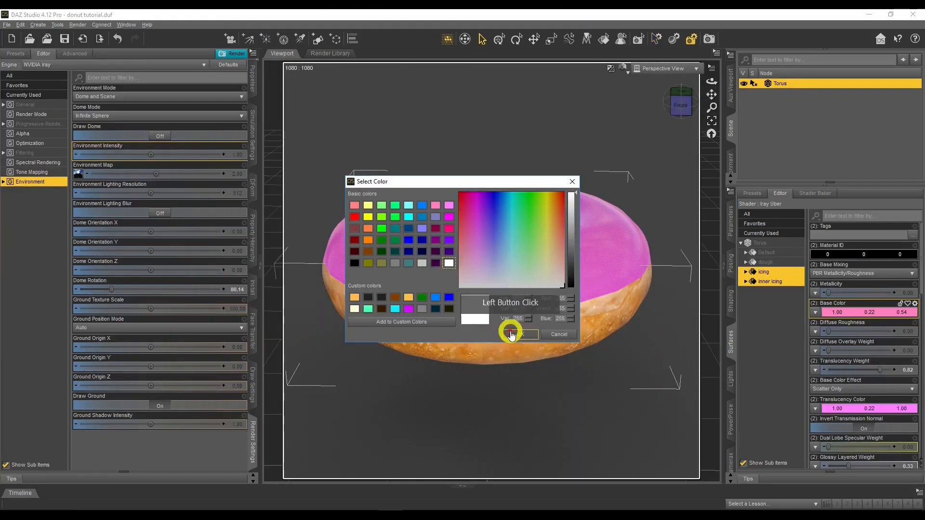
Set the base color of the icing and inner icing surfaces to white, and open the cylinder's base color for editing.
click(507, 331)
click(863, 379)
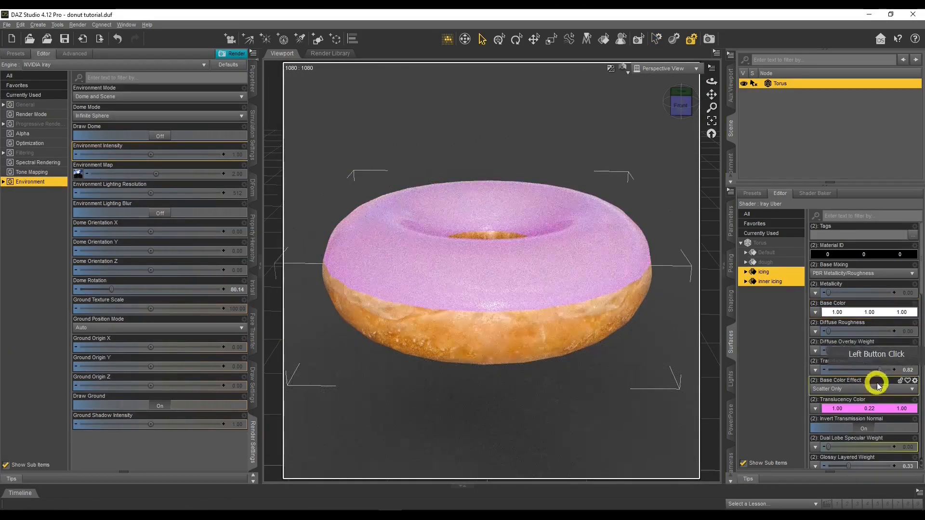
drag(880, 370, 884, 369)
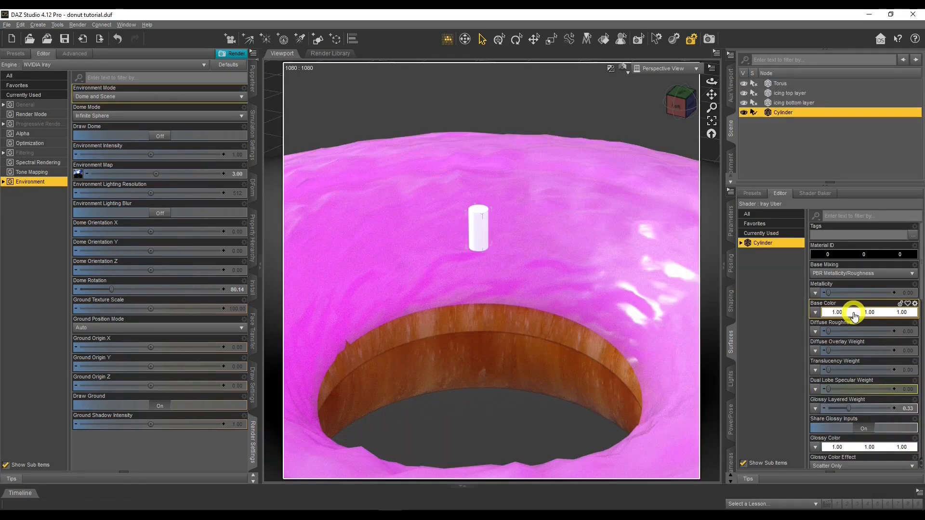
double_click(854, 316)
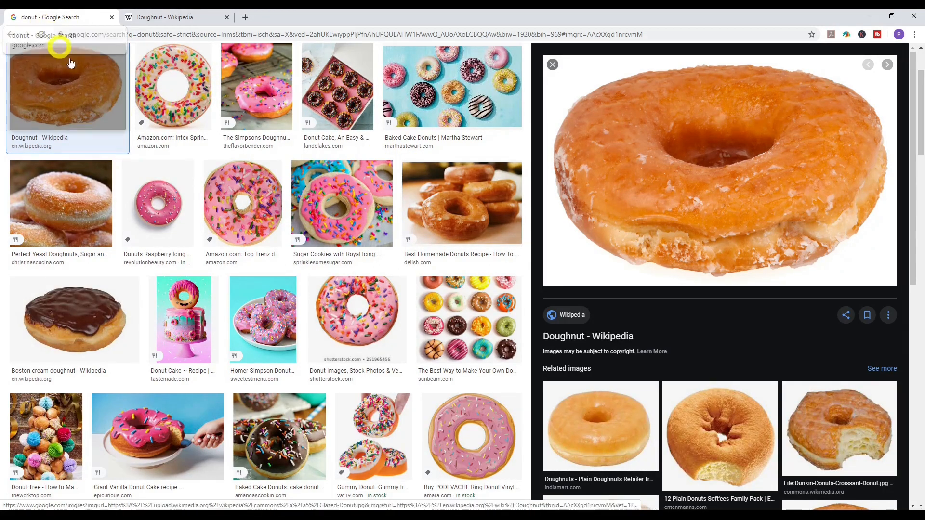
Switch to the browser and save the glazed donut photo from Wikipedia's Doughnut page to the Desktop as a JPEG named Glazed-Donut.
scroll(71, 63, up, 2)
scroll(50, 135, down, 1)
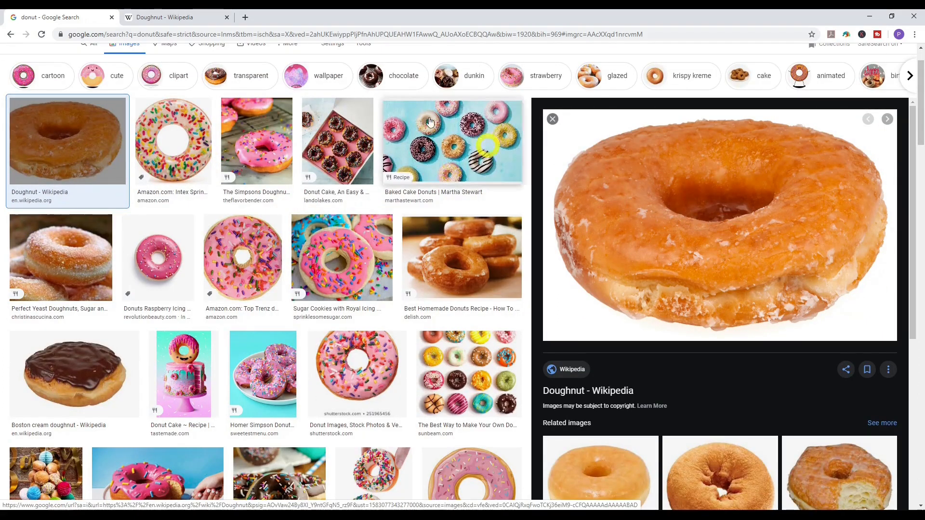
click(174, 17)
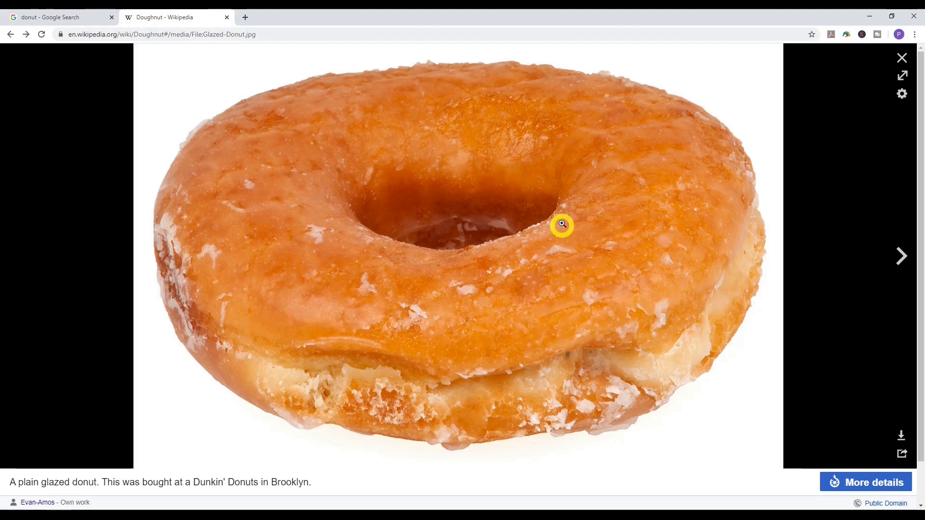
right_click(542, 176)
click(554, 192)
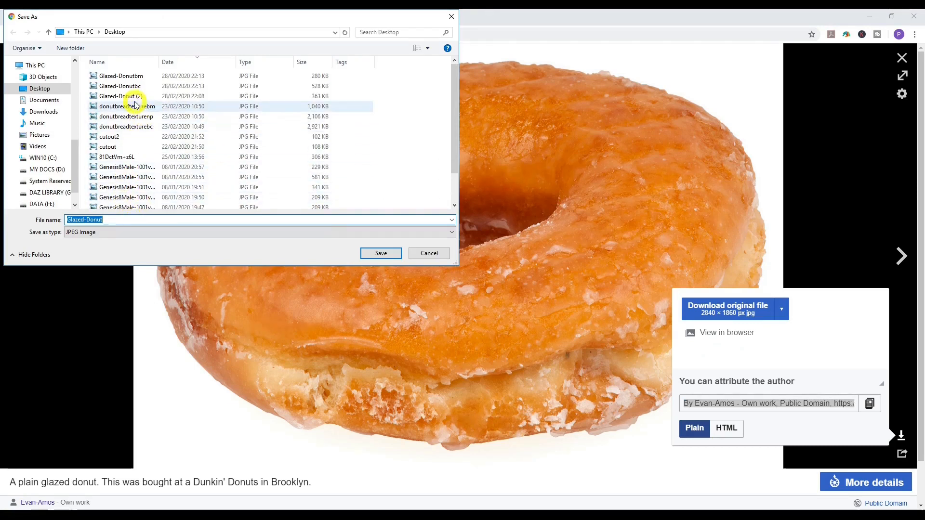
click(381, 256)
click(426, 334)
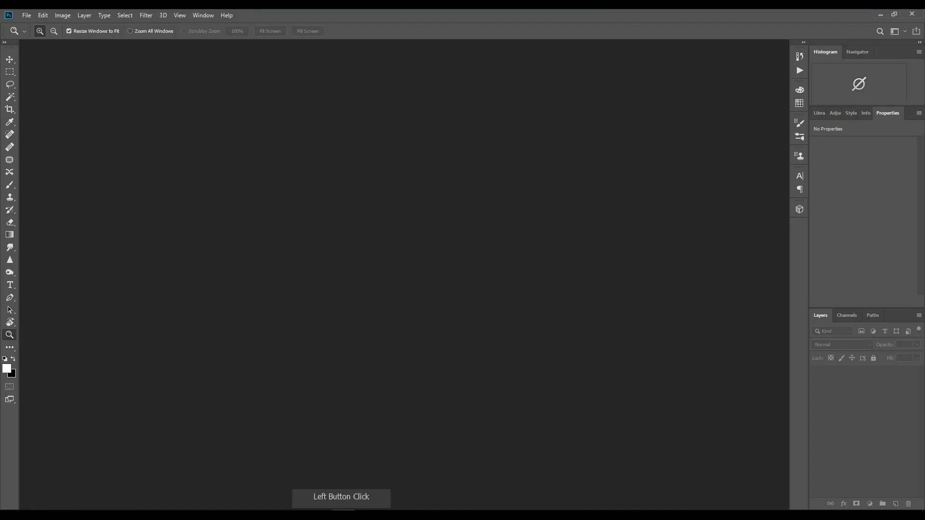
Open the Glazed-Donut.jpg photo from the Desktop in Photoshop, accepting the default Camera Raw settings.
click(29, 18)
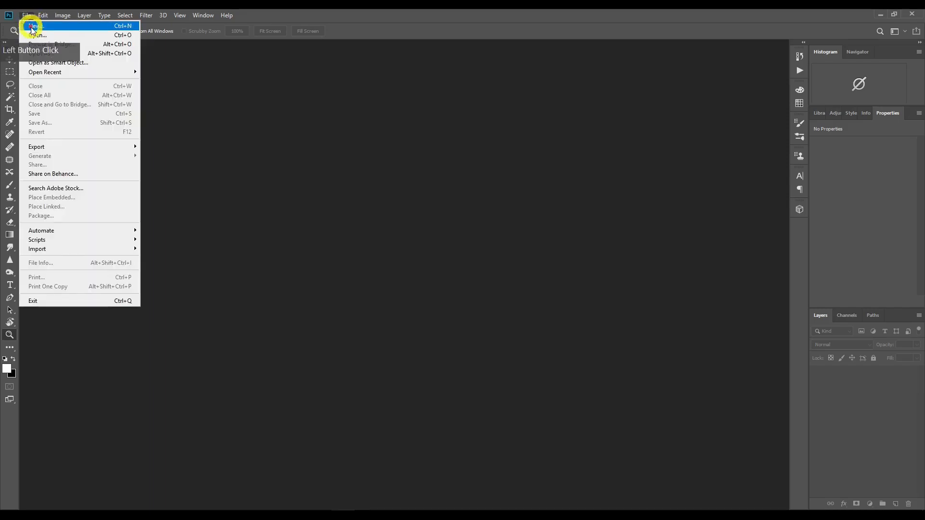
click(34, 33)
click(38, 88)
click(124, 79)
double_click(124, 79)
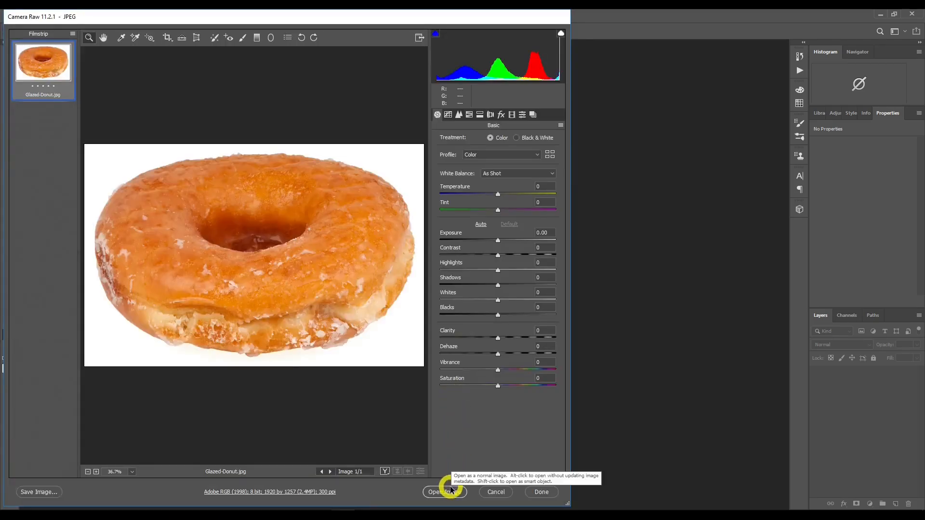
click(450, 490)
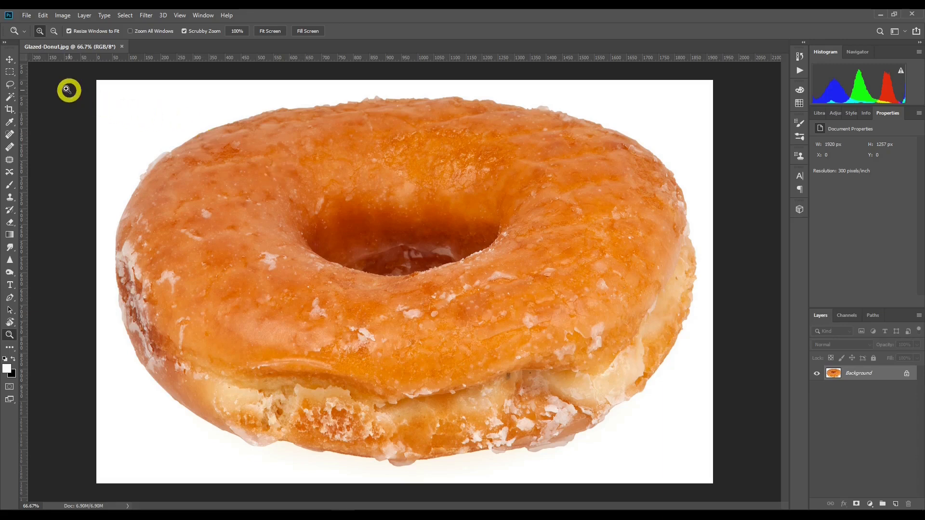
Create a new 1024 x 1024 pixel RGB document at 72 pixels/inch with a transparent background.
click(27, 15)
click(29, 23)
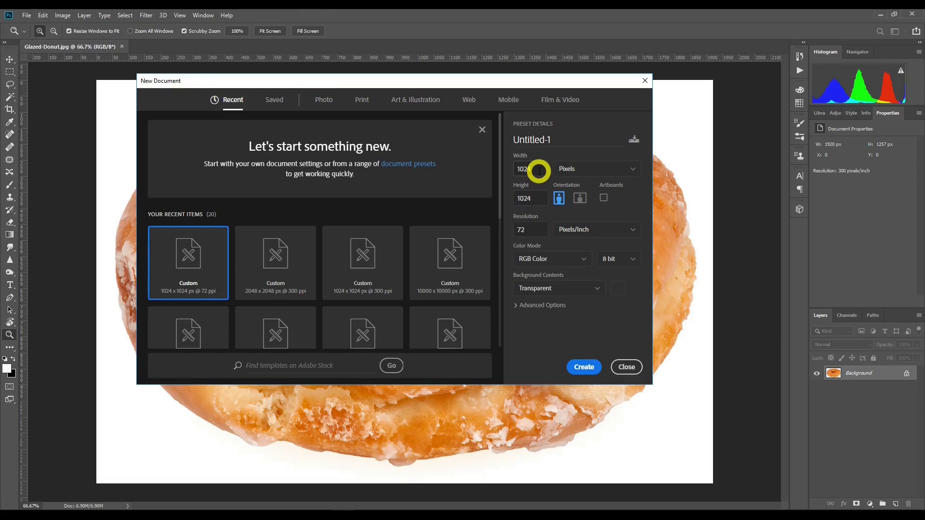
click(586, 368)
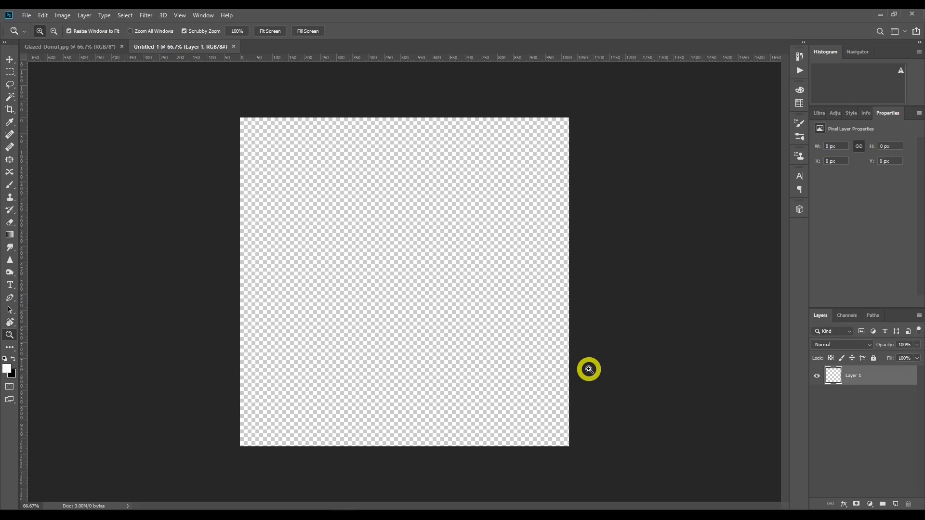
Outline the top surface of the donut in Glazed-Donut.jpg with a freehand Lasso selection and copy it.
click(94, 50)
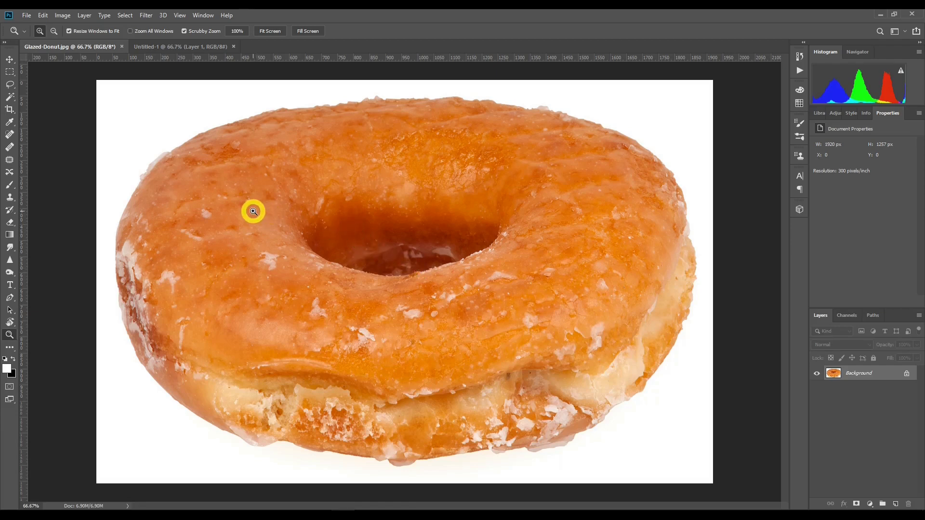
click(10, 87)
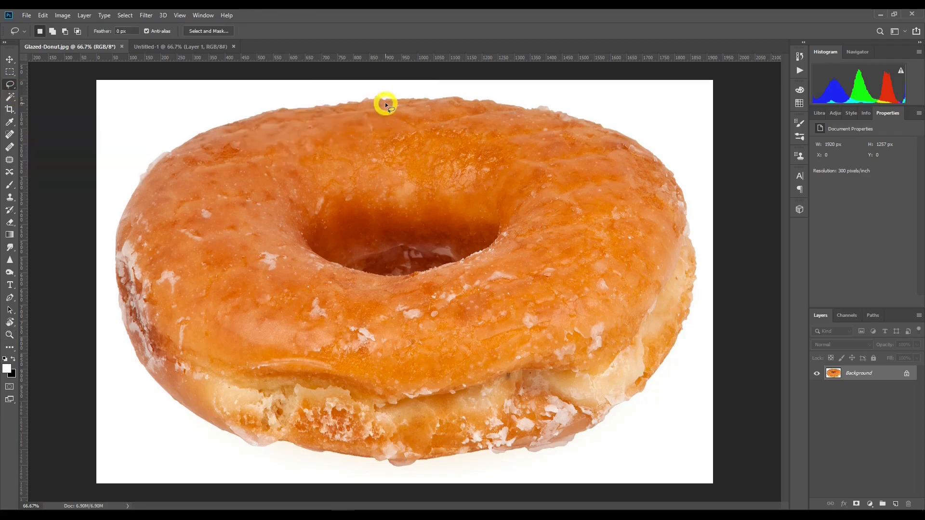
mouse_move(379, 105)
mouse_down()
mouse_move(236, 134)
mouse_move(180, 159)
mouse_move(151, 208)
mouse_move(155, 269)
mouse_move(204, 337)
mouse_move(314, 355)
mouse_move(431, 353)
mouse_move(531, 336)
mouse_move(616, 300)
mouse_move(655, 236)
mouse_move(663, 184)
mouse_move(626, 144)
mouse_move(535, 109)
mouse_move(361, 105)
mouse_up()
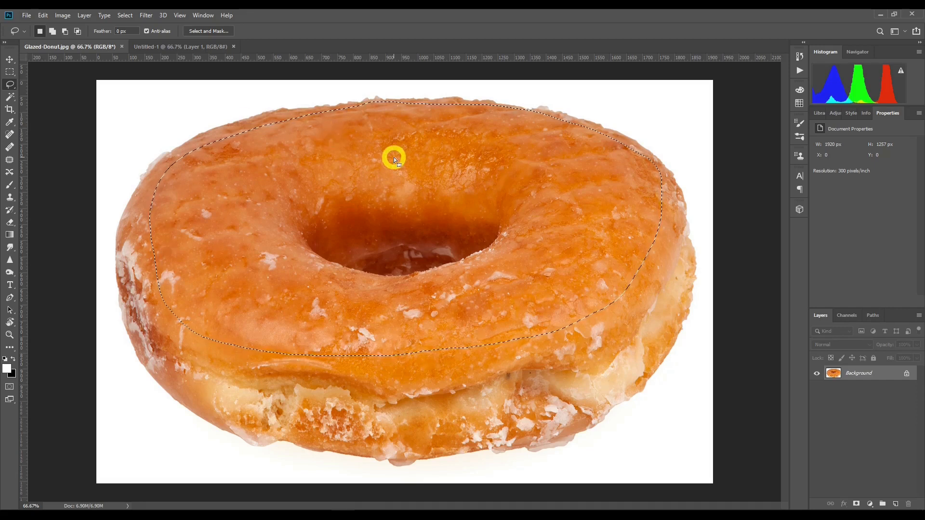
key(ctrl+c)
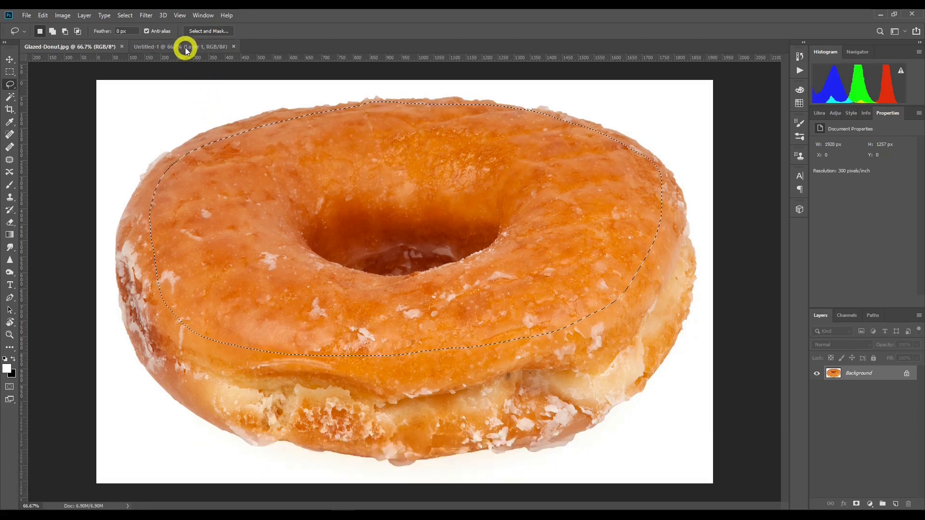
Paste the copied donut surface into the blank 1024 x 1024 document and move it toward the lower half of the canvas.
click(187, 47)
click(577, 270)
key(ctrl+v)
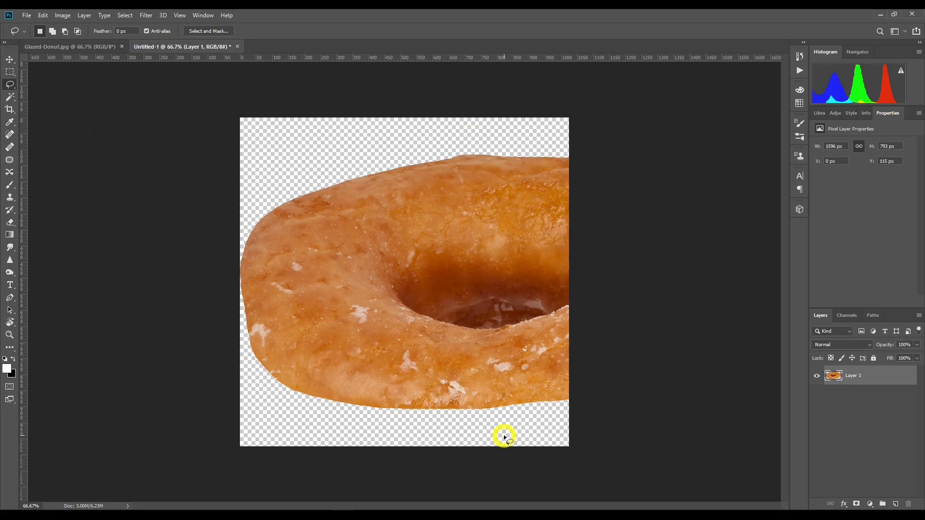
click(6, 58)
mouse_move(411, 207)
mouse_down()
mouse_move(383, 273)
mouse_move(386, 343)
mouse_move(406, 285)
mouse_move(448, 331)
mouse_up()
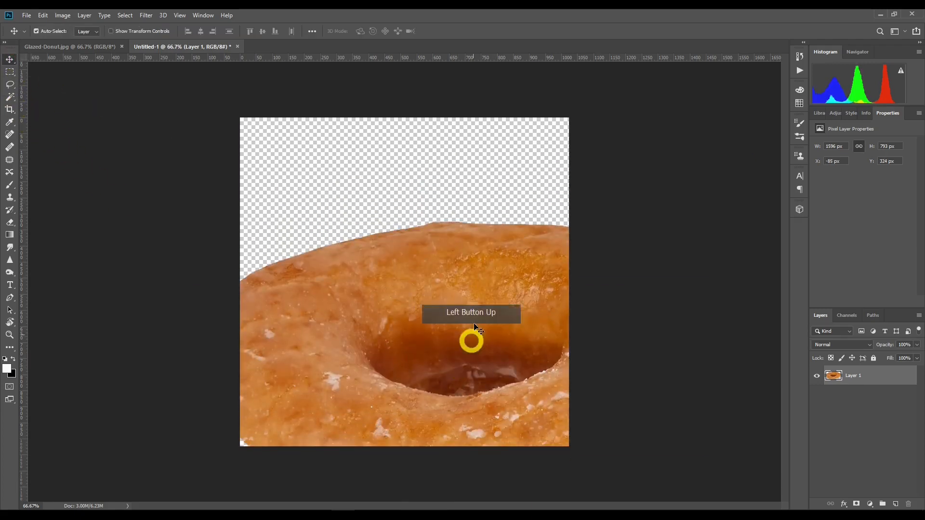
drag(460, 289, 479, 316)
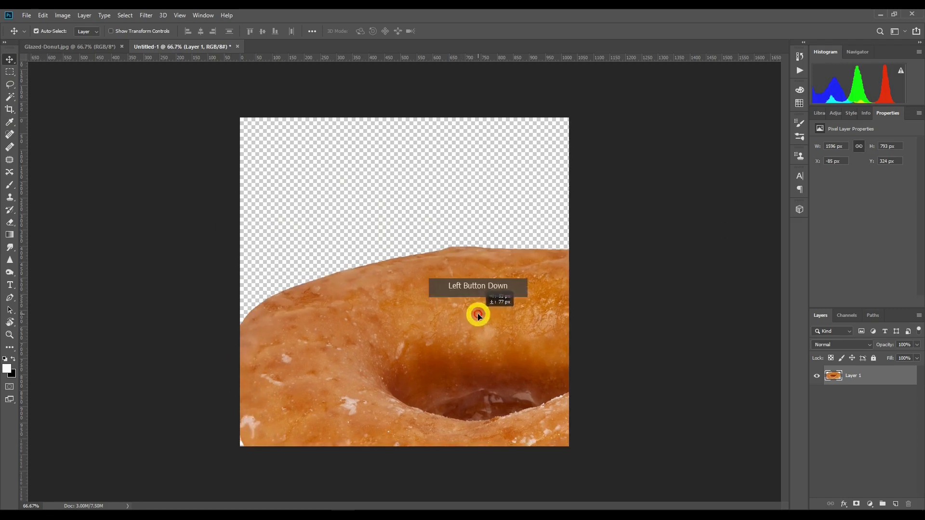
Scale the donut layer up to about 179% and position it so its crust fills the lower part of the canvas.
key(ctrl+t)
drag(236, 247, 74, 122)
drag(405, 228, 406, 371)
drag(54, 303, 7, 108)
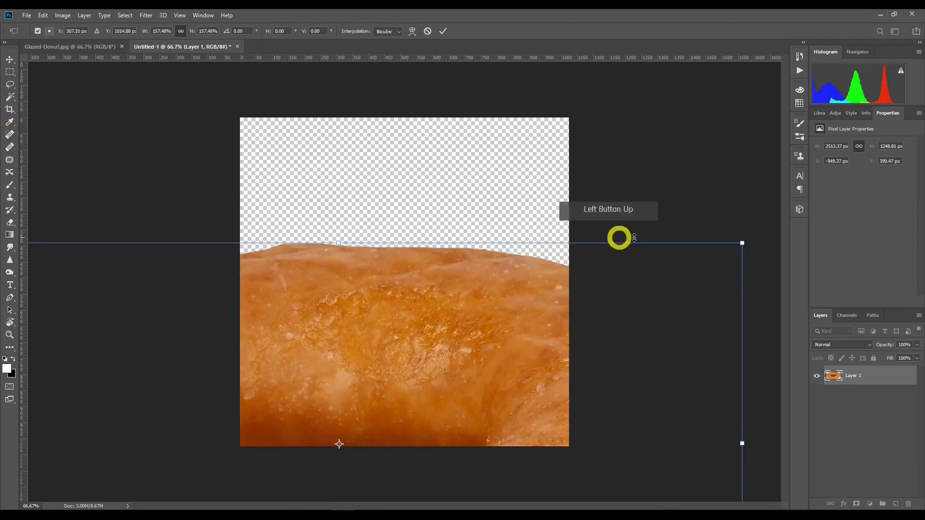
drag(741, 243, 760, 234)
drag(481, 333, 478, 356)
drag(760, 253, 845, 190)
drag(507, 279, 501, 316)
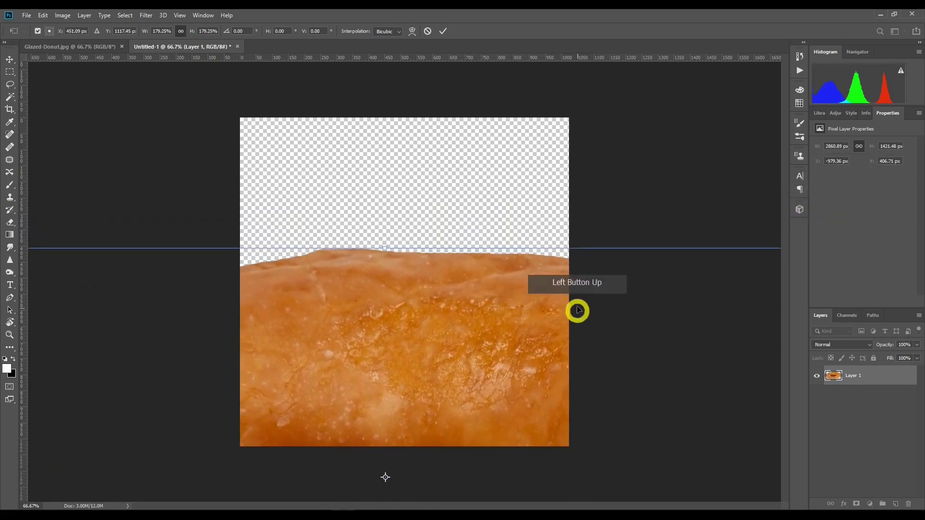
click(443, 31)
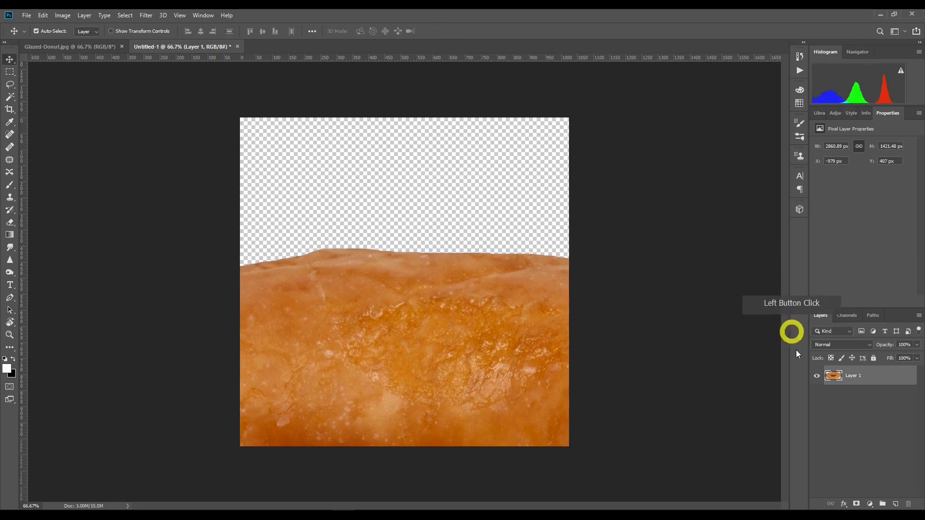
Duplicate the donut layer and rotate the copy 180 degrees with Free Transform.
key(ctrl+j)
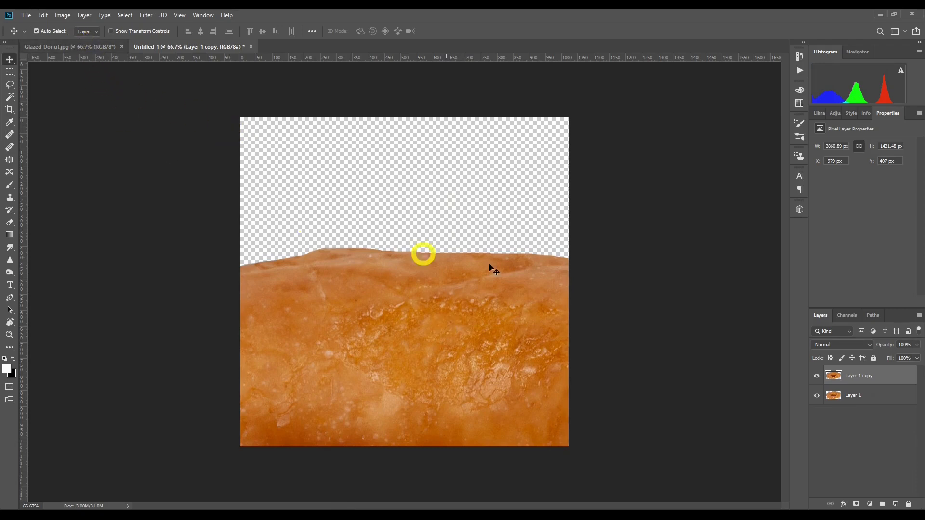
key(ctrl+t)
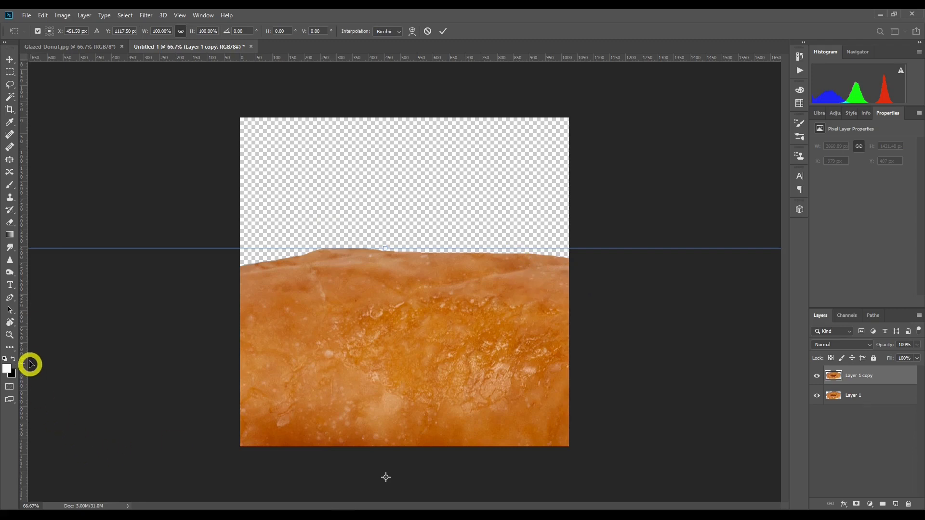
click(10, 335)
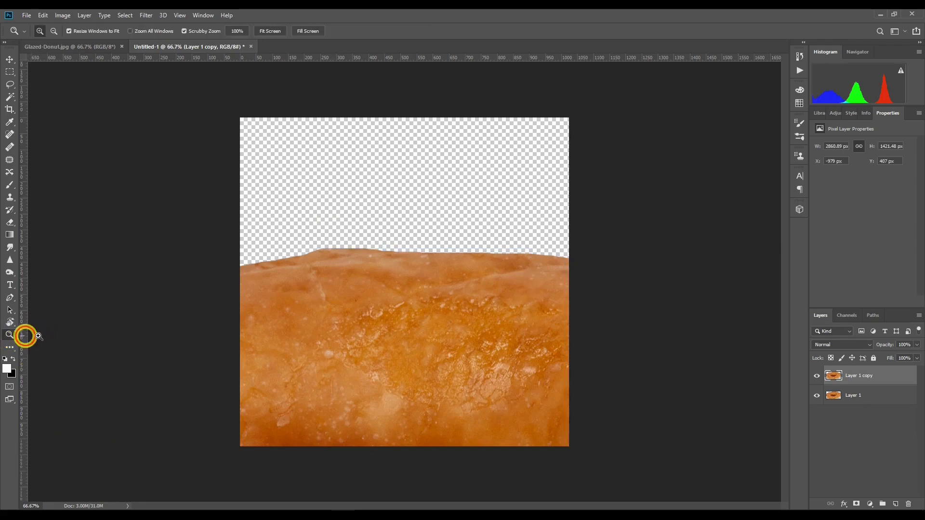
alt+click(124, 330)
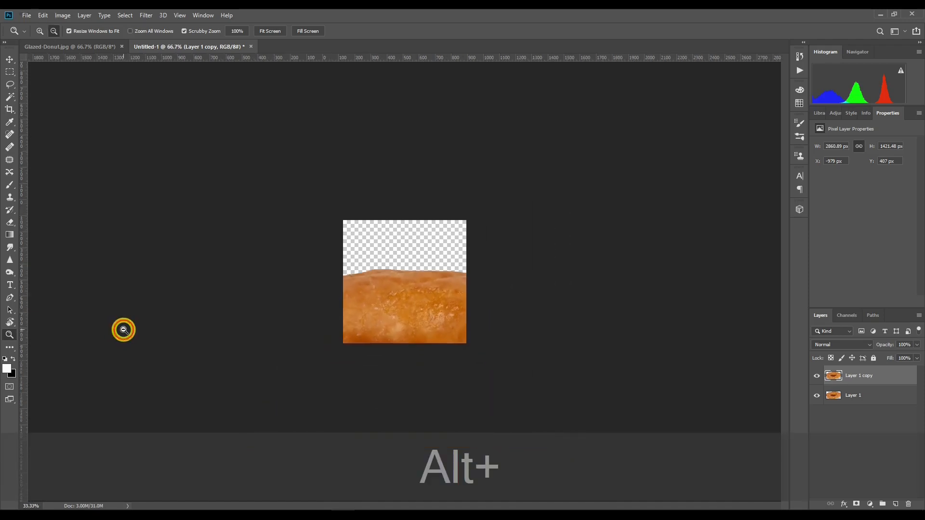
alt+drag(124, 330, 95, 291)
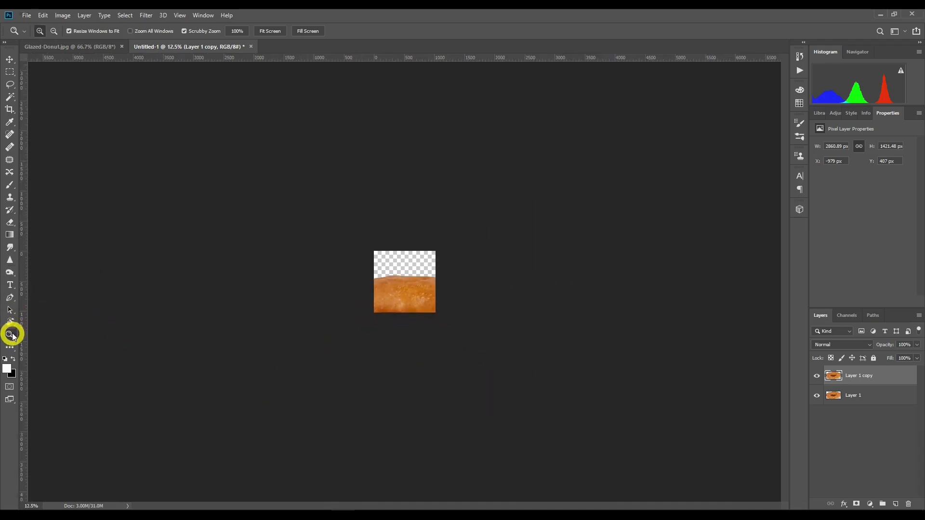
click(9, 62)
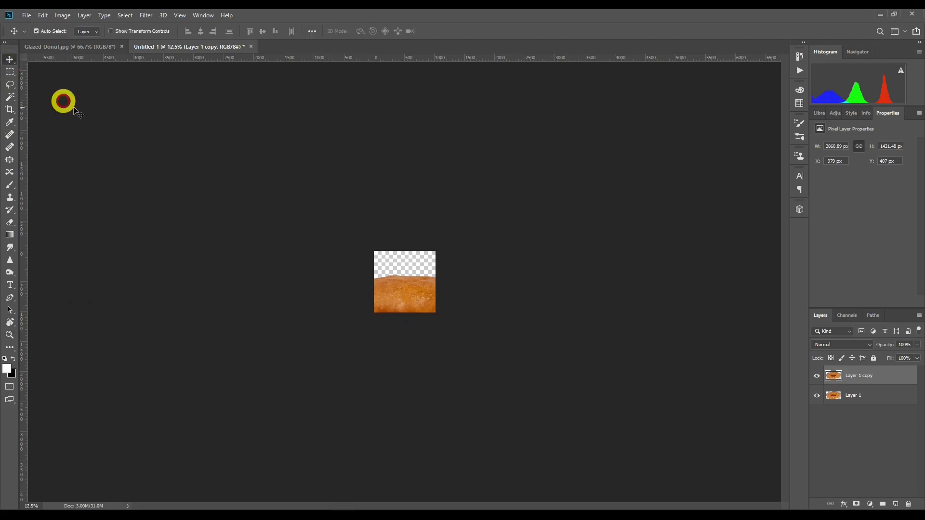
key(ctrl+t)
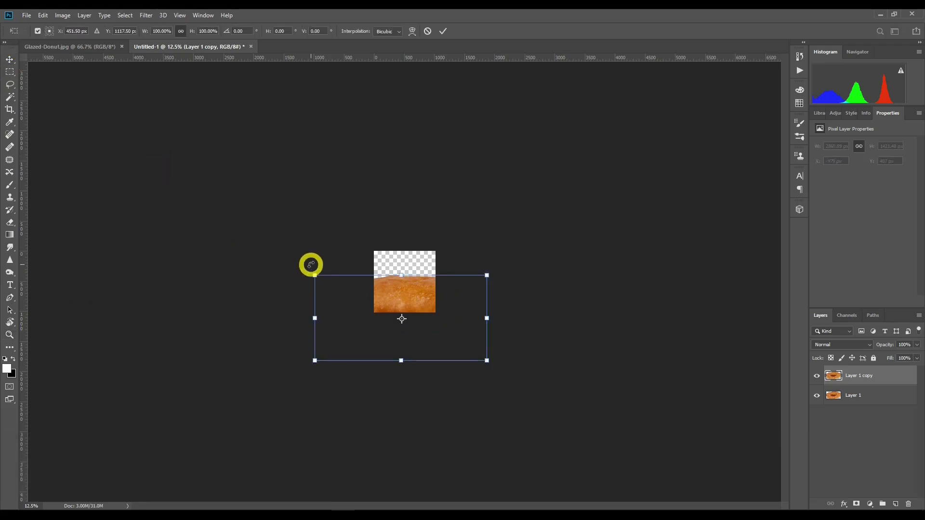
shift+drag(310, 264, 481, 376)
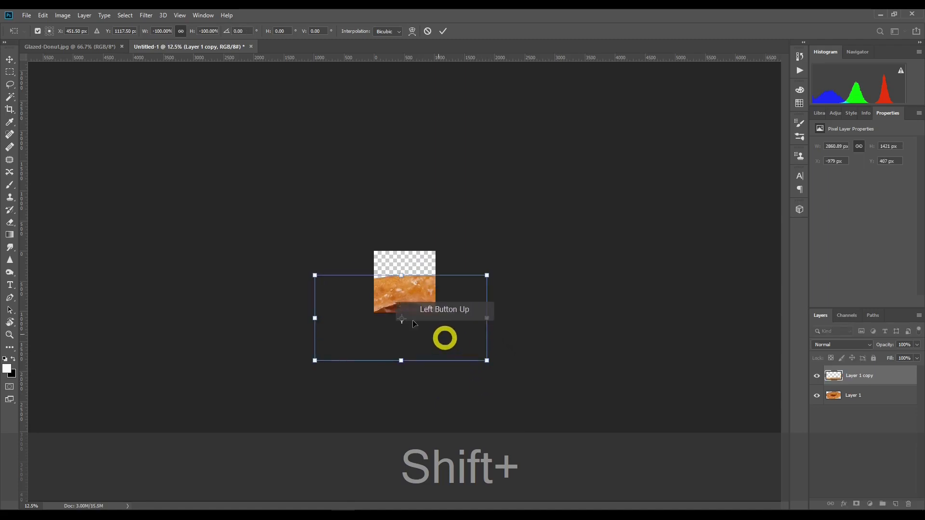
click(8, 54)
Move the rotated copy over the empty upper part of the canvas, then fine-tune its position along the seam to about Y -902 px.
drag(429, 299, 456, 221)
click(14, 331)
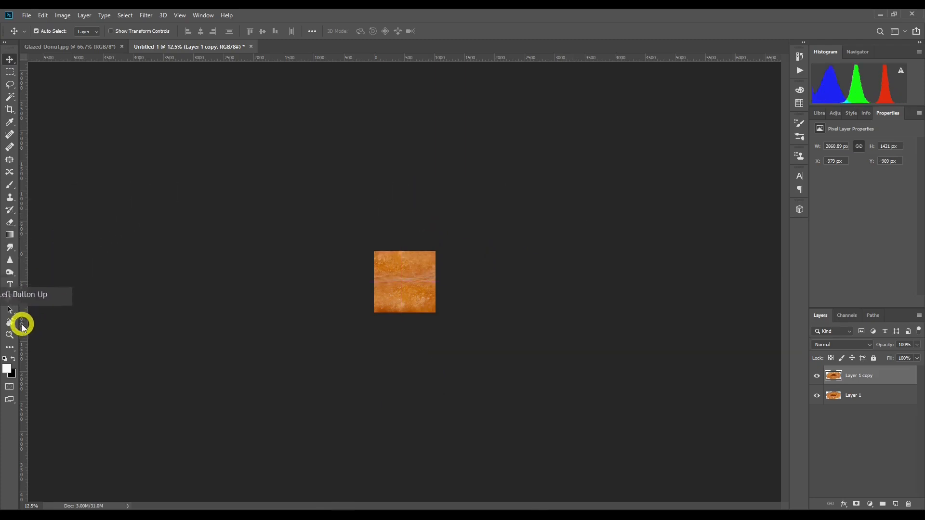
click(269, 31)
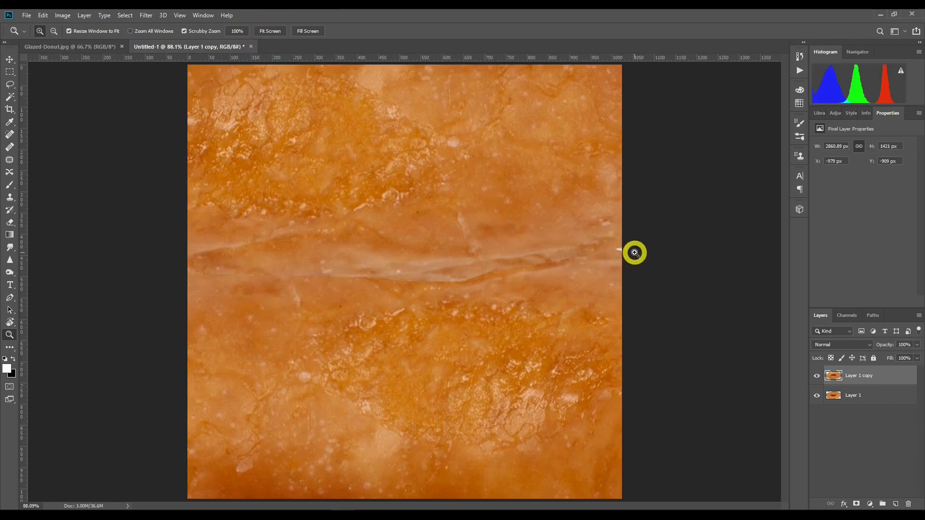
drag(544, 218, 541, 225)
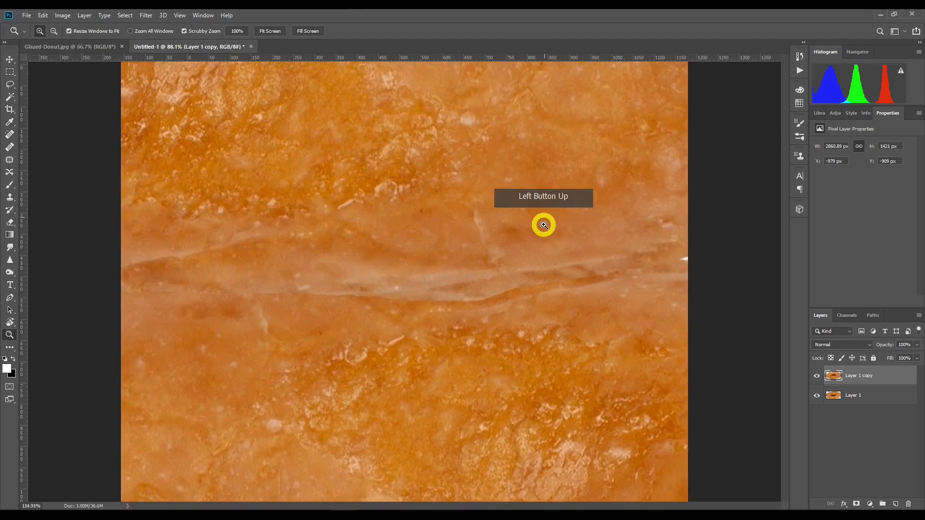
click(9, 59)
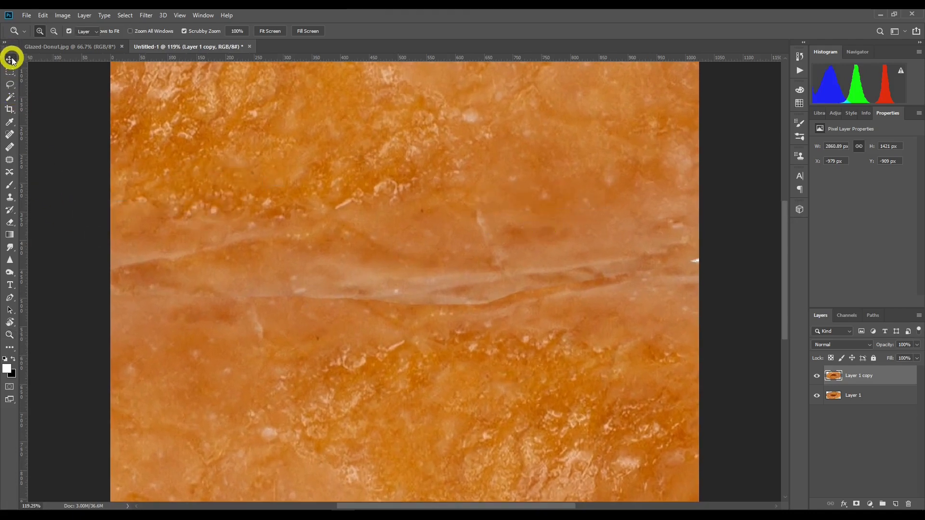
click(436, 143)
drag(435, 144, 439, 148)
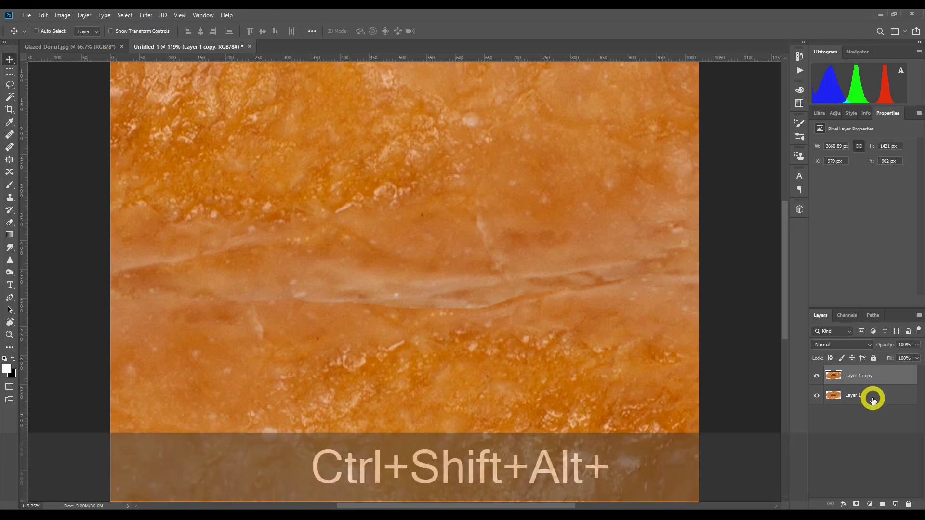
Stamp all visible layers into a new merged layer and start saving the image as a JPEG on the Desktop.
key(ctrl+shift+alt+e)
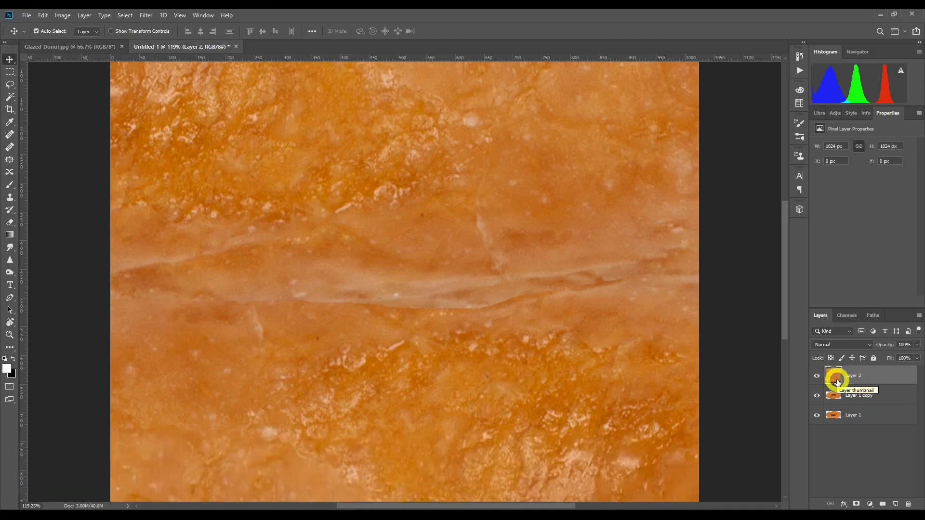
click(26, 16)
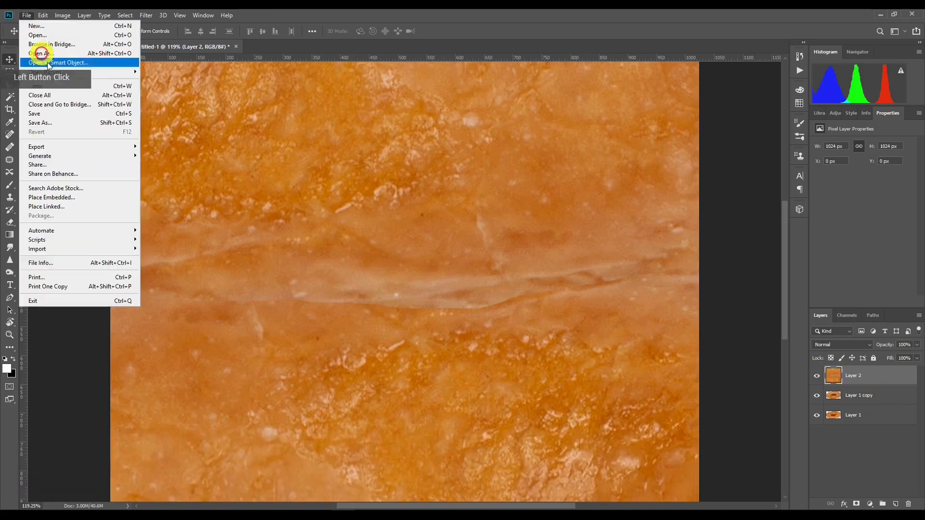
click(78, 124)
click(162, 232)
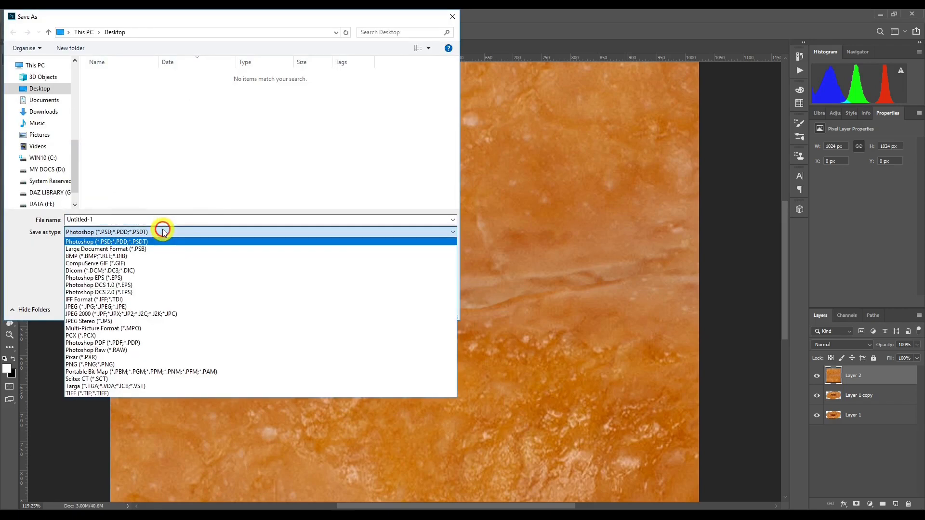
click(144, 307)
Create a new folder named Donut Textures on the Desktop and open it as the save location.
click(68, 48)
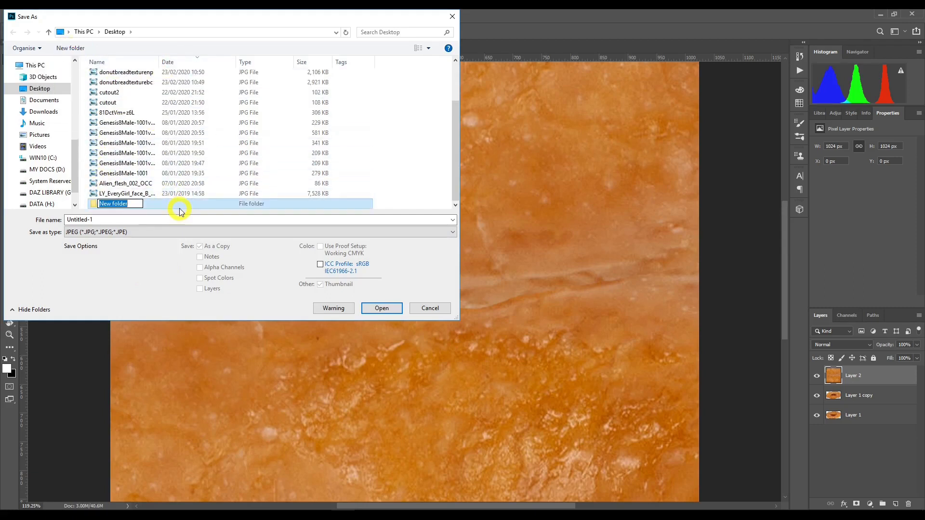
text(Donut Textur)
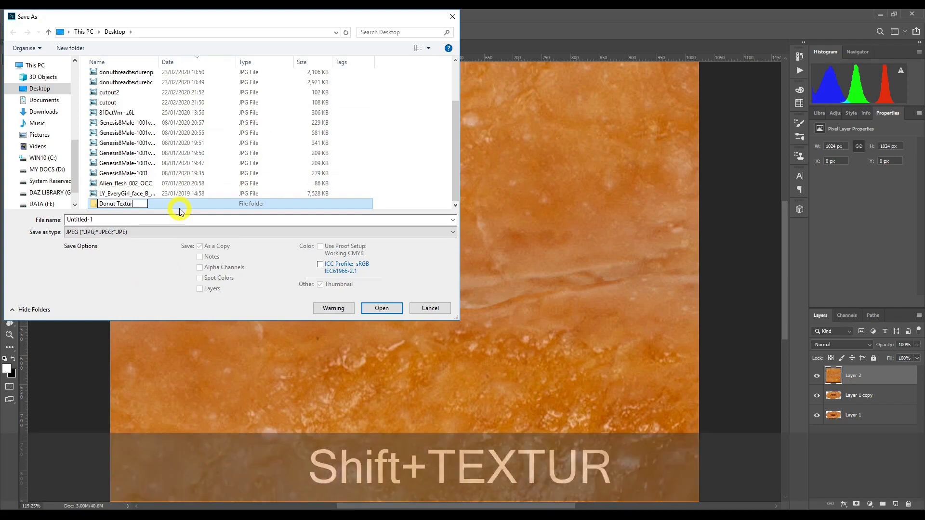
text(es)
key(Return)
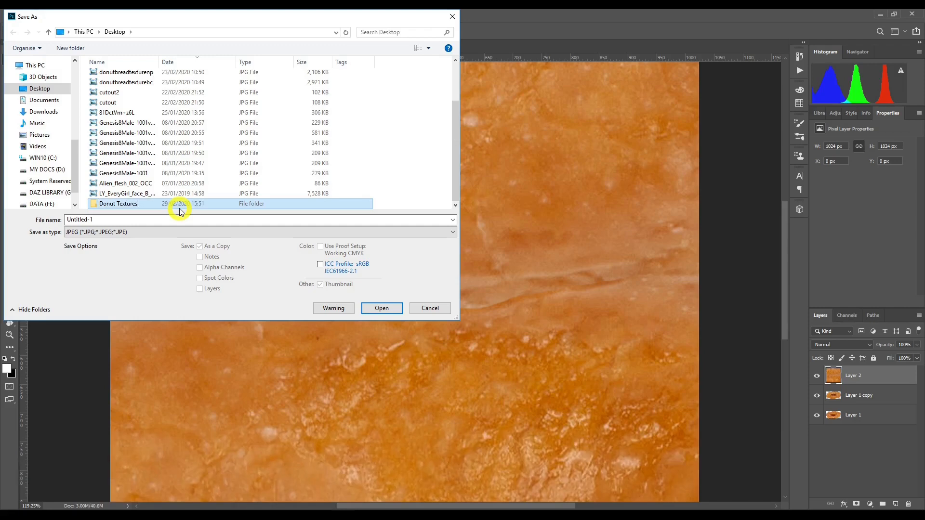
double_click(180, 207)
Save the base colour JPEG as bc in the Donut Textures folder with Maximum quality 12.
click(150, 219)
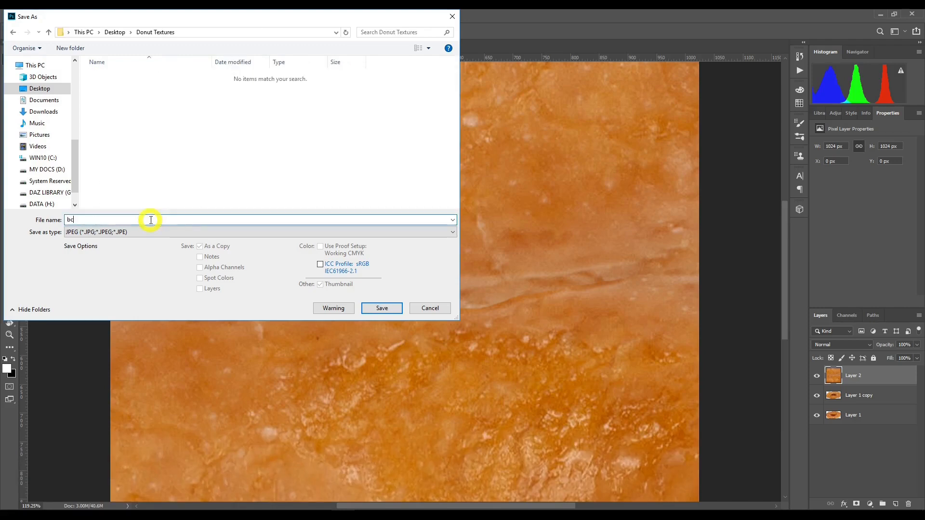
click(381, 309)
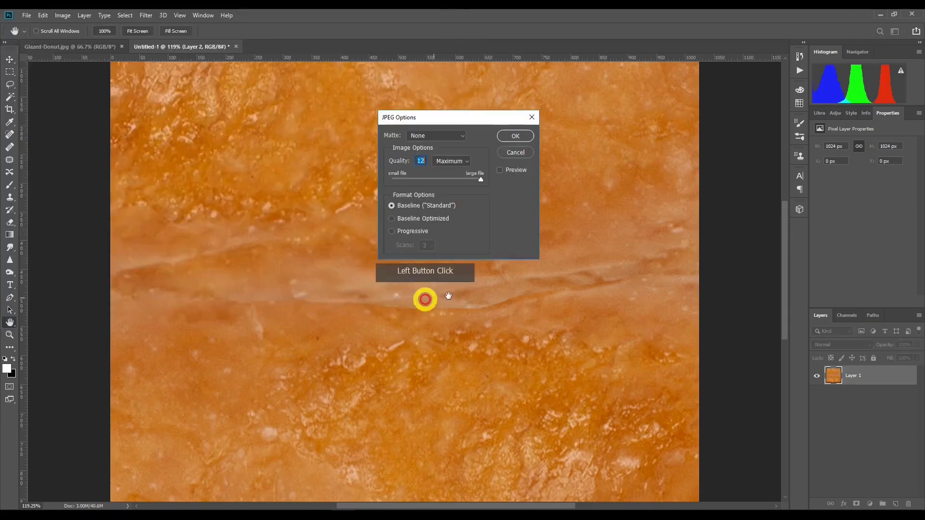
click(516, 136)
Duplicate the merged layer and convert the copy to a bump map with the Generate Bump Map filter, keeping its default settings.
click(828, 378)
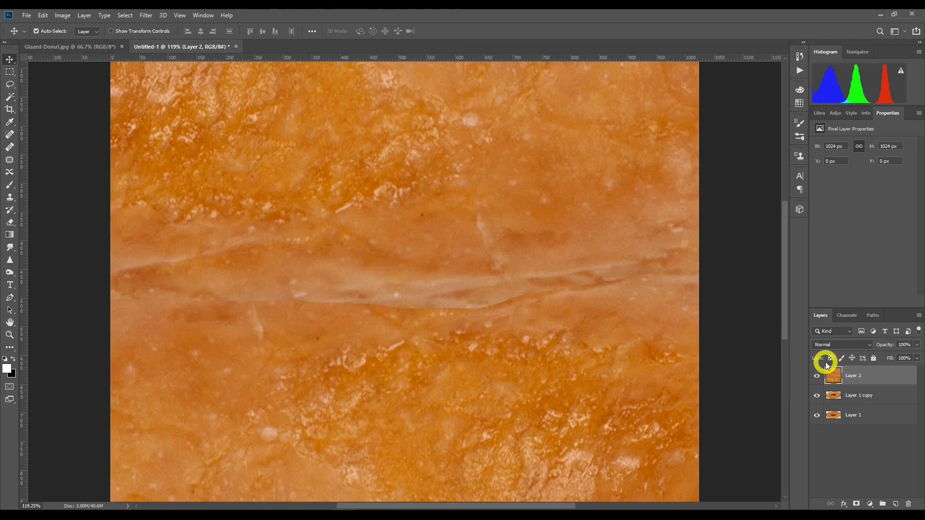
key(ctrl+j)
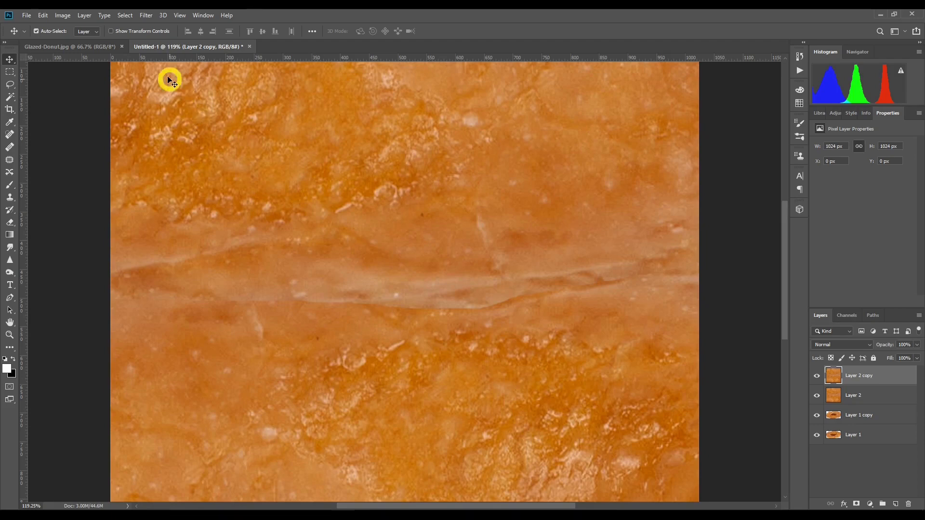
click(146, 16)
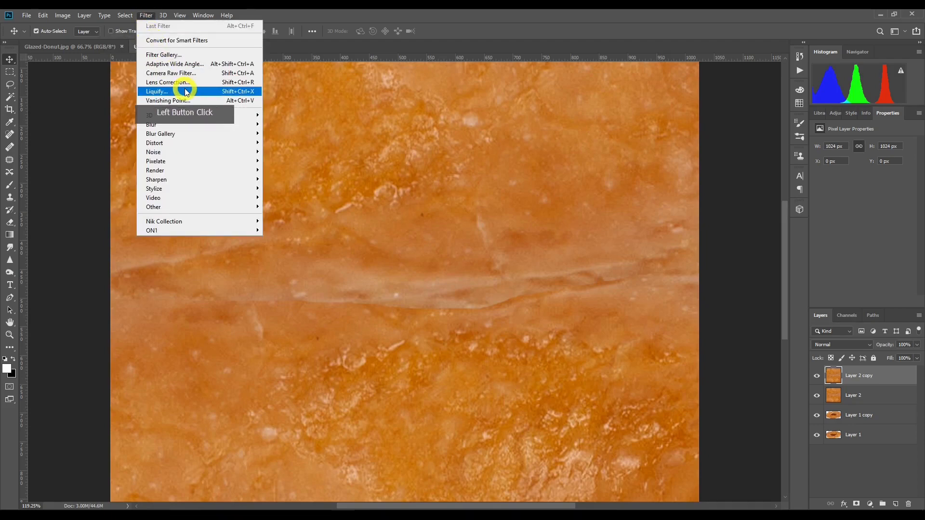
mouse_move(196, 127)
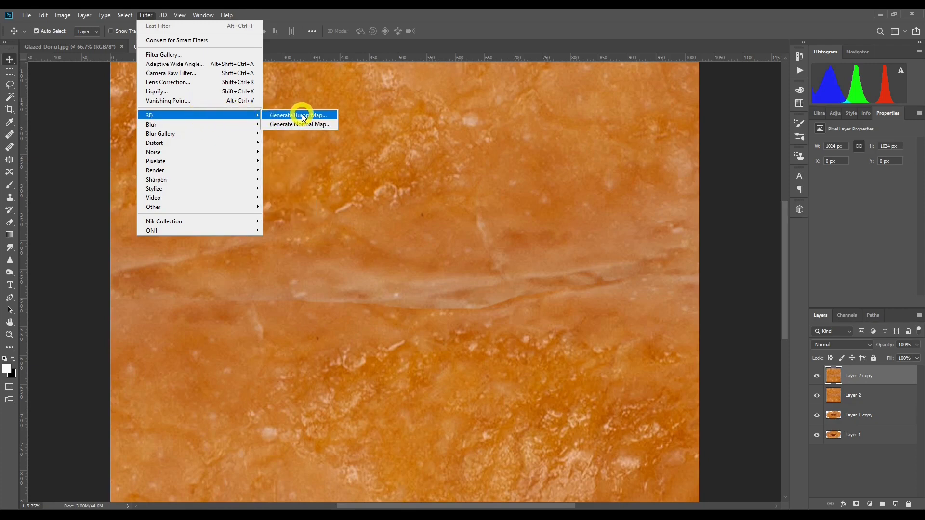
click(302, 116)
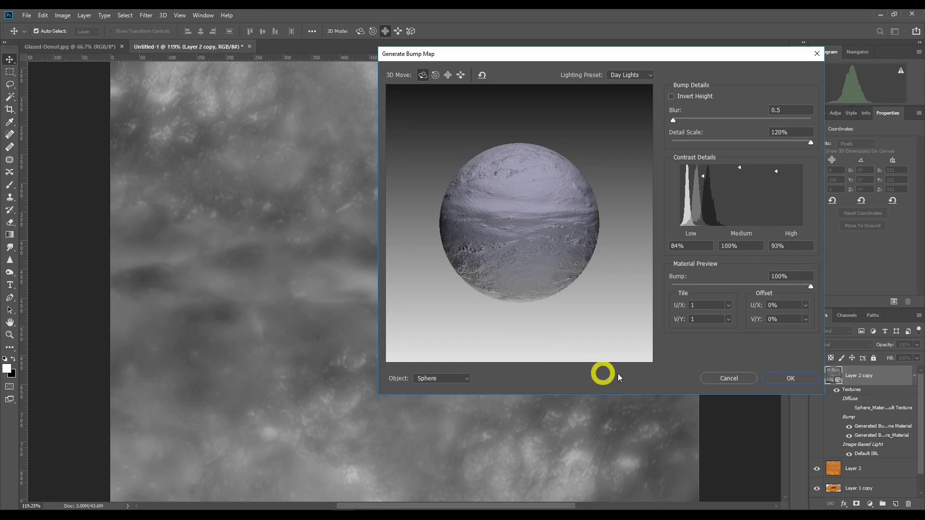
click(792, 379)
click(577, 326)
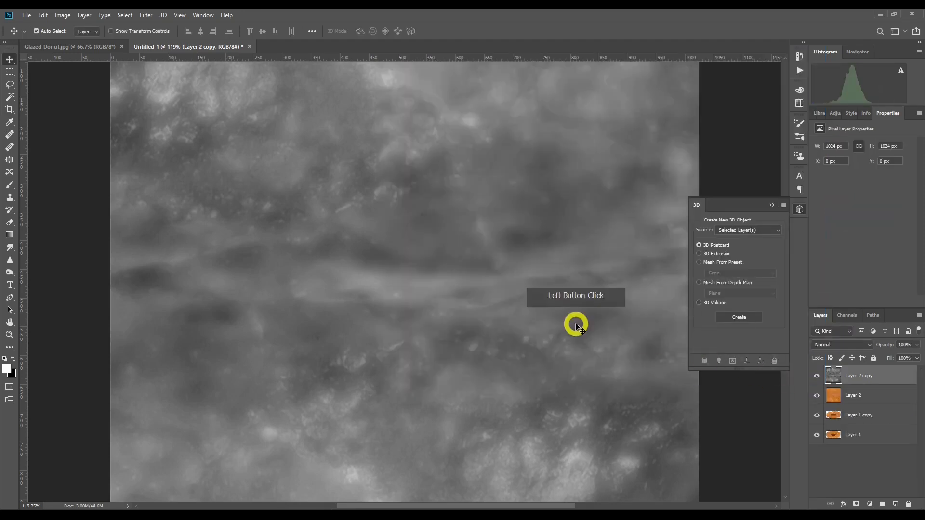
Save the bump map as a JPEG named bm in the Donut Textures folder with Maximum quality 12.
click(27, 22)
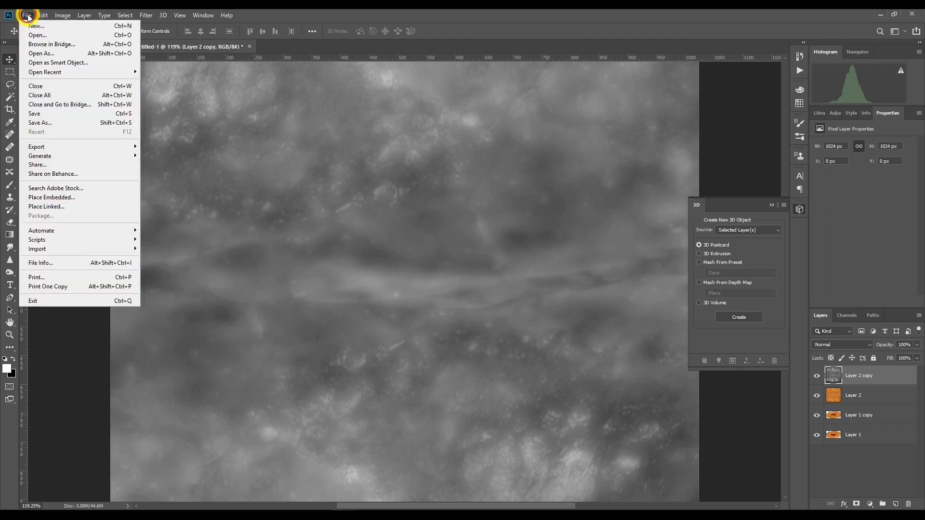
click(72, 149)
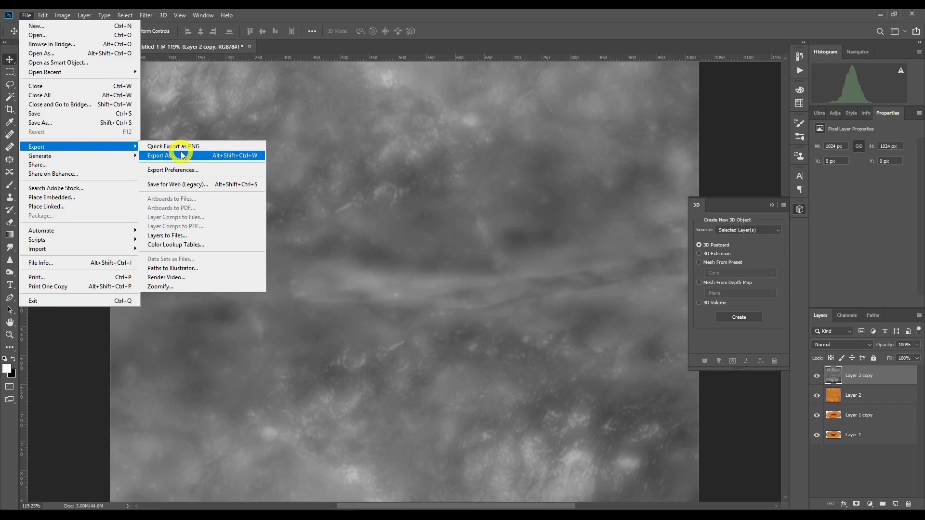
click(83, 127)
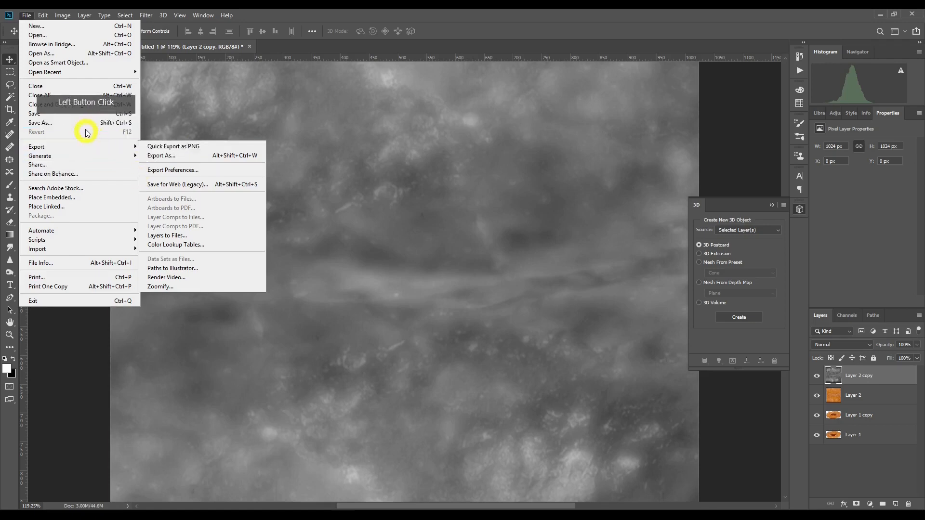
click(154, 232)
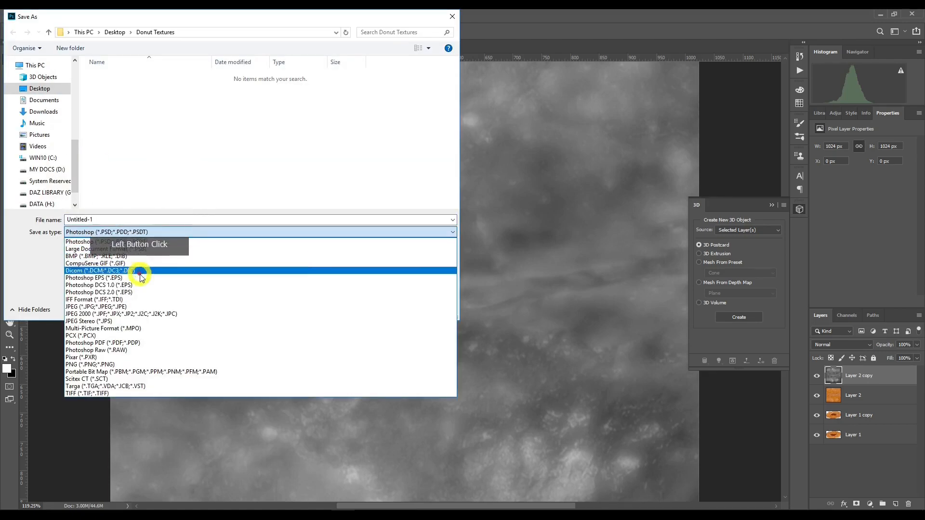
click(143, 307)
click(124, 219)
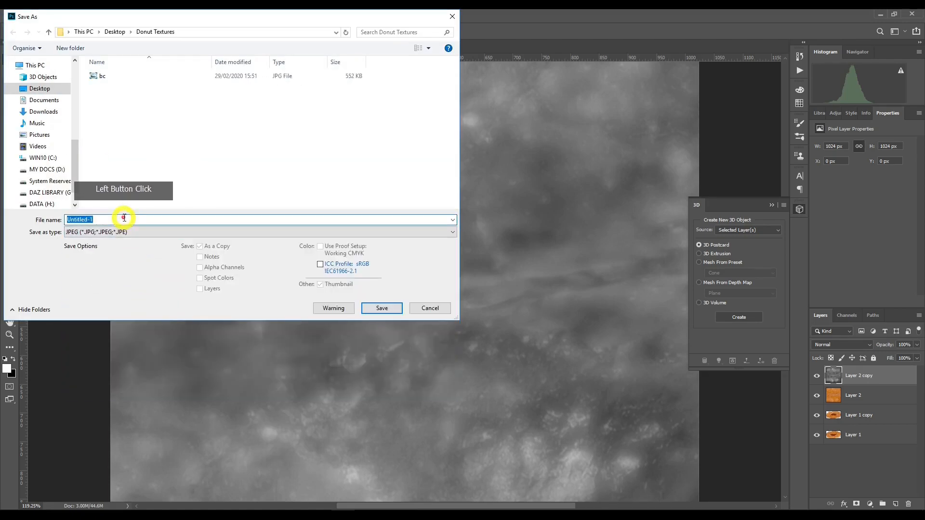
text(bm)
click(381, 309)
click(509, 139)
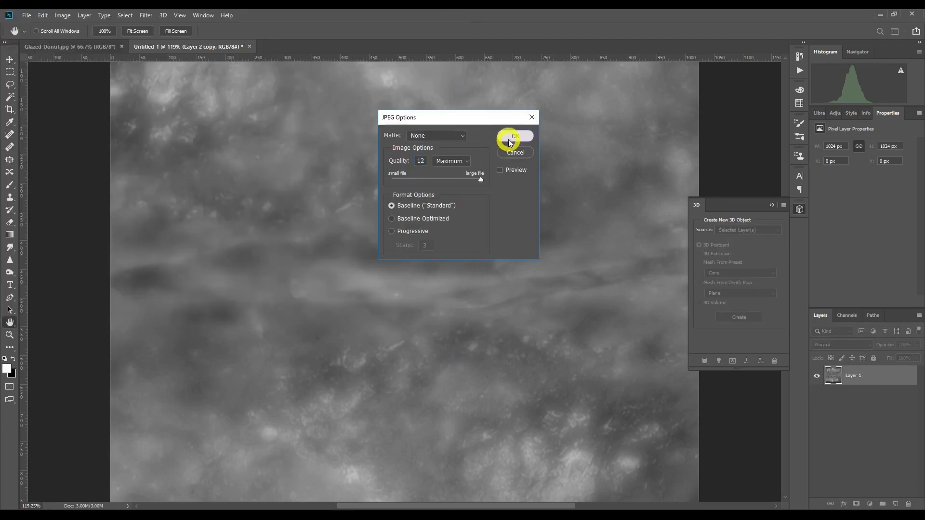
Switch to the NormalMap-Online page in Chrome and load bm from the Donut Textures folder as the height map.
click(54, 516)
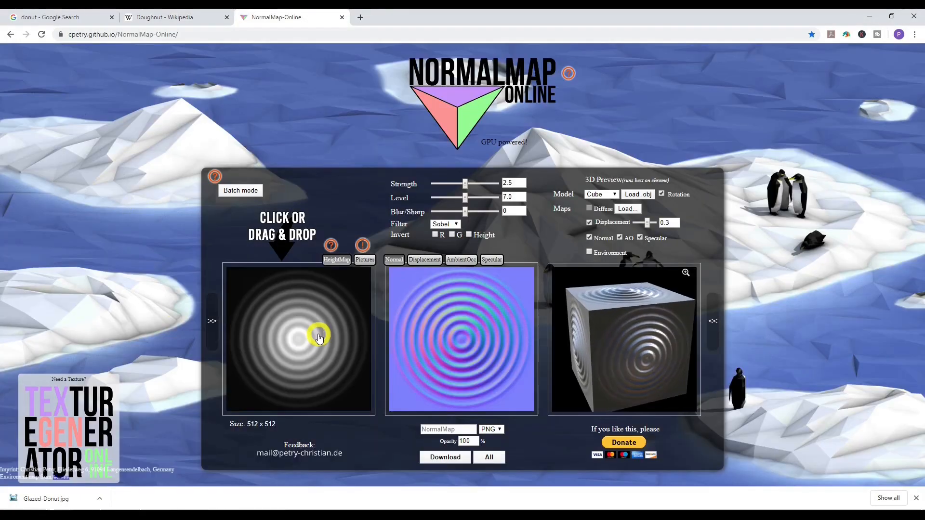
click(312, 332)
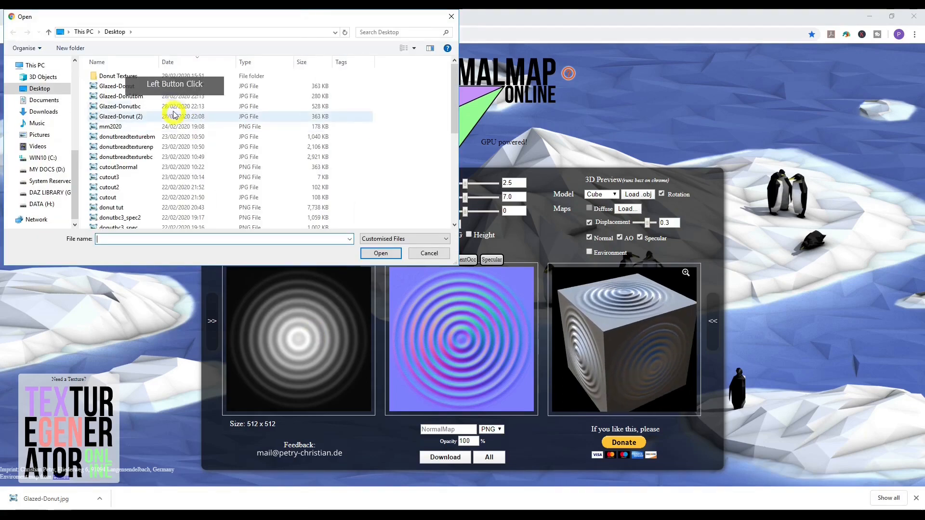
double_click(121, 76)
double_click(124, 94)
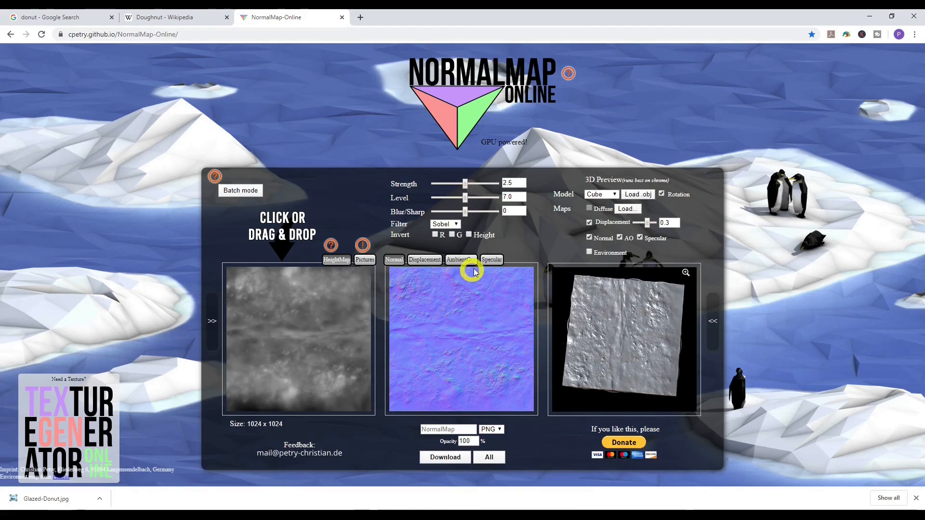
Show the displacement map generated from the bump image and download it as a PNG.
click(431, 260)
click(453, 335)
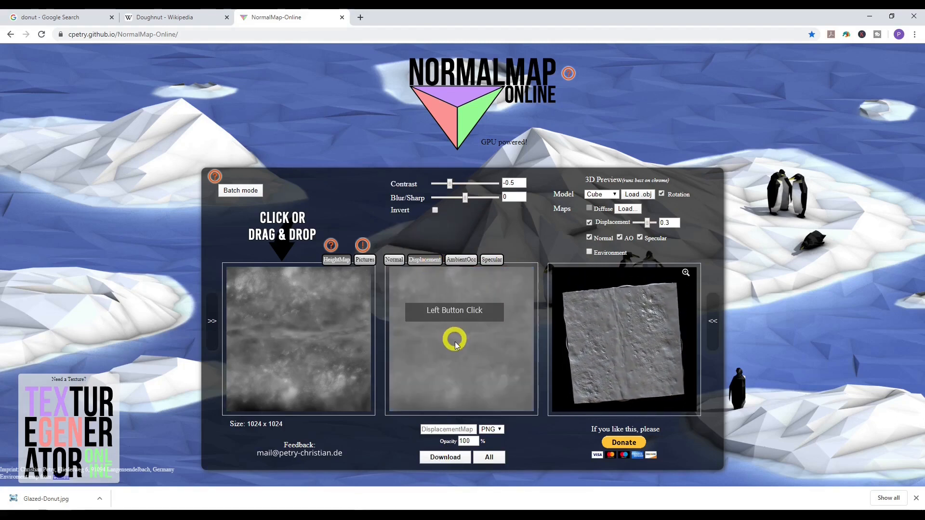
click(447, 458)
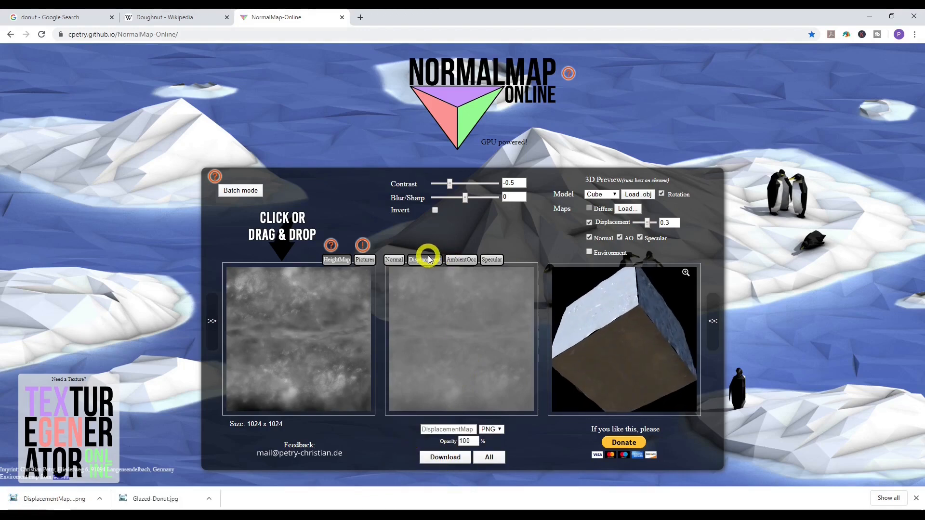
Download the normal and specular maps generated from the bump image as PNG files.
click(488, 259)
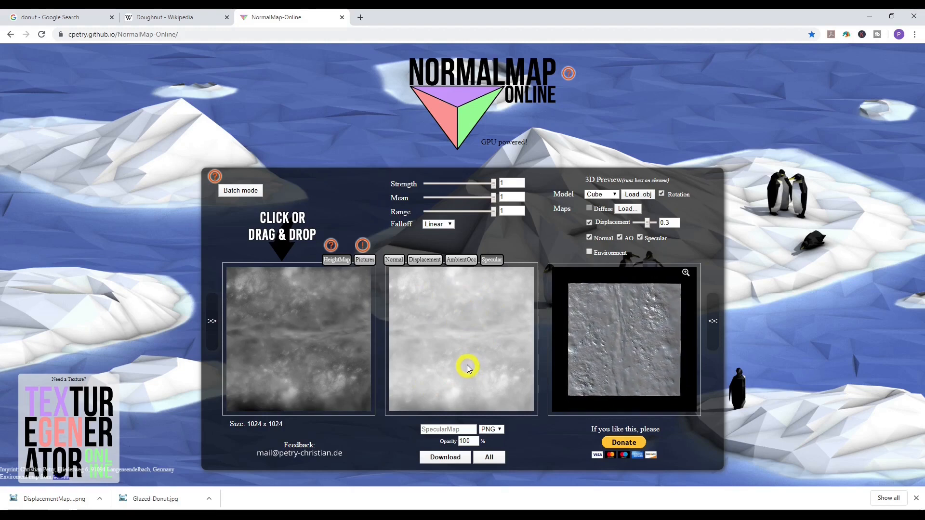
click(390, 261)
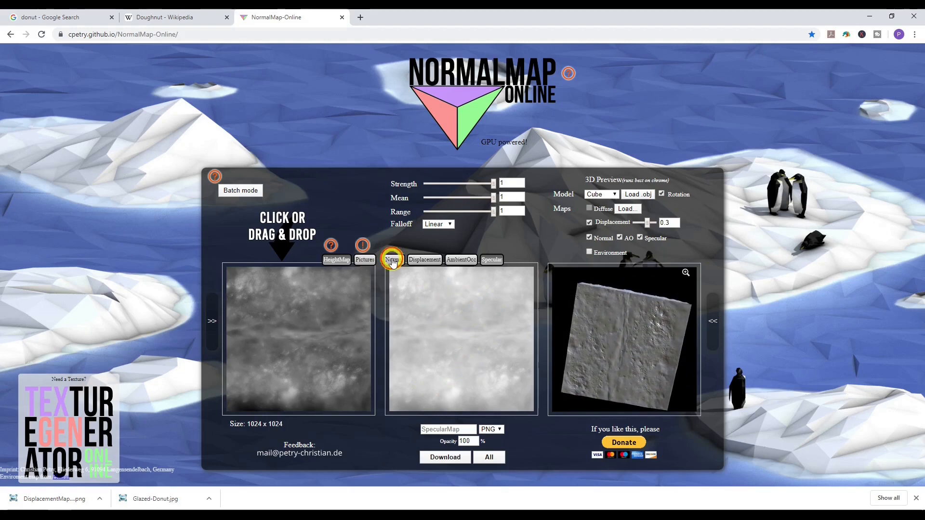
click(445, 458)
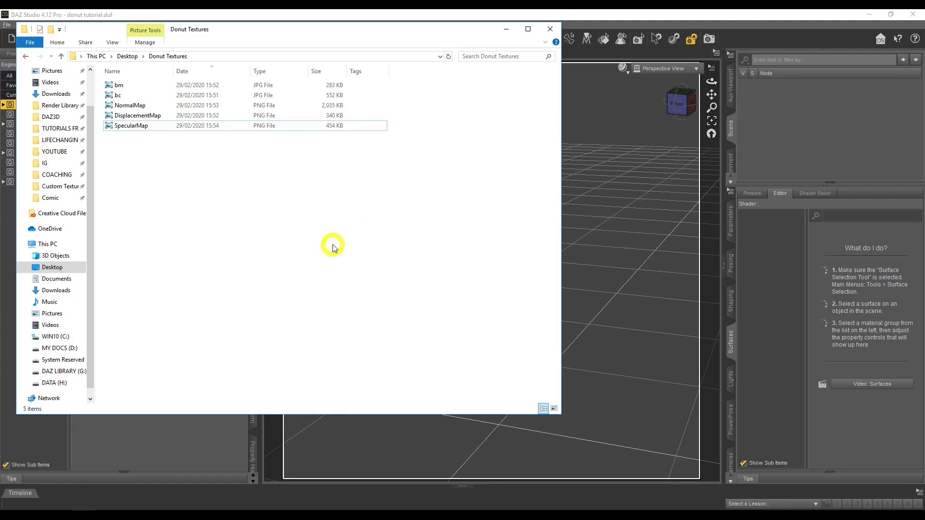
Switch to DAZ Studio and create a Torus primitive at World Center, Y Positive, with 1 m major and minor diameters, 24 segments and 50 sides.
click(142, 128)
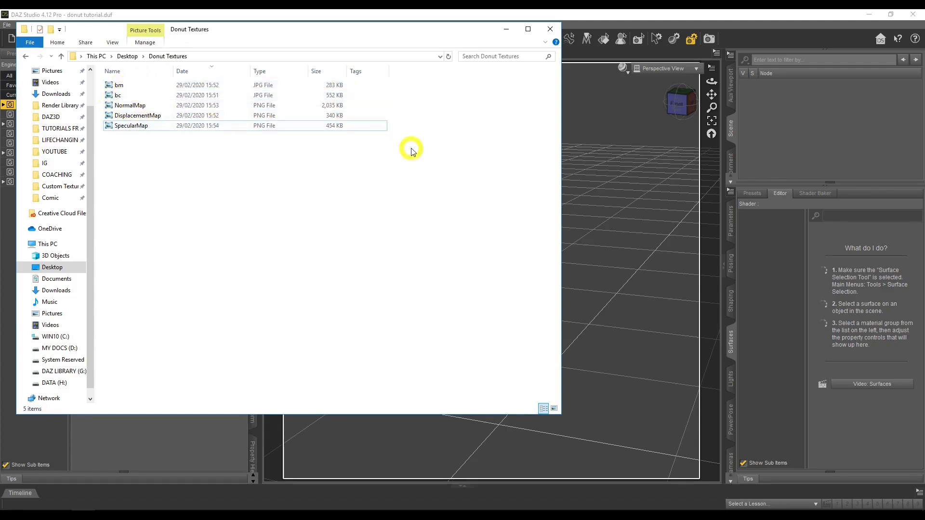
click(634, 13)
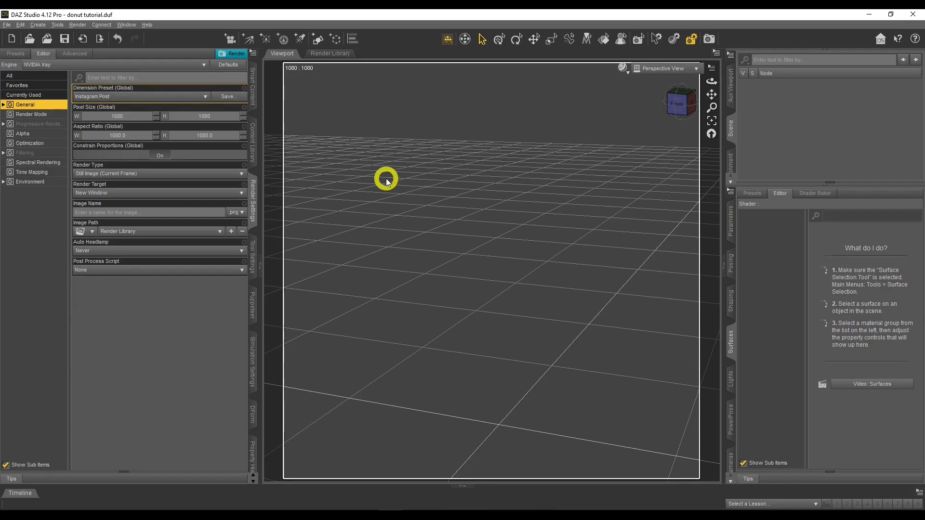
click(42, 26)
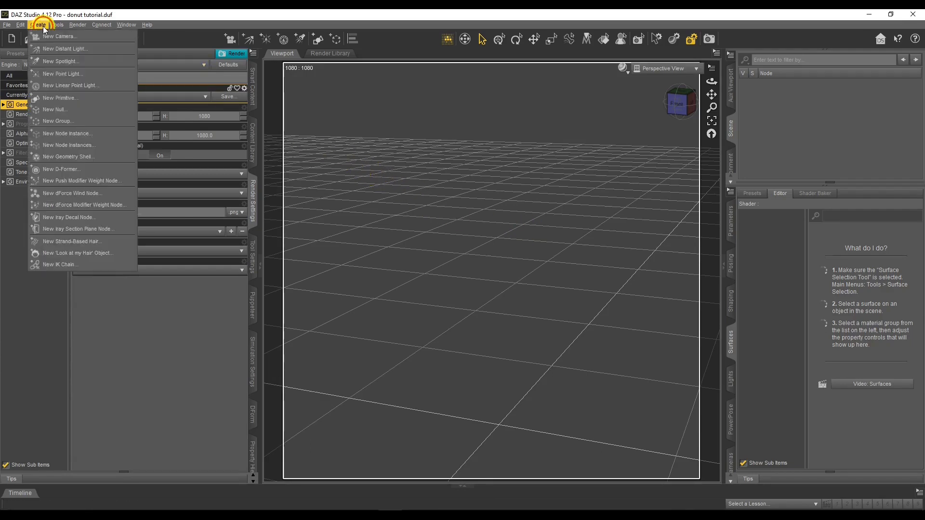
click(67, 97)
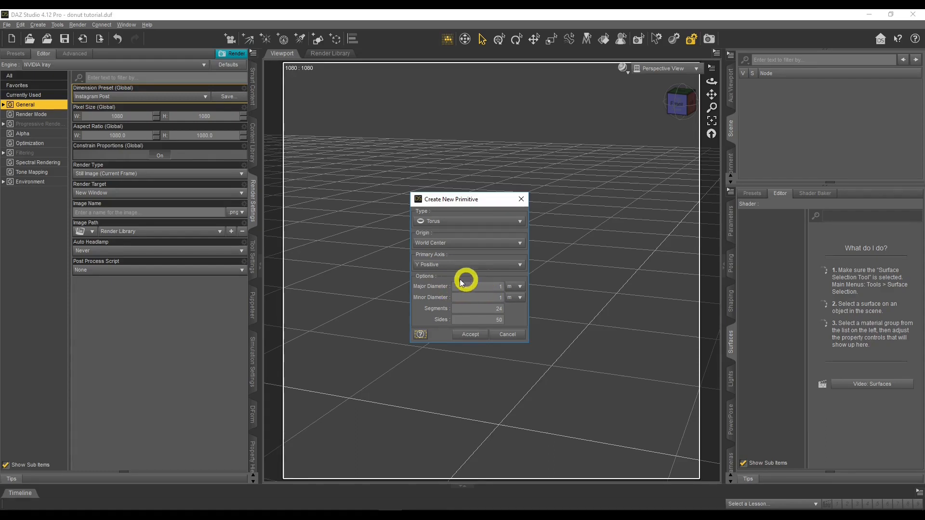
click(474, 336)
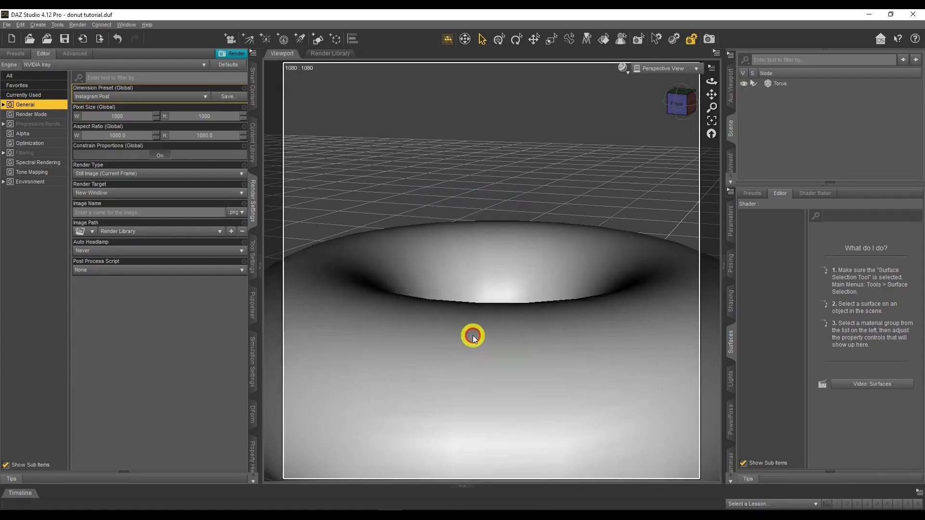
scroll(613, 261, down, 6)
scroll(618, 231, down, 3)
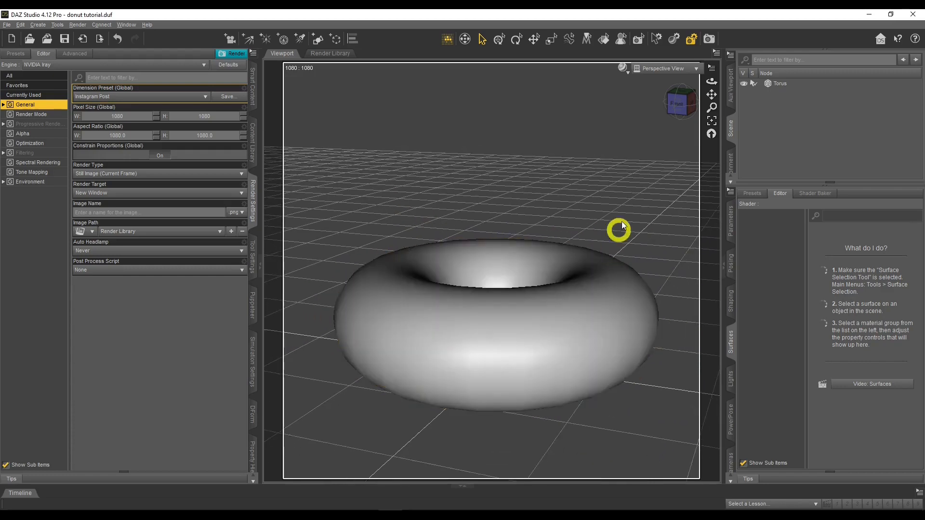
drag(712, 81, 712, 81)
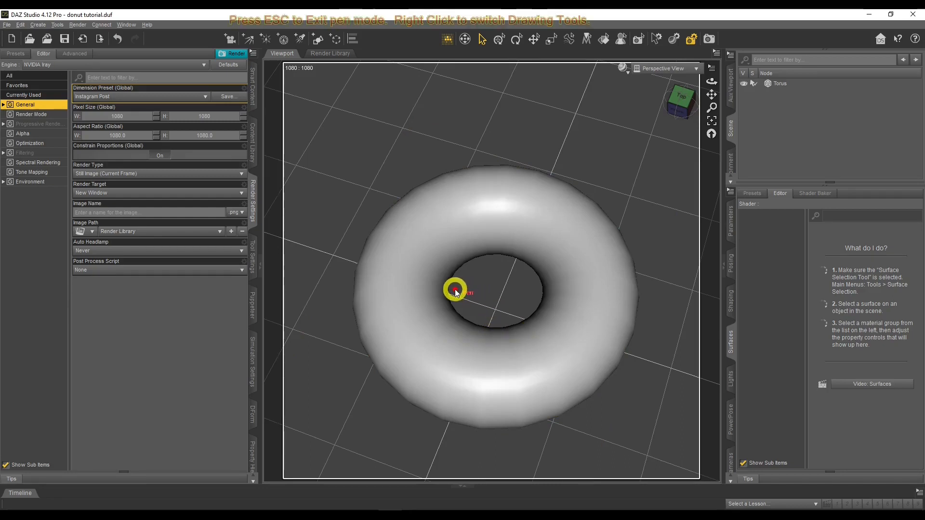
drag(449, 288, 537, 286)
mouse_move(462, 285)
mouse_down()
mouse_move(449, 288)
mouse_move(461, 299)
mouse_up()
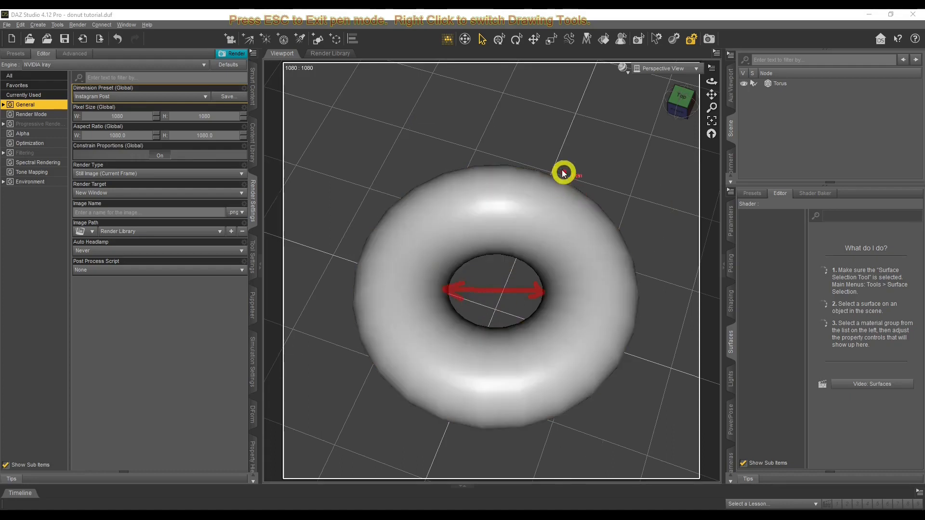
drag(500, 294, 530, 287)
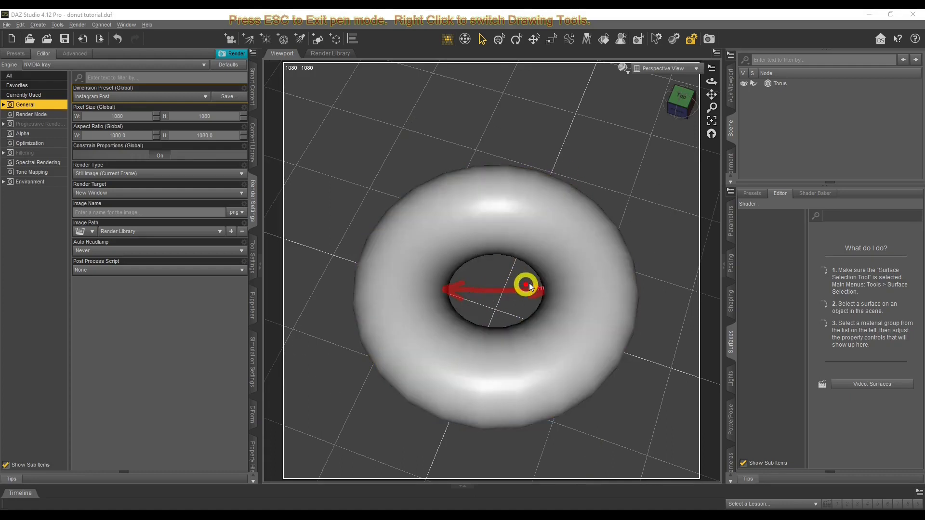
mouse_move(478, 276)
mouse_down()
mouse_move(521, 276)
mouse_move(510, 280)
mouse_up()
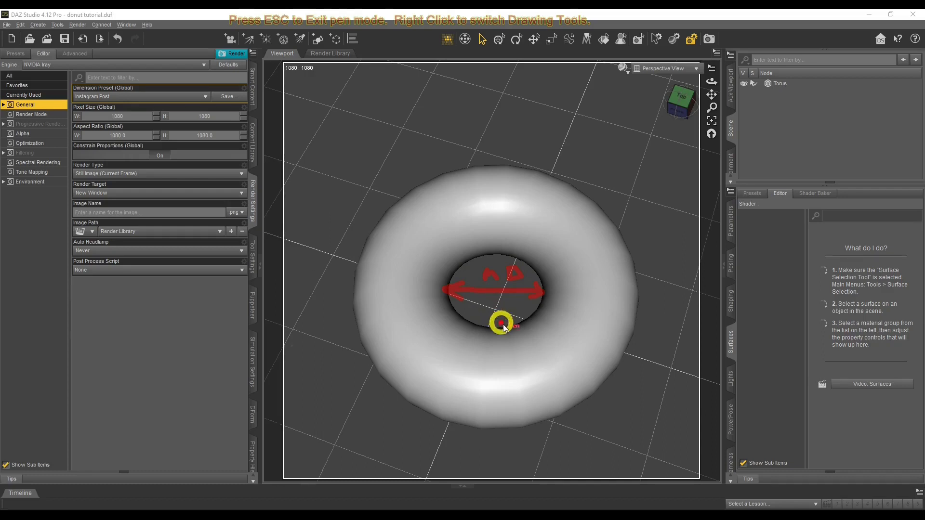
mouse_move(494, 247)
mouse_down()
mouse_move(491, 165)
mouse_move(509, 178)
mouse_up()
mouse_move(484, 237)
mouse_down()
mouse_move(496, 252)
mouse_move(515, 234)
mouse_move(516, 198)
mouse_move(539, 198)
mouse_move(554, 219)
mouse_up()
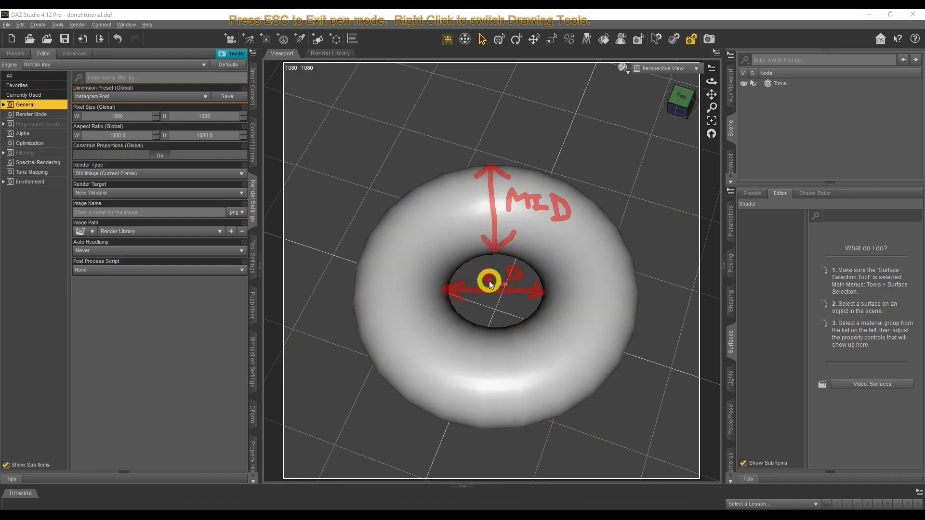
drag(489, 282, 501, 279)
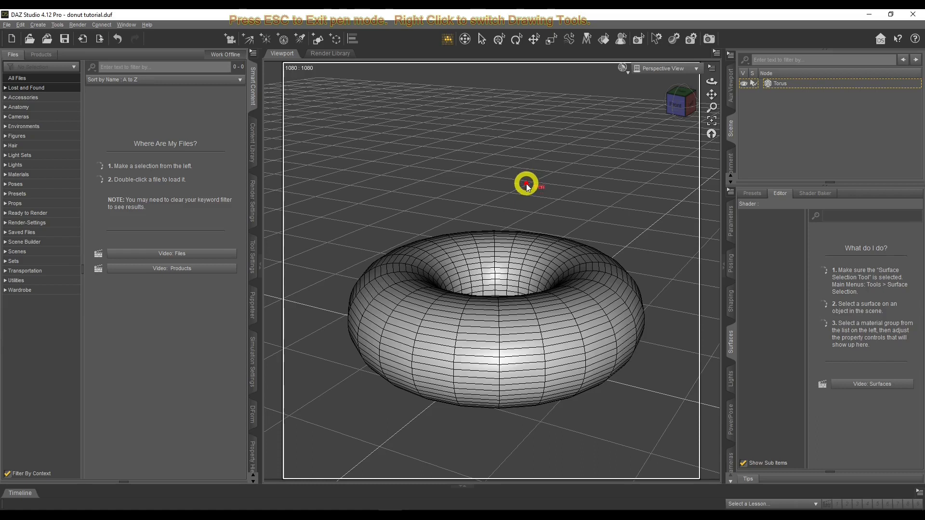
drag(497, 295, 499, 408)
mouse_move(523, 296)
mouse_down()
mouse_move(542, 337)
mouse_move(540, 407)
mouse_up()
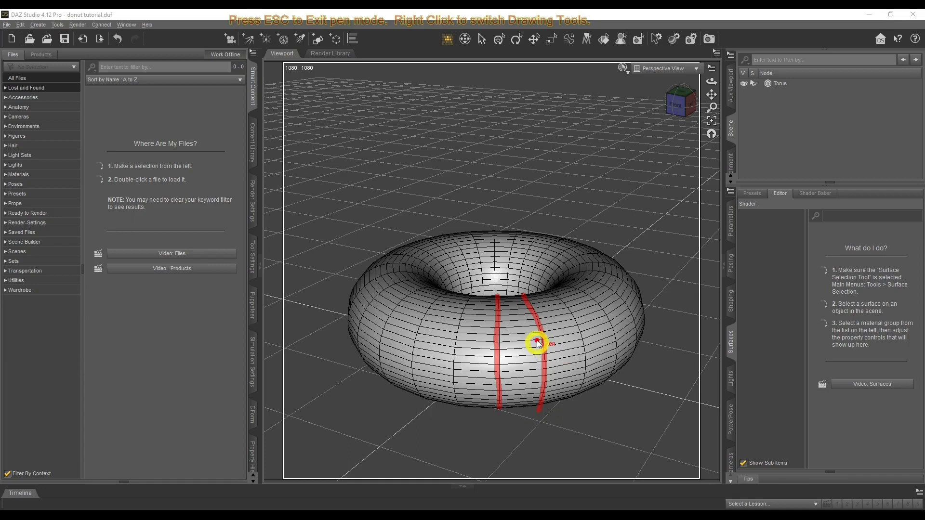
drag(501, 407, 535, 411)
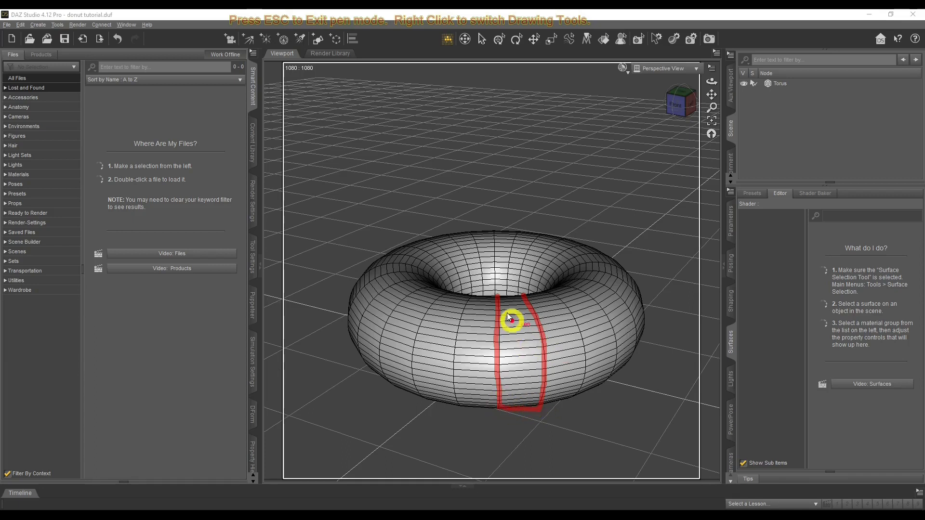
drag(503, 301, 519, 293)
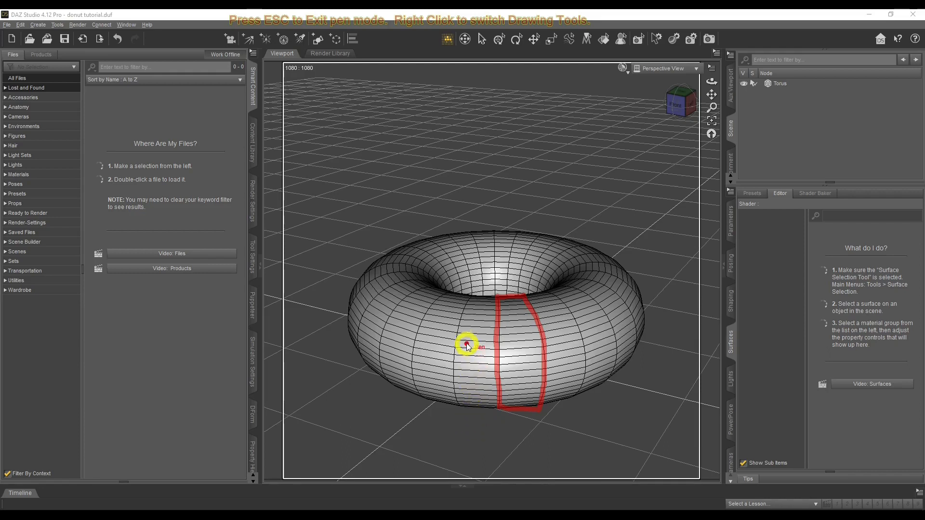
drag(427, 331, 434, 334)
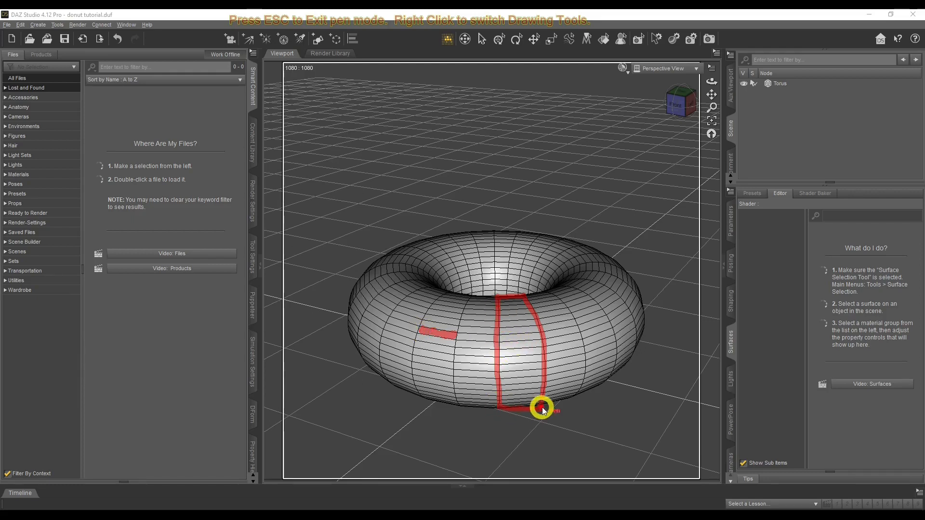
drag(504, 347, 519, 344)
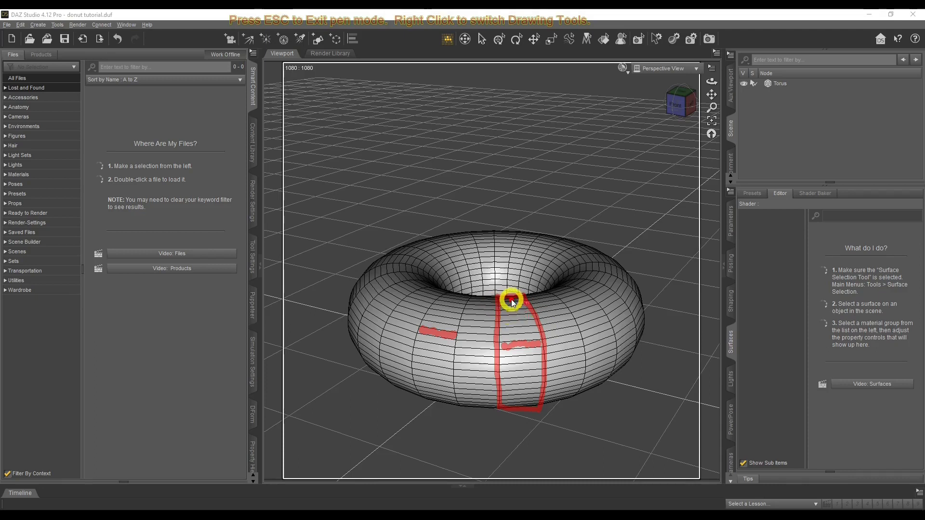
mouse_move(522, 404)
mouse_down()
mouse_move(510, 302)
mouse_move(518, 303)
mouse_up()
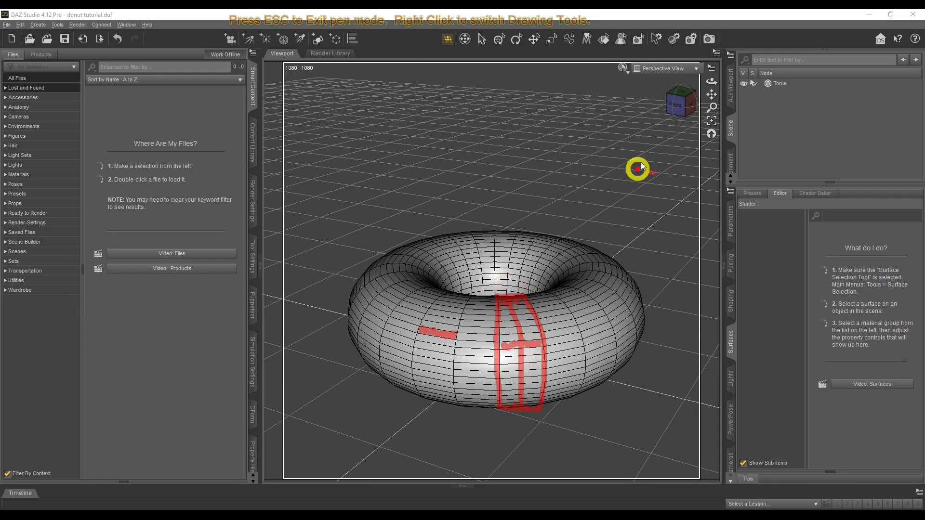
Examine the torus's wireframe segments and sides from several viewing angles.
key(Escape)
drag(710, 83, 710, 86)
key(ctrl+2)
drag(502, 324, 513, 417)
key(Escape)
drag(712, 80, 605, 198)
key(ctrl+2)
drag(502, 270, 505, 369)
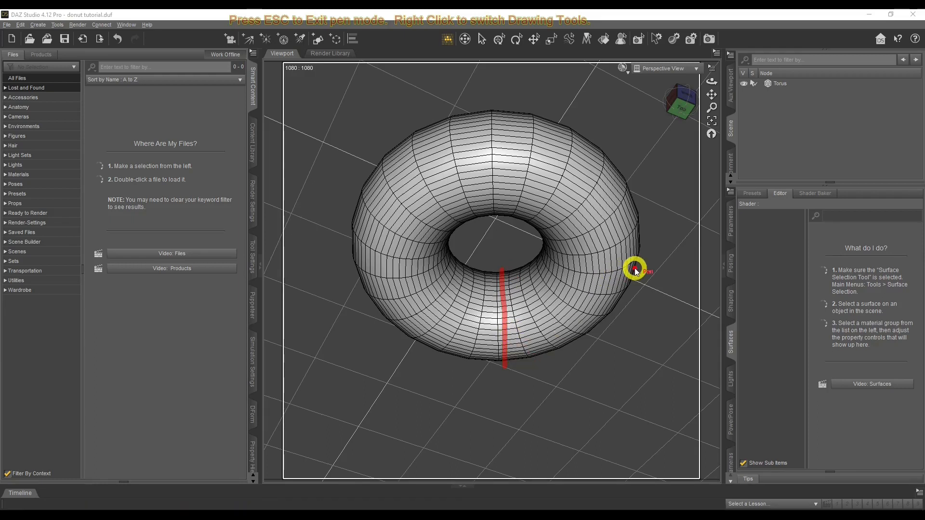
key(Escape)
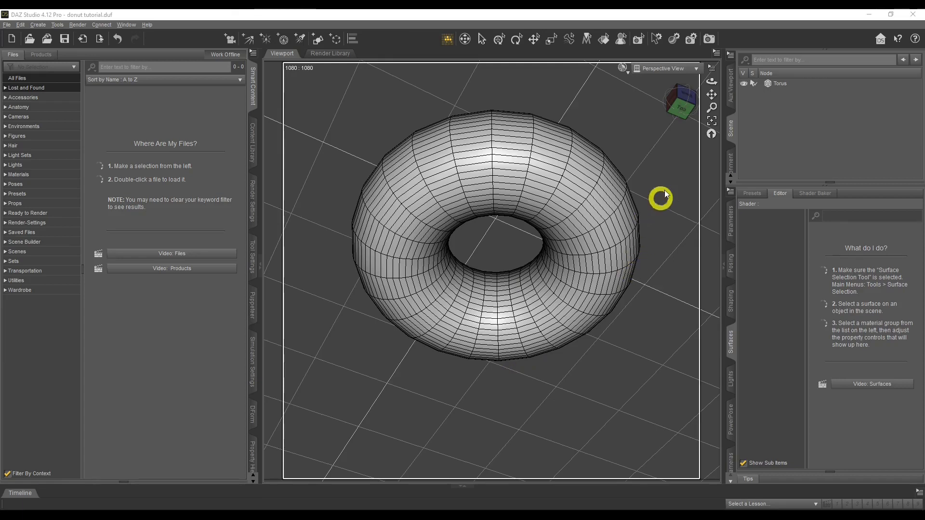
drag(711, 87, 711, 84)
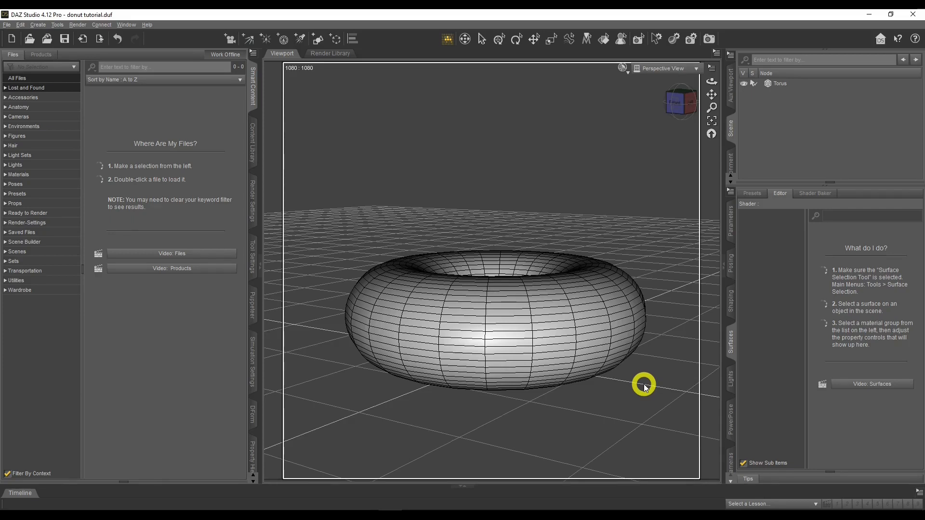
Open the Create New Primitive dialog to review the torus's segments and sides settings.
click(38, 25)
click(53, 99)
click(413, 262)
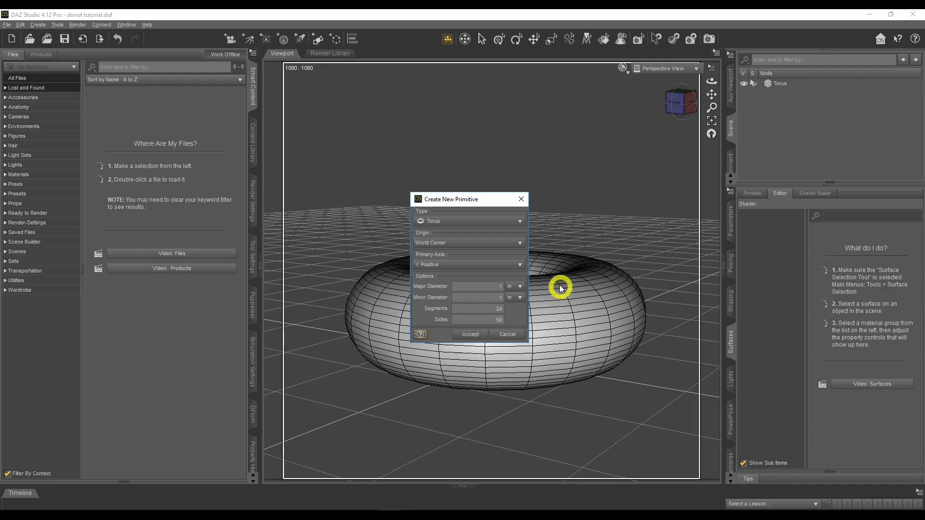
key(ctrl+F3)
mouse_move(549, 274)
mouse_down()
mouse_move(578, 325)
mouse_move(574, 371)
mouse_move(563, 385)
mouse_up()
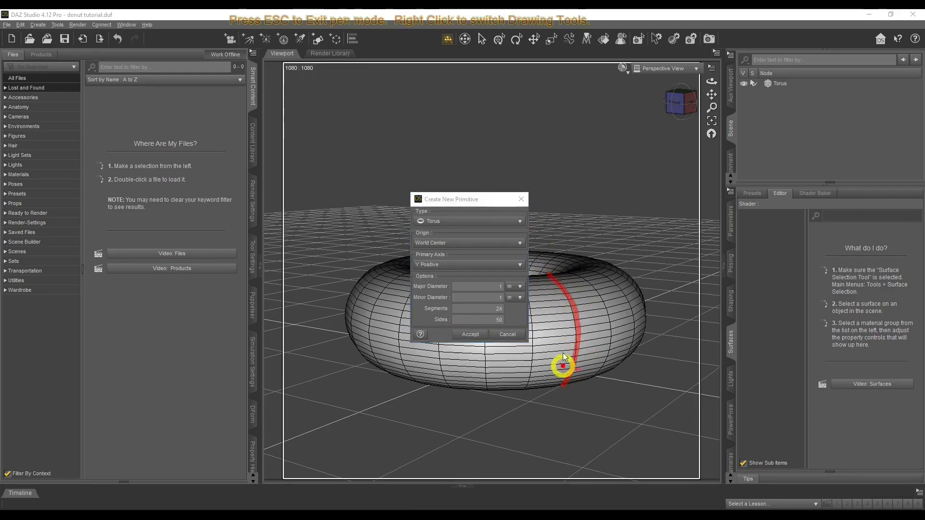
mouse_move(571, 271)
mouse_down()
mouse_move(597, 298)
mouse_move(608, 363)
mouse_move(583, 380)
mouse_up()
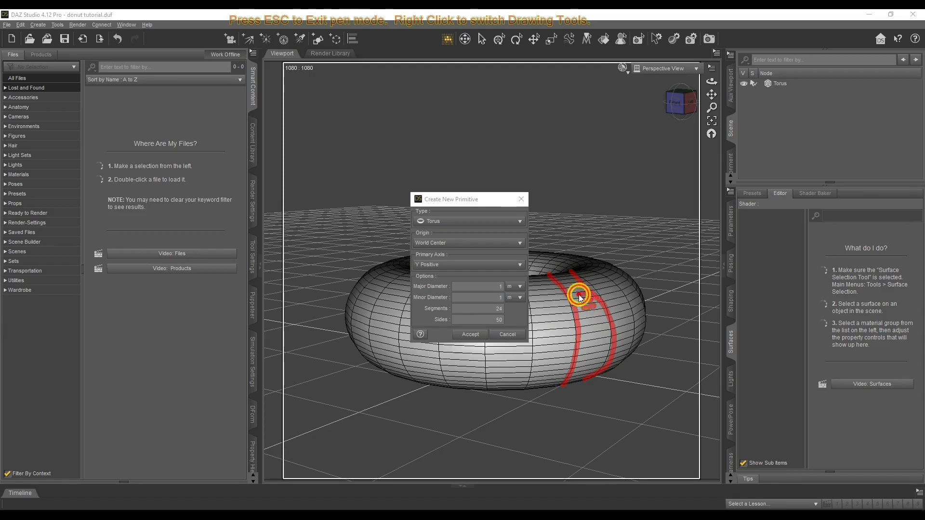
mouse_move(558, 268)
mouse_down()
mouse_move(598, 314)
mouse_move(588, 371)
mouse_move(575, 375)
mouse_move(596, 374)
mouse_move(557, 271)
mouse_up()
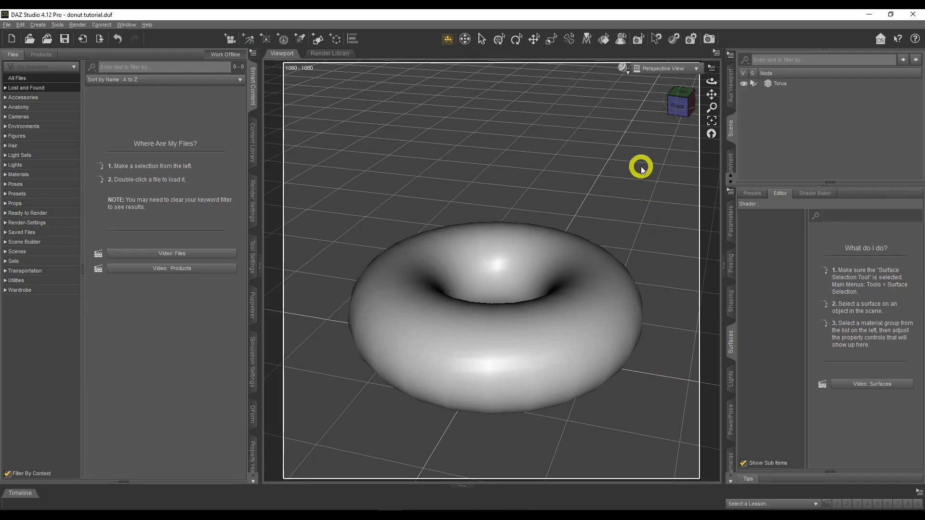
Display the viewport as Wire Texture Shaded and open the Torus in the Geometry Editor's tool settings.
click(628, 72)
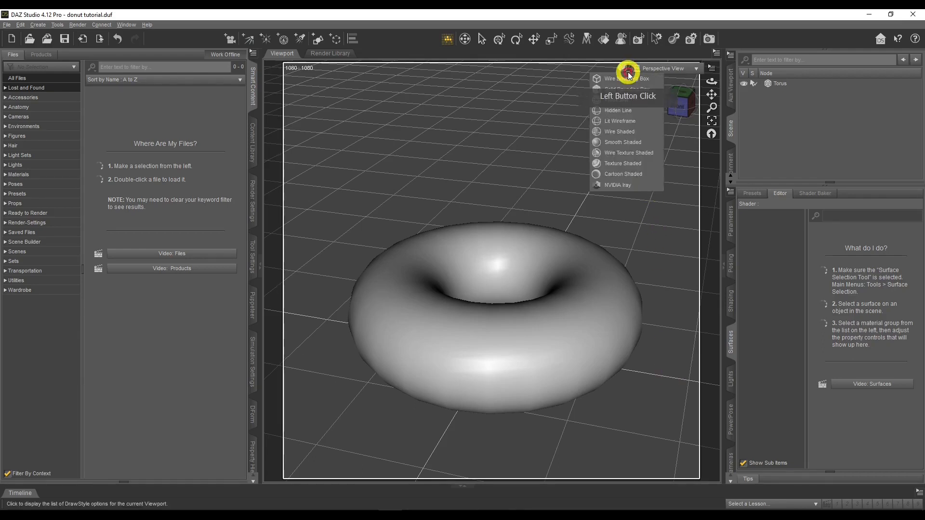
click(635, 154)
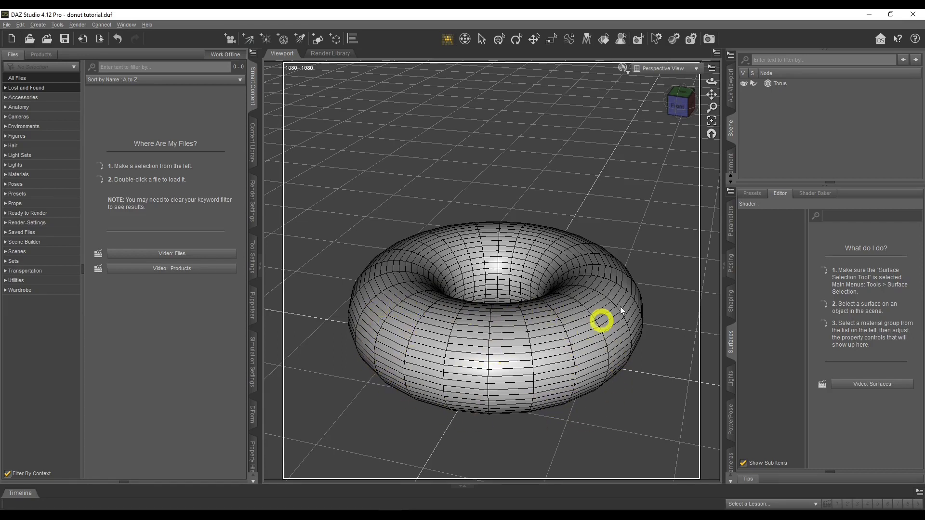
click(773, 83)
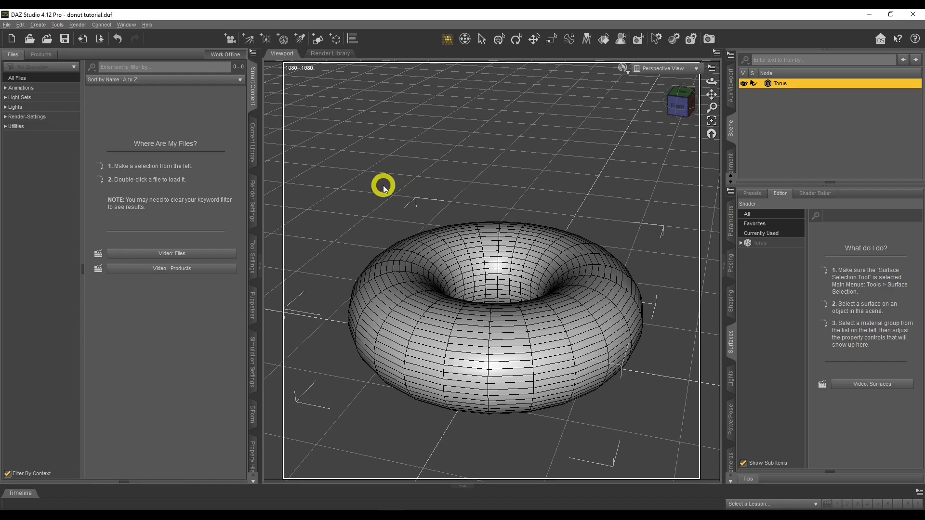
click(251, 256)
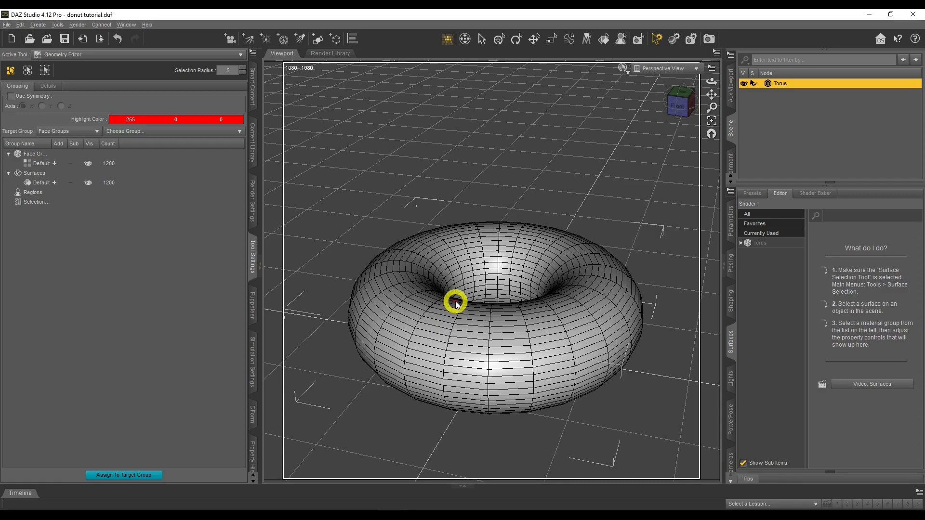
drag(713, 81, 713, 81)
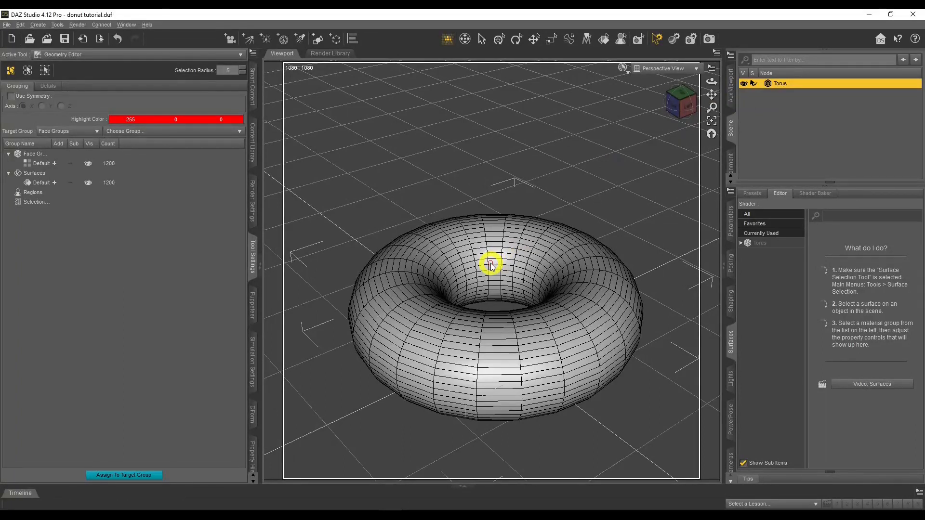
key(ctrl+2)
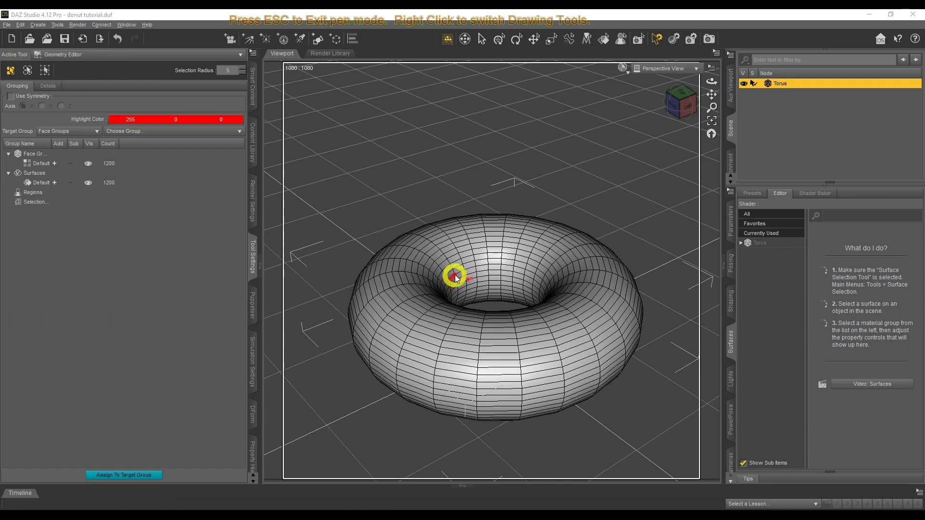
mouse_move(473, 269)
mouse_down()
mouse_move(522, 268)
mouse_move(552, 299)
mouse_move(517, 310)
mouse_move(462, 305)
mouse_move(446, 283)
mouse_move(492, 278)
mouse_up()
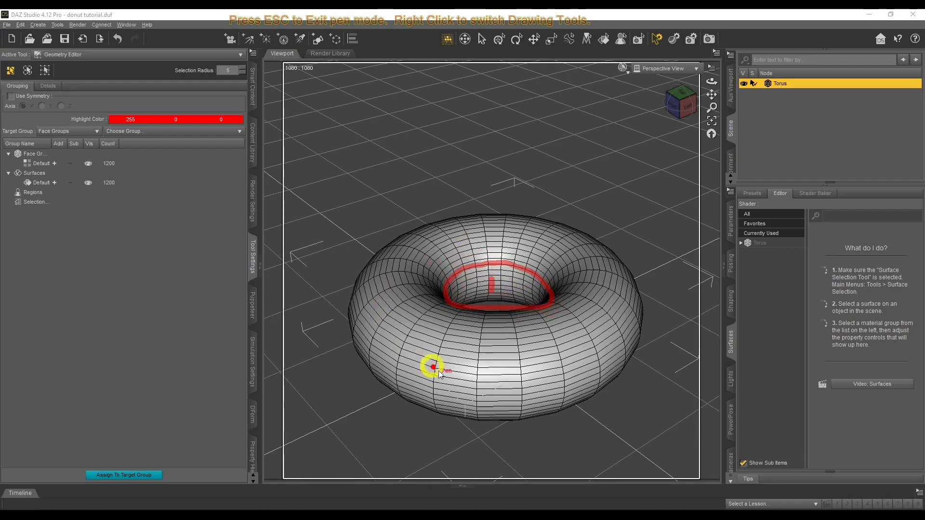
mouse_move(433, 405)
mouse_down()
mouse_move(475, 412)
mouse_move(580, 392)
mouse_move(614, 375)
mouse_up()
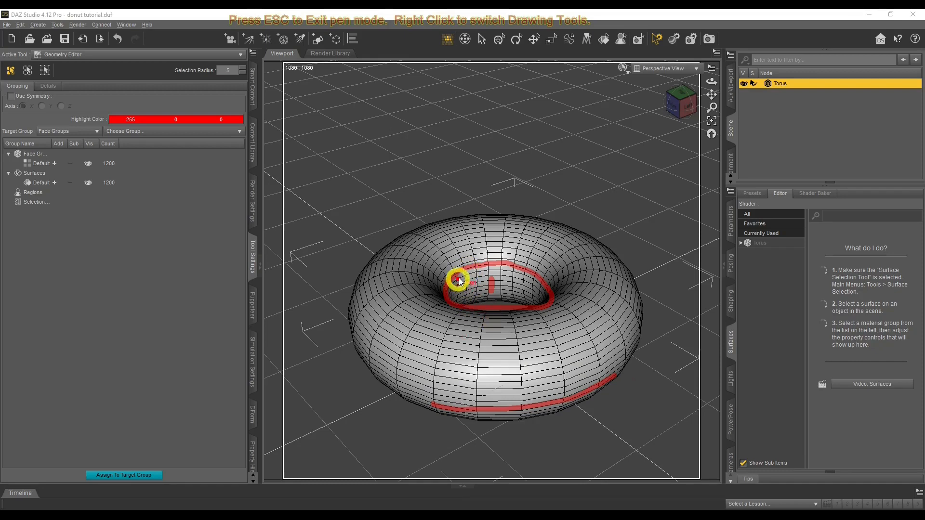
drag(485, 311, 480, 369)
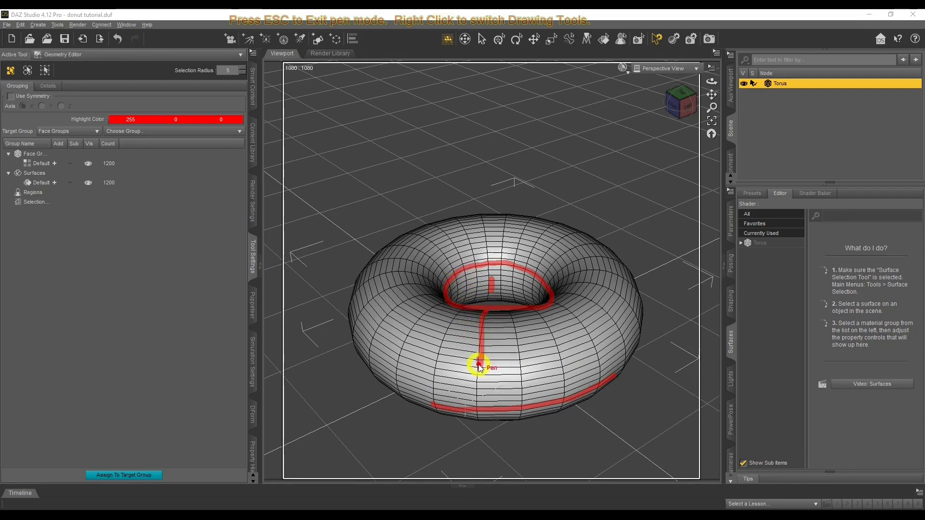
drag(552, 302, 596, 347)
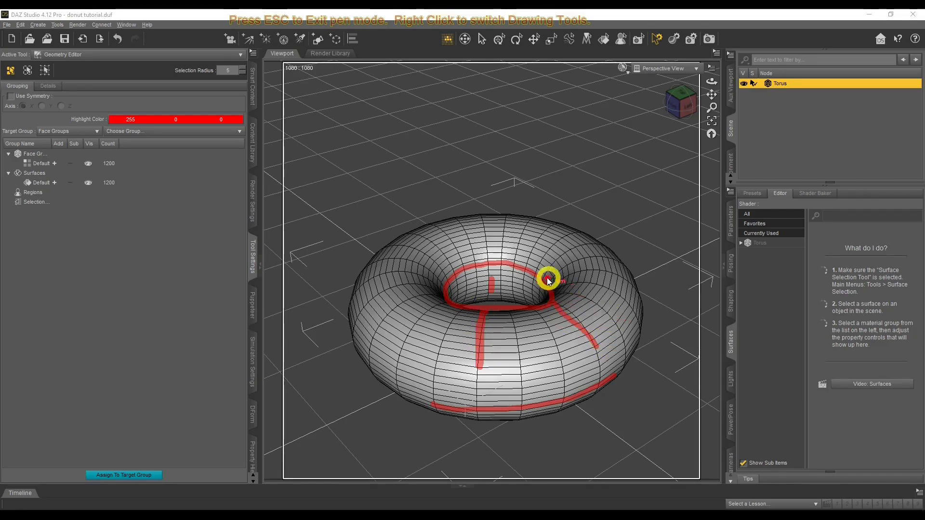
drag(525, 266, 557, 223)
drag(476, 265, 452, 218)
drag(446, 280, 378, 259)
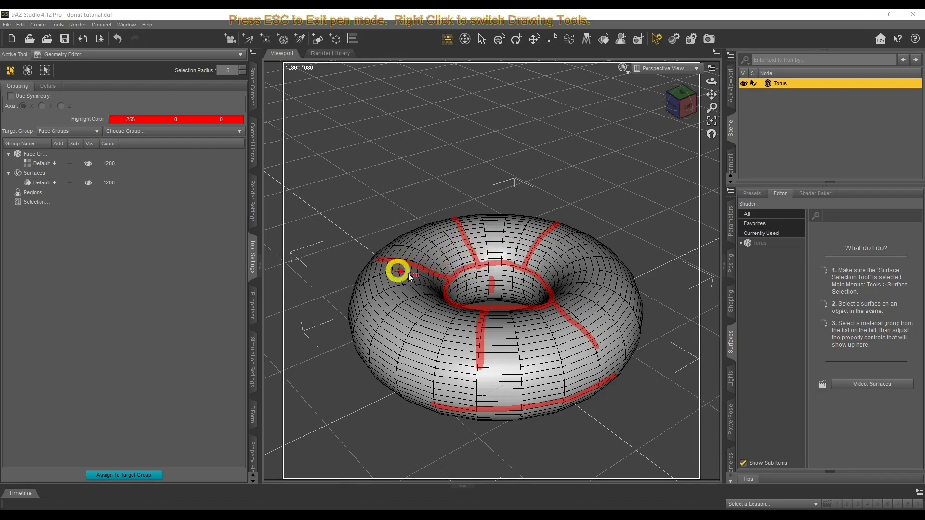
key(Escape)
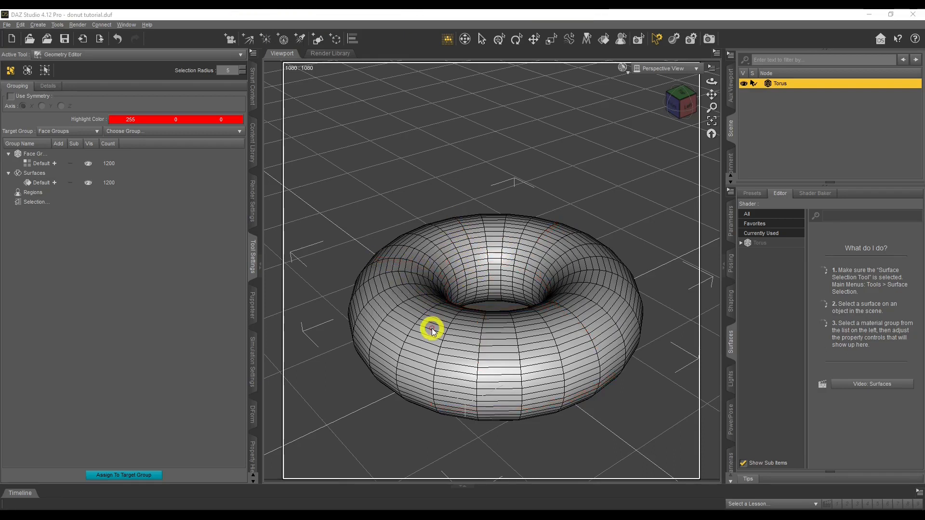
Select a wide patch of faces on the upper front of the torus with the Geometry Editor.
drag(447, 316, 432, 337)
drag(712, 86, 712, 80)
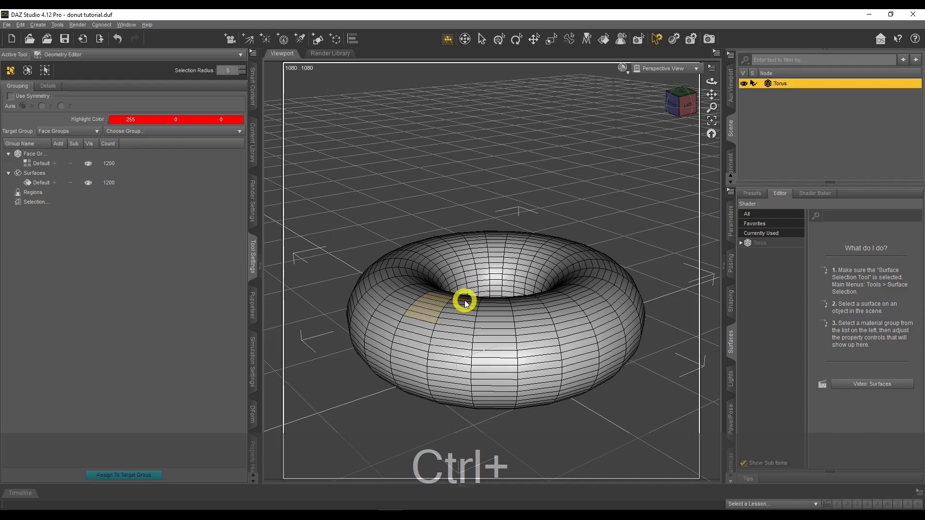
mouse_move(466, 302)
ctrl+mouse_down()
mouse_move(461, 329)
mouse_move(404, 317)
mouse_move(496, 303)
mouse_move(498, 327)
mouse_move(450, 301)
ctrl+mouse_up()
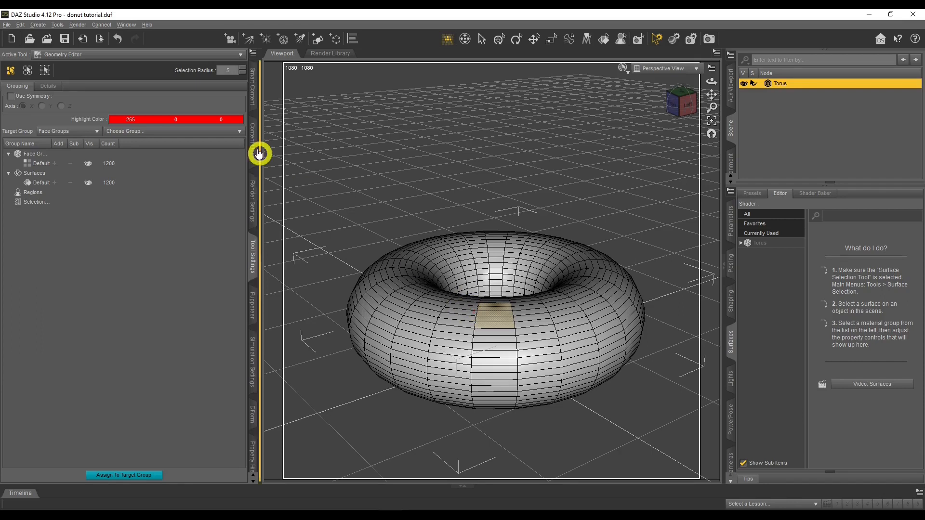
key(ctrl+z)
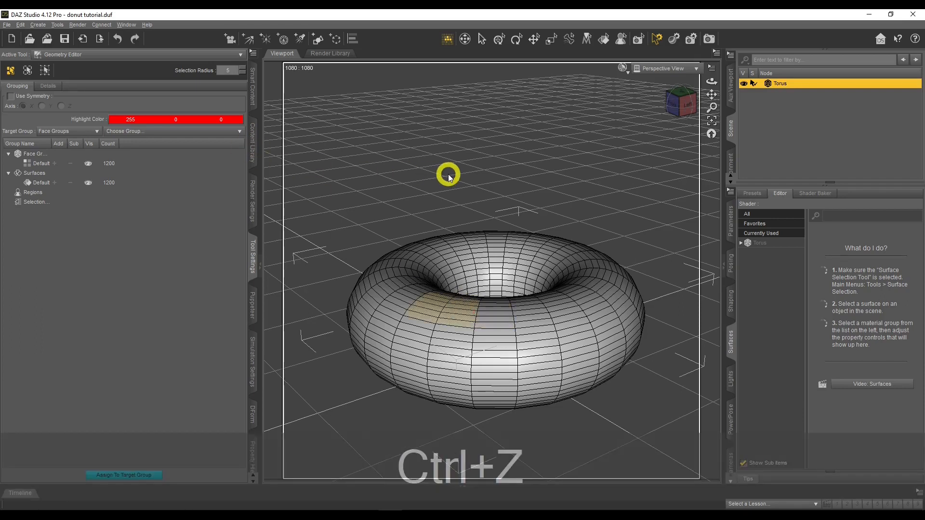
mouse_move(493, 304)
ctrl+mouse_down()
mouse_move(494, 354)
mouse_move(434, 350)
mouse_move(450, 310)
mouse_move(419, 337)
mouse_move(421, 348)
mouse_move(540, 354)
mouse_move(611, 329)
mouse_move(578, 287)
mouse_move(585, 316)
mouse_move(564, 316)
mouse_move(561, 298)
mouse_move(539, 295)
mouse_move(530, 343)
ctrl+mouse_up()
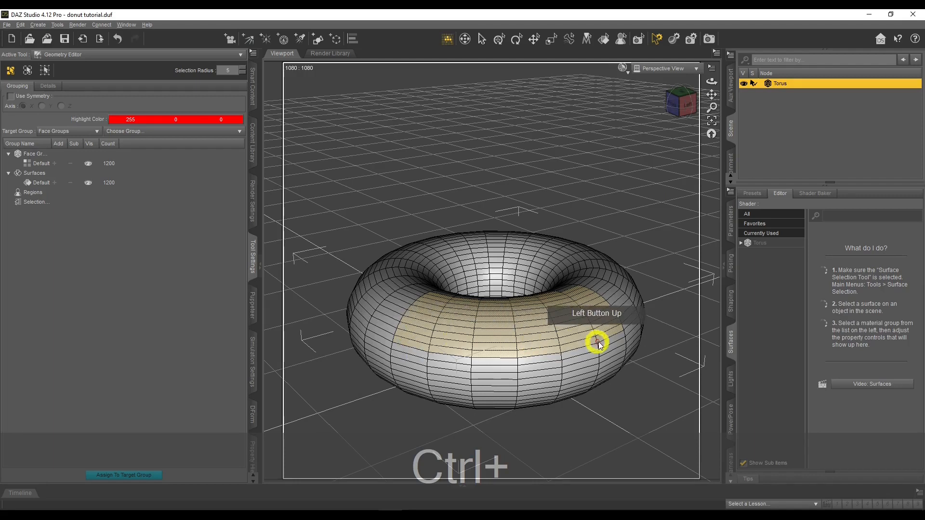
Add a continuous band of faces around the torus's outer side to the selection.
drag(713, 84, 679, 103)
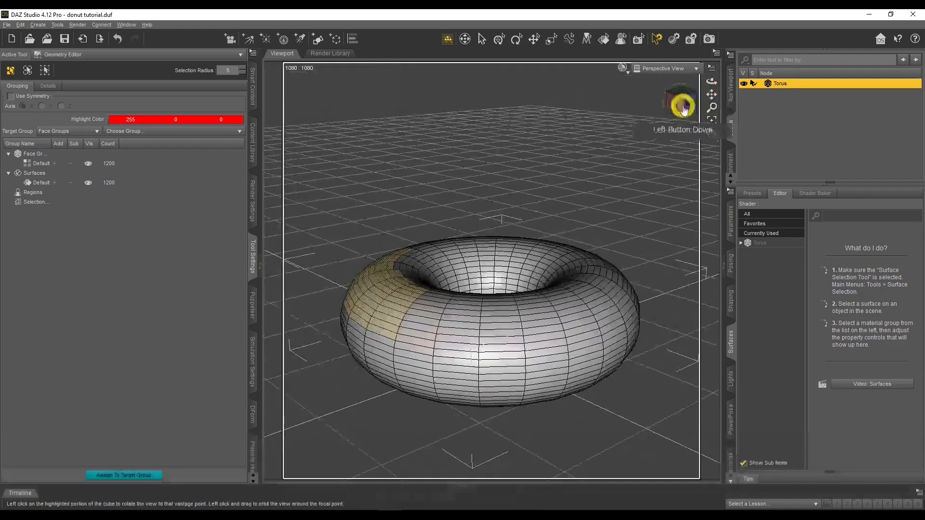
mouse_move(408, 340)
ctrl+mouse_down()
mouse_move(530, 343)
mouse_move(627, 316)
mouse_move(623, 299)
mouse_move(574, 275)
mouse_move(603, 314)
mouse_move(580, 283)
mouse_move(545, 324)
mouse_move(504, 320)
mouse_move(582, 348)
mouse_move(365, 334)
ctrl+mouse_up()
drag(711, 81, 675, 83)
mouse_move(438, 368)
ctrl+mouse_down()
mouse_move(541, 347)
mouse_move(607, 314)
ctrl+mouse_up()
drag(712, 82, 674, 83)
ctrl+drag(535, 320, 414, 294)
Add a narrow ring of faces around the inside of the torus's hole, and deselect the stray faces above it.
mouse_move(711, 81)
mouse_down()
mouse_move(674, 79)
mouse_move(712, 86)
mouse_up()
scroll(538, 277, up, 2)
ctrl+drag(538, 276, 440, 280)
drag(712, 82, 675, 79)
ctrl+drag(525, 279, 466, 288)
ctrl+alt+drag(712, 83, 674, 82)
ctrl+drag(535, 280, 438, 284)
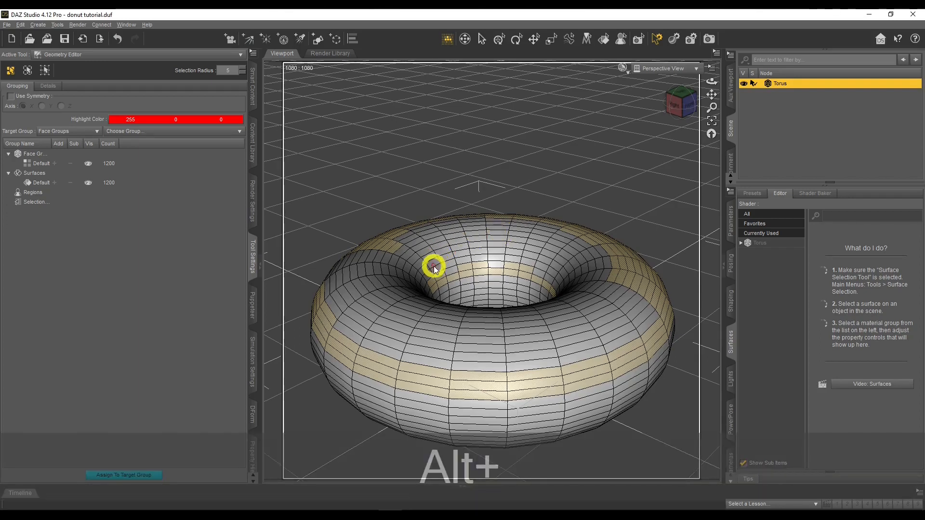
mouse_move(432, 283)
alt+mouse_down()
mouse_move(448, 264)
mouse_move(537, 269)
mouse_move(519, 235)
alt+mouse_up()
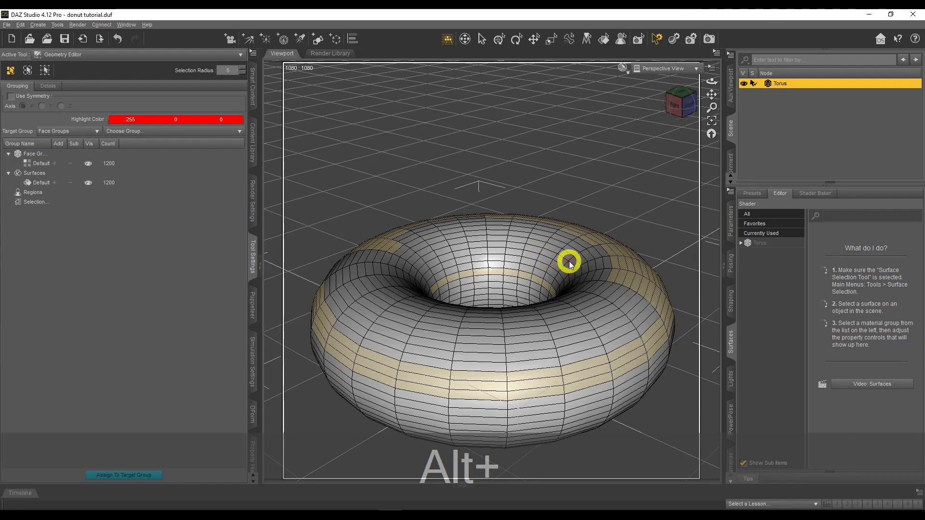
Add the faces between the outer band and the inner ring to the selection around part of the torus.
ctrl+alt+drag(711, 84, 711, 83)
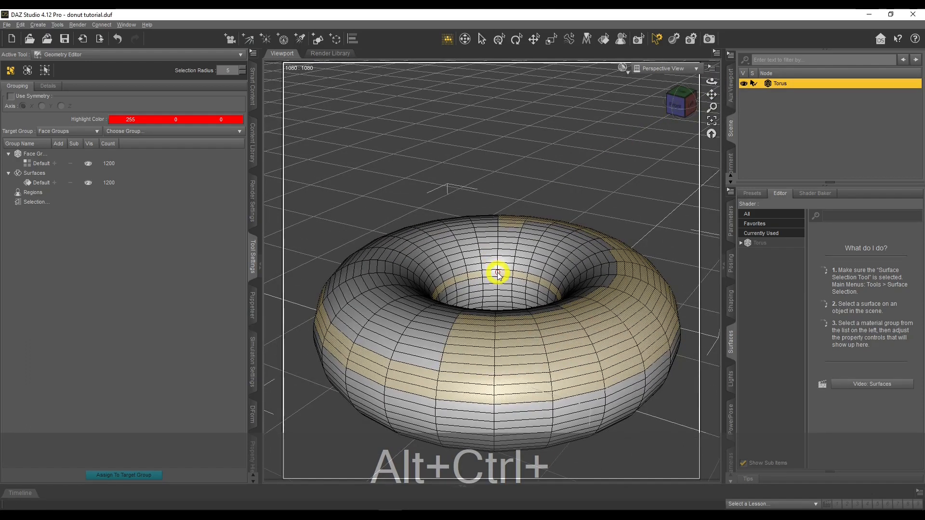
ctrl+alt+click(495, 275)
mouse_move(510, 234)
ctrl+alt+mouse_down()
mouse_move(508, 265)
mouse_move(608, 248)
mouse_move(578, 279)
ctrl+alt+mouse_up()
ctrl+alt+drag(711, 82, 701, 85)
mouse_move(467, 255)
ctrl+alt+mouse_down()
mouse_move(572, 227)
mouse_move(578, 275)
ctrl+alt+mouse_up()
ctrl+alt+drag(712, 83, 704, 84)
ctrl+alt+drag(634, 306, 567, 302)
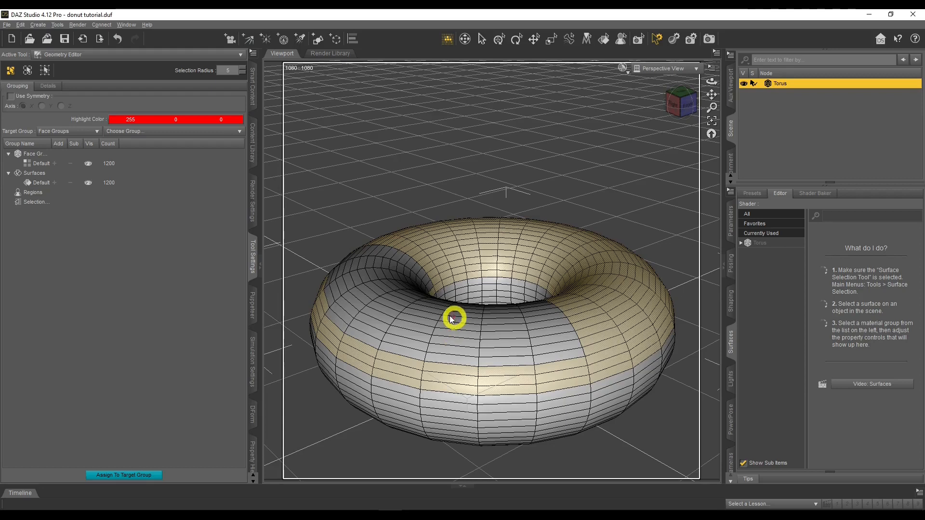
Enlarge the selection radius to 50 and add the remaining unselected faces of the torus's upper part.
click(232, 73)
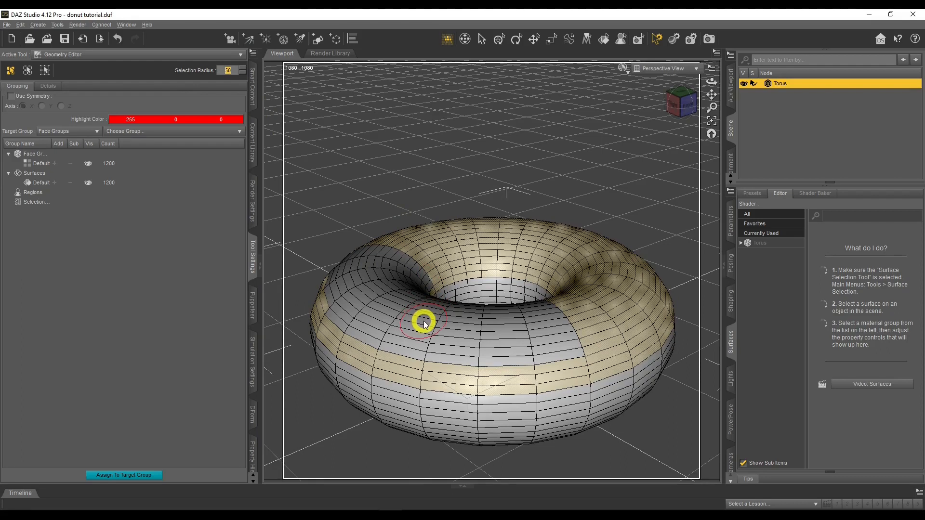
mouse_move(424, 323)
ctrl+mouse_down()
mouse_move(436, 335)
mouse_move(483, 337)
mouse_move(564, 329)
mouse_move(356, 315)
ctrl+mouse_up()
mouse_move(712, 81)
mouse_down()
mouse_move(713, 111)
mouse_move(699, 57)
mouse_up()
ctrl+drag(555, 243, 448, 270)
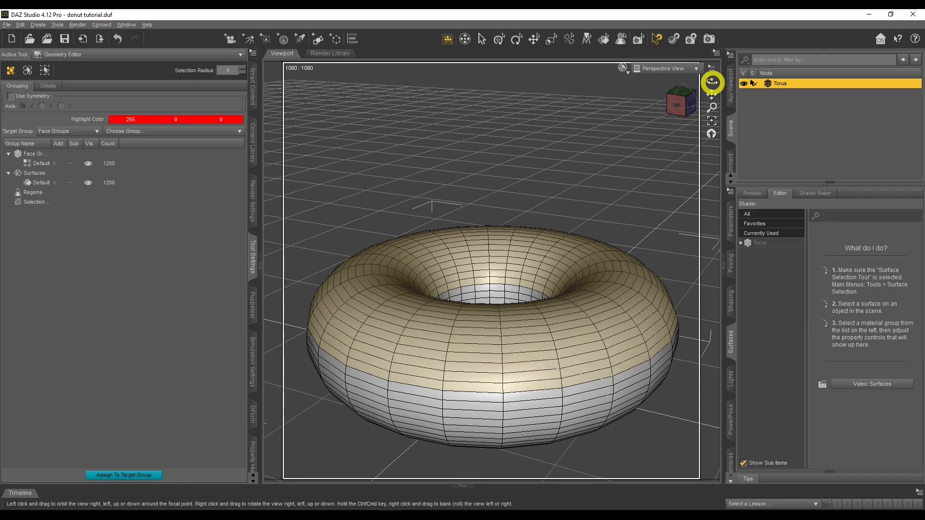
Create a surface named "icing" from the selected upper faces.
drag(712, 82, 712, 83)
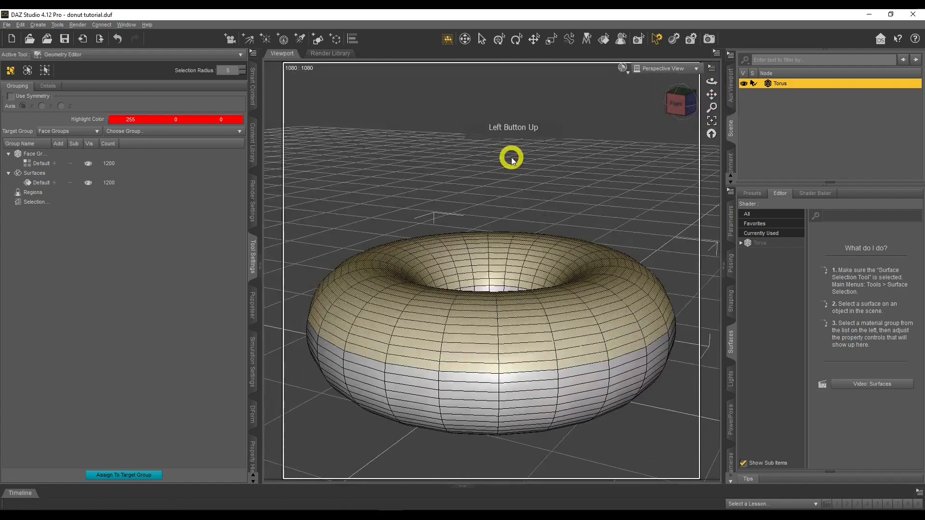
right_click(487, 143)
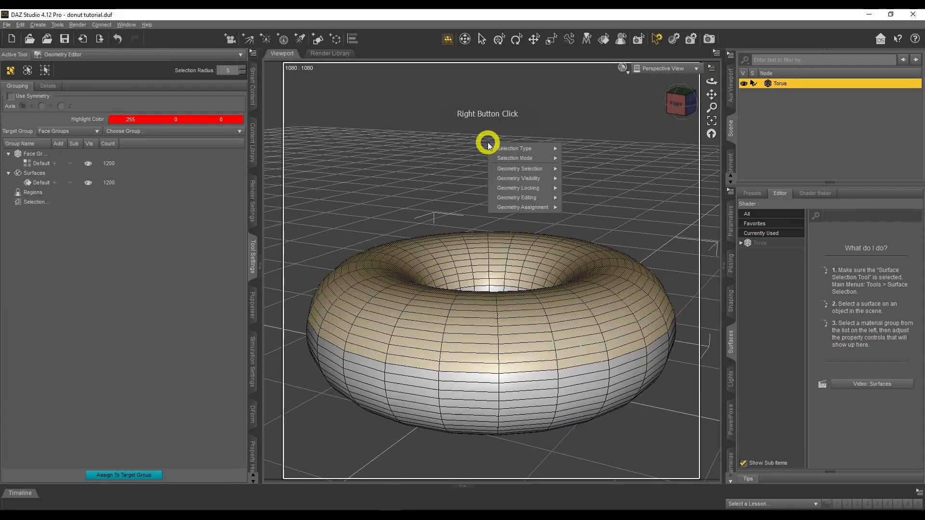
mouse_move(529, 208)
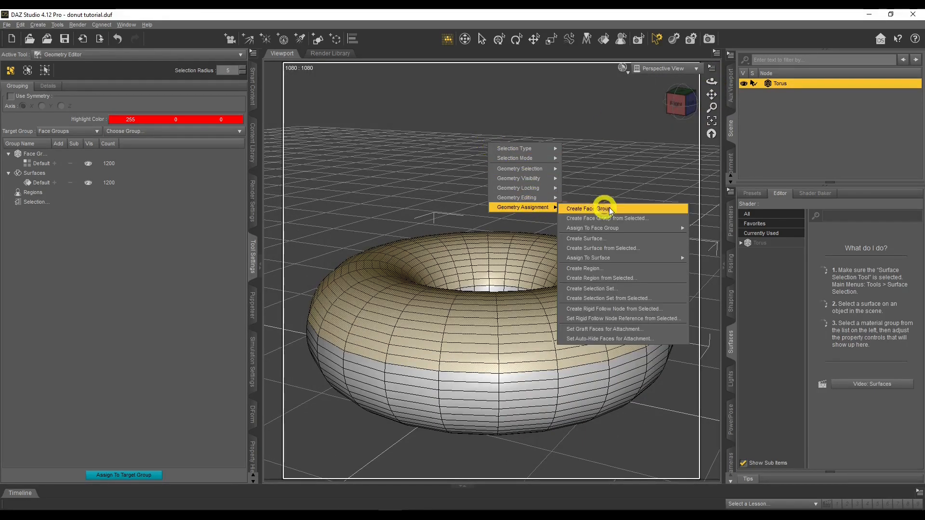
click(627, 250)
click(450, 259)
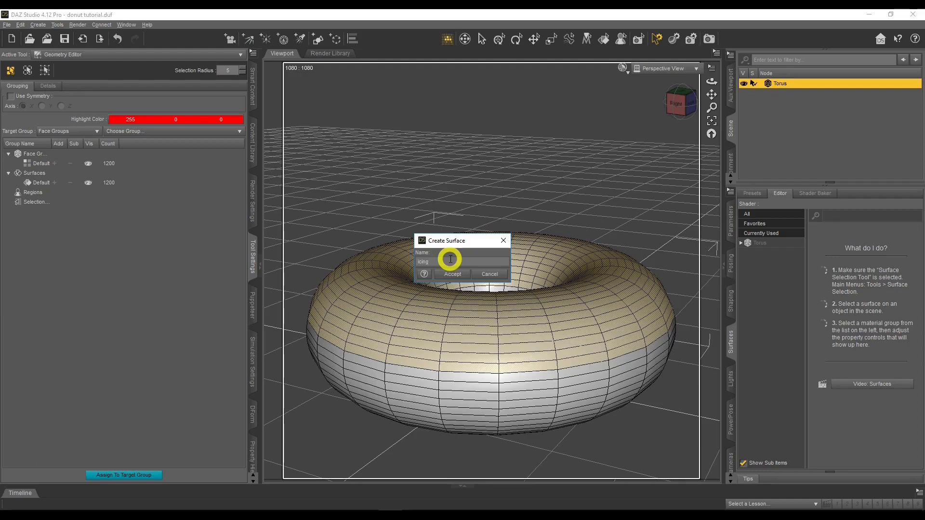
click(452, 274)
click(375, 252)
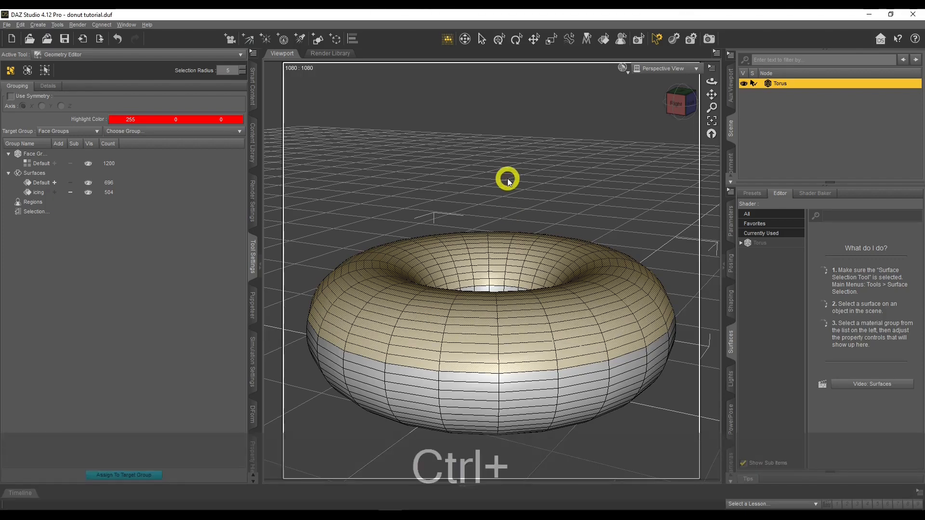
Invert the face selection and create a surface named "dough" from the selected lower faces.
key(ctrl+slash)
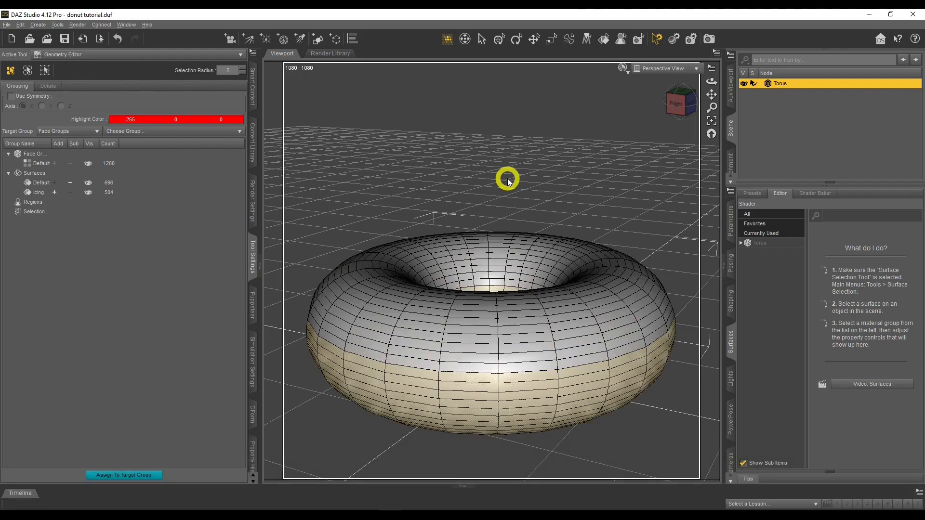
right_click(406, 159)
mouse_move(464, 222)
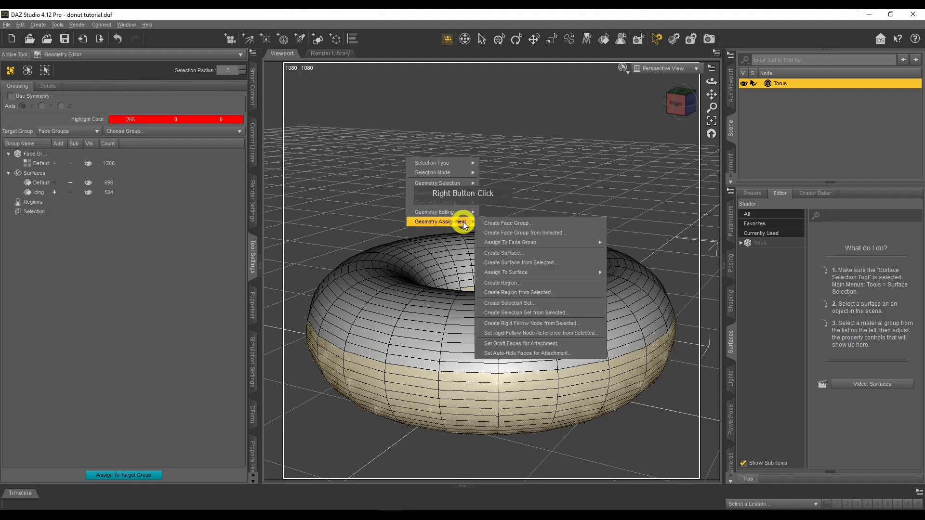
click(540, 264)
click(440, 261)
text(dough)
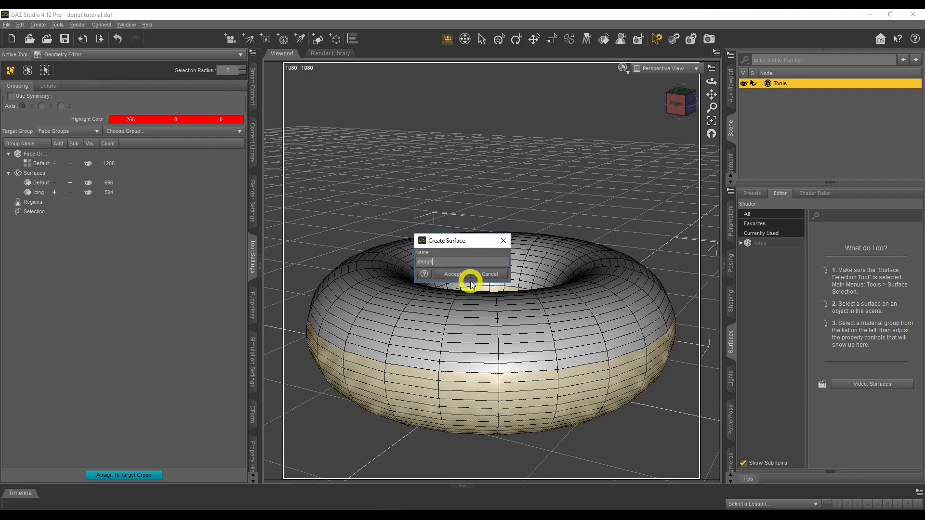
click(457, 274)
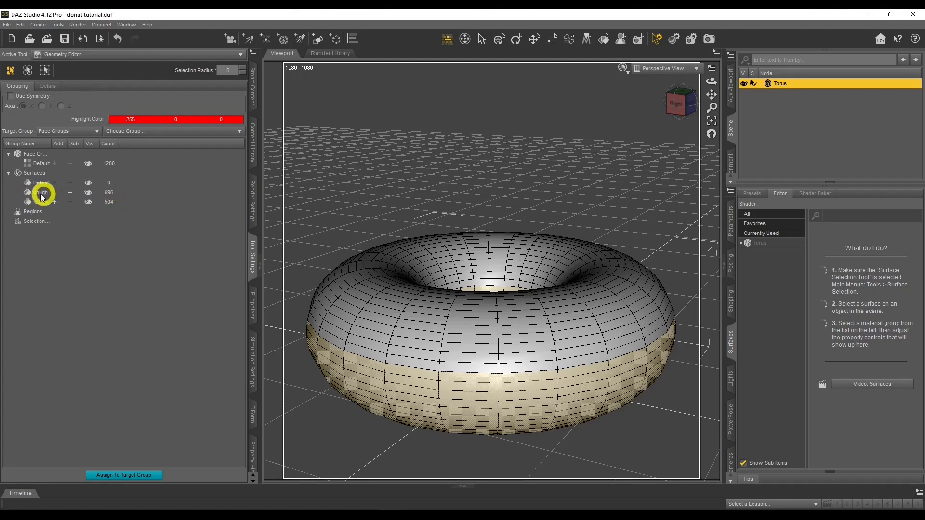
Deselect the faces of the dough surface and select all faces of the icing surface.
click(71, 193)
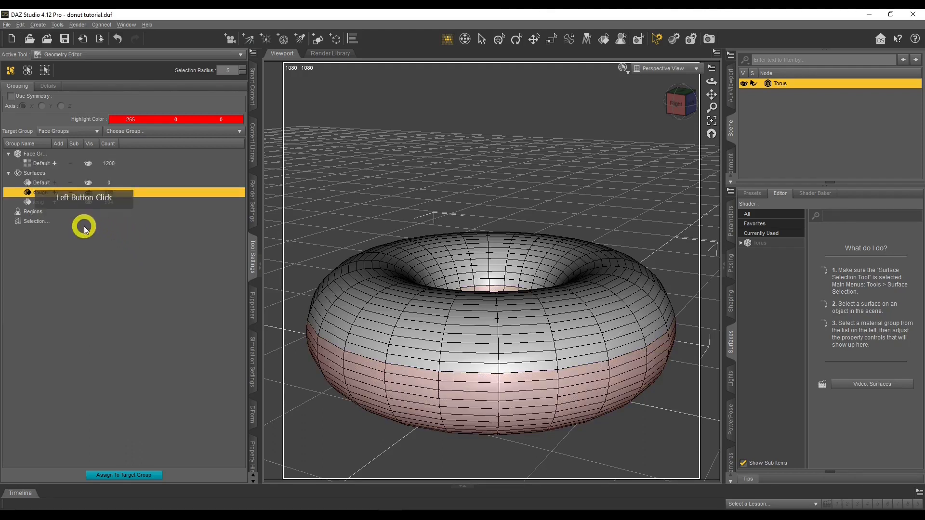
click(56, 203)
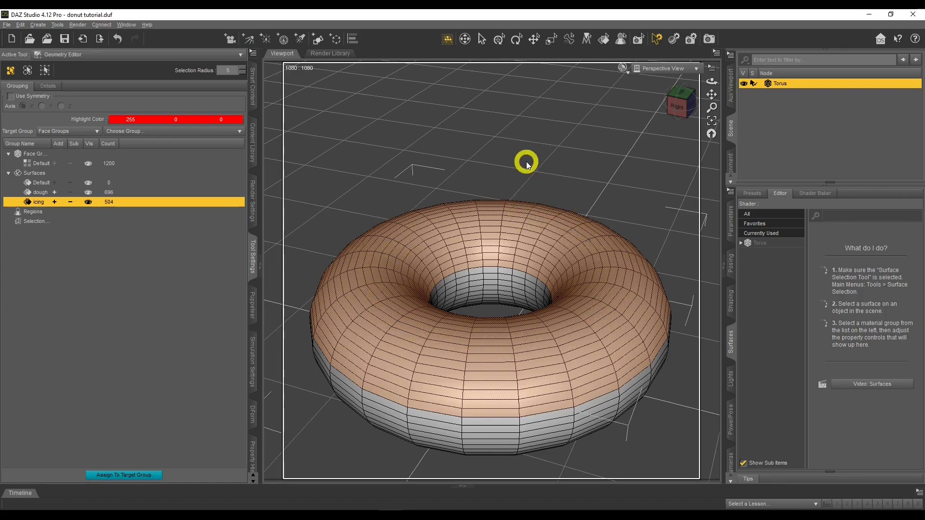
key(F9)
mouse_move(578, 309)
mouse_down()
mouse_move(592, 297)
mouse_move(588, 252)
mouse_move(499, 223)
mouse_move(409, 254)
mouse_move(431, 323)
mouse_move(576, 316)
mouse_move(562, 345)
mouse_move(416, 358)
mouse_move(376, 266)
mouse_move(405, 207)
mouse_move(515, 204)
mouse_move(614, 231)
mouse_move(593, 379)
mouse_up()
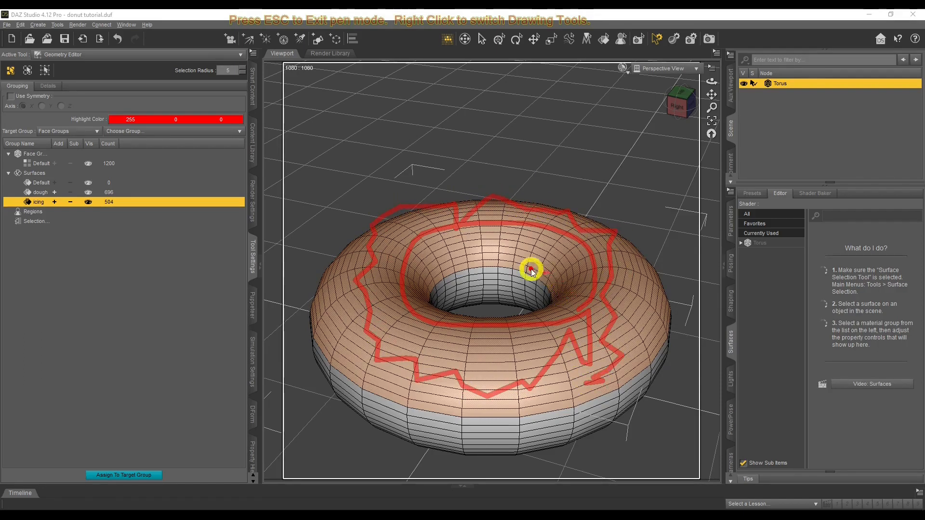
key(Escape)
mouse_move(559, 234)
mouse_down()
mouse_move(472, 227)
mouse_move(489, 234)
mouse_move(407, 252)
mouse_move(386, 326)
mouse_move(547, 320)
mouse_move(568, 257)
mouse_move(444, 262)
mouse_move(498, 245)
mouse_move(548, 276)
mouse_move(479, 316)
mouse_move(414, 313)
mouse_move(419, 262)
mouse_move(450, 250)
mouse_move(569, 260)
mouse_up()
key(ctrl+2)
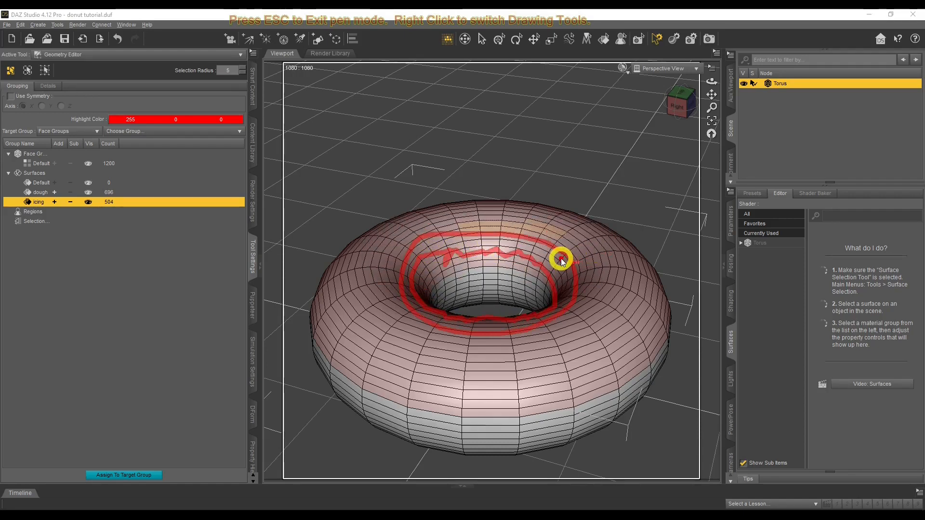
key(Escape)
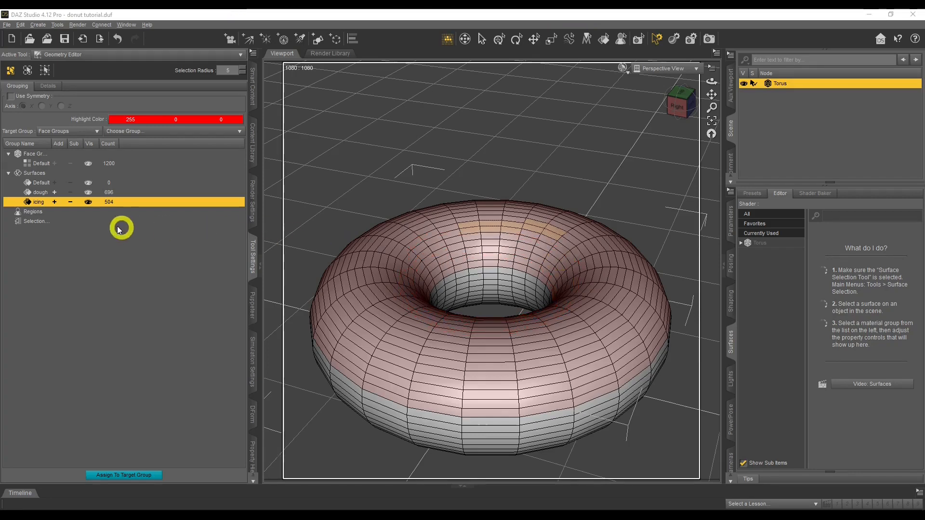
Select all icing faces again, and deselect one strip across the icing and a narrow ring around the hole.
click(55, 203)
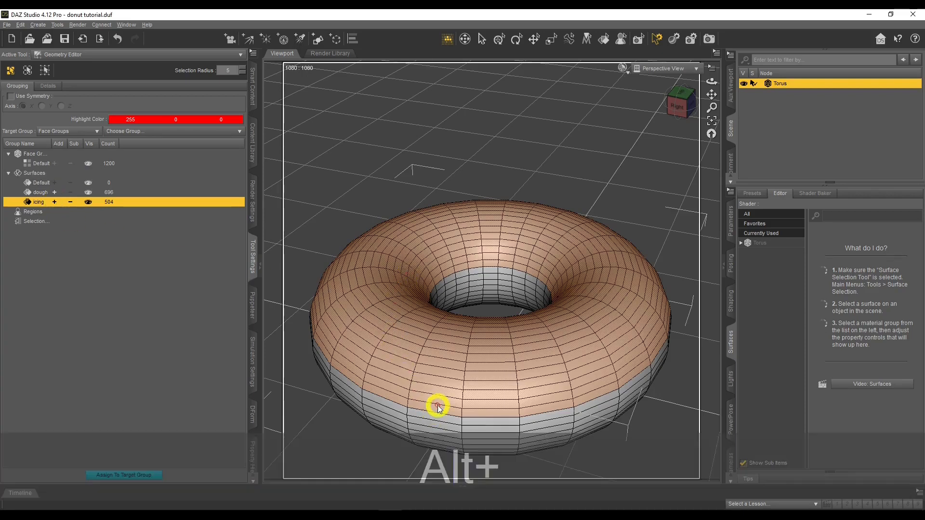
alt+drag(437, 411, 451, 331)
drag(707, 79, 709, 83)
alt+click(418, 238)
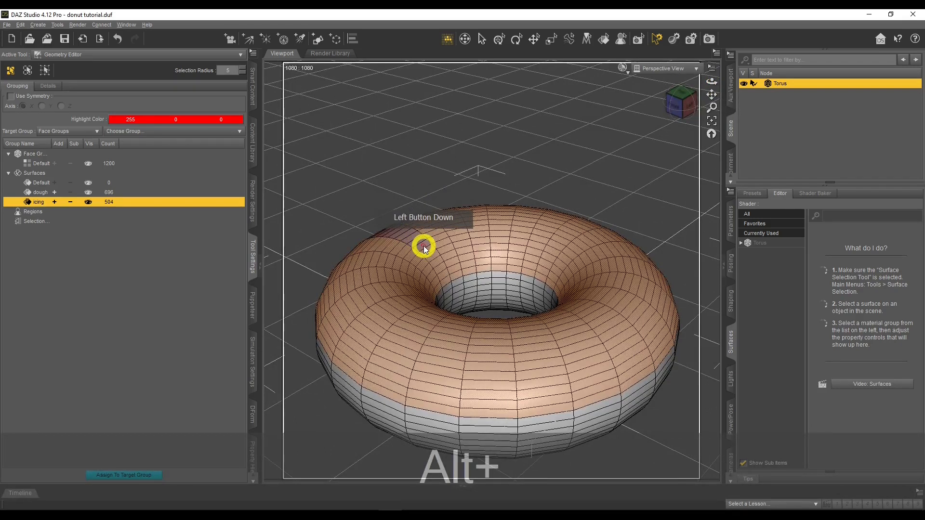
alt+drag(424, 246, 431, 251)
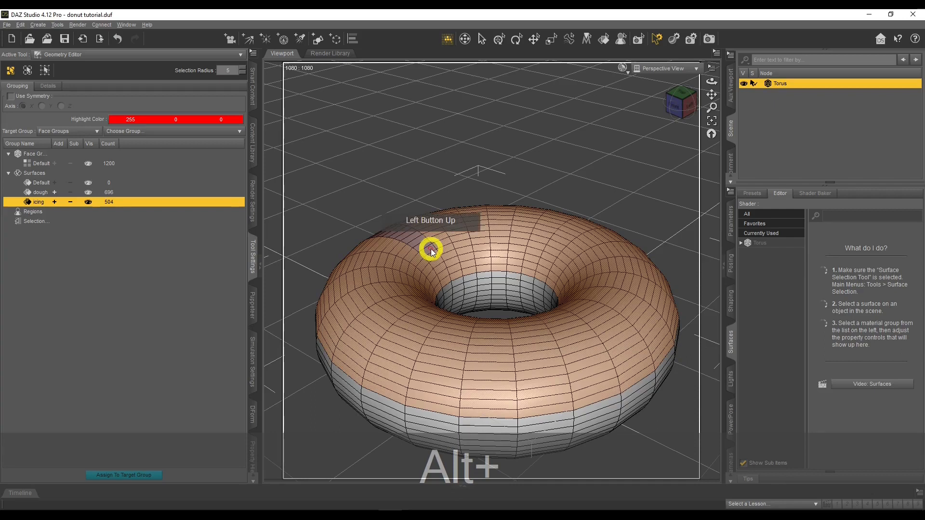
ctrl+click(498, 289)
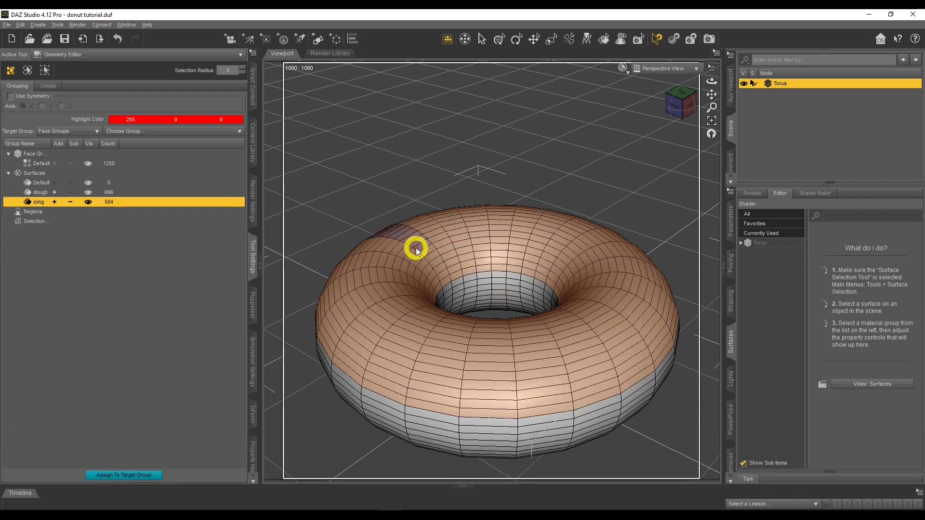
alt+drag(411, 254, 406, 284)
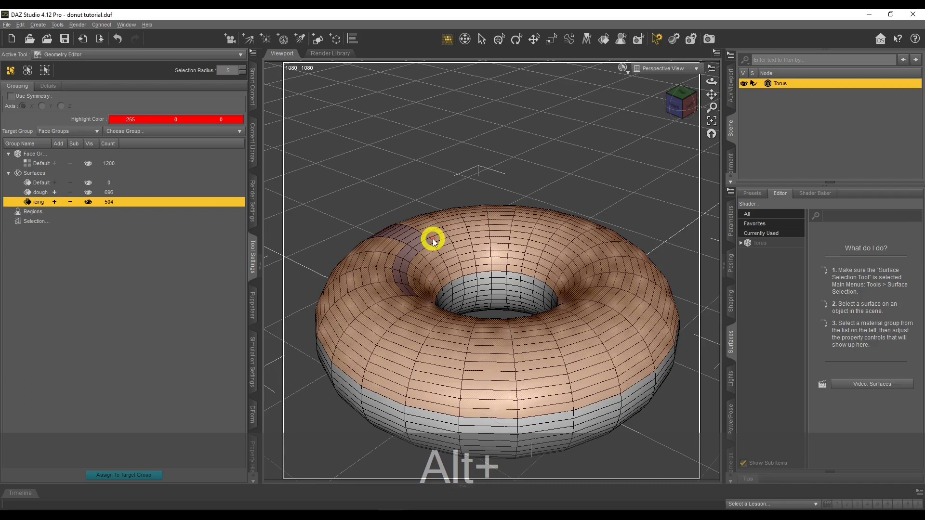
mouse_move(434, 242)
alt+mouse_down()
mouse_move(541, 232)
mouse_move(584, 250)
mouse_move(593, 272)
alt+mouse_up()
alt+drag(712, 83, 712, 84)
mouse_move(422, 237)
alt+mouse_down()
mouse_move(541, 234)
mouse_move(581, 260)
alt+mouse_up()
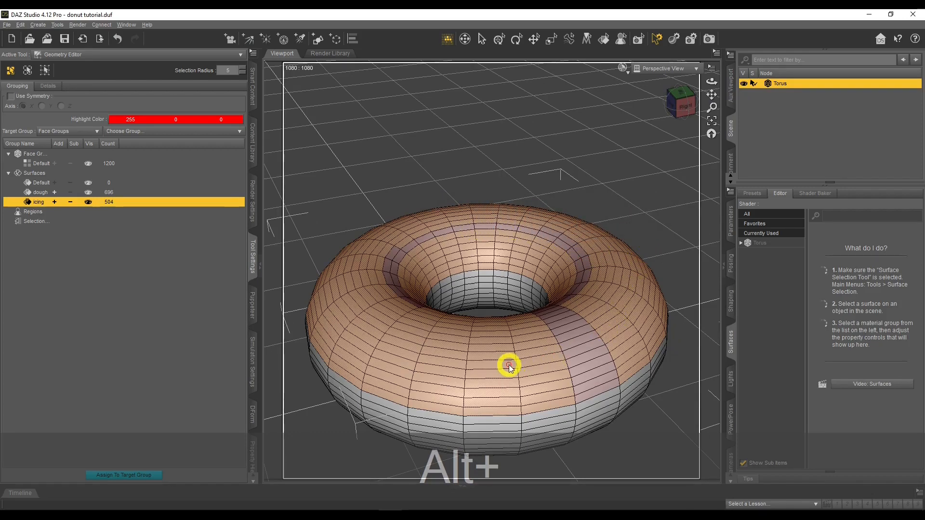
Set the selection radius to 50 and deselect all icing faces outside the ring around the hole.
click(230, 69)
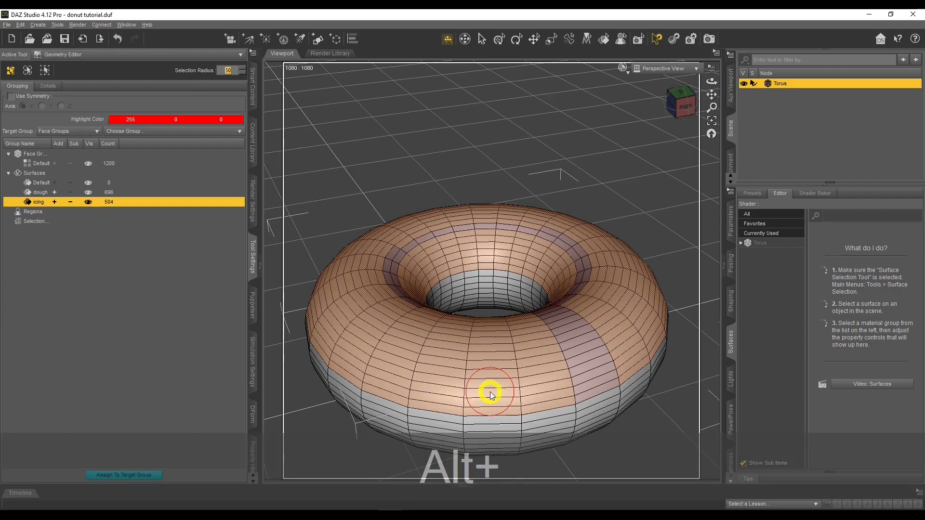
mouse_move(501, 350)
alt+mouse_down()
mouse_move(518, 385)
mouse_move(323, 322)
mouse_move(607, 216)
alt+mouse_up()
alt+drag(681, 102, 648, 92)
alt+drag(648, 264, 646, 347)
alt+drag(681, 102, 655, 102)
alt+drag(493, 372, 651, 332)
alt+drag(680, 103, 655, 102)
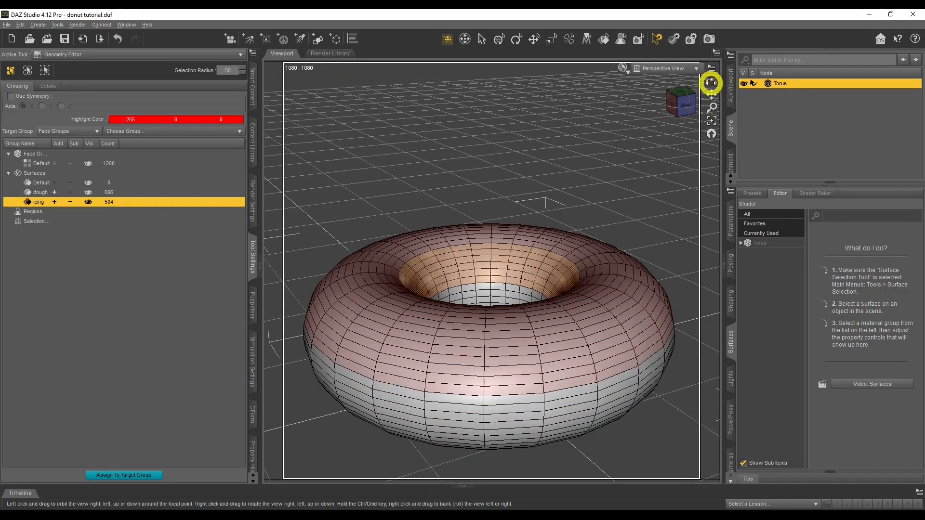
Create a surface named "inner icing" from the selected ring faces around the hole, and widen the group name column.
drag(711, 82, 411, 164)
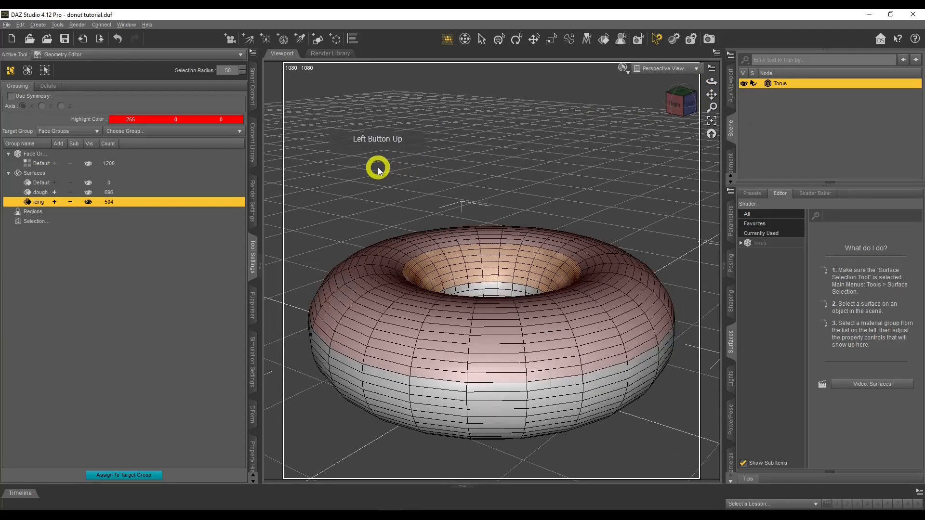
right_click(427, 139)
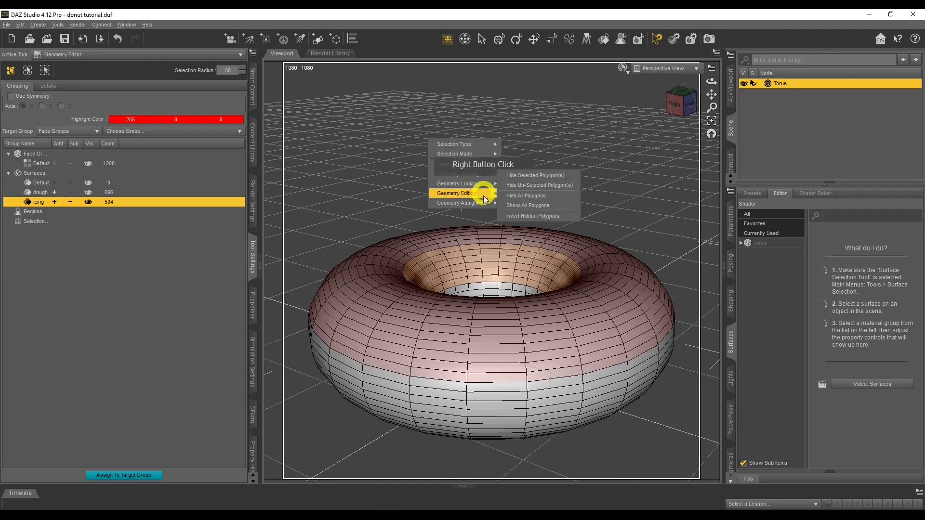
mouse_move(481, 202)
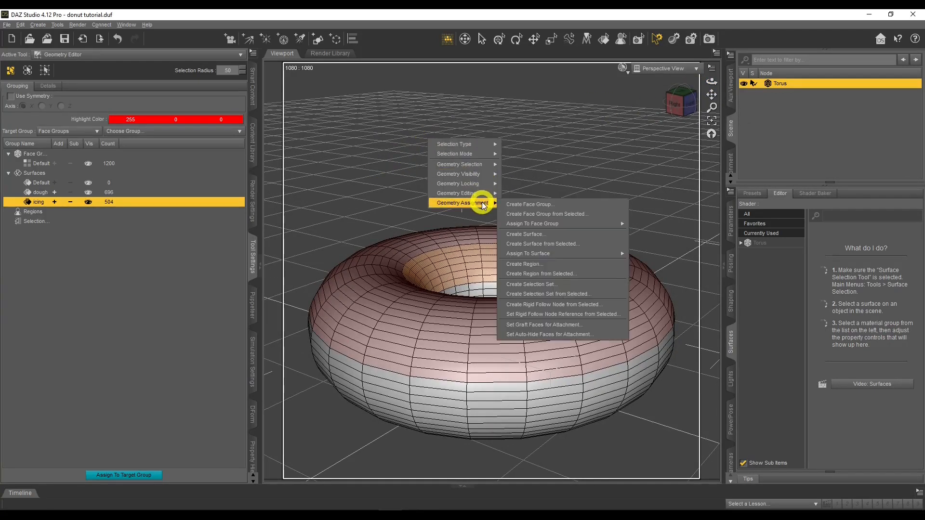
click(578, 245)
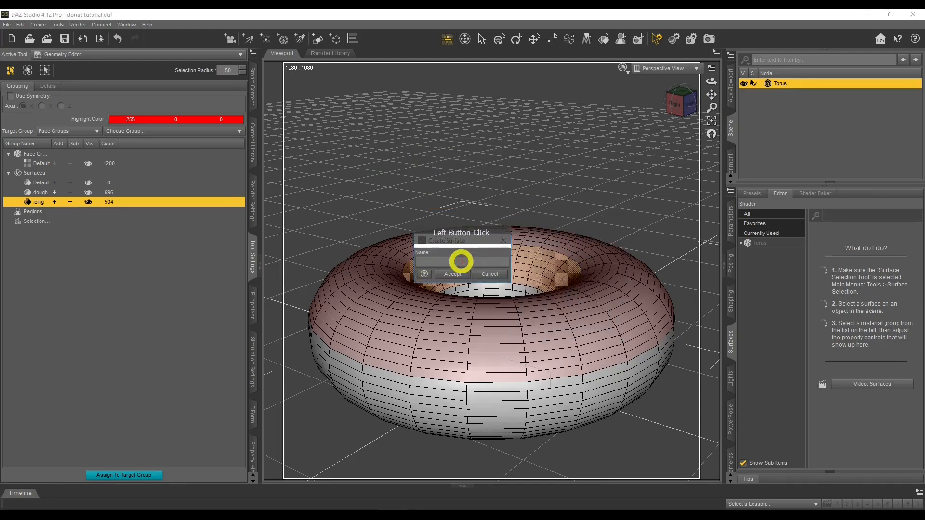
text(inner icing)
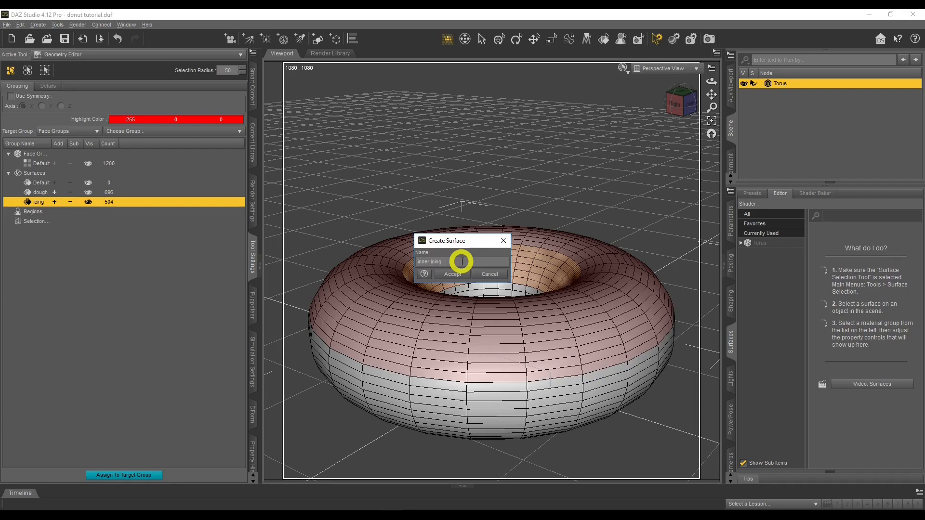
click(453, 274)
click(550, 215)
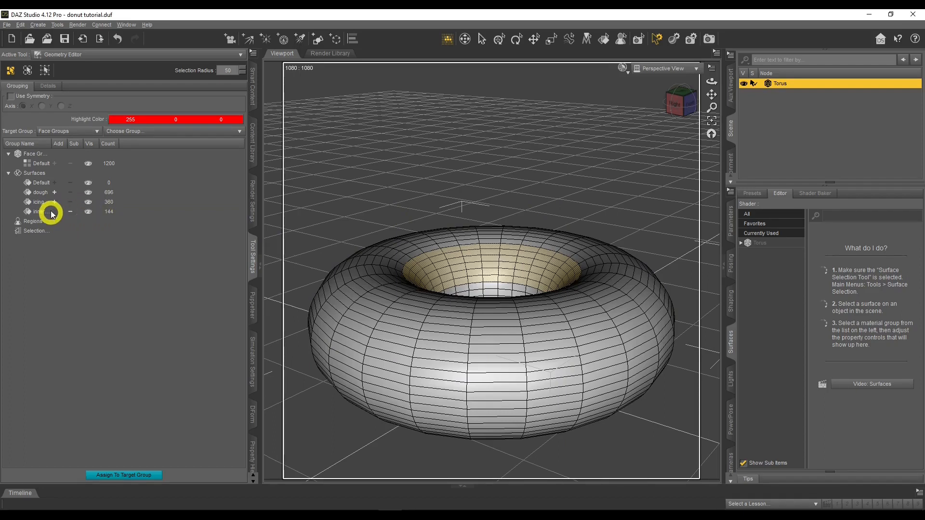
drag(51, 143, 64, 143)
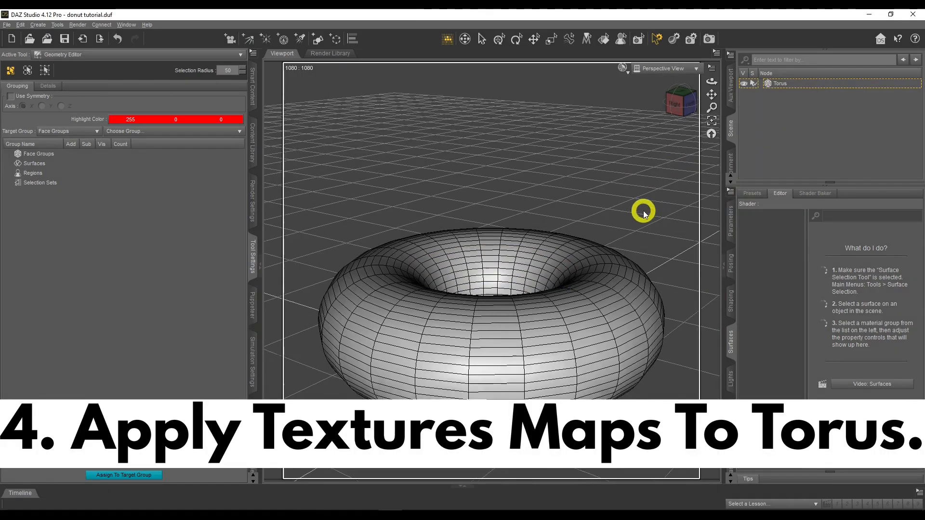
Select the torus in the scene, expand its surface list, and switch to the Node Selection tool.
scroll(644, 214, down, 2)
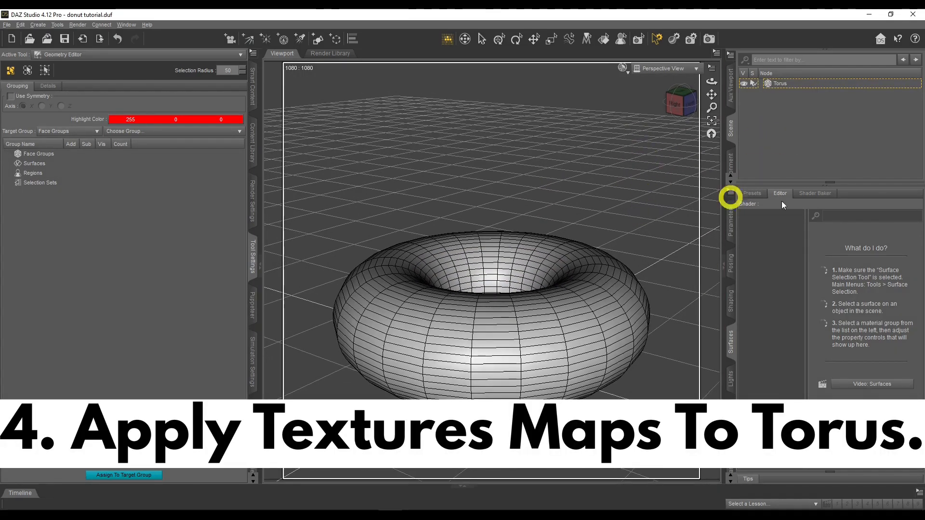
click(777, 85)
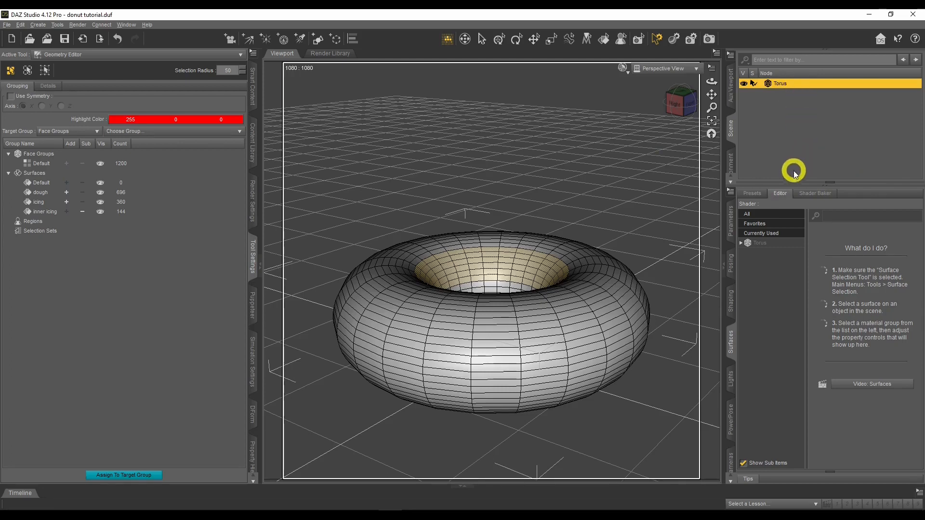
click(741, 243)
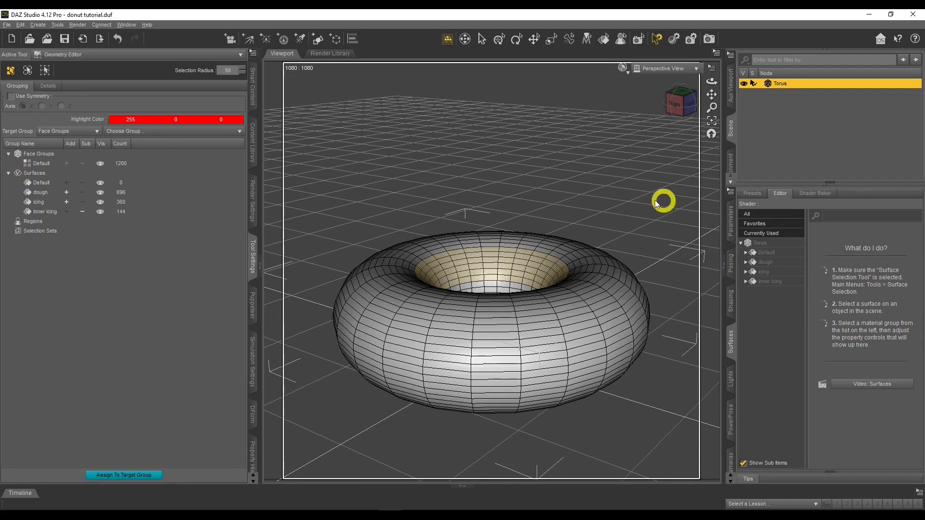
click(482, 38)
click(481, 269)
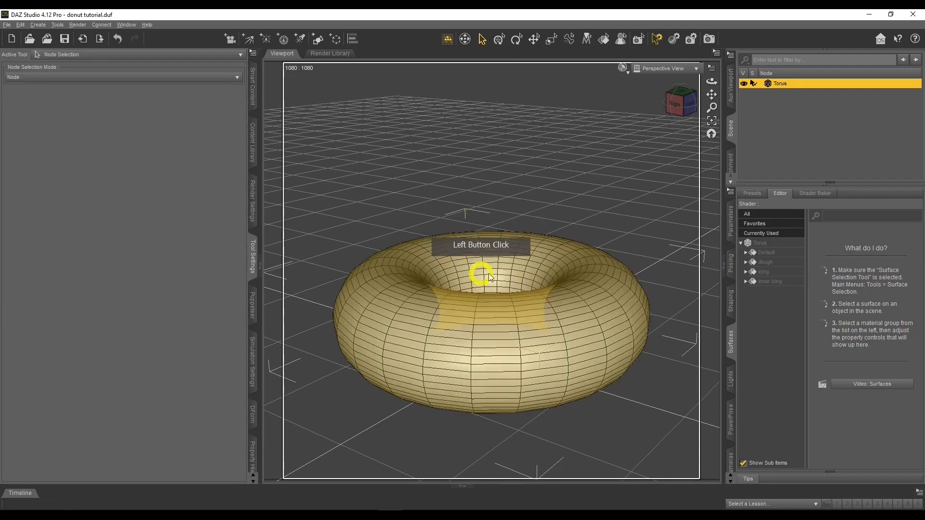
Load the "bc" image from the Donut Textures folder on the Desktop as the dough surface's base color map.
click(769, 264)
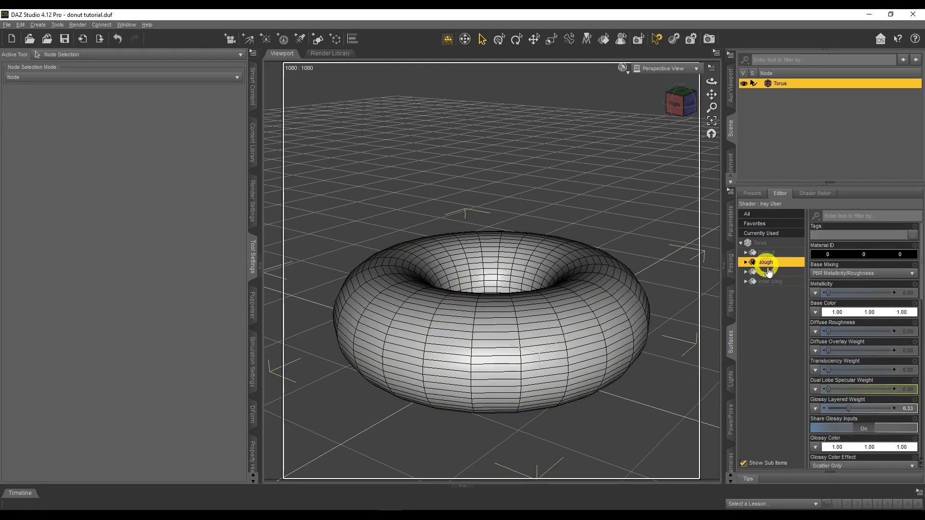
click(816, 314)
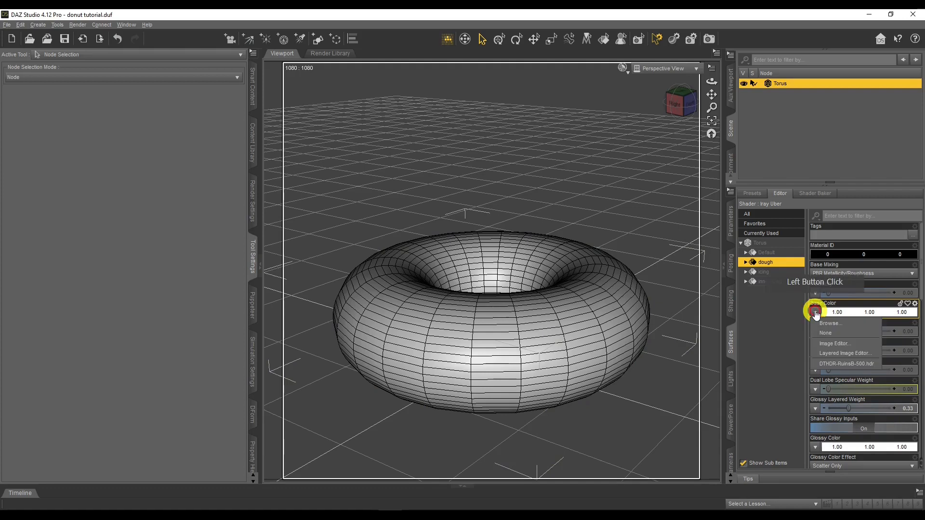
click(818, 321)
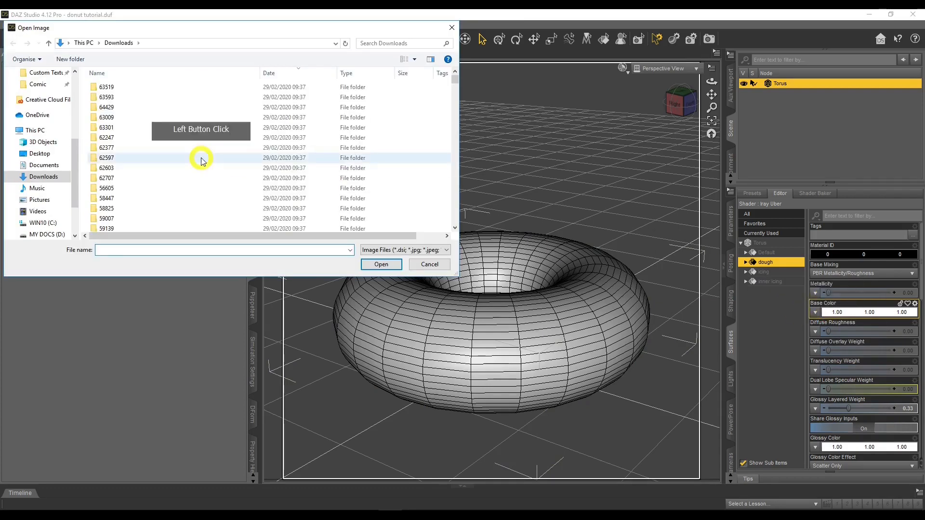
click(57, 153)
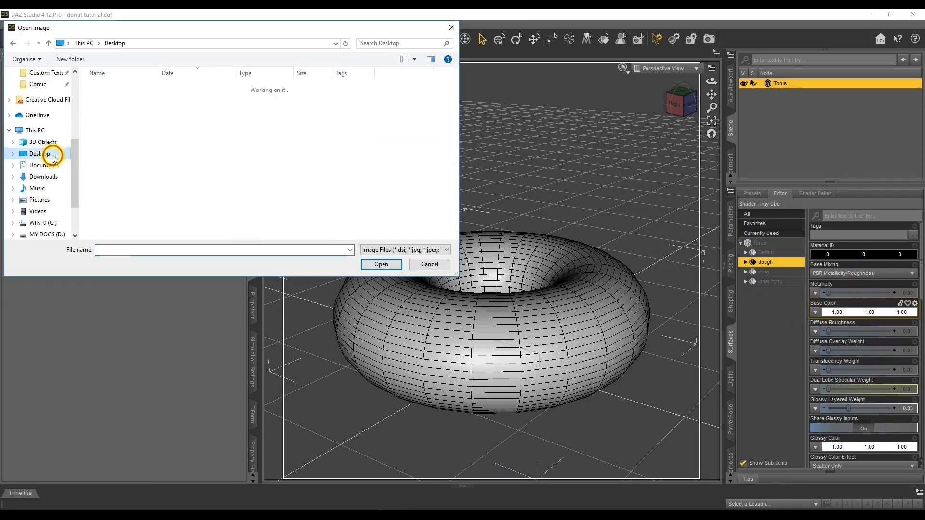
double_click(129, 89)
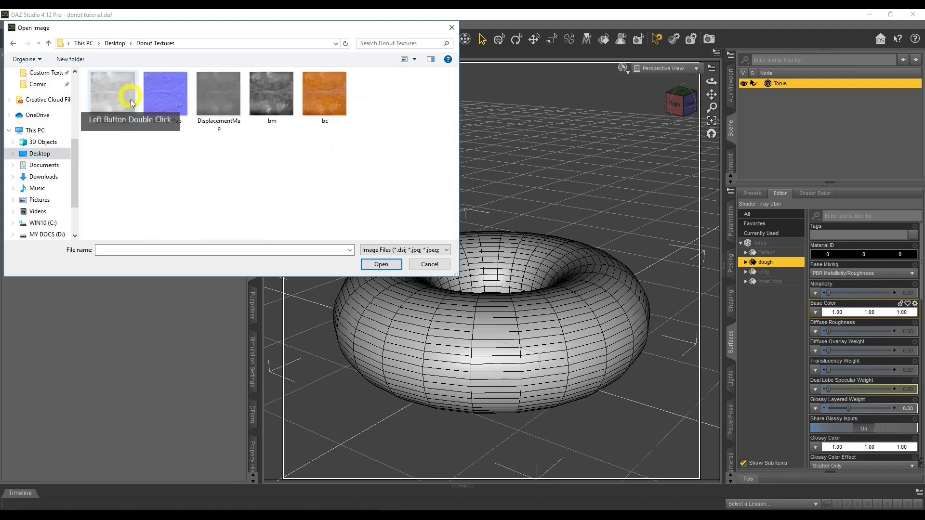
double_click(326, 112)
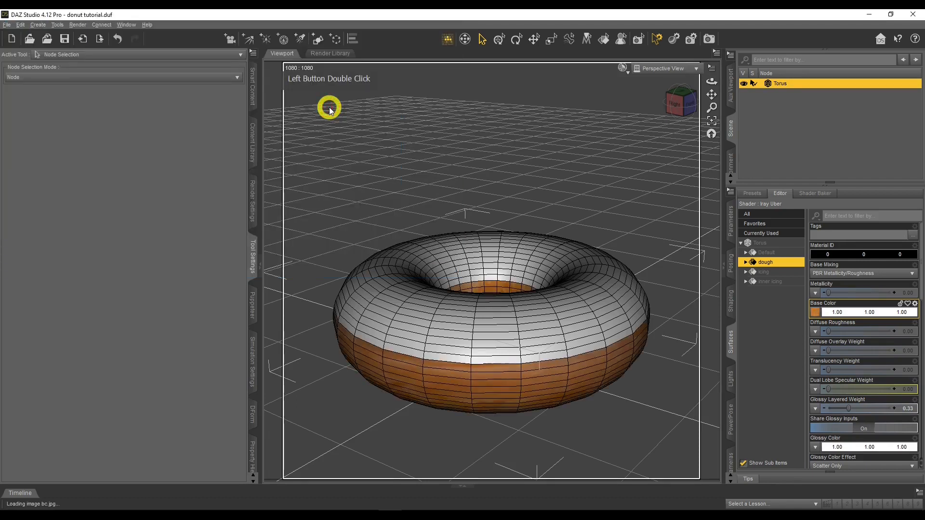
Keep the dough surface selected and switch the viewport draw style to NVIDIA Iray.
click(762, 273)
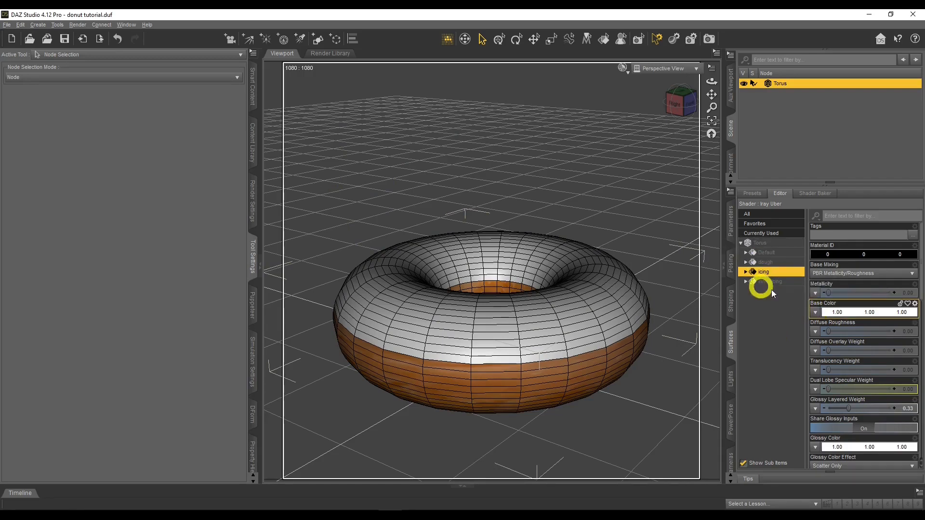
click(772, 263)
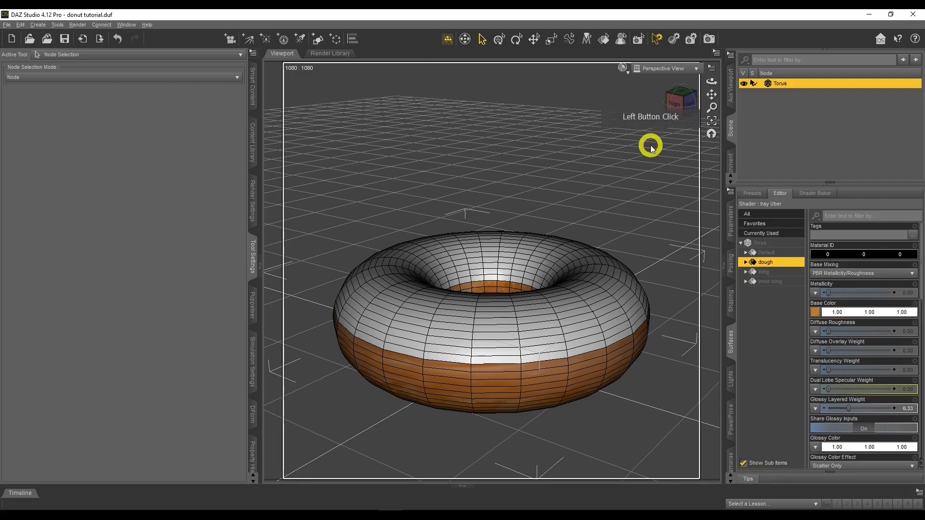
click(625, 71)
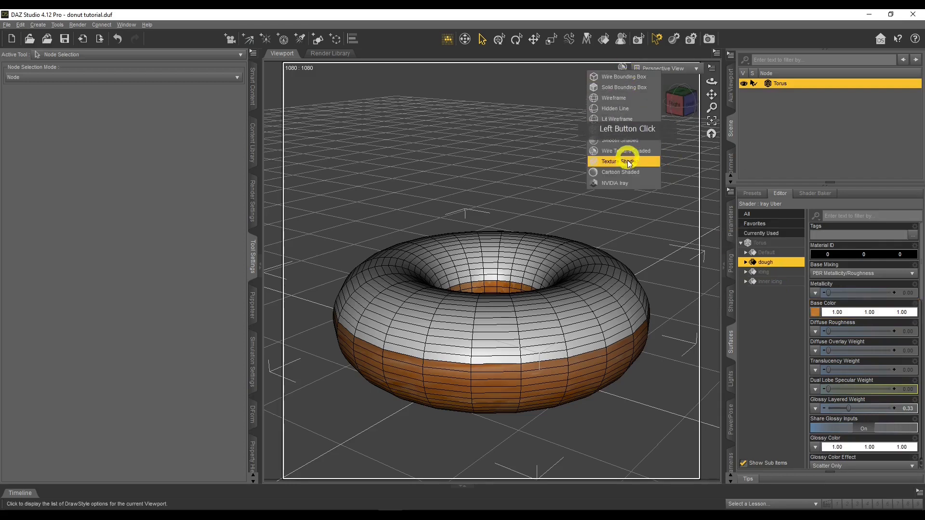
click(627, 184)
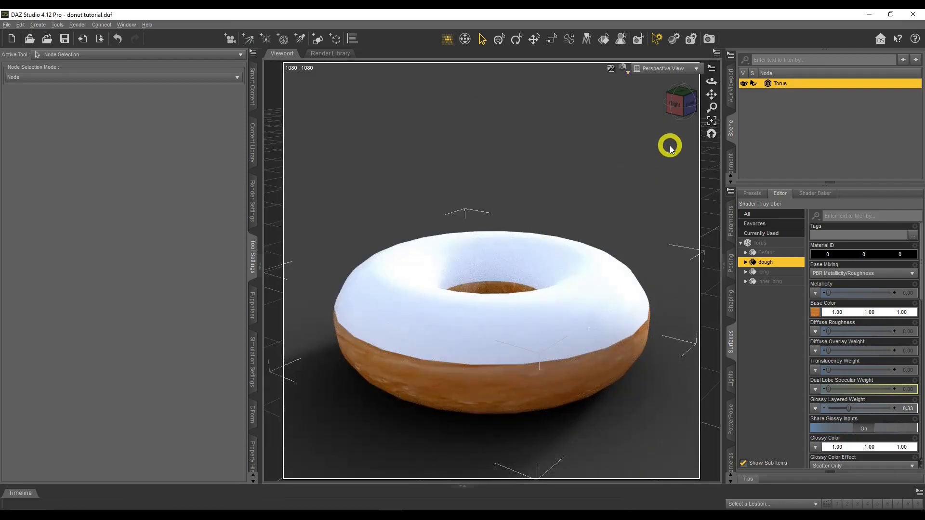
drag(711, 82, 710, 84)
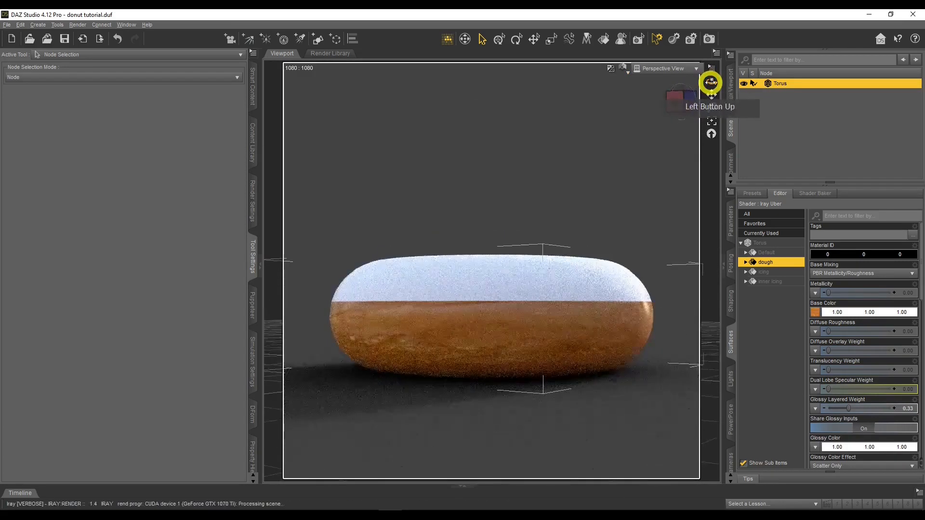
Set the environment's Dome Rotation to 80.14 in the render settings to light the front of the donut.
click(253, 215)
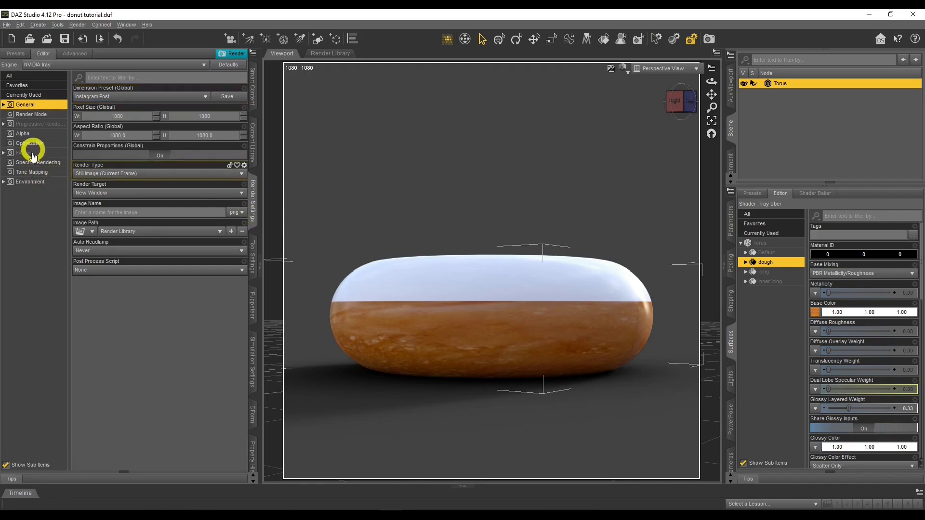
click(31, 182)
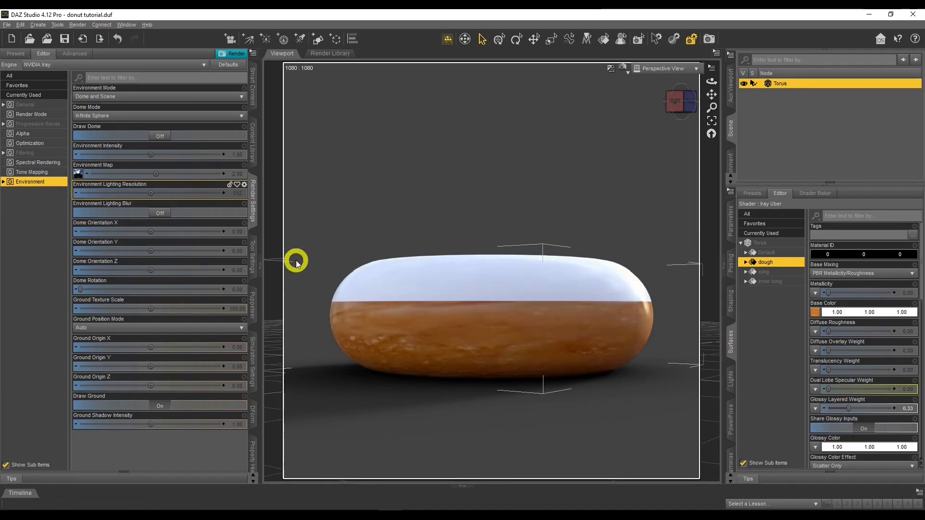
drag(79, 289, 111, 292)
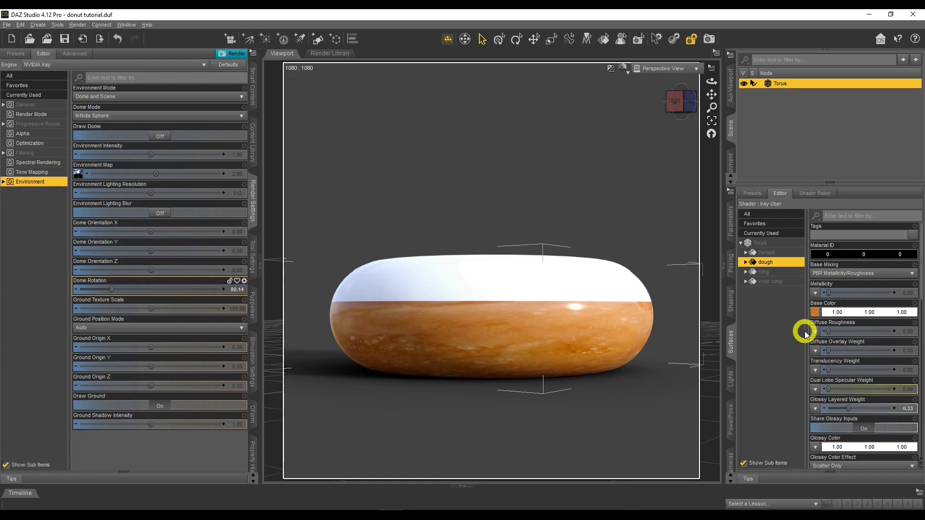
Set the dough surface's Horizontal Tiles to 5 and Vertical Tiles to 2.
scroll(863, 320, down, 3)
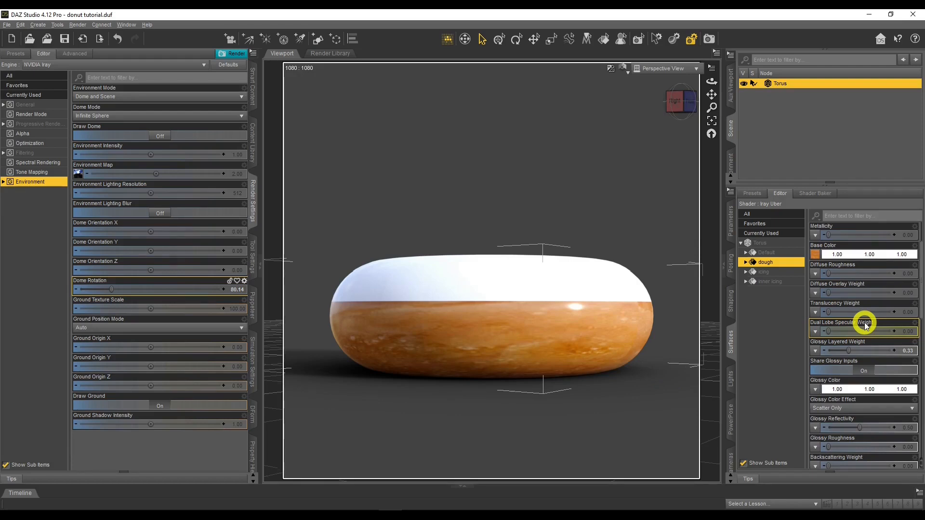
scroll(865, 322, down, 15)
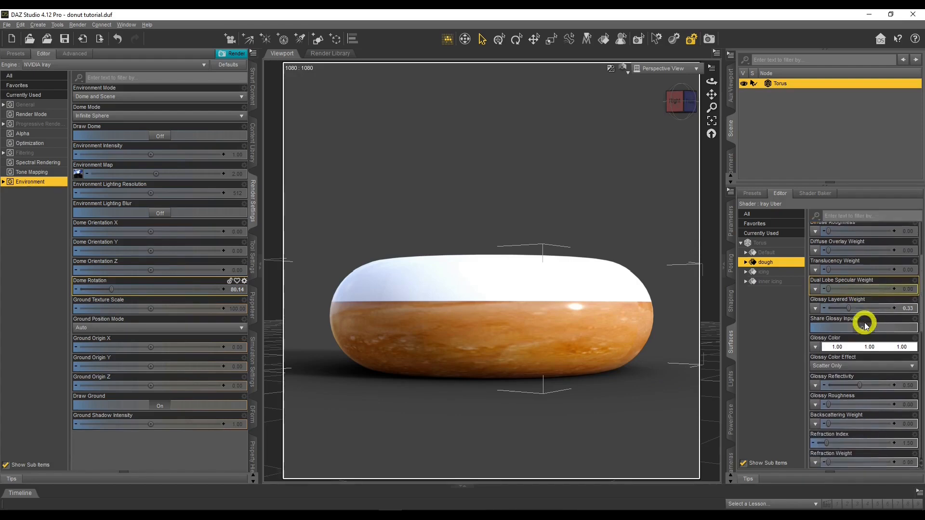
scroll(864, 326, down, 8)
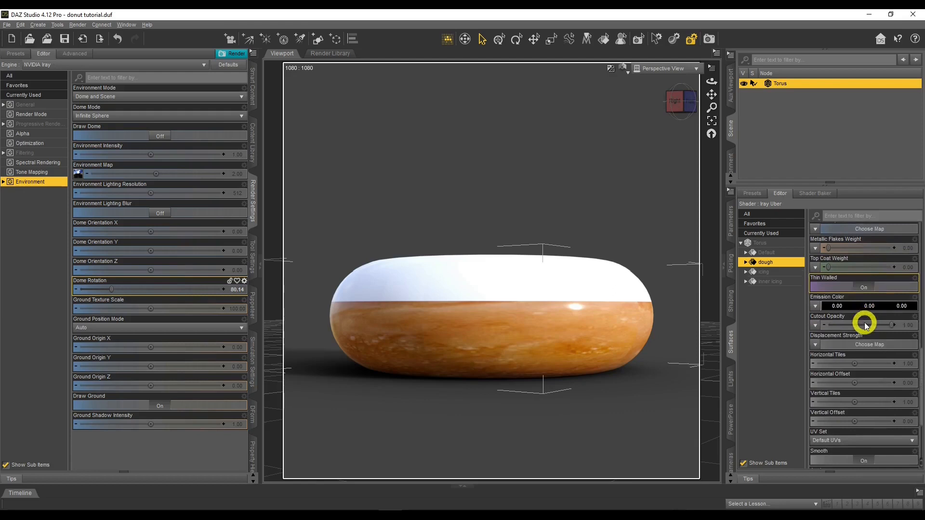
scroll(864, 326, down, 1)
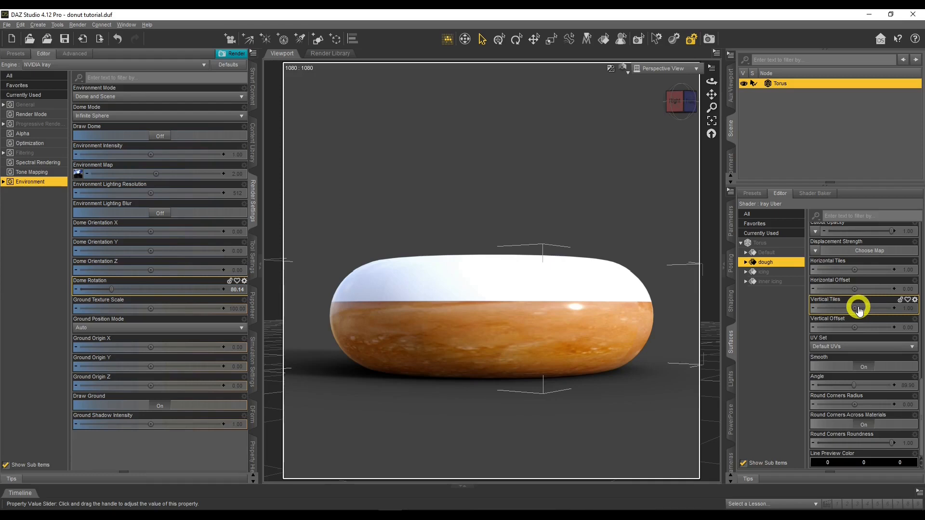
click(896, 270)
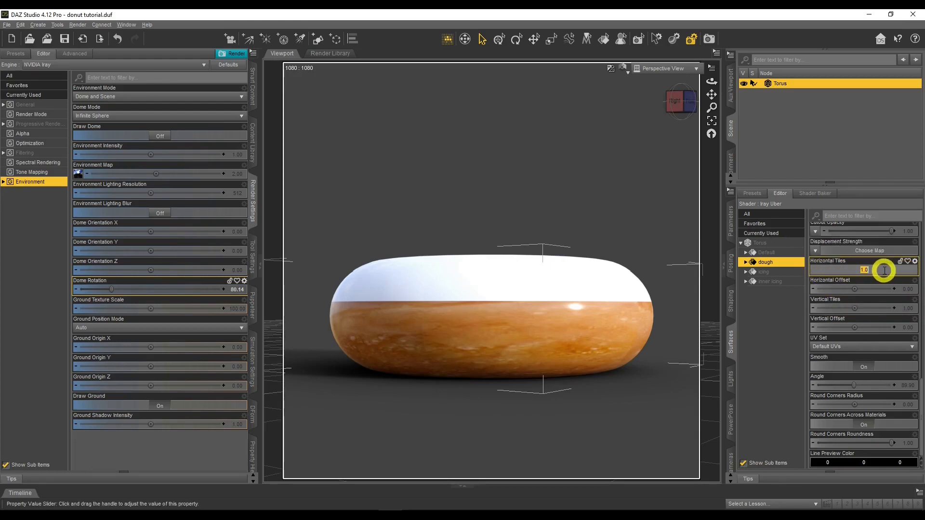
text(5)
key(Return)
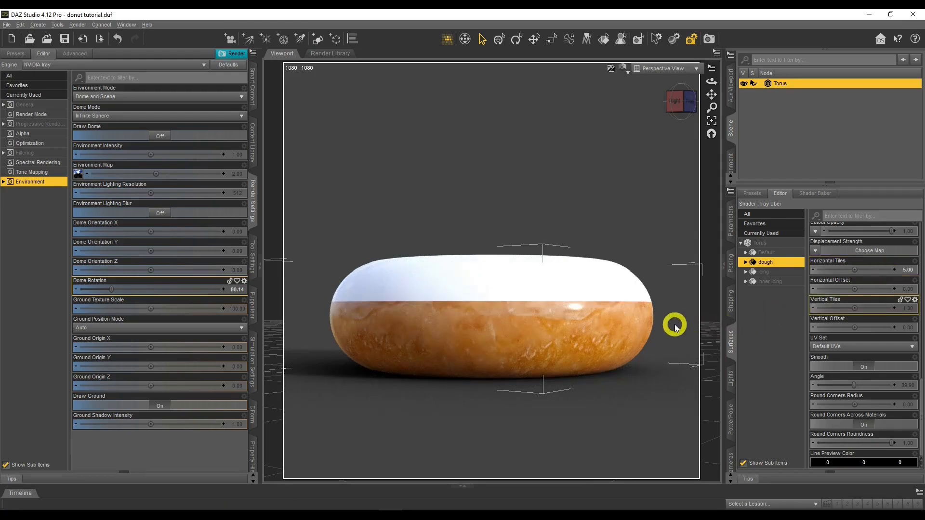
double_click(909, 309)
text(2)
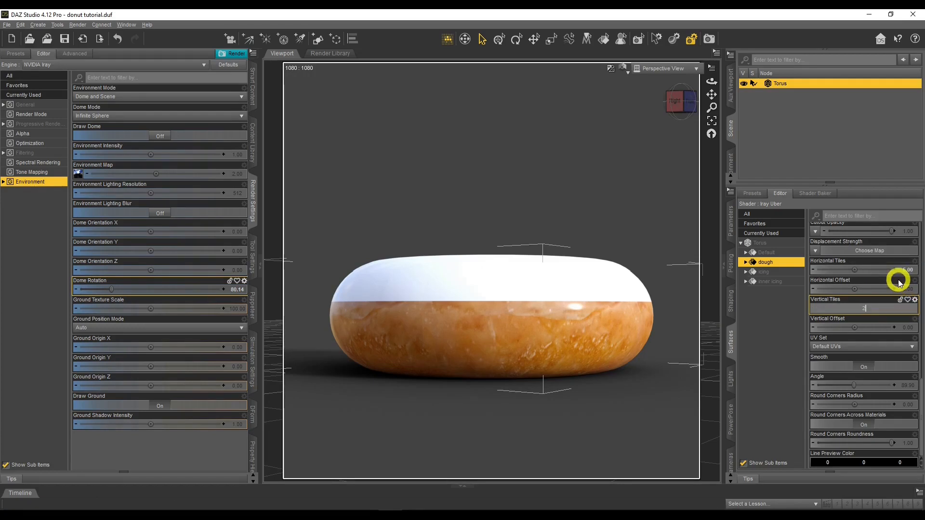
key(Return)
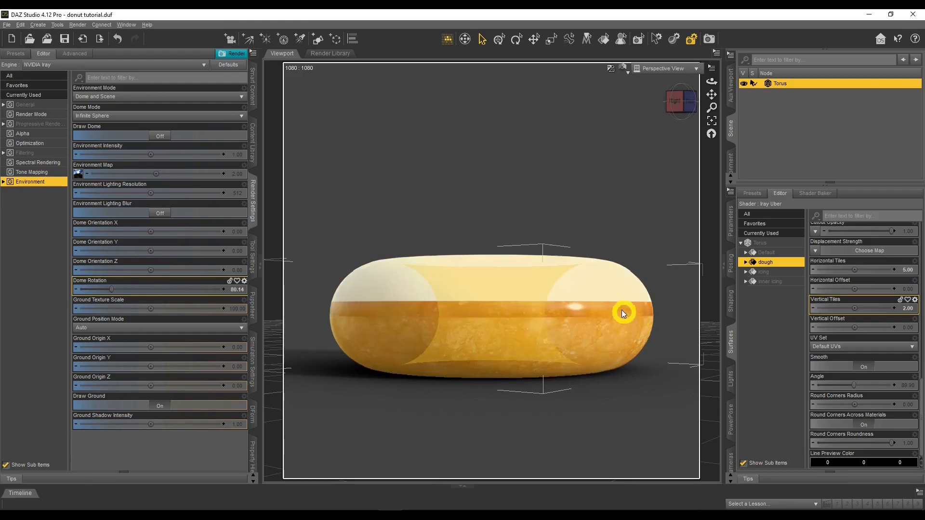
Set the dough surface's Horizontal Tiles to 10.
click(907, 270)
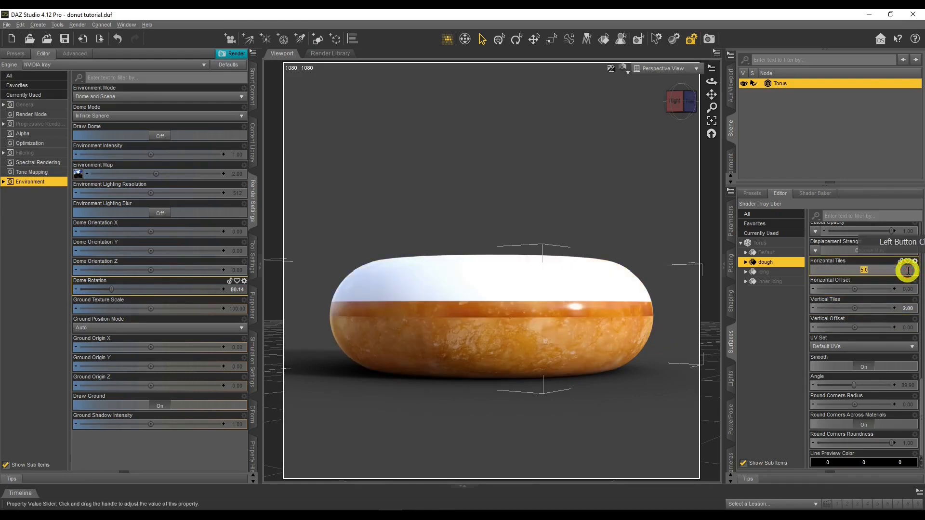
text(10)
key(Return)
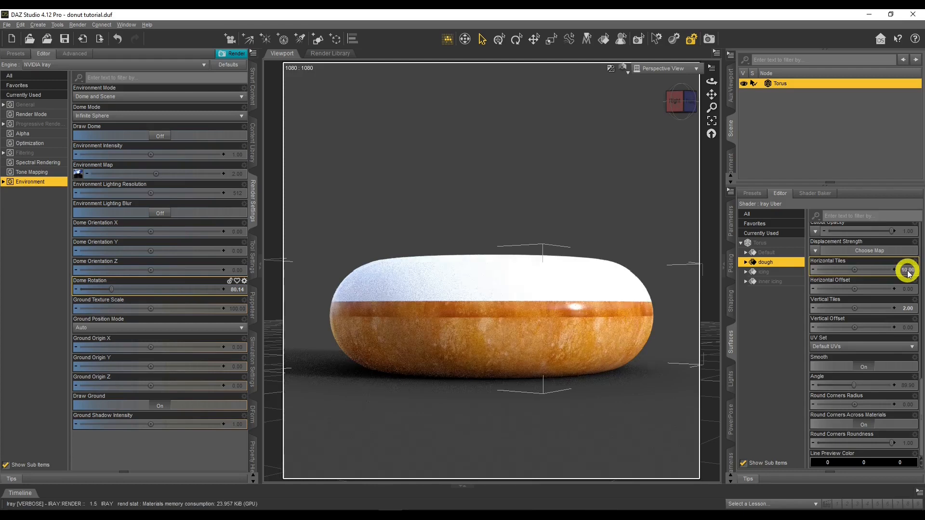
Set the dough surface's Vertical Tiles to 3.
click(911, 309)
text(3)
key(Return)
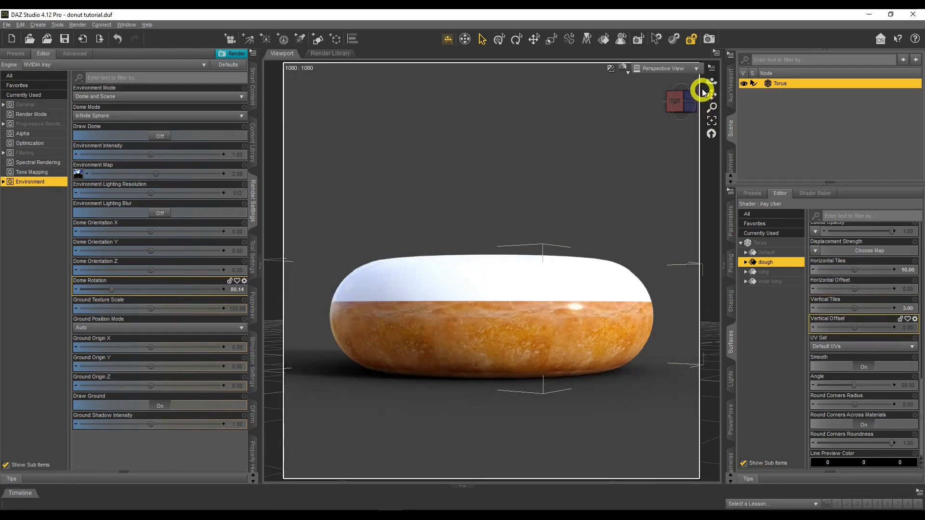
drag(711, 80, 712, 81)
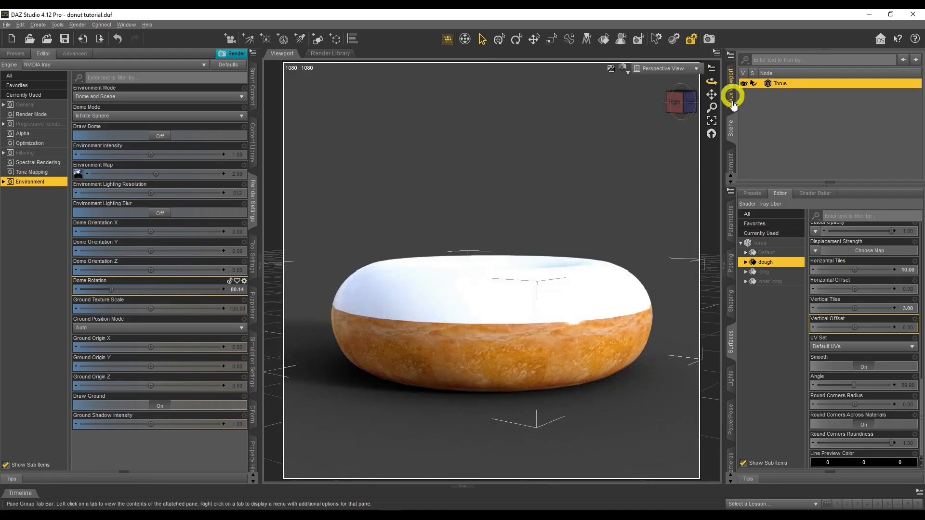
Raise the torus to a Y Translate of 178.19 so that its underside can be viewed.
click(731, 219)
drag(862, 232, 887, 233)
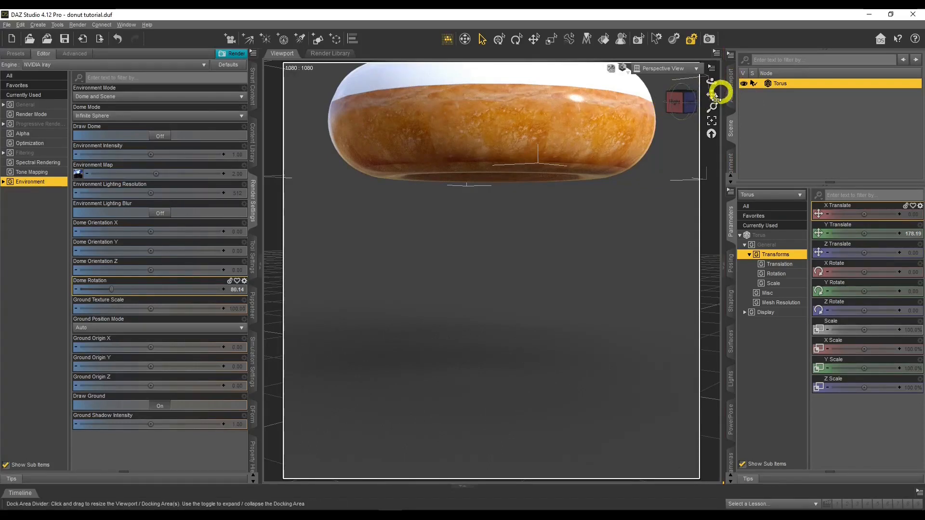
drag(710, 93, 711, 83)
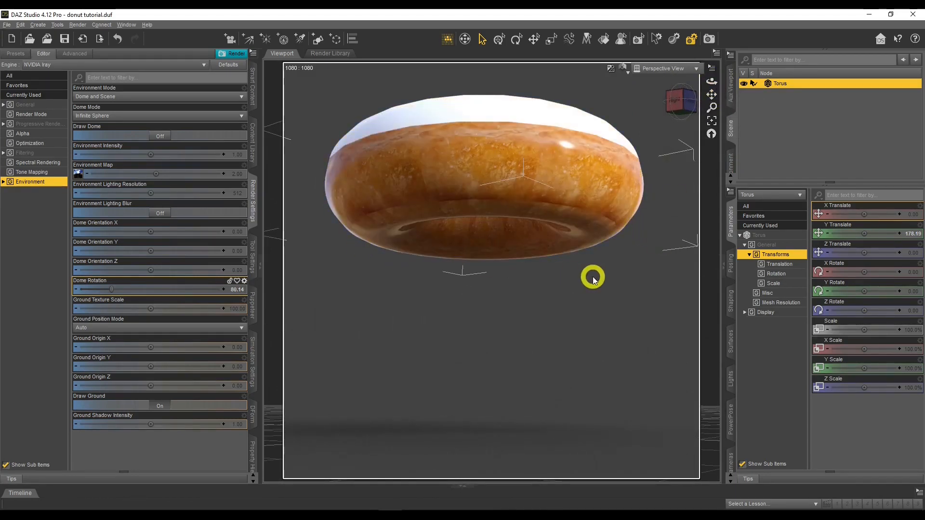
key(ctrl+2)
mouse_move(613, 220)
mouse_down()
mouse_move(511, 204)
mouse_move(393, 204)
mouse_move(355, 238)
mouse_move(481, 269)
mouse_move(612, 223)
mouse_move(600, 213)
mouse_up()
key(Escape)
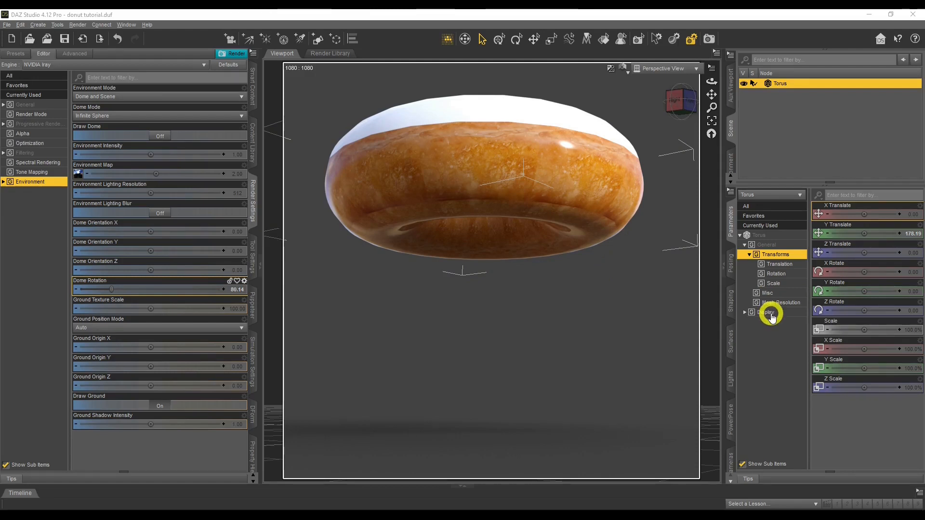
Set the dough surface's Vertical Tiles back to 1 and its Horizontal Tiles to 5.
click(732, 339)
click(902, 309)
click(822, 283)
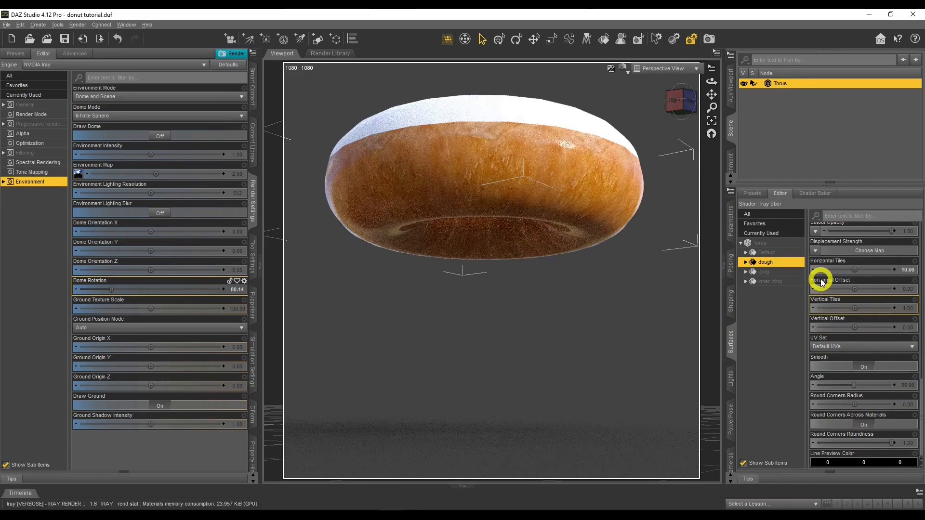
drag(708, 82, 711, 80)
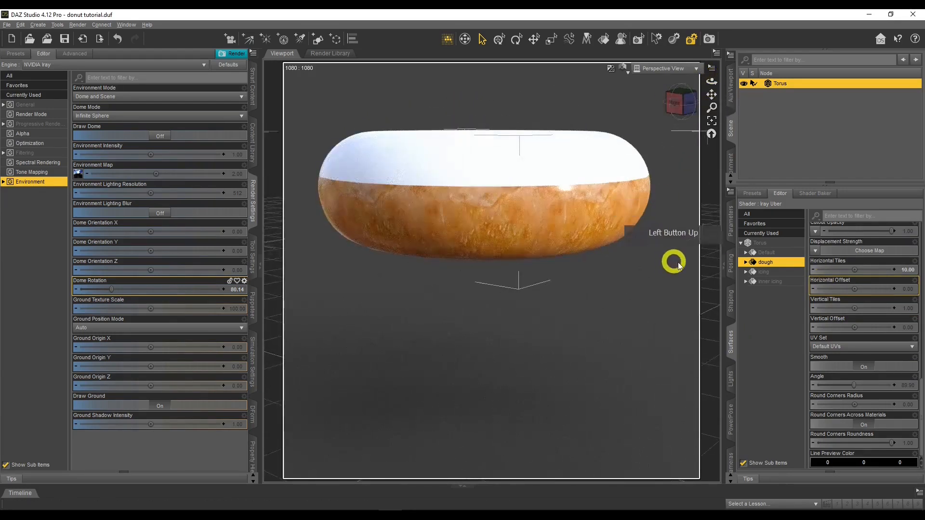
click(911, 270)
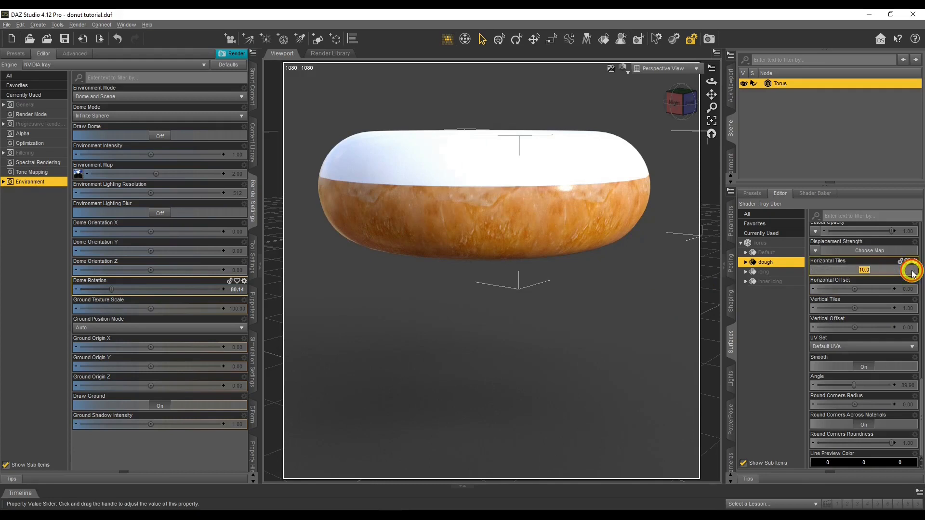
text(5)
key(Return)
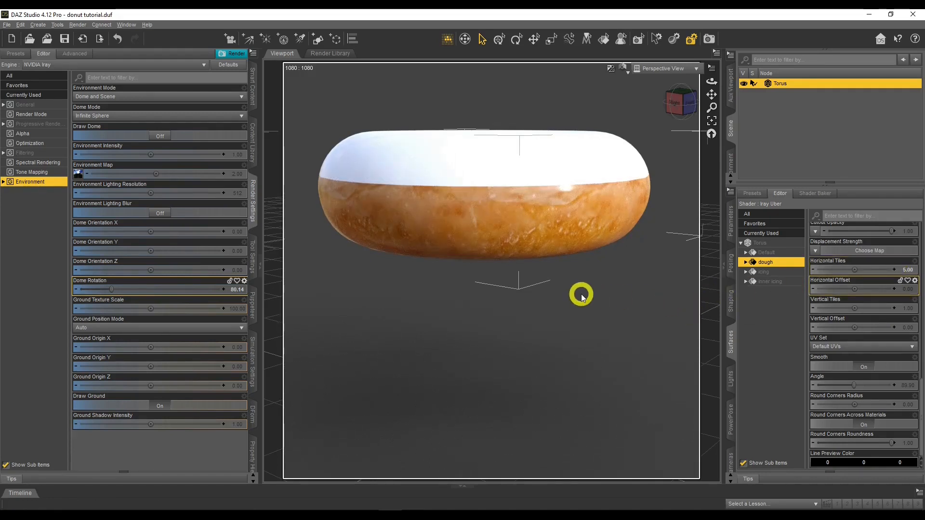
mouse_move(710, 82)
mouse_down()
mouse_move(681, 124)
mouse_move(708, 83)
mouse_up()
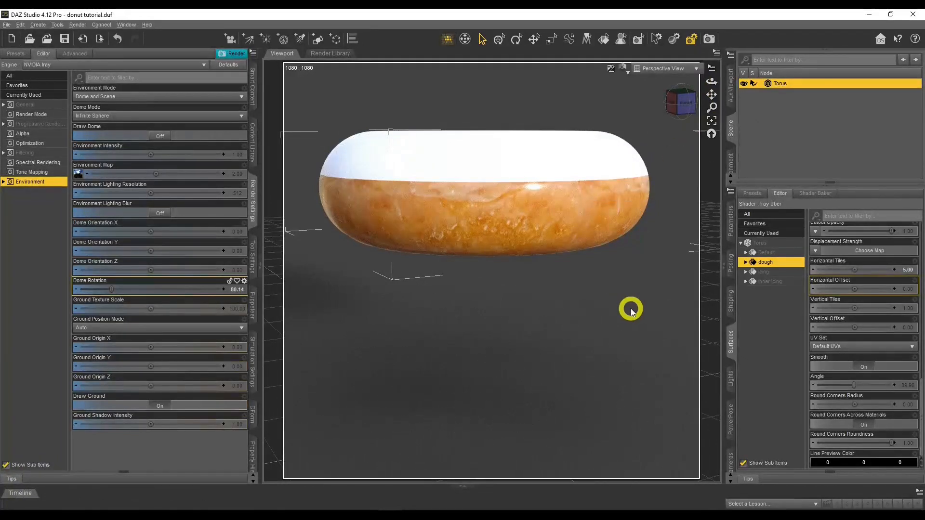
click(502, 210)
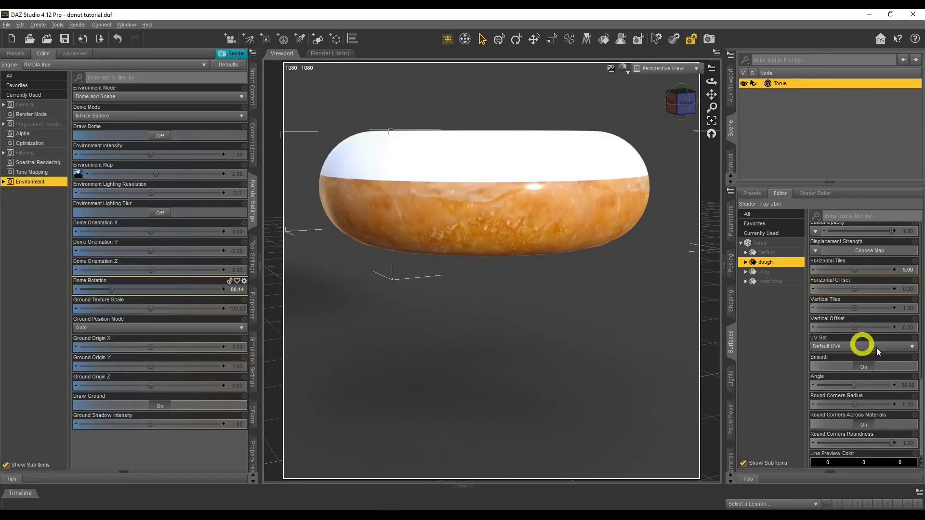
Set the dough surface's Glossy Layered Weight to 1 and load SpecularMap from the Donut Textures folder as its map.
scroll(887, 331, up, 10)
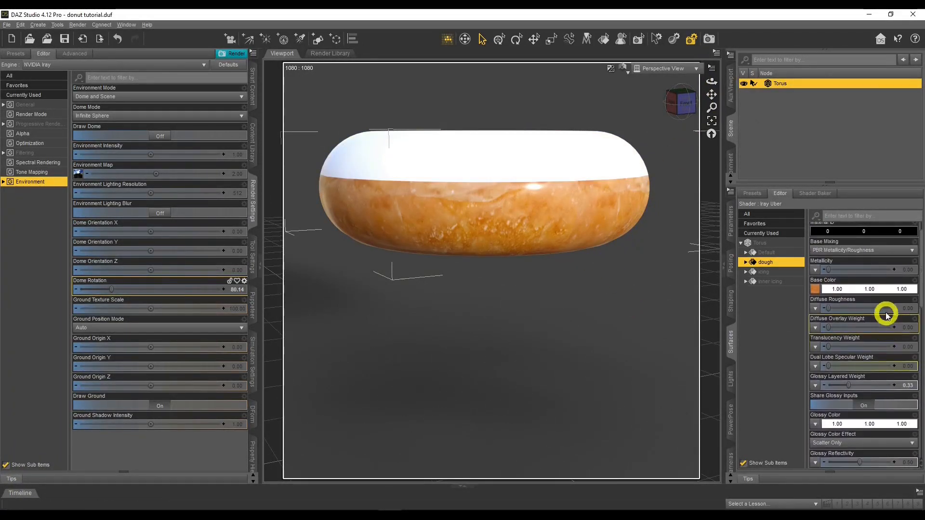
scroll(841, 299, down, 3)
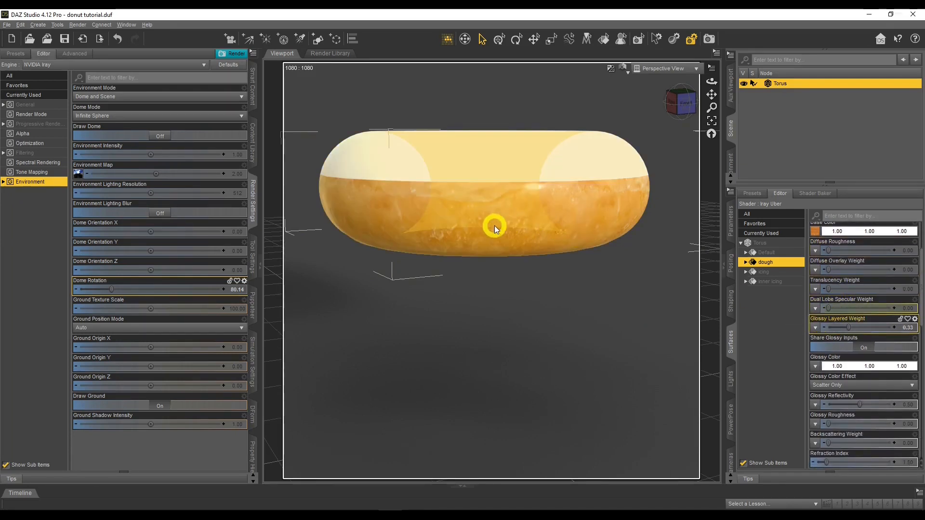
drag(848, 327, 903, 328)
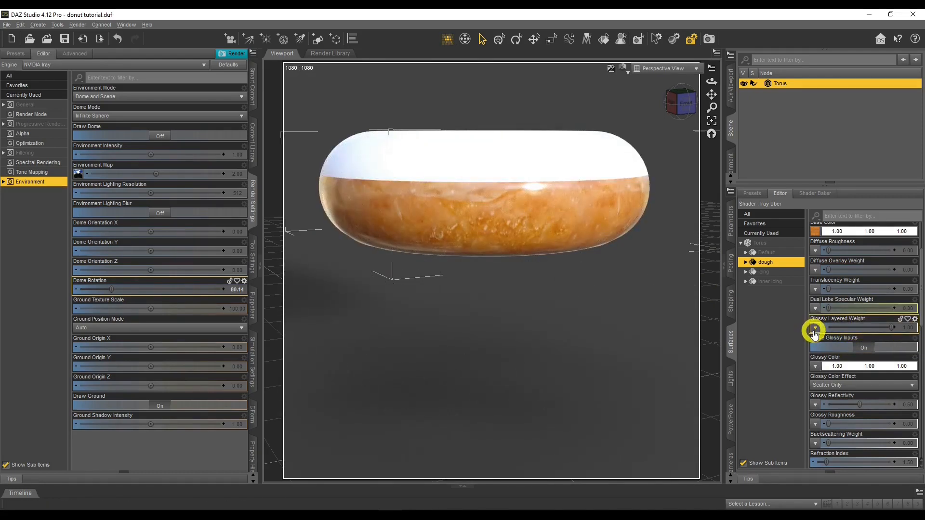
click(815, 330)
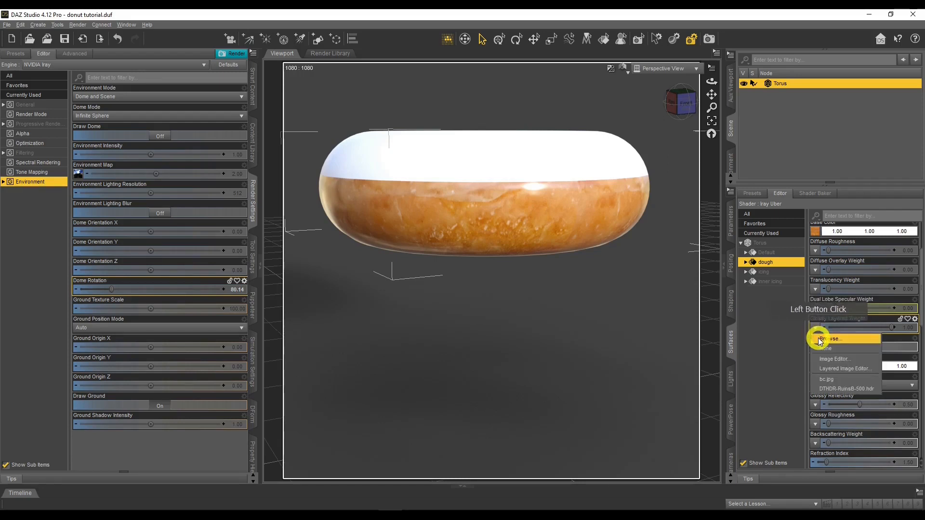
click(818, 339)
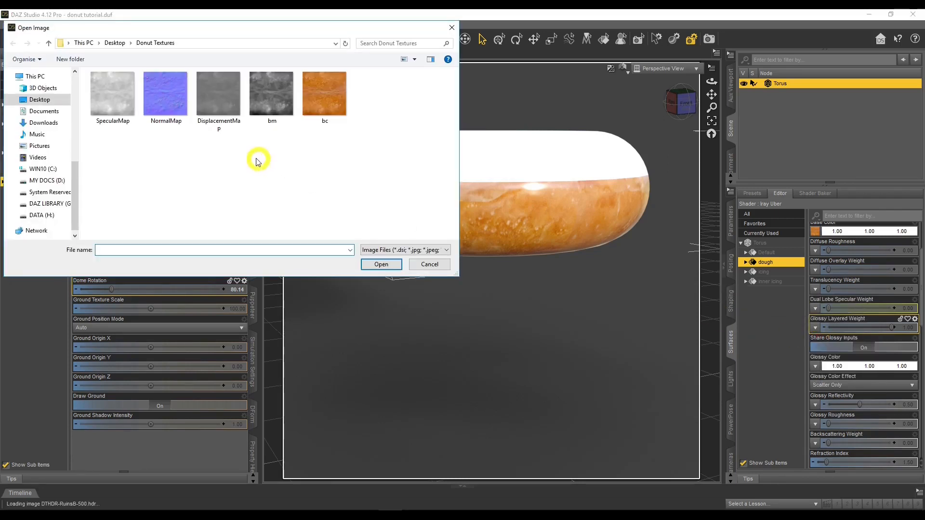
double_click(117, 105)
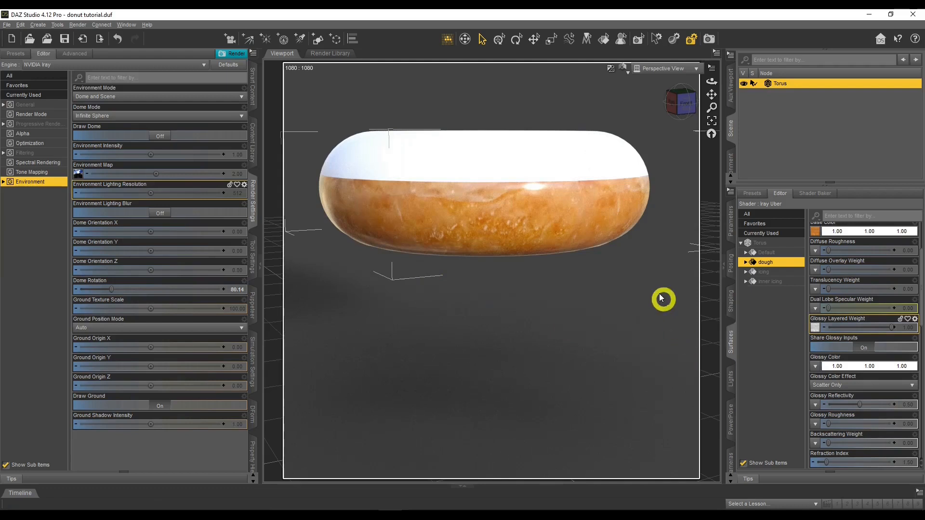
Try different Glossy Roughness values on the dough surface and set it to 0.38.
scroll(898, 359, down, 3)
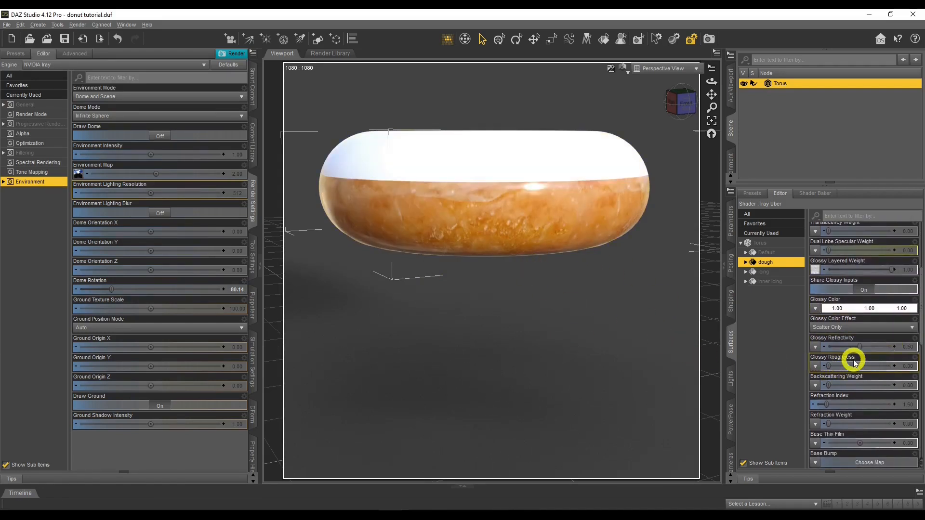
click(828, 366)
mouse_move(829, 366)
mouse_down()
mouse_move(856, 369)
mouse_move(821, 362)
mouse_up()
click(853, 365)
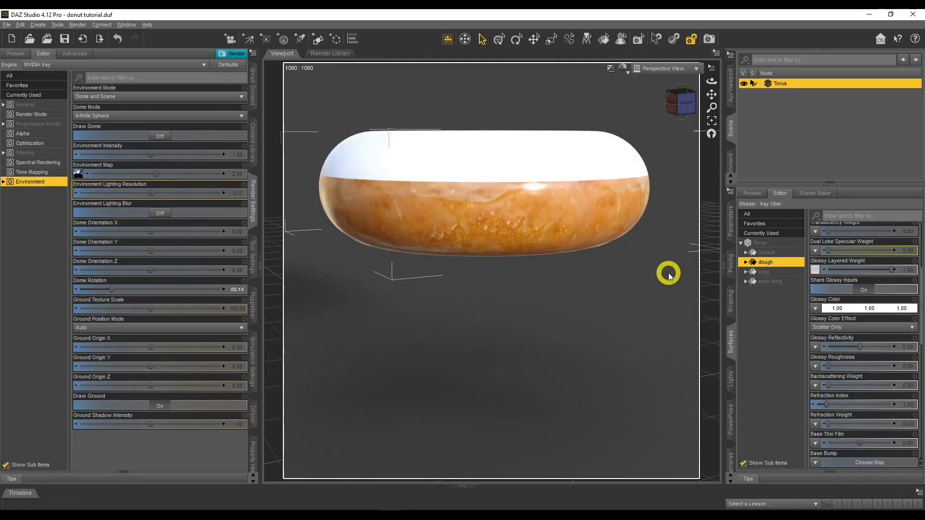
click(656, 38)
click(692, 38)
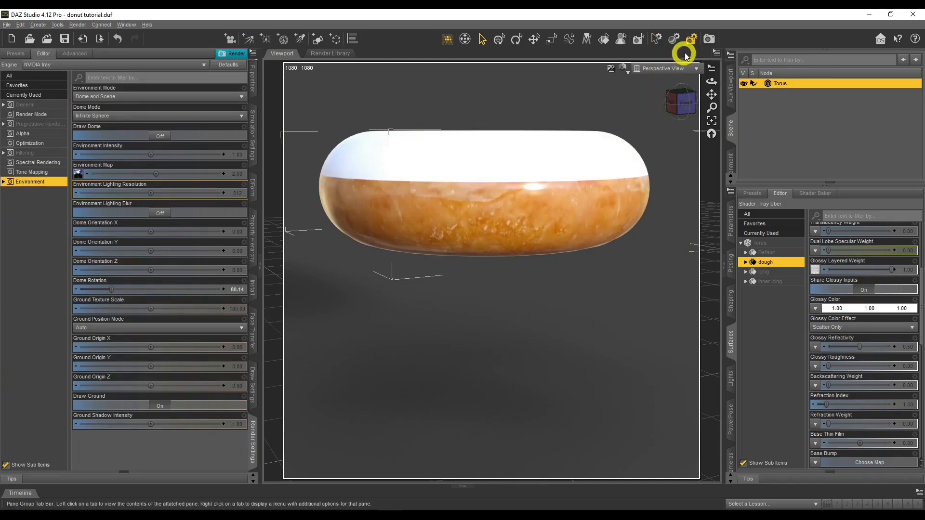
click(495, 42)
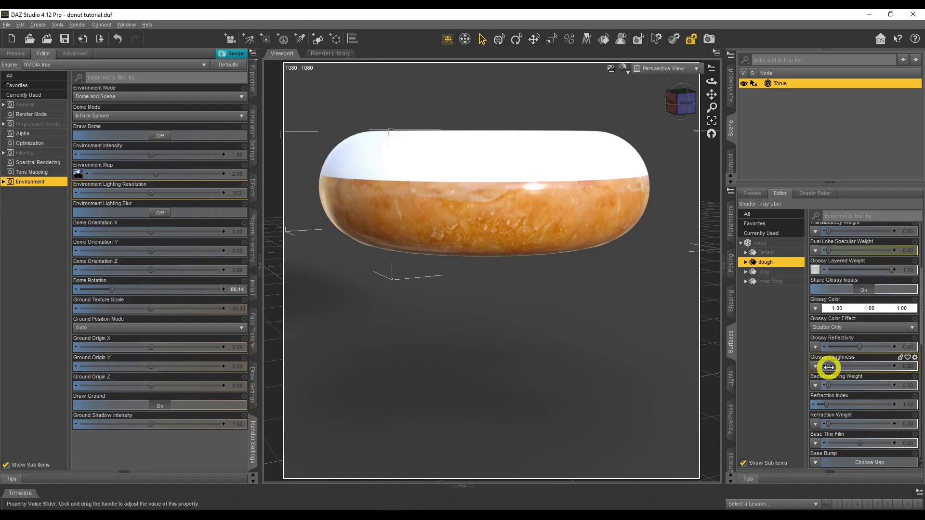
drag(832, 365, 856, 367)
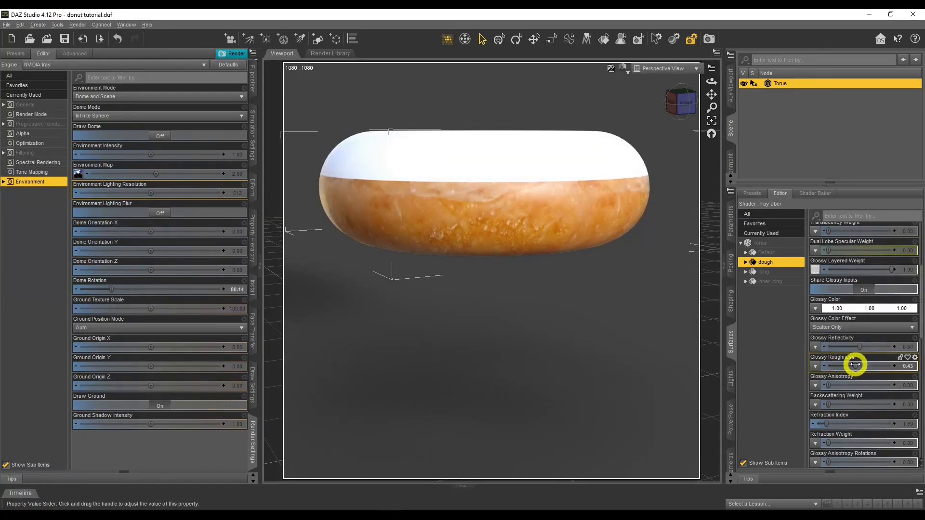
drag(856, 365, 830, 365)
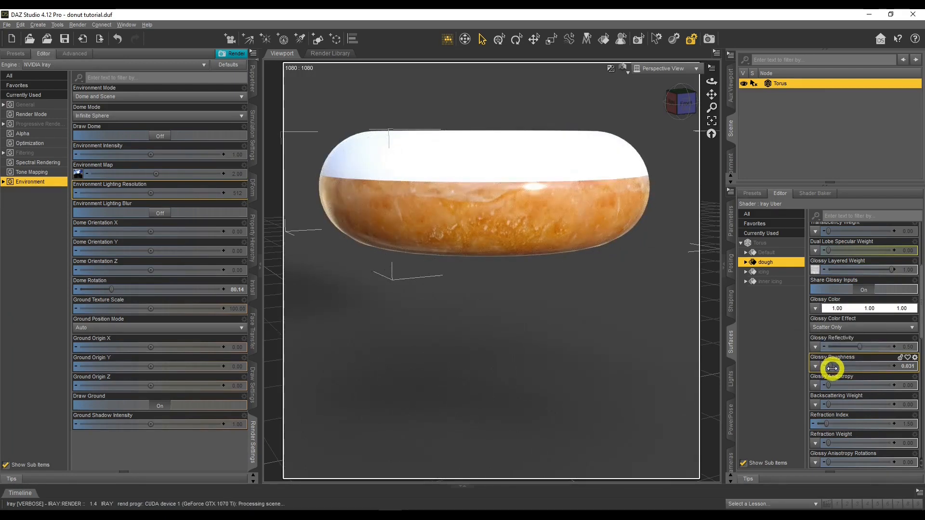
drag(830, 367, 853, 367)
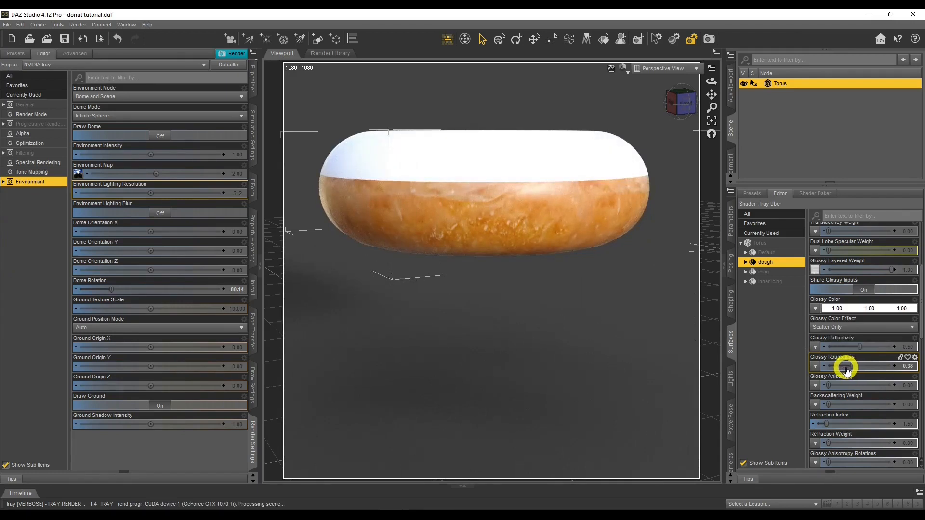
Load the NormalMap image from the Donut Textures folder as the dough surface's Normal Map.
scroll(847, 370, down, 6)
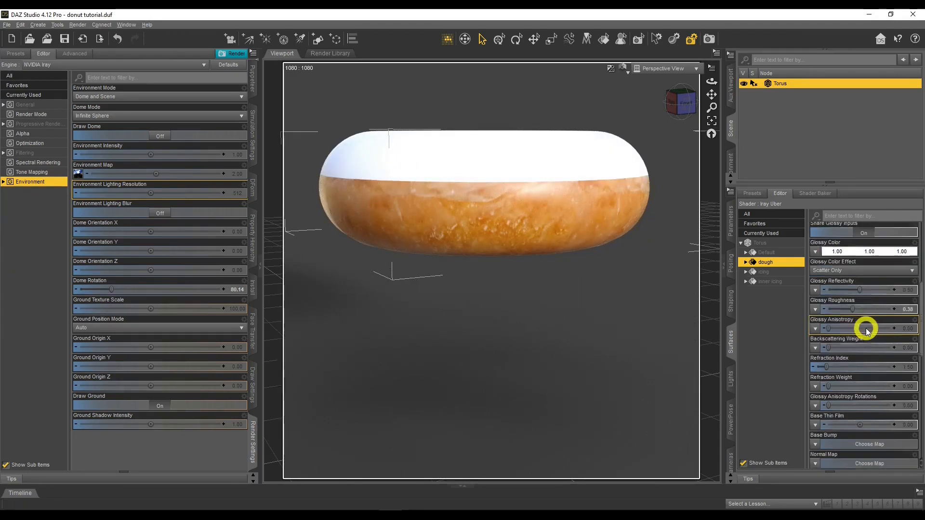
click(816, 348)
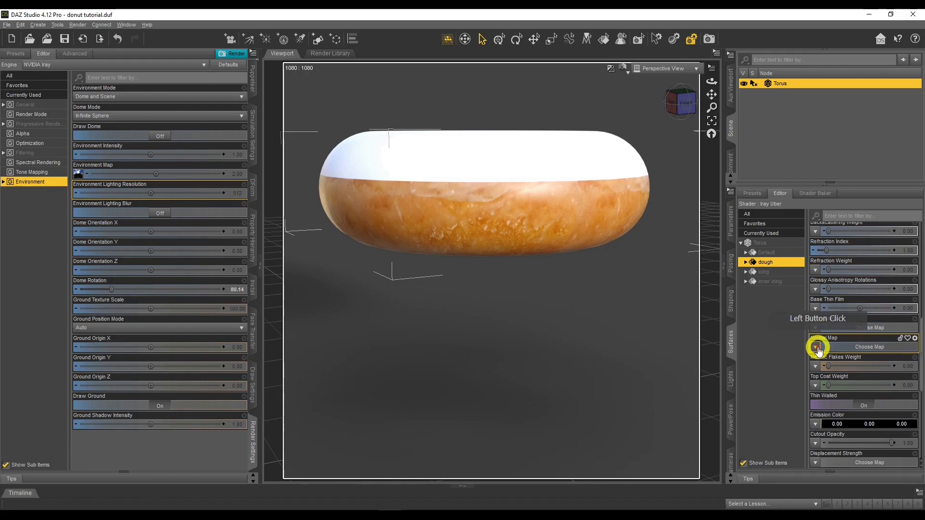
click(819, 357)
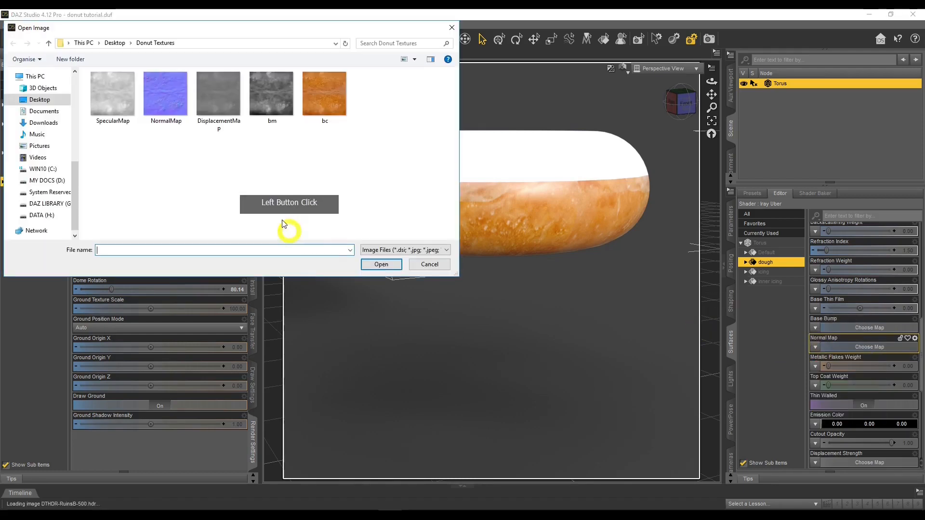
double_click(164, 113)
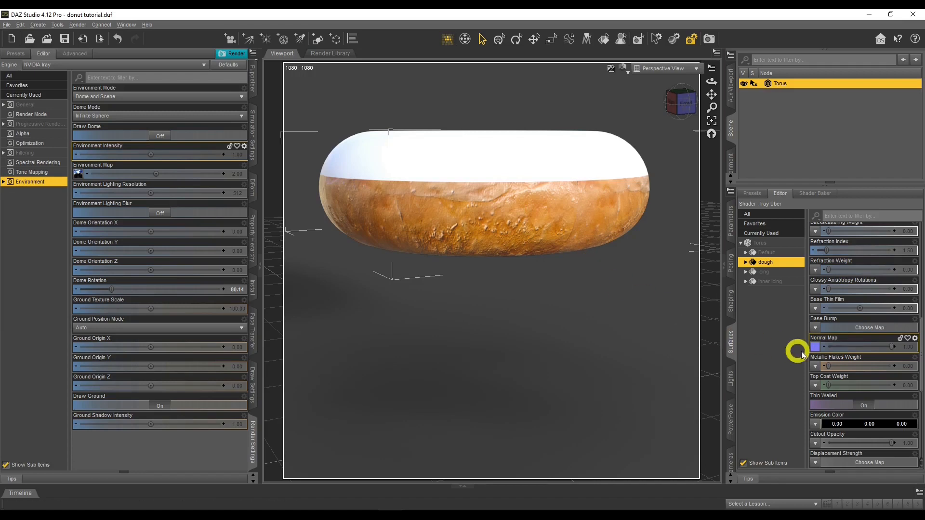
Try a Normal Map strength of 0 on the dough surface for comparison and set it to 0.5.
click(908, 347)
text(0)
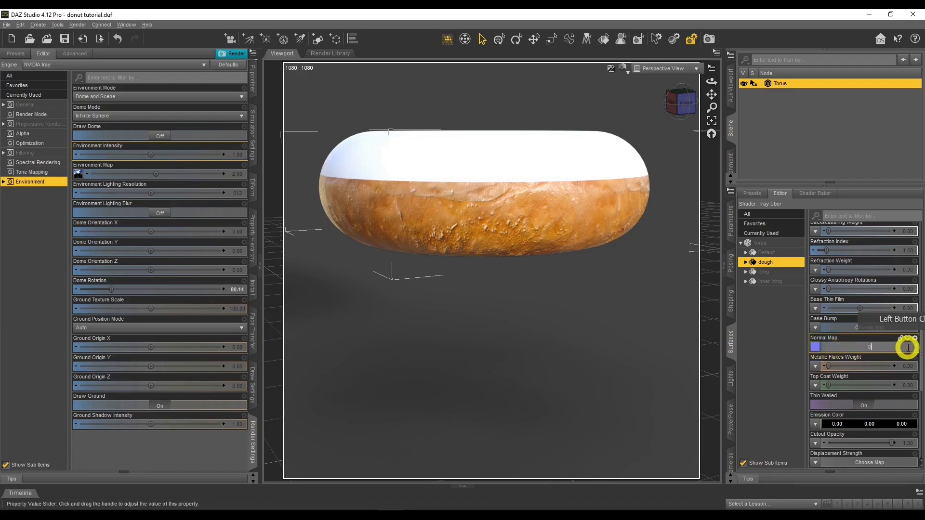
key(Return)
click(906, 348)
text(0)
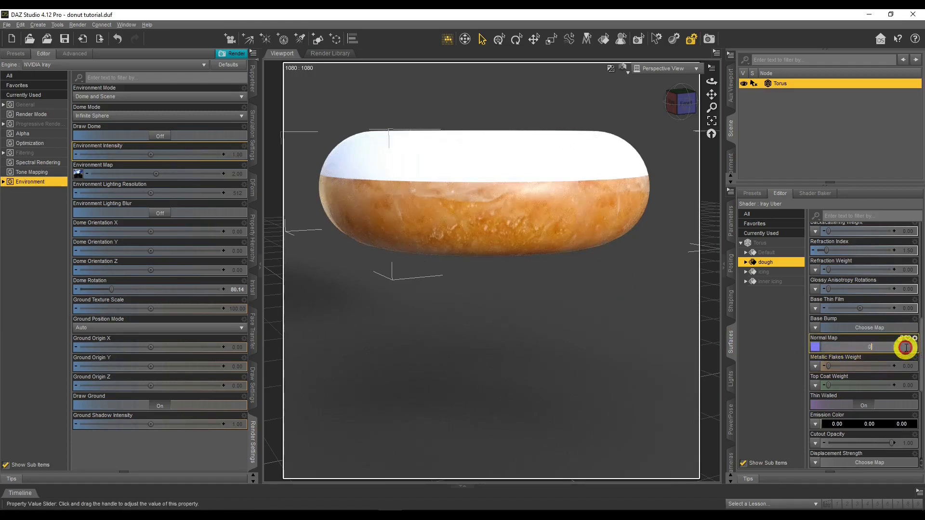
text(.5)
key(Return)
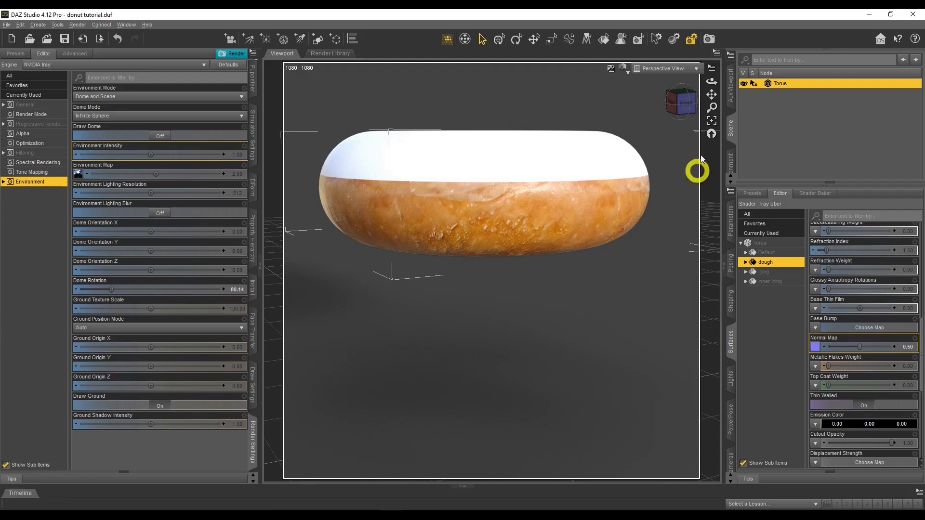
drag(712, 82, 714, 82)
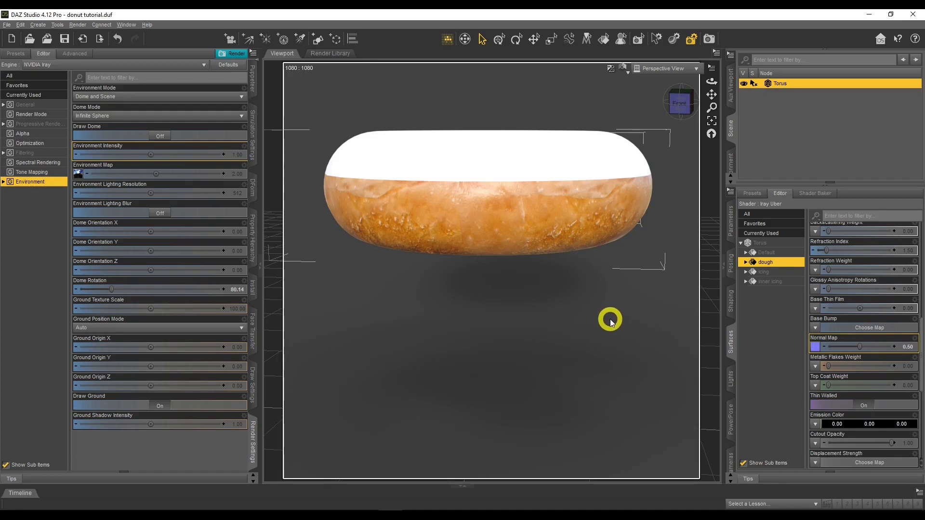
Select the donut's icing and inner icing surfaces together for editing.
scroll(861, 296, up, 5)
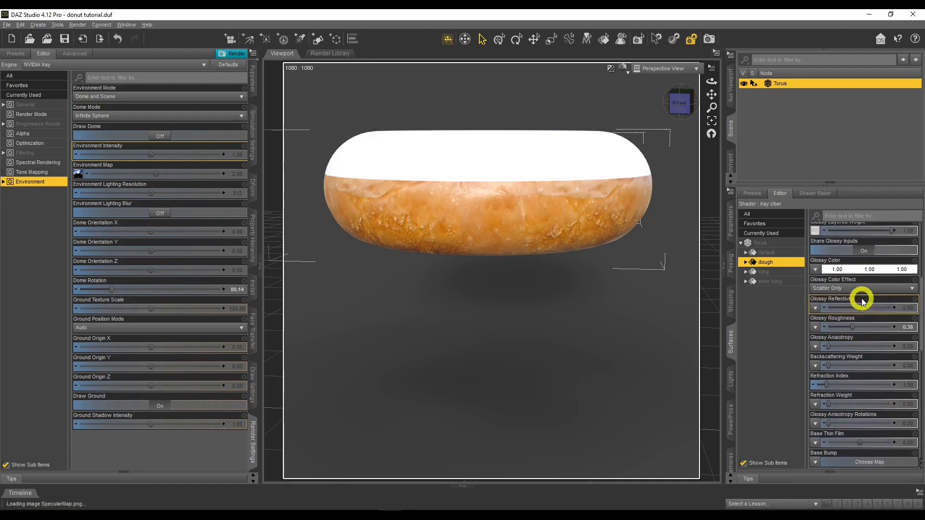
drag(712, 94, 762, 283)
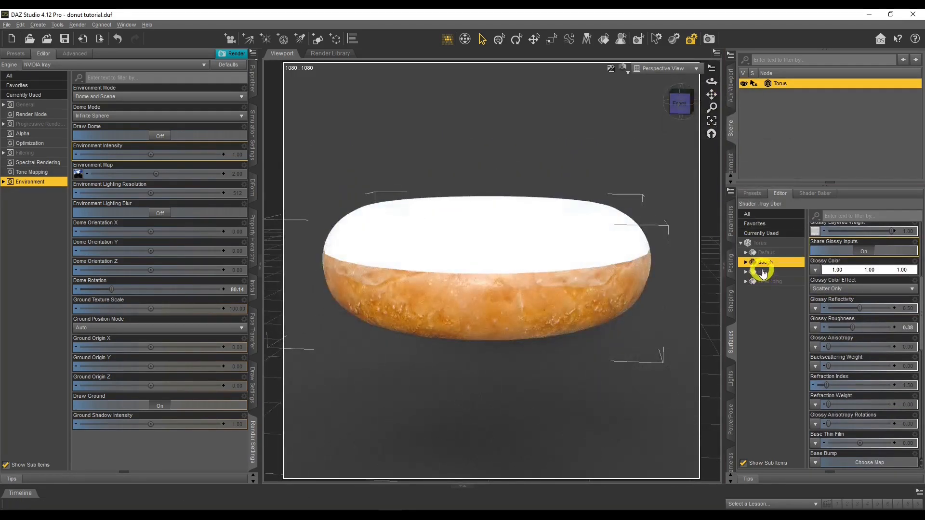
click(765, 273)
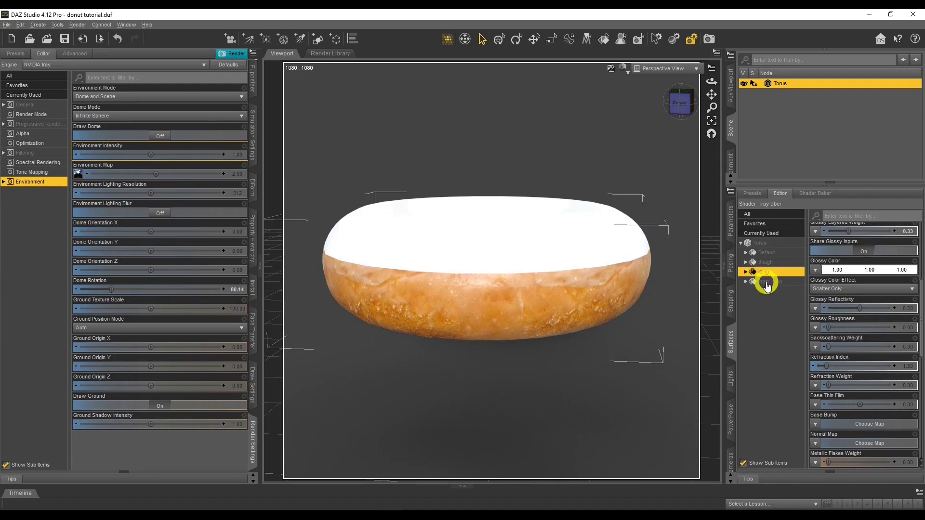
ctrl+click(773, 282)
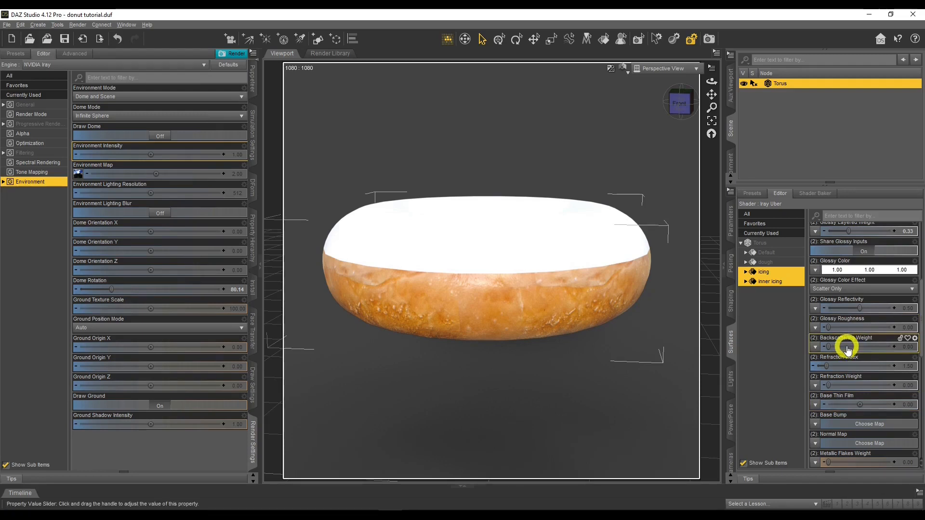
Try a light magenta Base Color of 1.00, 0.22, 1.00 on both icing surfaces and restore it to white.
scroll(849, 347, up, 5)
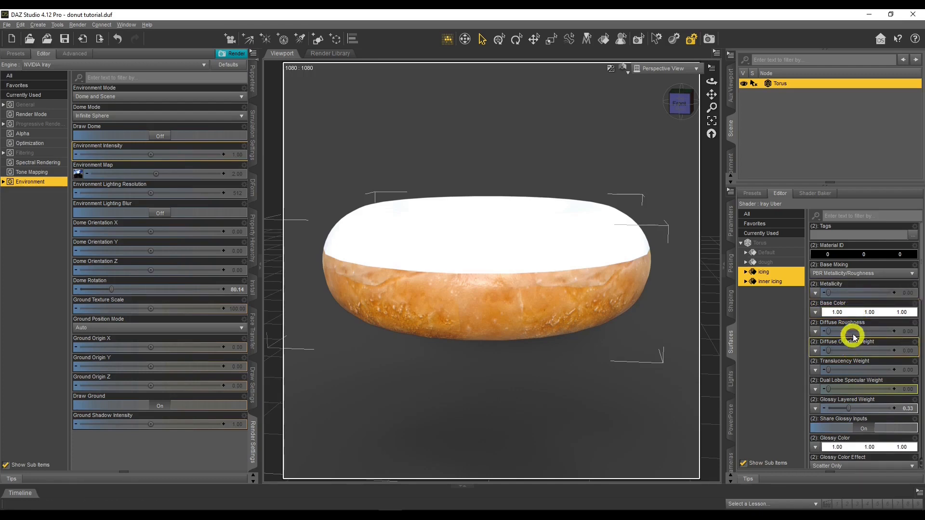
click(839, 311)
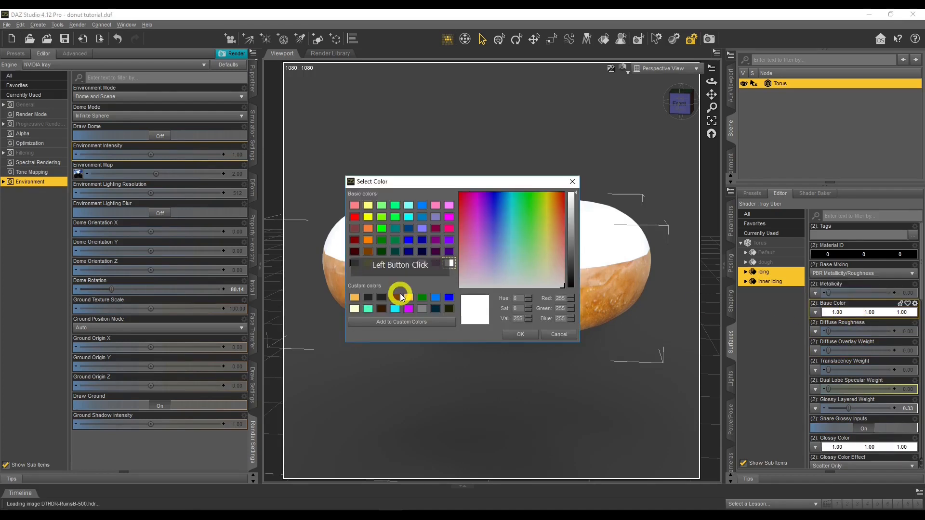
click(449, 204)
click(521, 333)
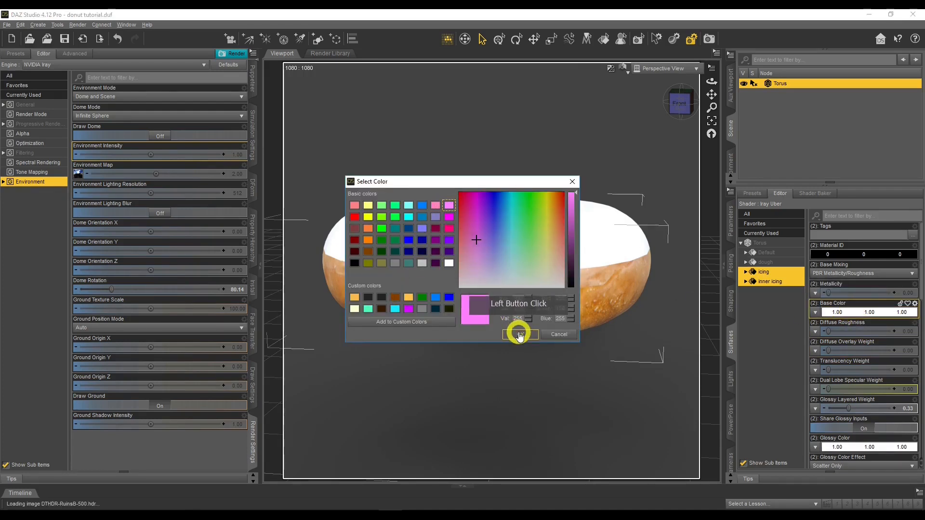
click(680, 363)
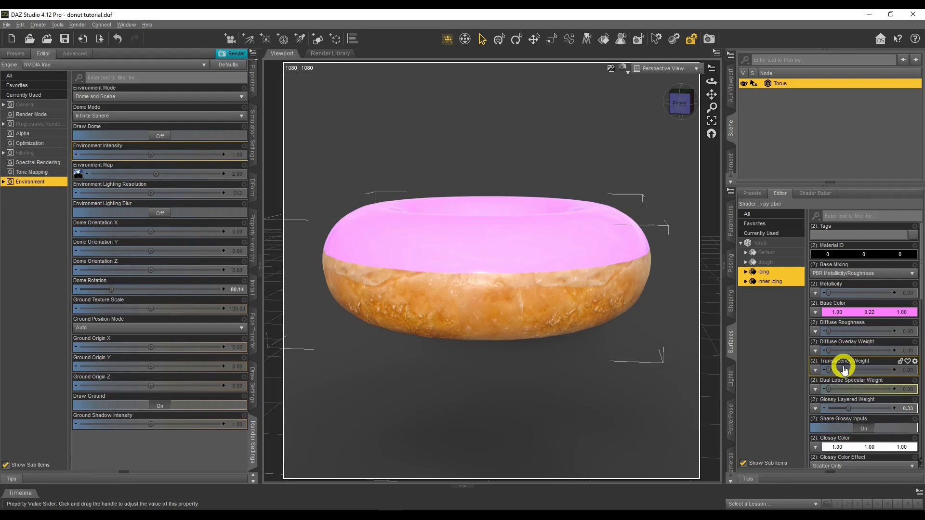
click(852, 313)
click(449, 263)
click(507, 332)
click(509, 334)
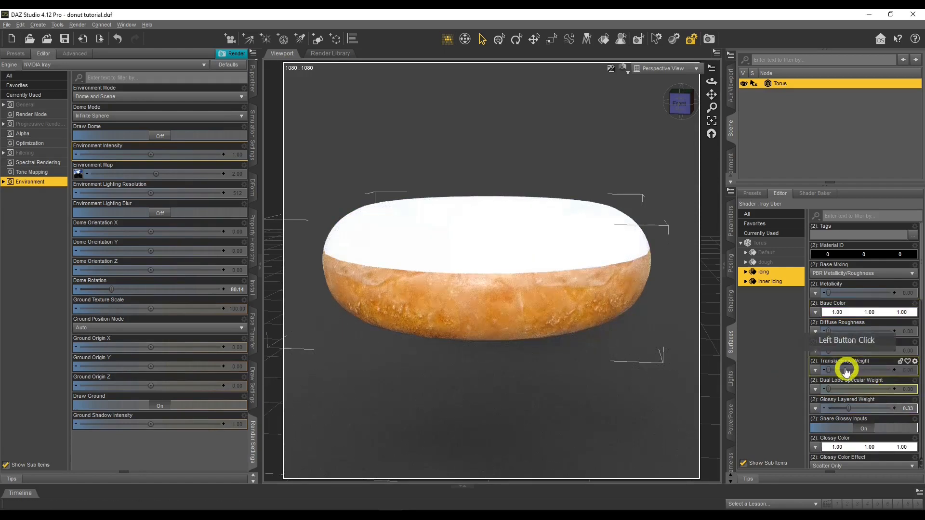
Give both icing surfaces a light magenta Translucency Color of 1.00, 0.22, 1.00 and a Translucency Weight of 0.89.
drag(828, 371, 877, 375)
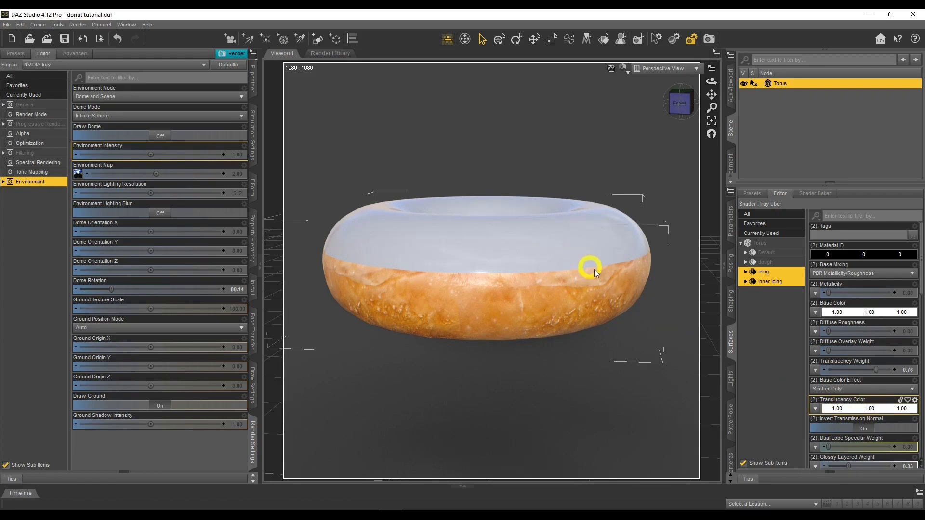
click(856, 414)
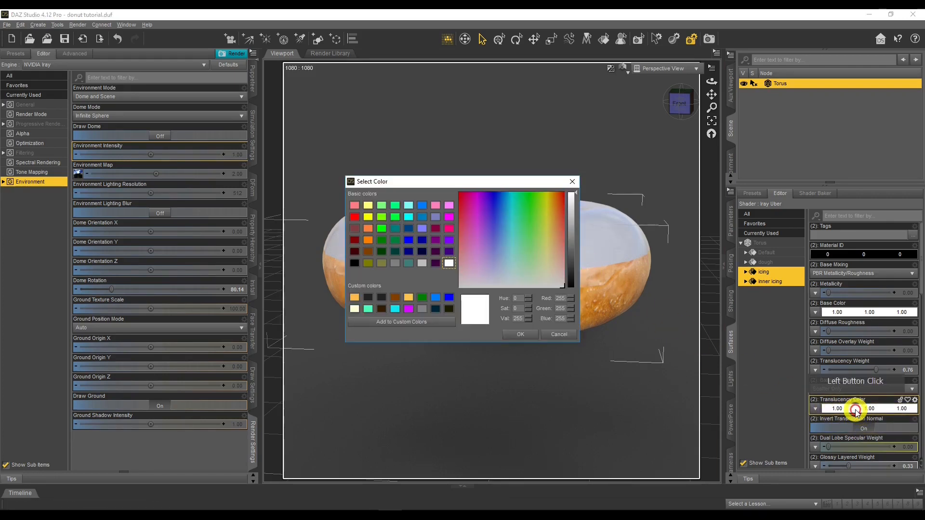
click(448, 206)
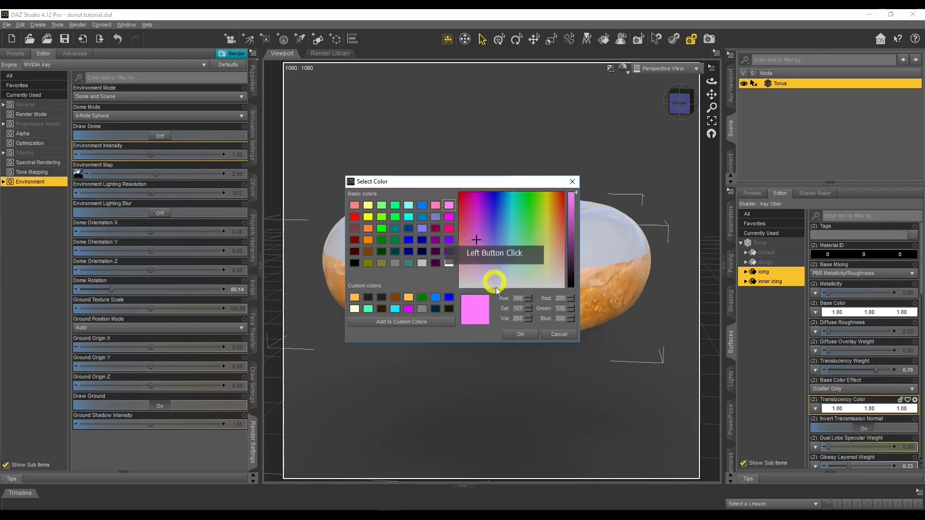
click(521, 334)
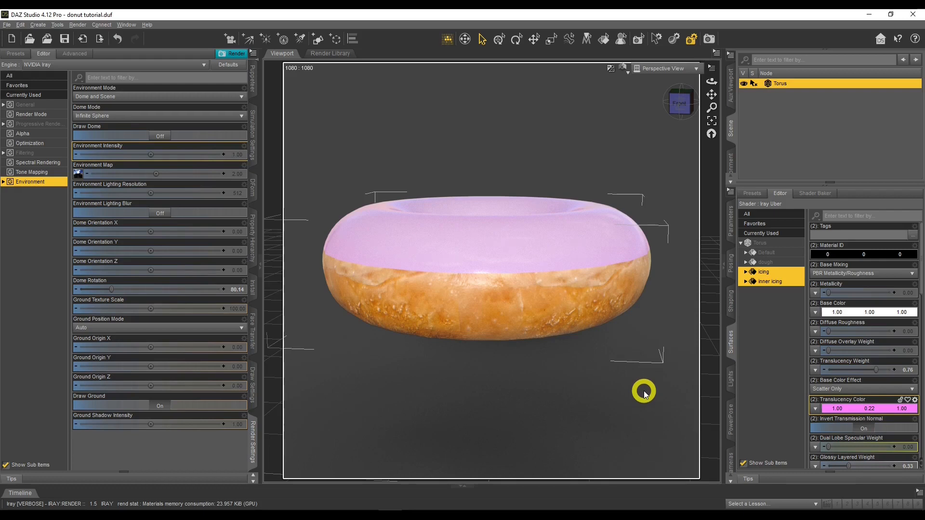
drag(712, 82, 713, 82)
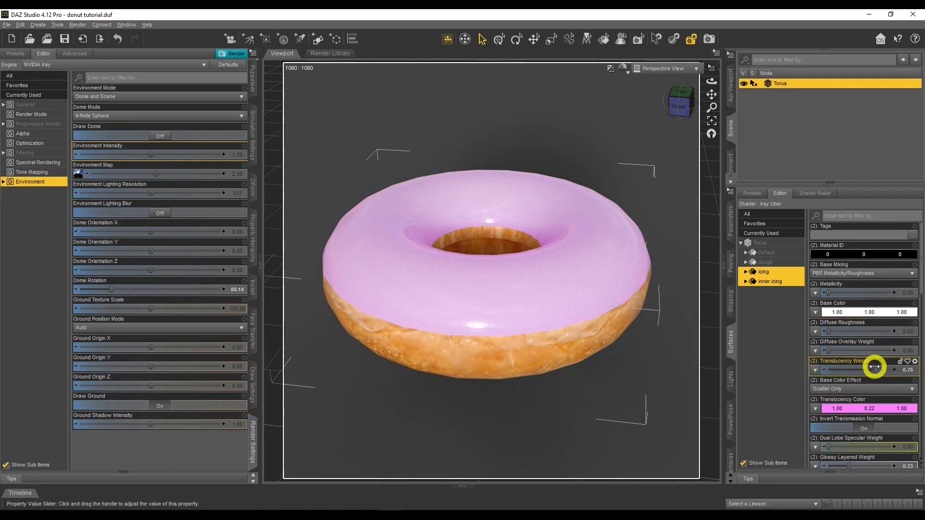
mouse_move(877, 367)
mouse_down()
mouse_move(895, 371)
mouse_move(885, 369)
mouse_up()
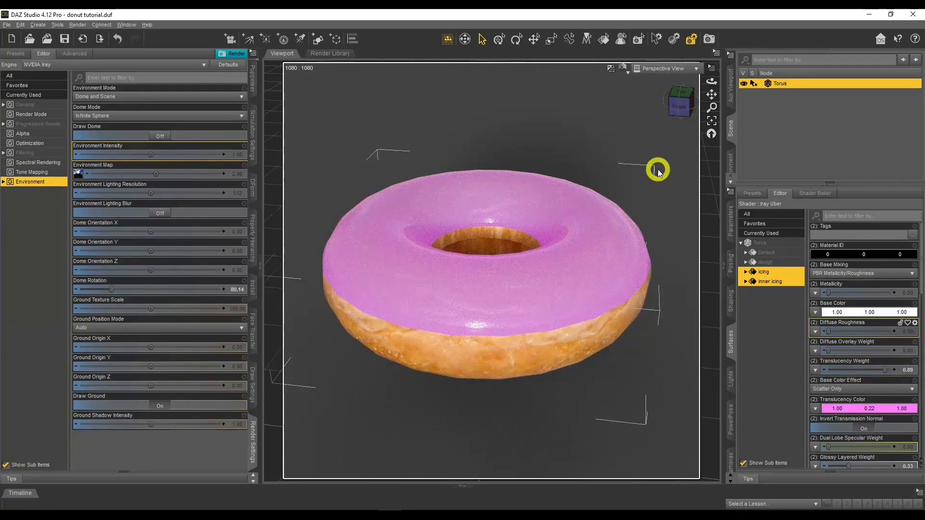
drag(711, 84, 711, 83)
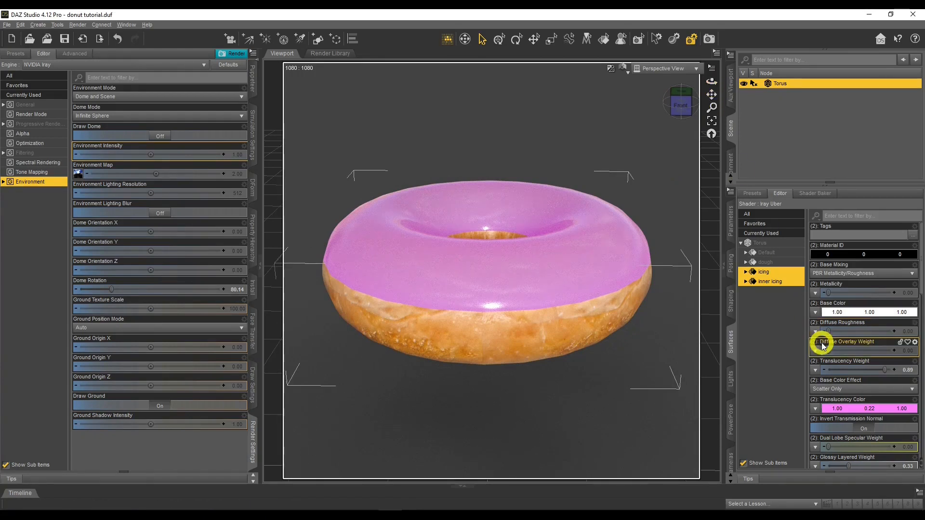
Try matching the Base Color of both icing surfaces to the translucency's light magenta, 1.00, 0.22, 1.00.
click(853, 313)
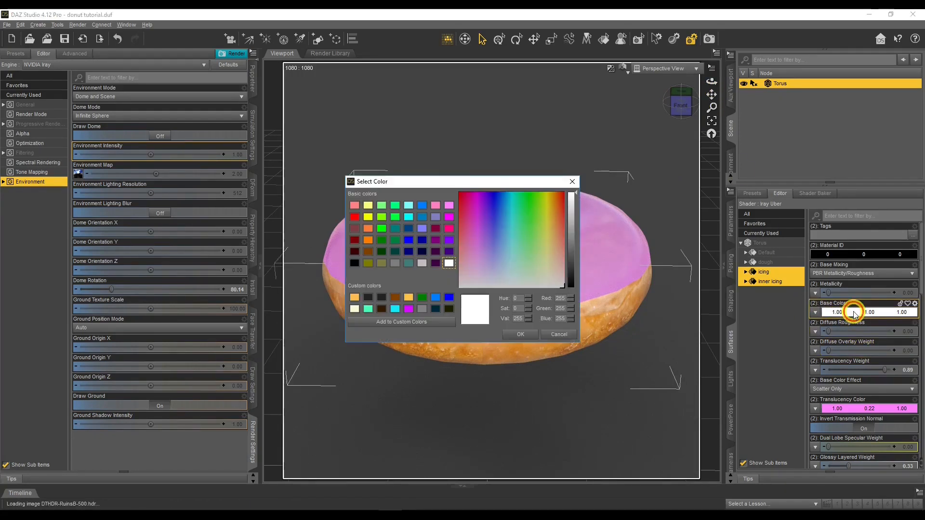
click(436, 206)
click(452, 206)
click(521, 334)
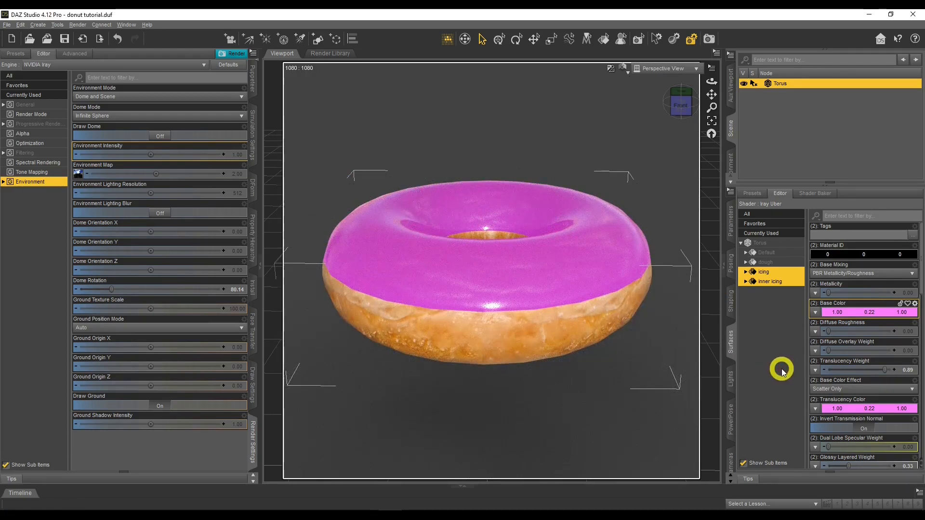
Set the Base Color of both icing surfaces to pink, 1.00, 0.22, 0.54, and their Translucency Weight to 0.60.
click(848, 313)
click(435, 205)
click(520, 333)
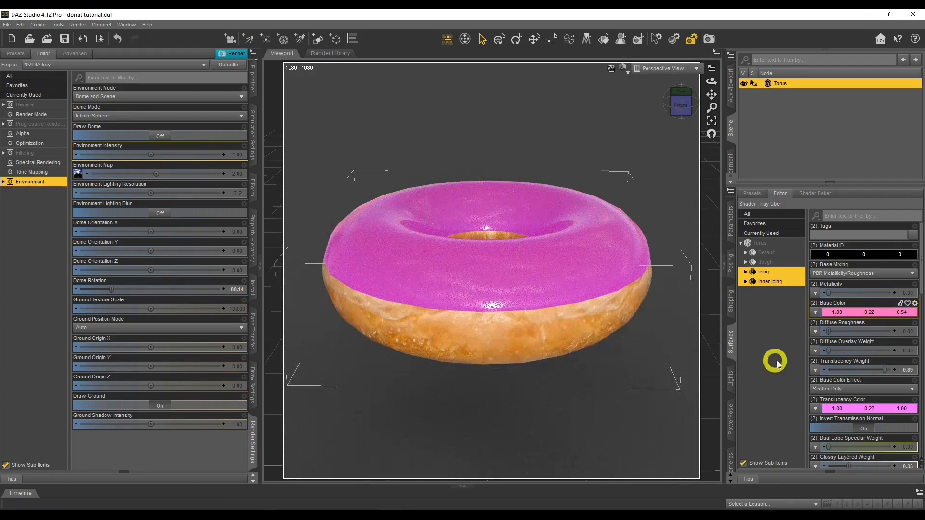
drag(892, 371, 866, 370)
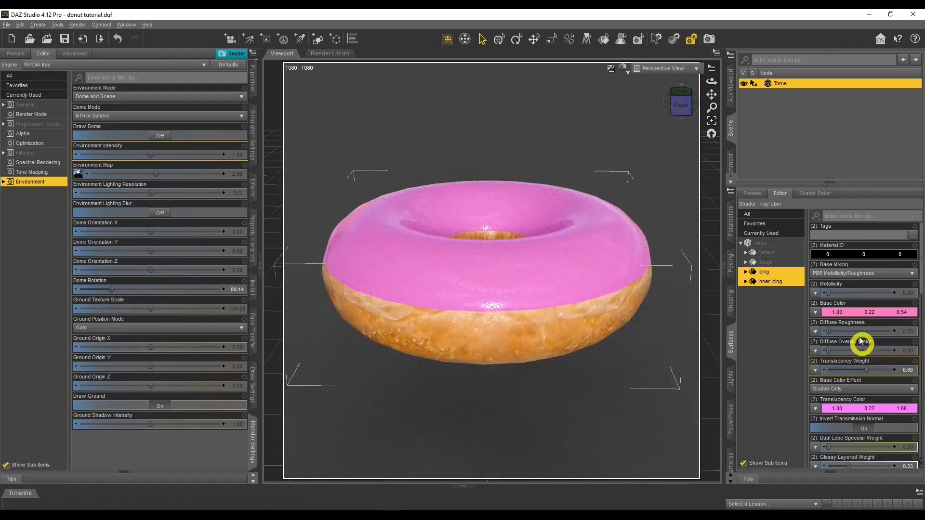
Change the selected icing surfaces' base color to white, set translucency weight to 0.89, and keep the pink translucency color.
drag(869, 370, 879, 369)
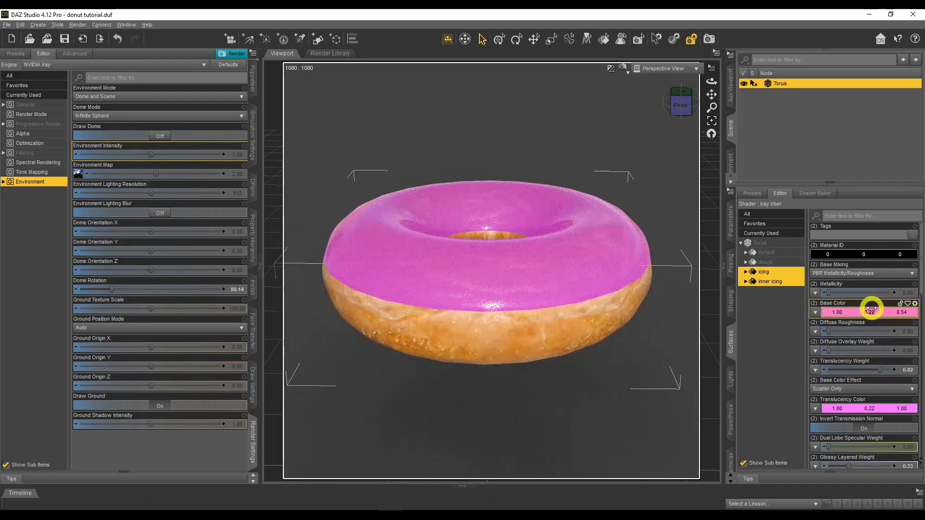
click(882, 312)
click(448, 263)
click(509, 332)
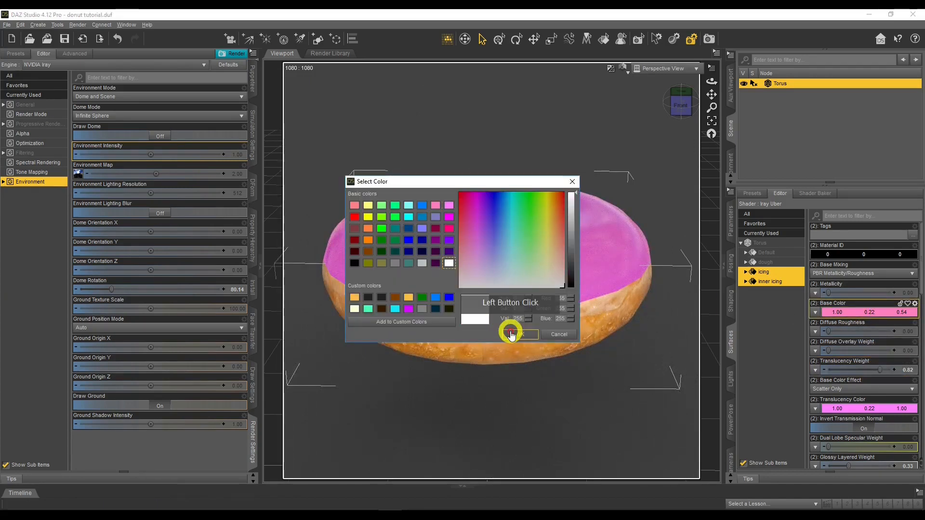
drag(879, 370, 885, 370)
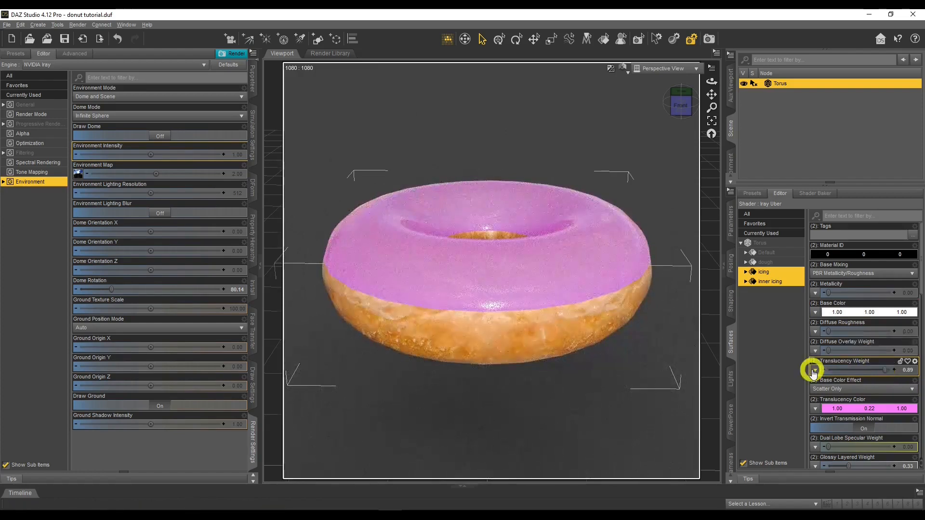
click(856, 408)
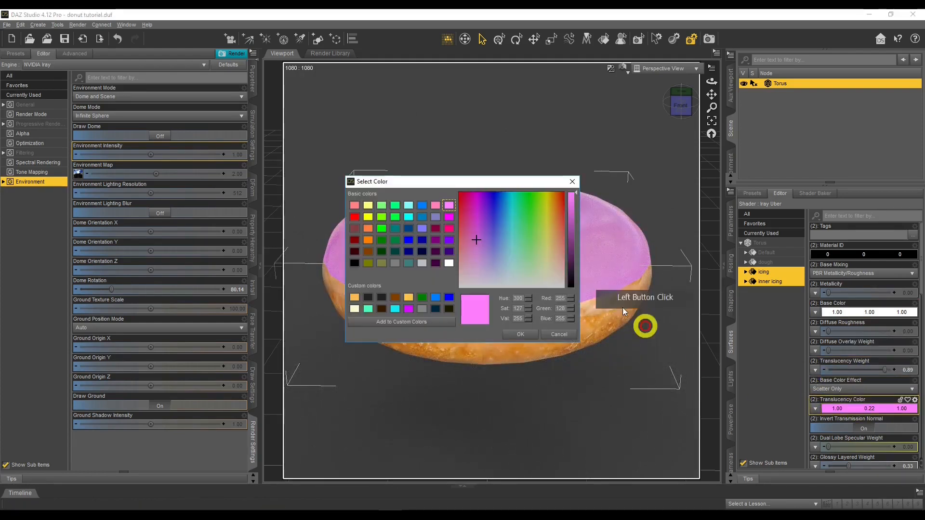
click(512, 334)
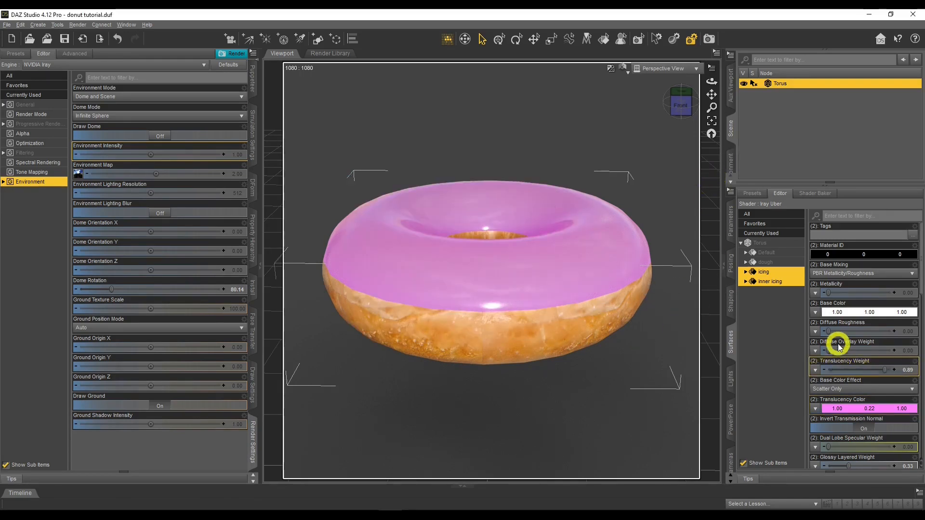
Set the icing surfaces' glossy roughness to 0.29 and glossy layered weight to 0.68.
scroll(841, 337, down, 3)
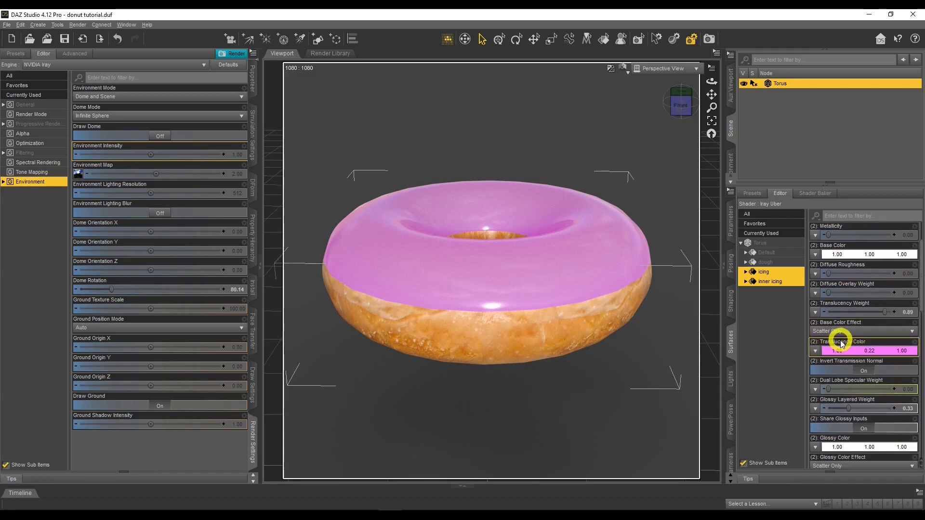
mouse_move(903, 410)
mouse_down()
mouse_move(892, 407)
mouse_move(907, 409)
mouse_move(902, 400)
mouse_up()
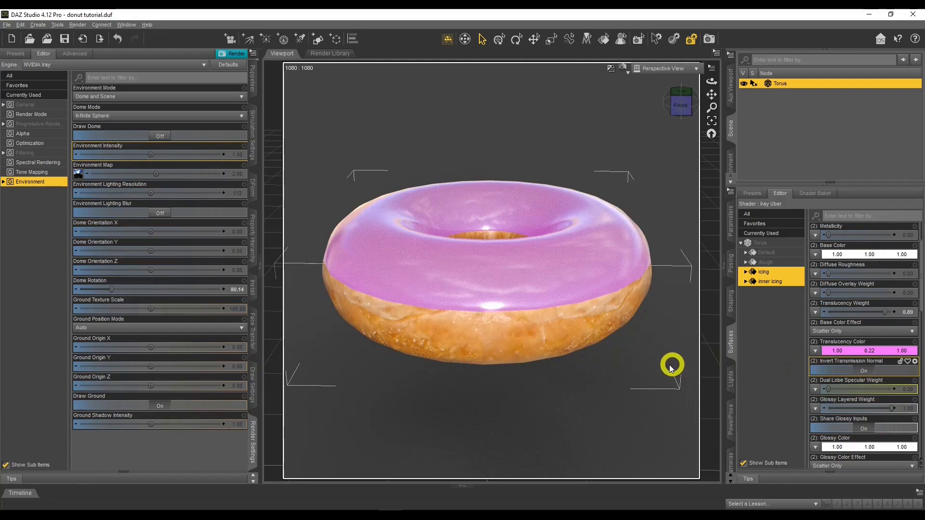
scroll(851, 316, down, 5)
scroll(854, 324, down, 1)
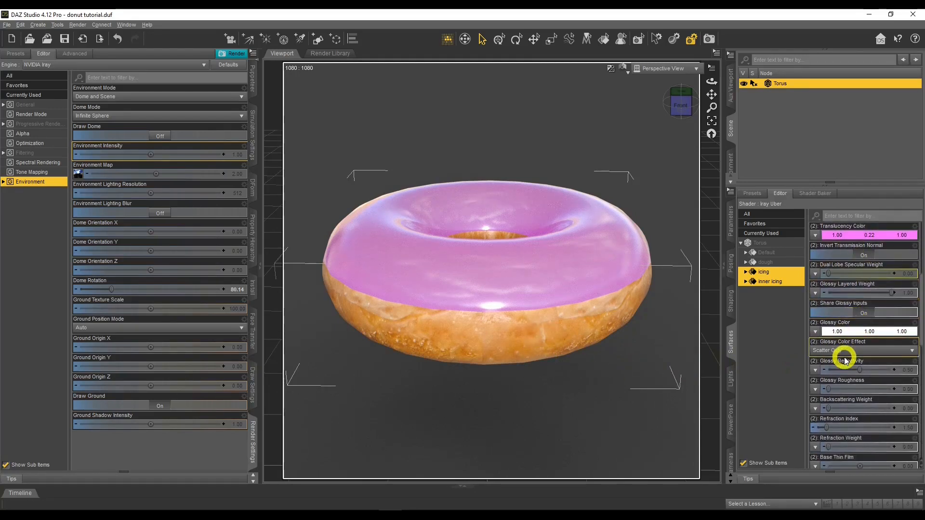
drag(829, 388, 846, 387)
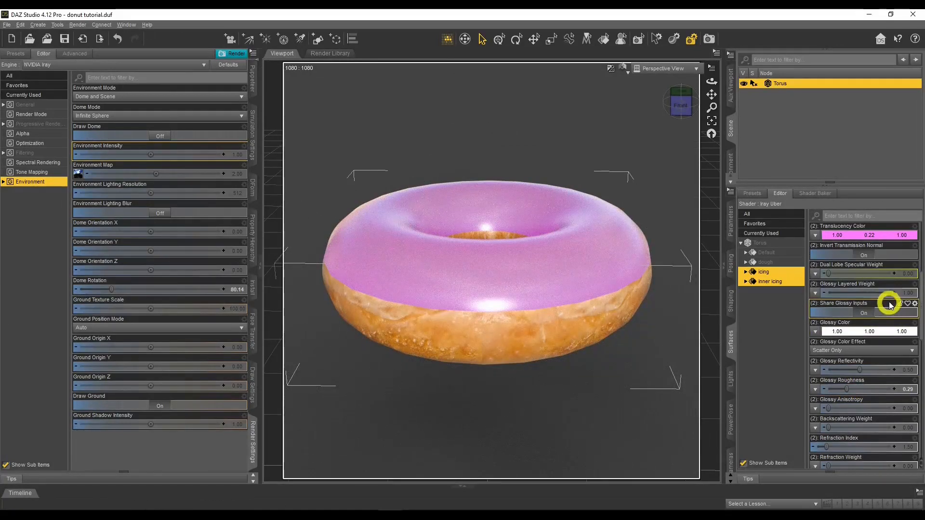
drag(893, 292, 871, 293)
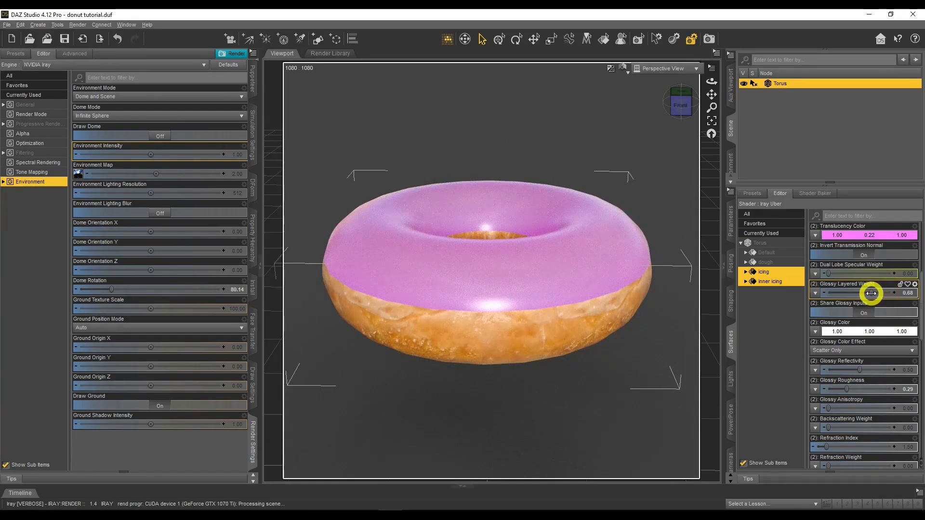
Raise the icing surfaces' translucency weight to 0.93.
scroll(871, 304, up, 3)
click(886, 254)
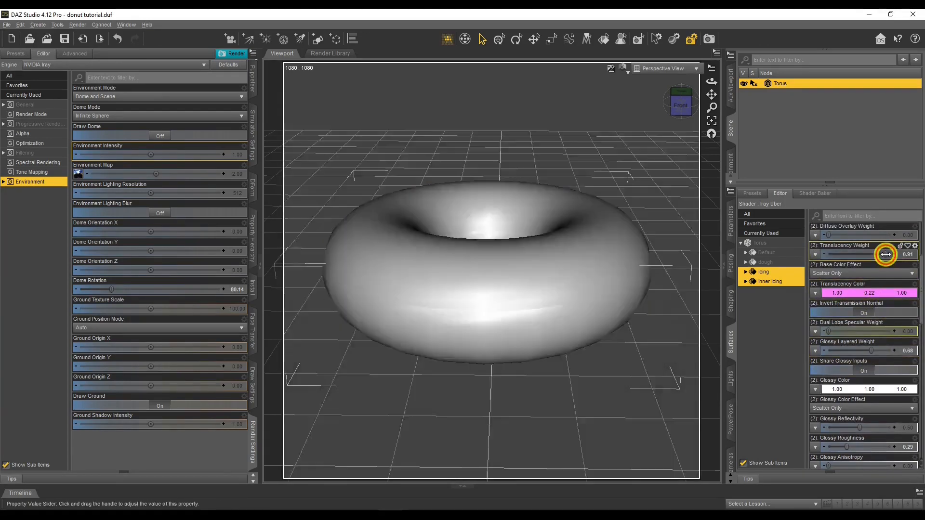
drag(885, 254, 887, 255)
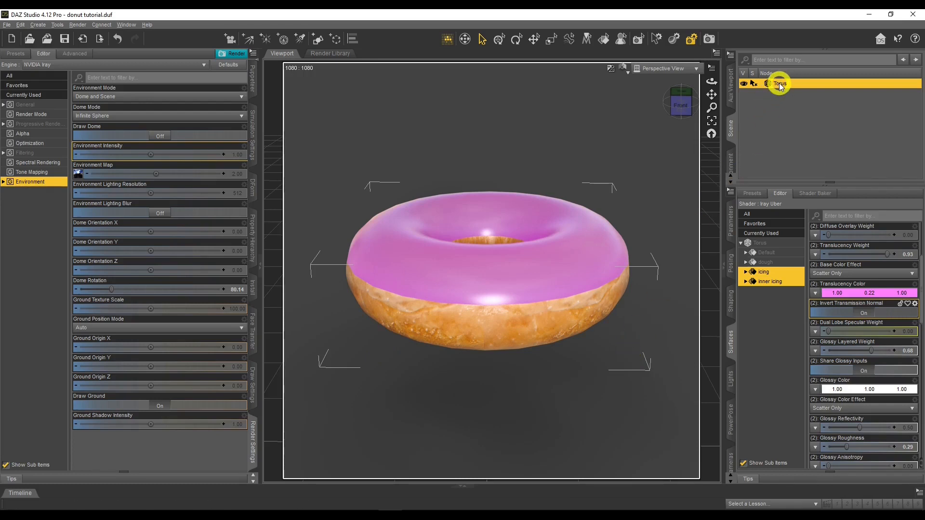
Convert the Torus geometry to SubD.
click(755, 85)
click(755, 85)
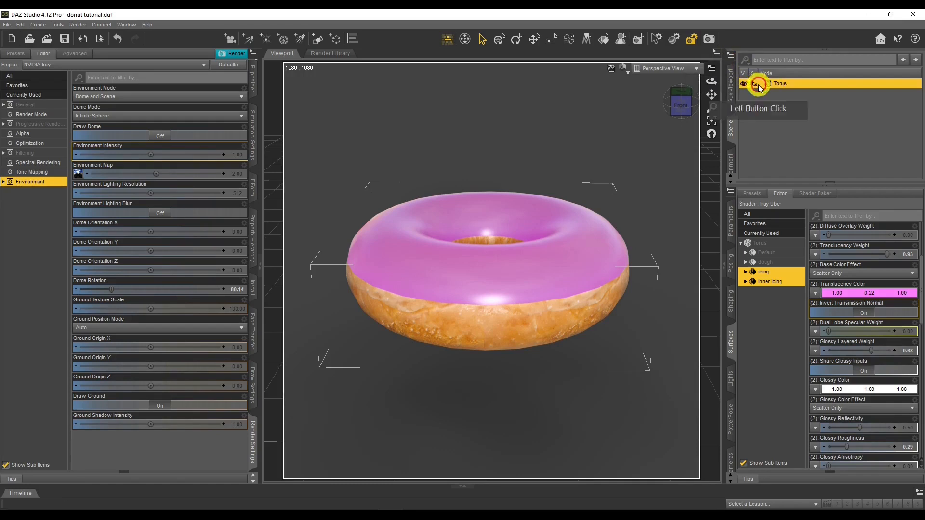
click(731, 56)
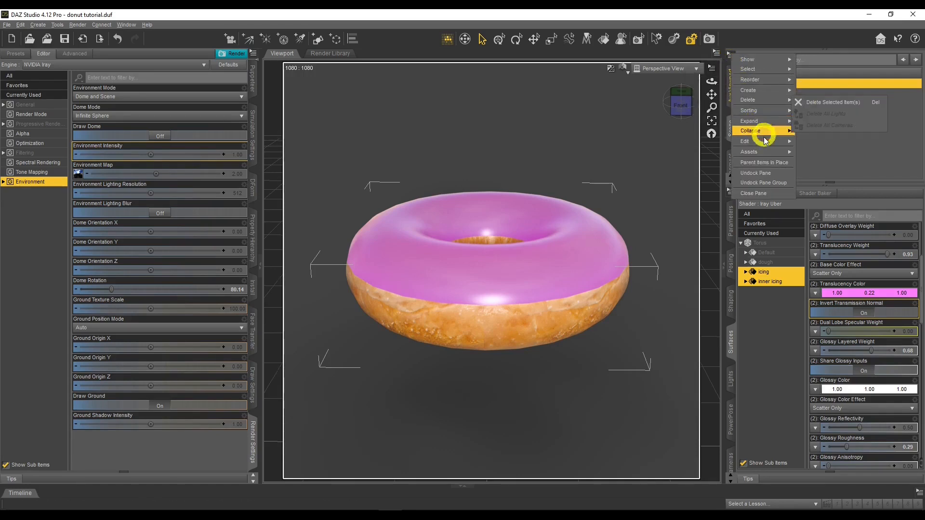
mouse_move(765, 143)
mouse_move(687, 174)
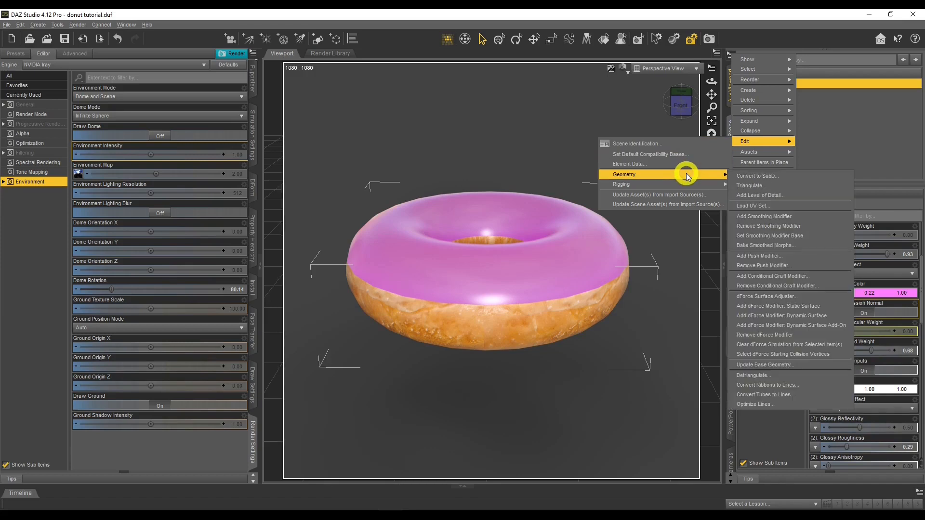
click(768, 177)
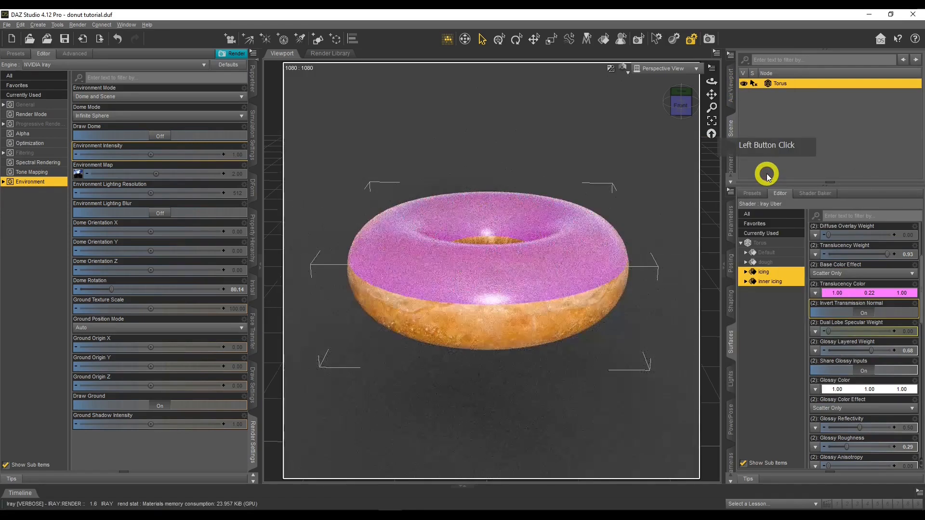
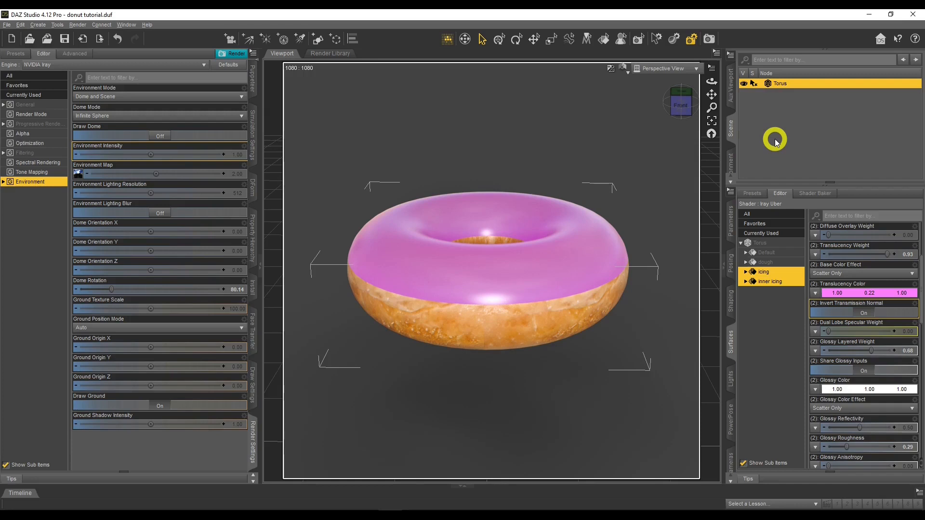
Add a smoothing modifier to the Torus geometry.
click(730, 55)
mouse_move(747, 142)
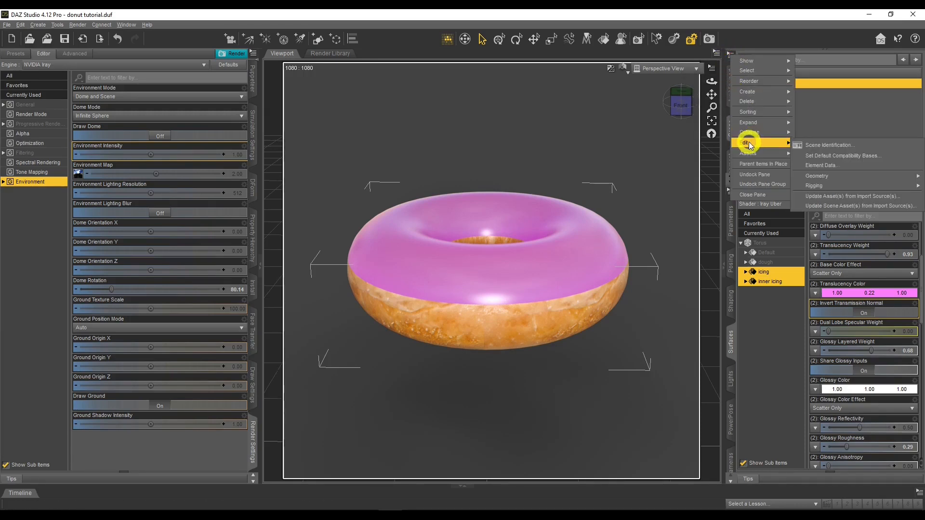
mouse_move(843, 174)
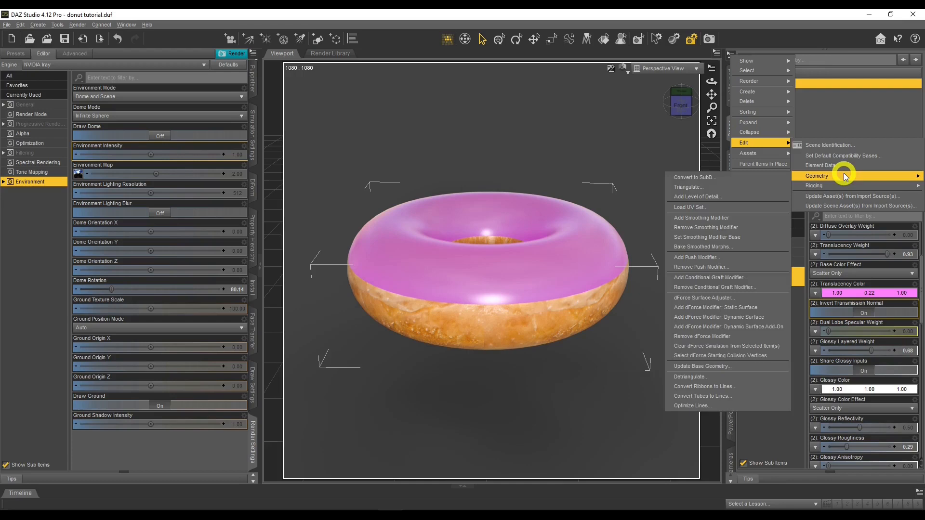
click(723, 217)
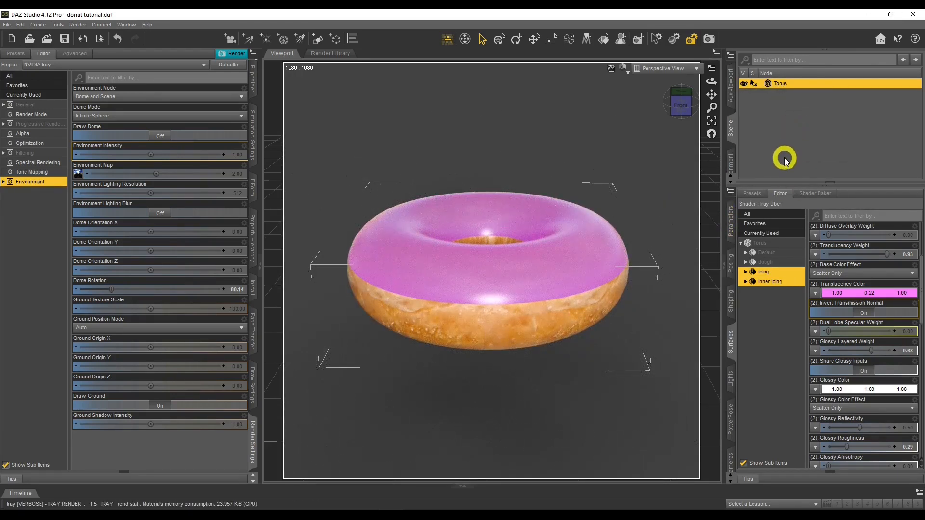
Switch the viewport draw style to Texture Shaded with the donut seen from the front, and save the scene.
drag(711, 81, 712, 80)
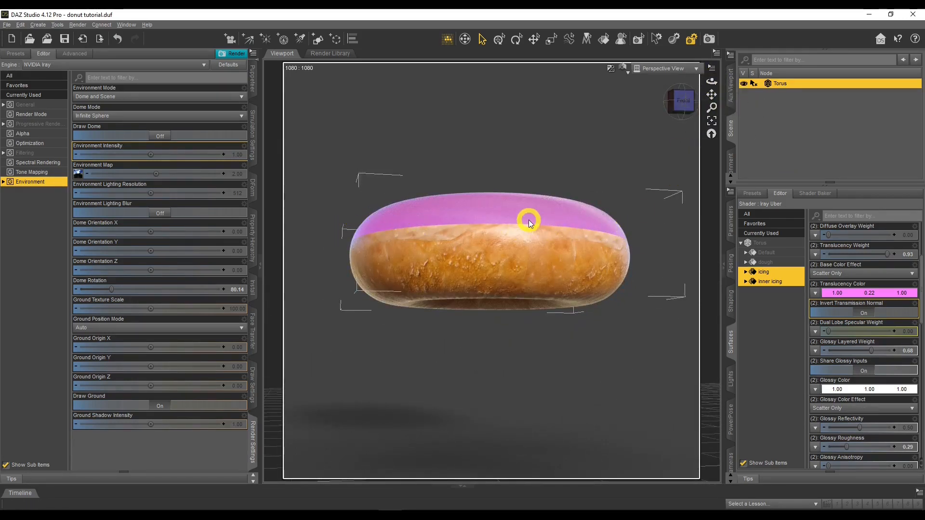
drag(712, 83, 712, 82)
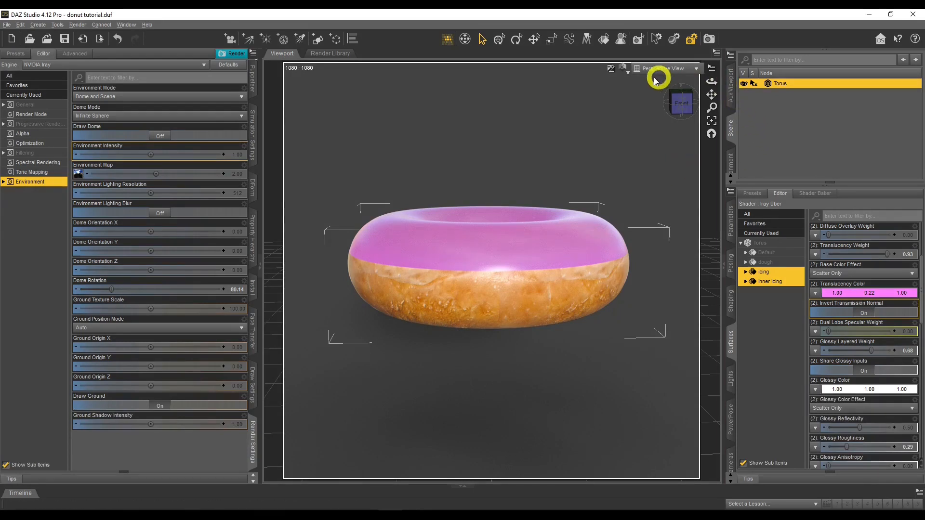
click(621, 67)
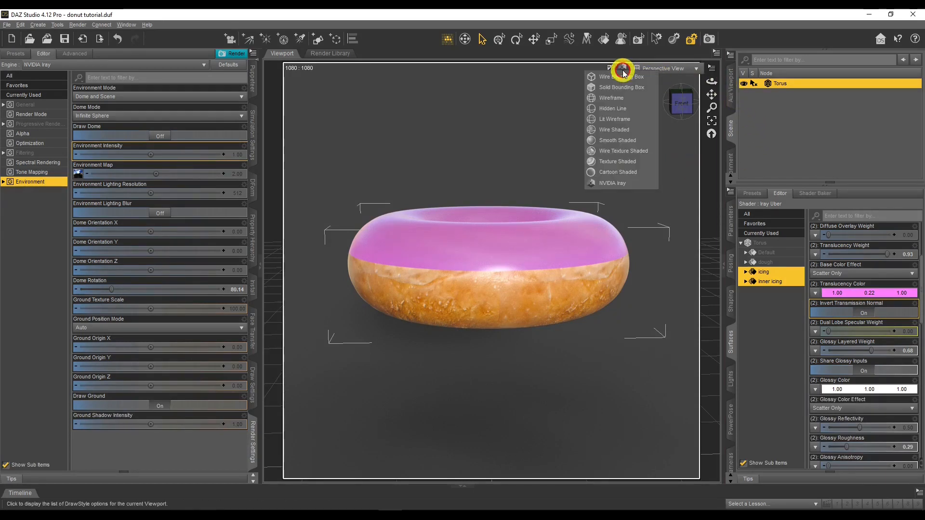
click(627, 161)
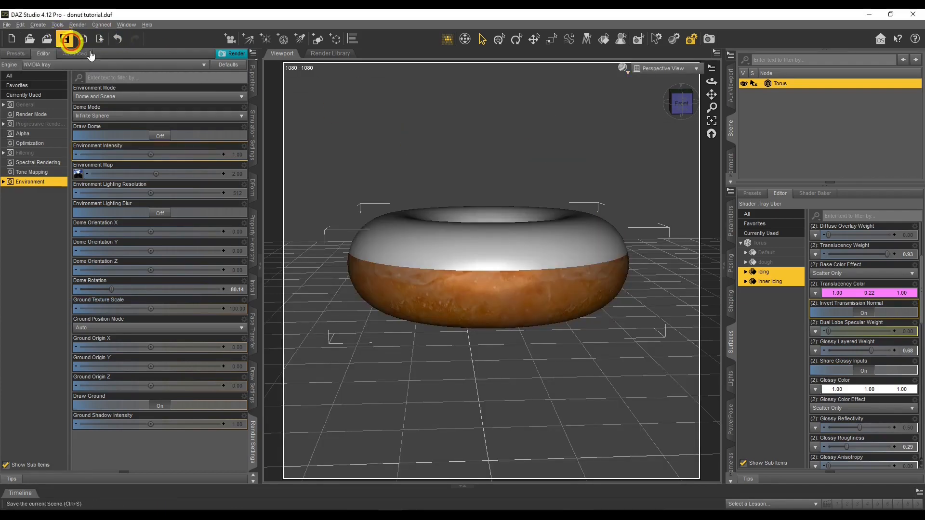
click(523, 124)
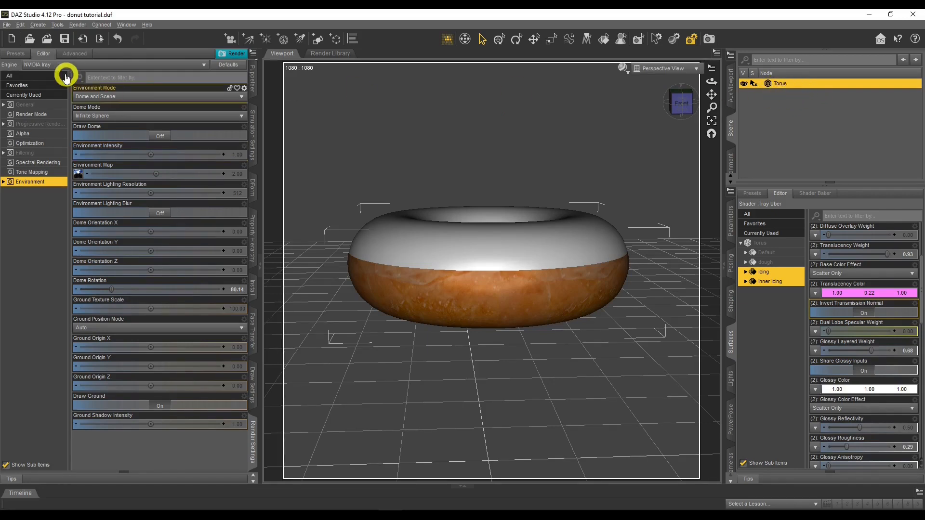
Duplicate the Torus node twice to get two additional copies of the donut.
click(20, 24)
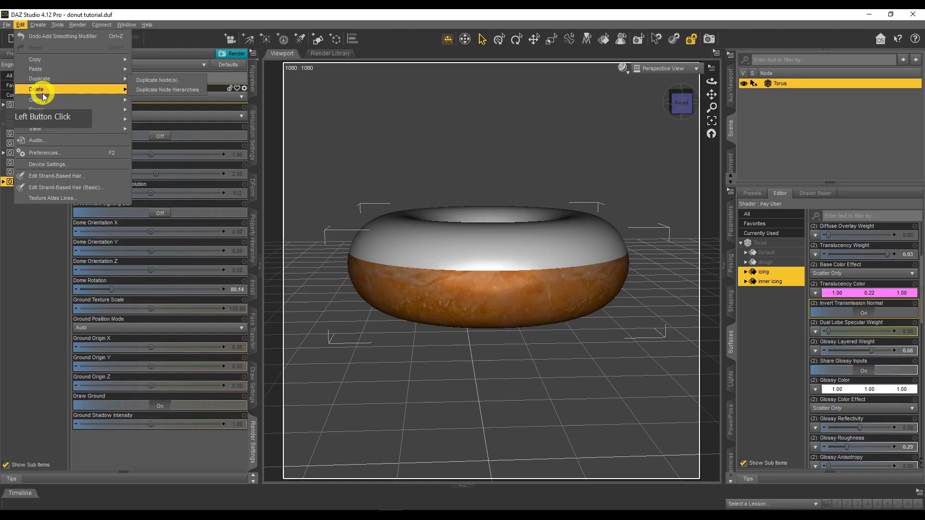
mouse_move(43, 79)
click(152, 80)
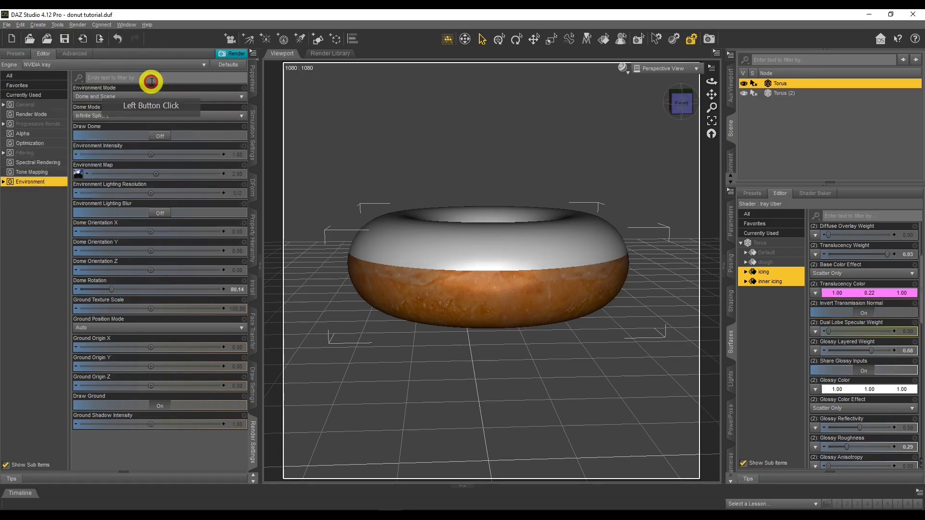
click(21, 25)
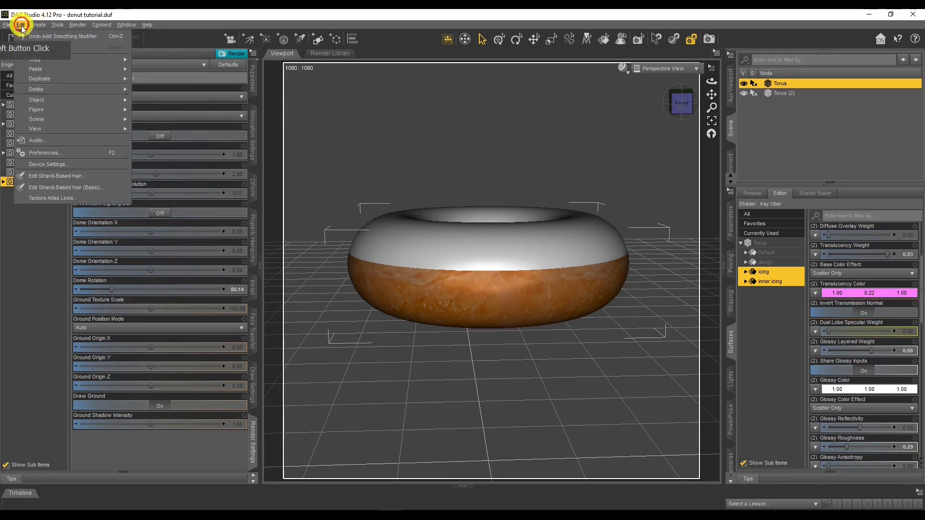
mouse_move(46, 78)
click(143, 80)
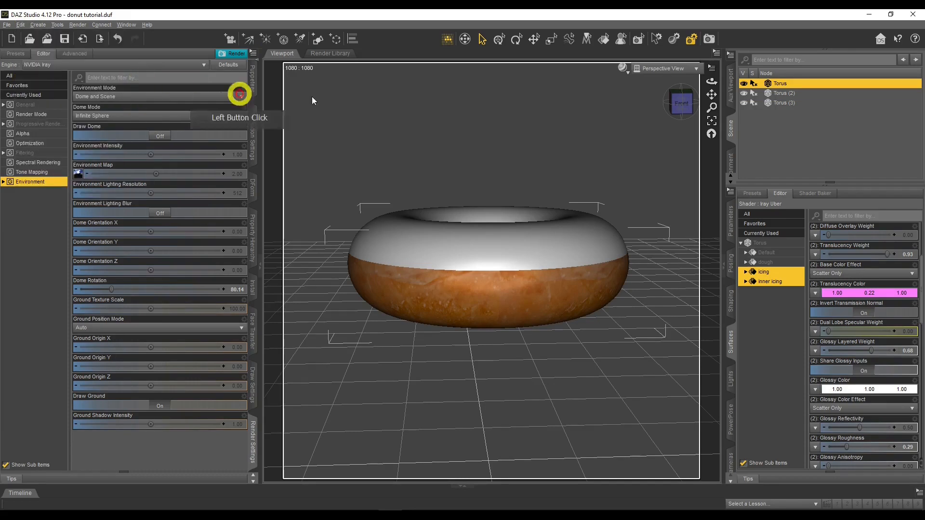
Rename the first Torus duplicate to "icing top layer".
click(785, 94)
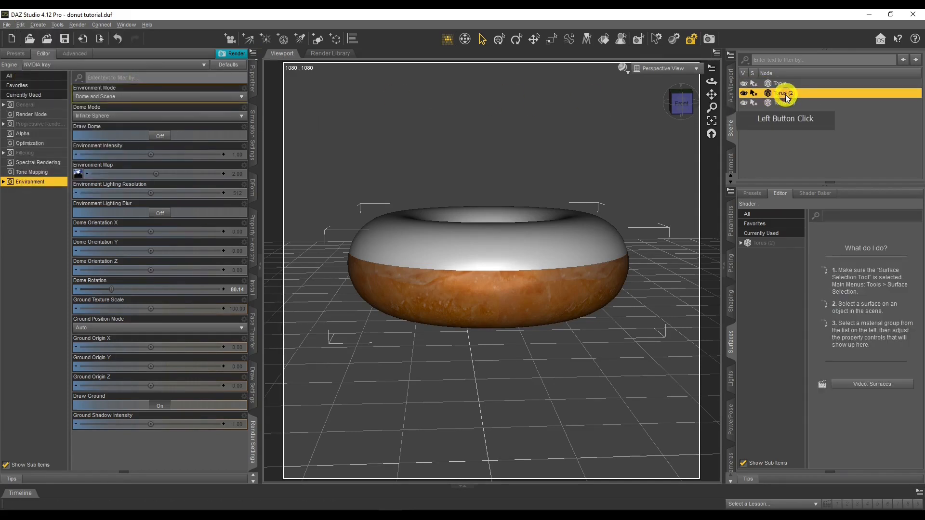
double_click(785, 93)
click(793, 93)
click(796, 94)
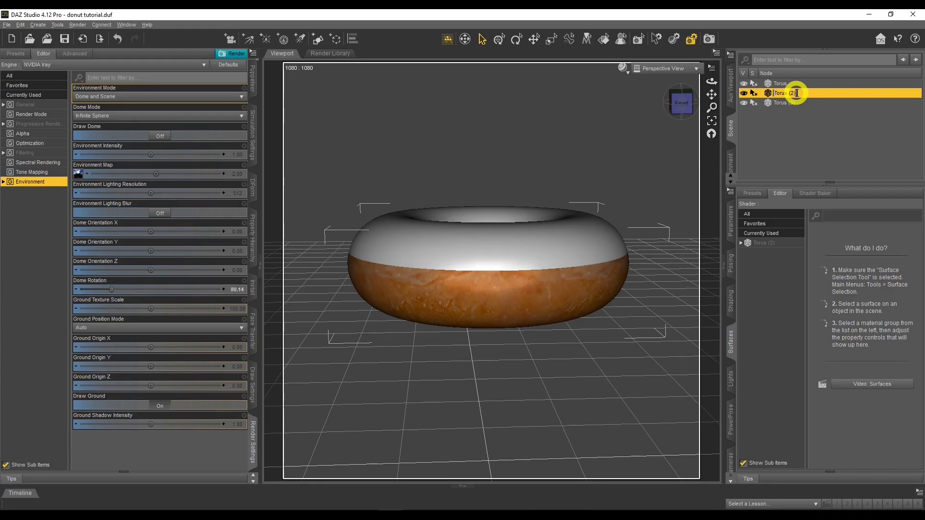
key(ctrl+a)
Rename the second Torus duplicate to "icing bottom layer".
click(793, 103)
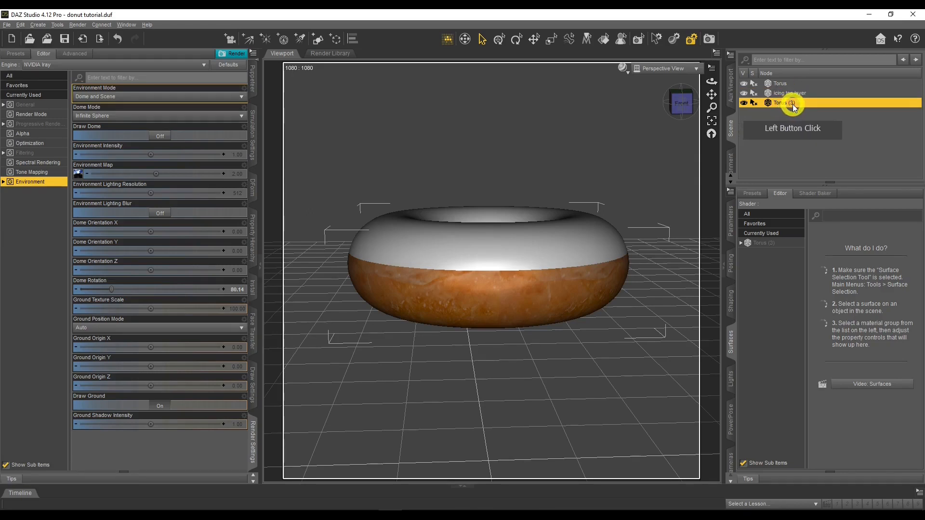
click(794, 103)
text(icing bottom layer)
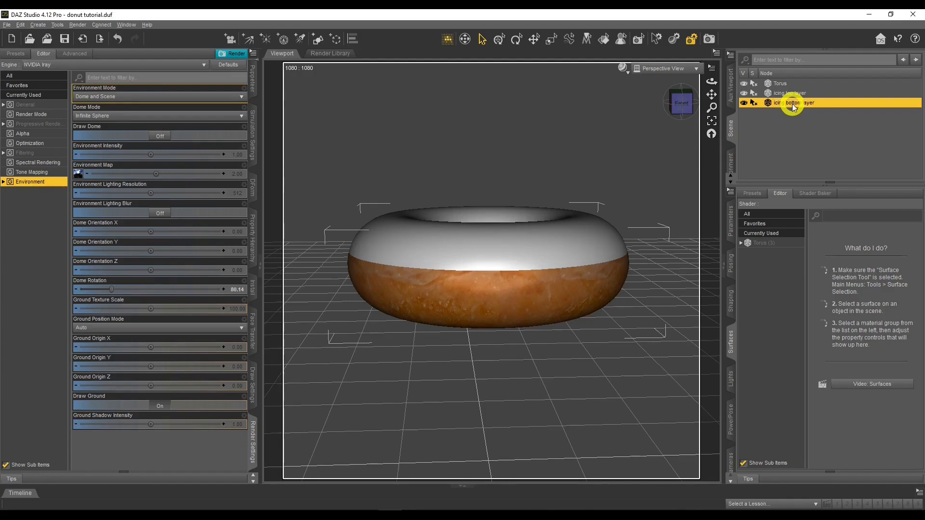
Add a Push Modifier to the icing top layer's geometry.
key(Up)
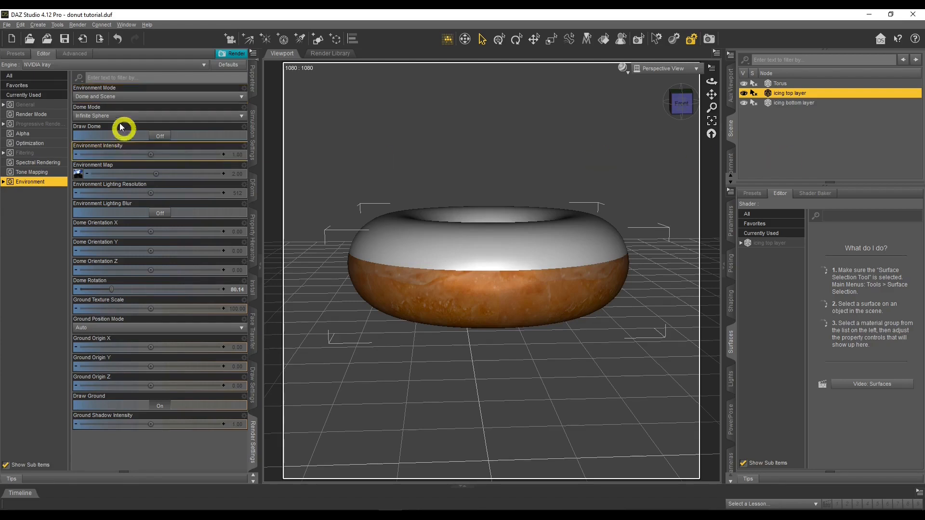
click(22, 25)
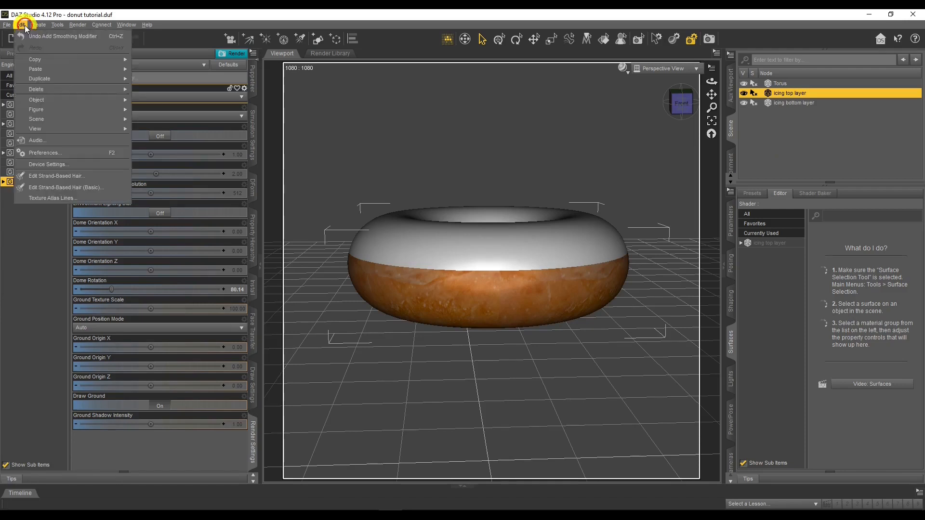
mouse_move(53, 98)
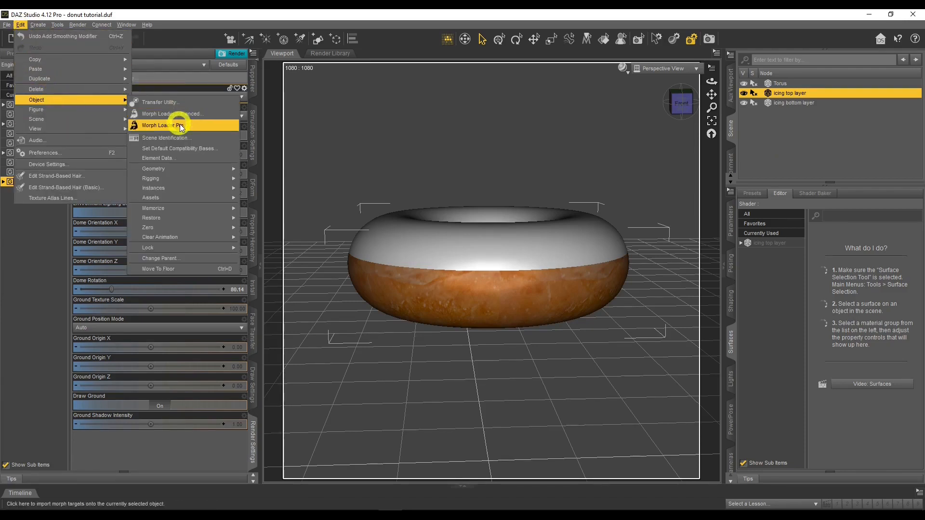
mouse_move(183, 167)
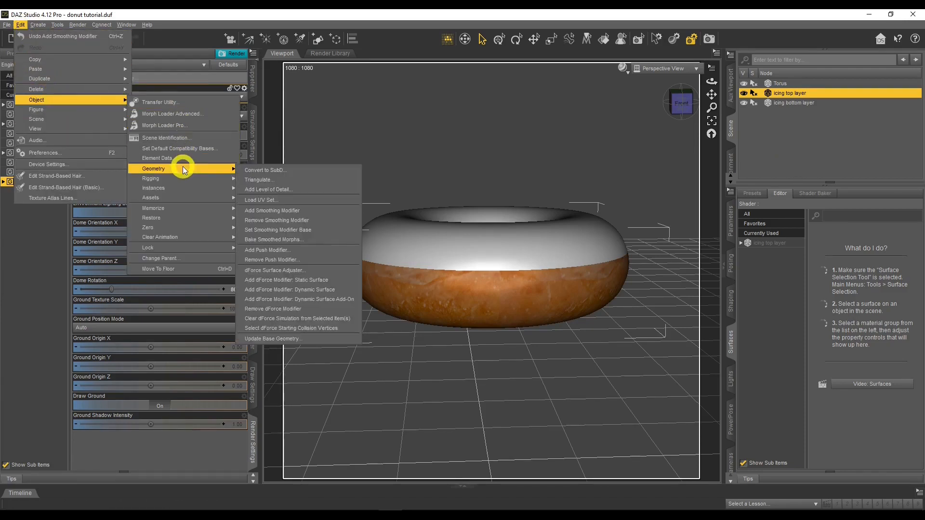
click(295, 250)
click(451, 276)
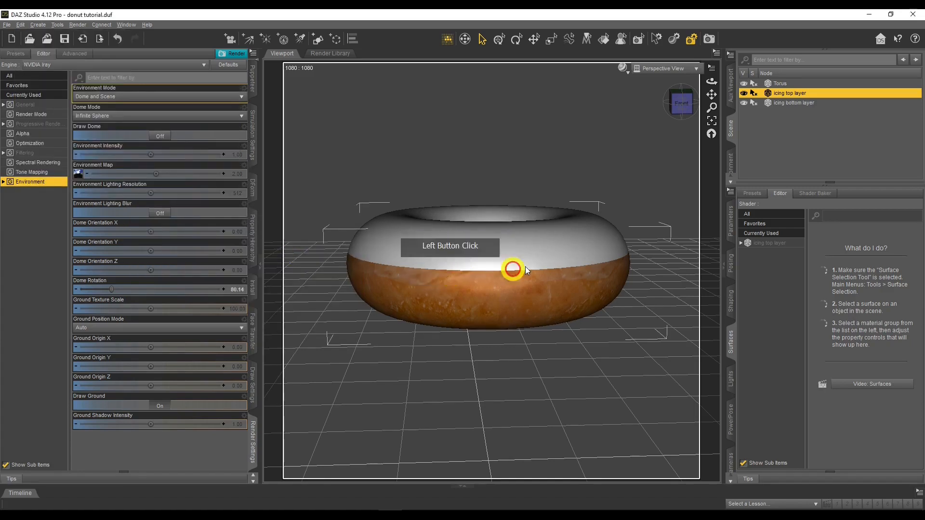
Add a Push Modifier to the icing bottom layer's geometry.
click(792, 103)
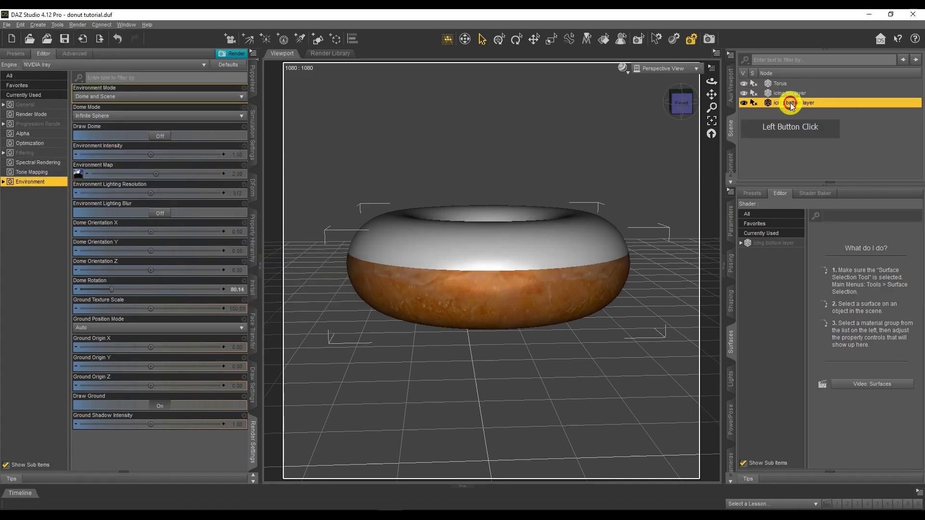
click(22, 25)
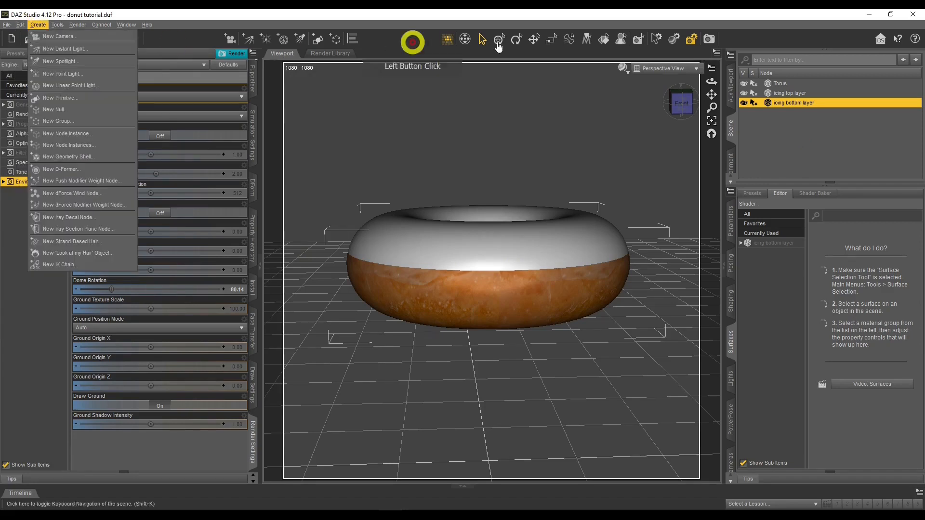
click(731, 55)
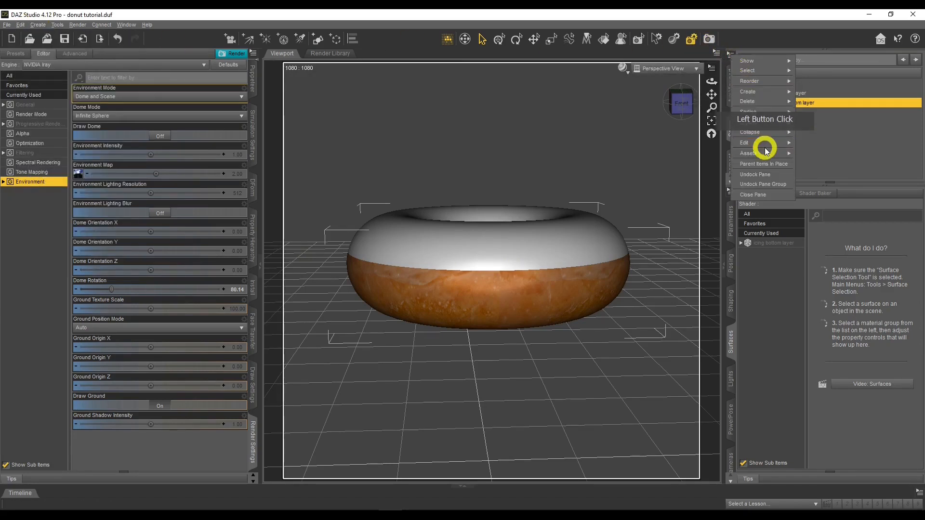
mouse_move(764, 143)
mouse_move(835, 175)
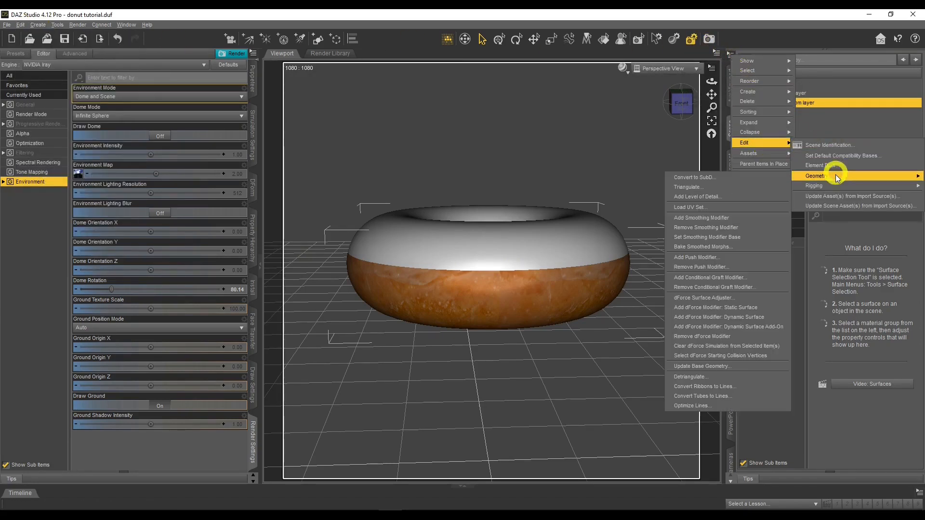
click(735, 257)
click(448, 279)
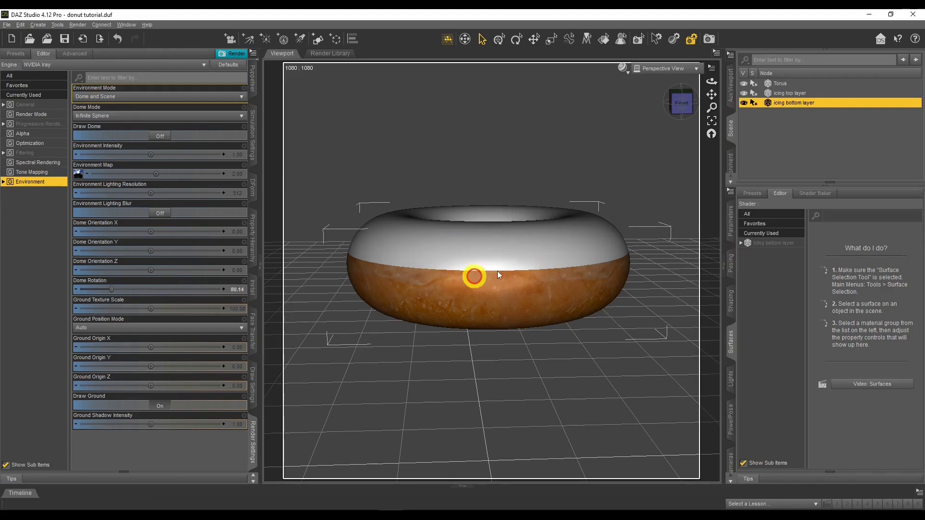
Set the icing top layer's mesh offset (push modifier) to 5.
click(795, 93)
click(792, 102)
click(792, 93)
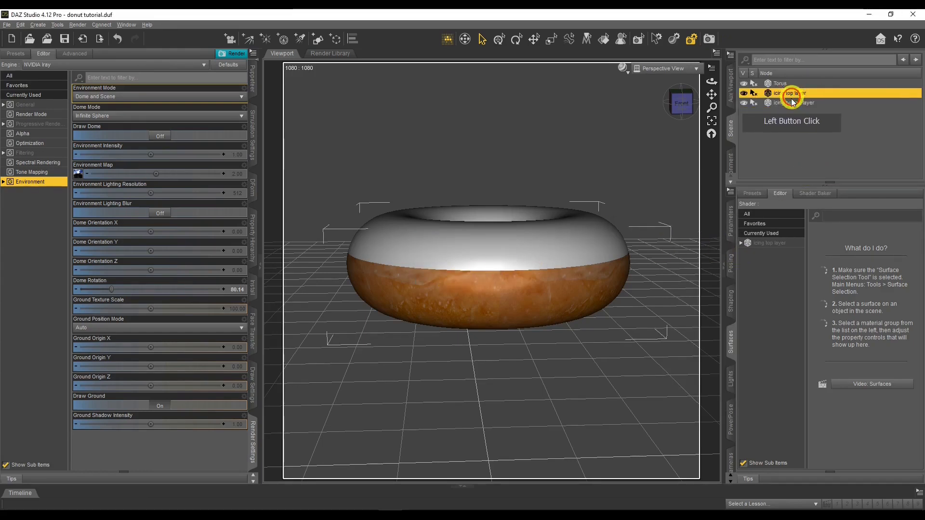
click(734, 232)
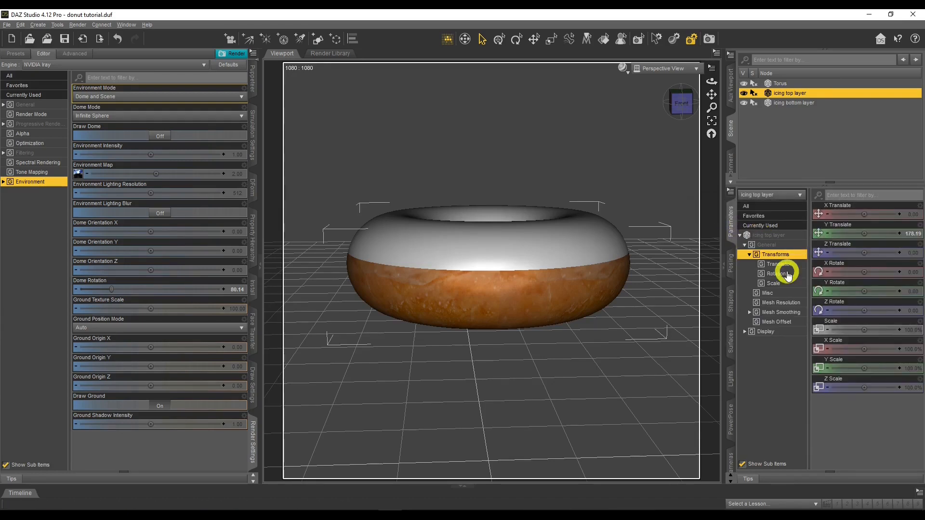
click(780, 323)
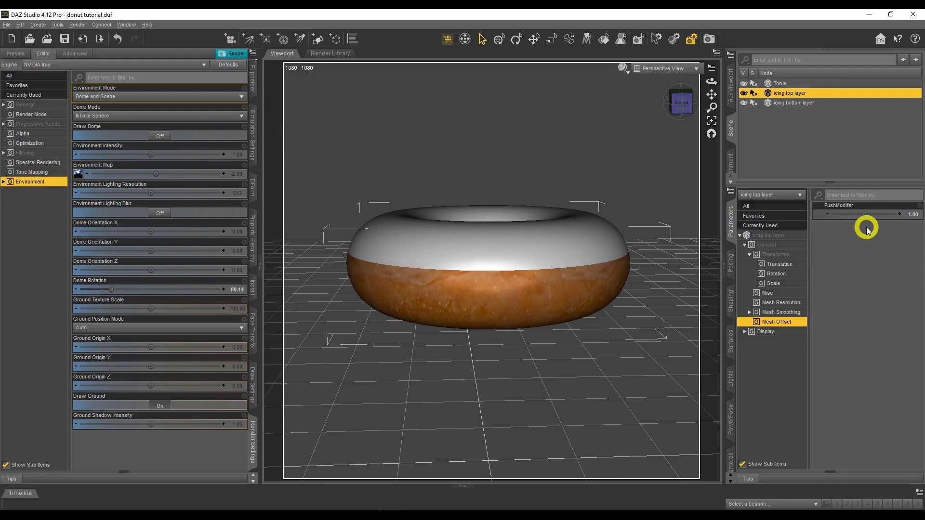
click(903, 218)
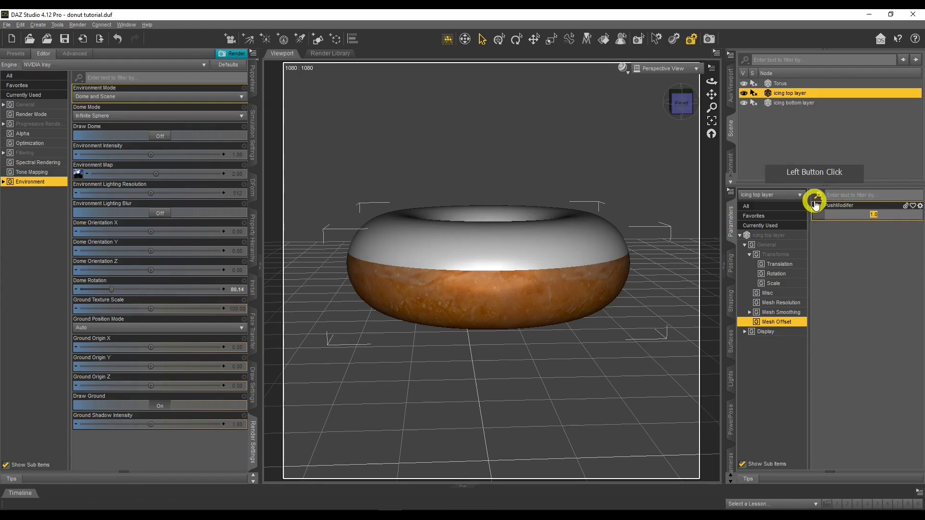
text(5)
key(Return)
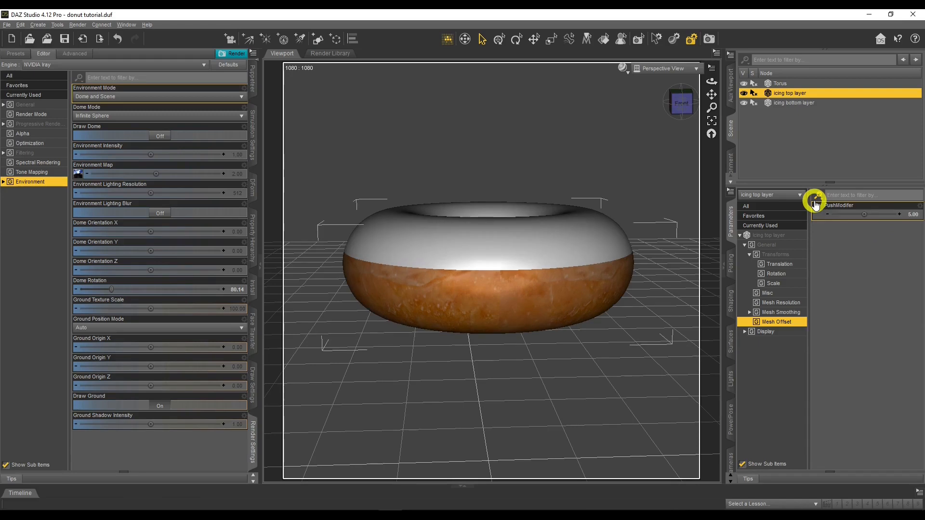
Set the icing bottom layer's mesh offset (push modifier) to 5.
click(811, 103)
click(912, 216)
text(5)
key(Return)
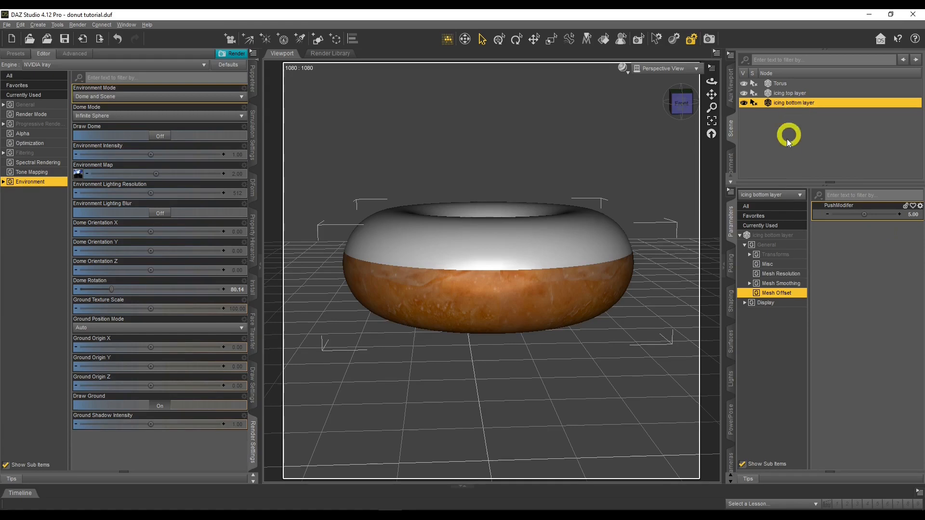
Set the Cutout Opacity of the dough surface on the icing top layer to 0.
click(785, 94)
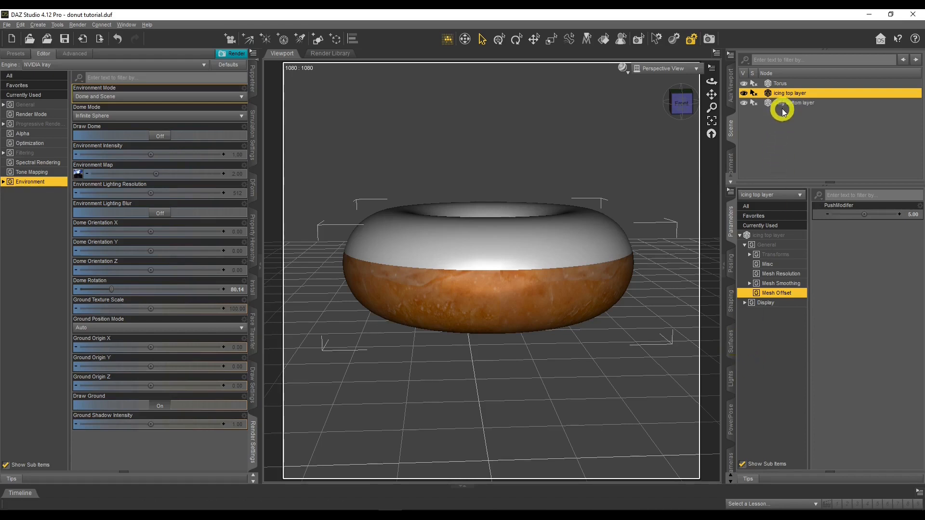
click(731, 341)
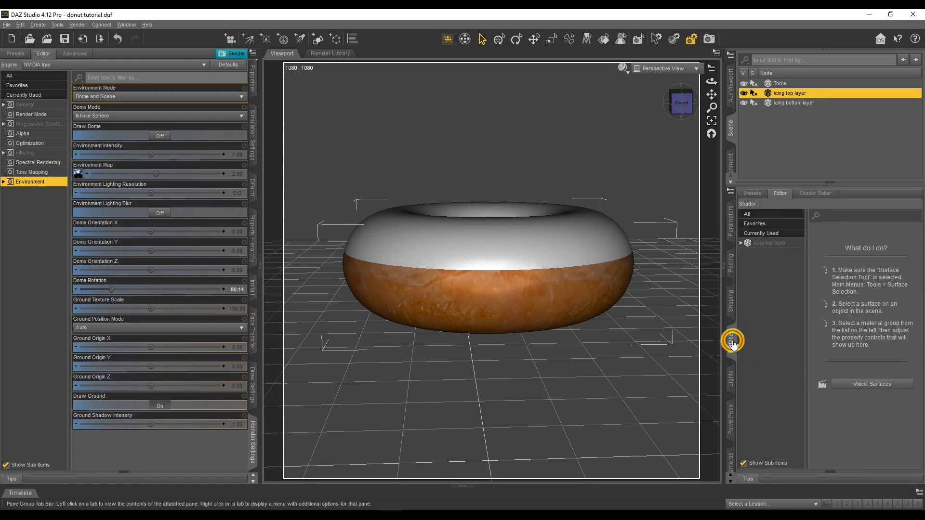
click(742, 243)
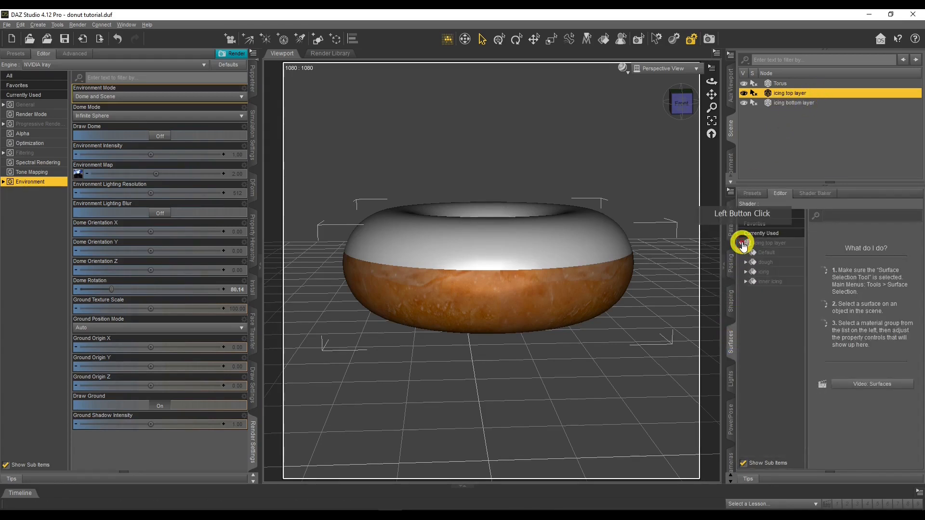
click(770, 263)
click(846, 219)
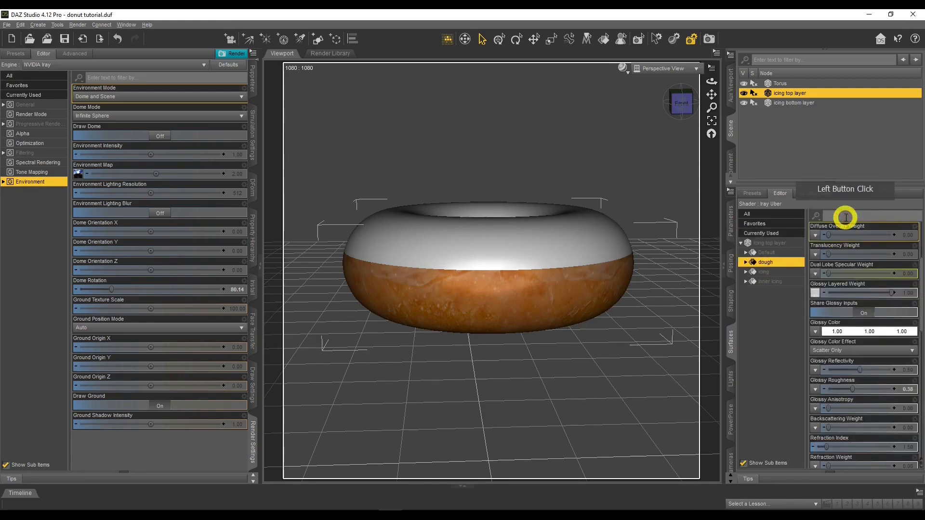
text(cu)
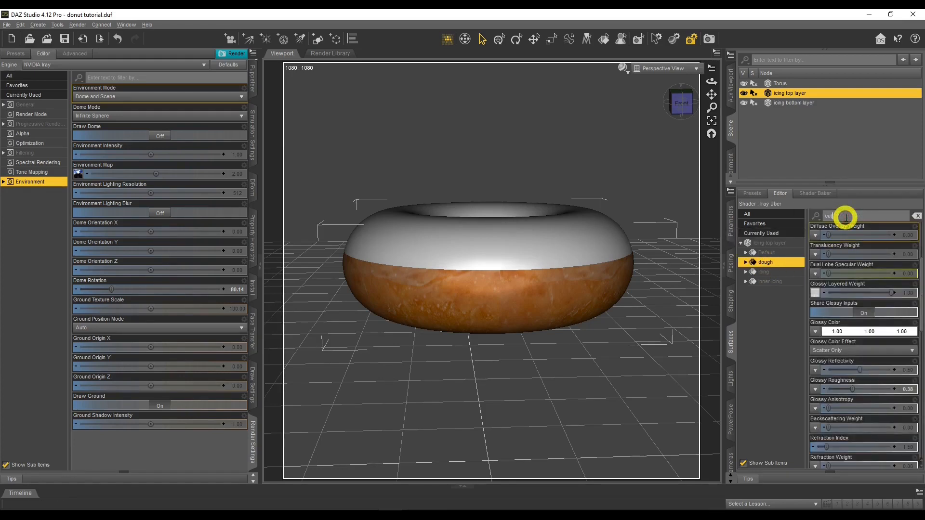
text(t)
drag(897, 235, 827, 234)
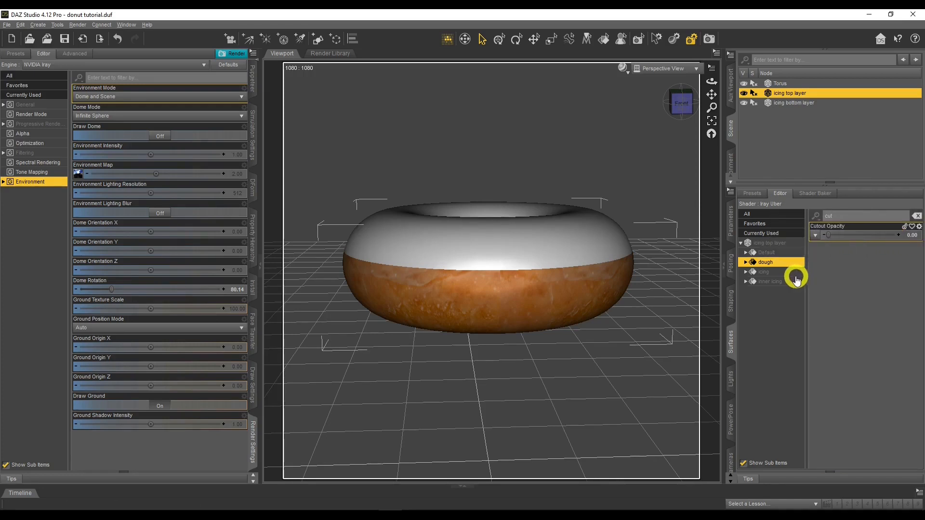
Set the Cutout Opacity of the dough and inner icing surfaces on the icing bottom layer to 0.
click(787, 104)
click(741, 243)
click(766, 262)
click(908, 235)
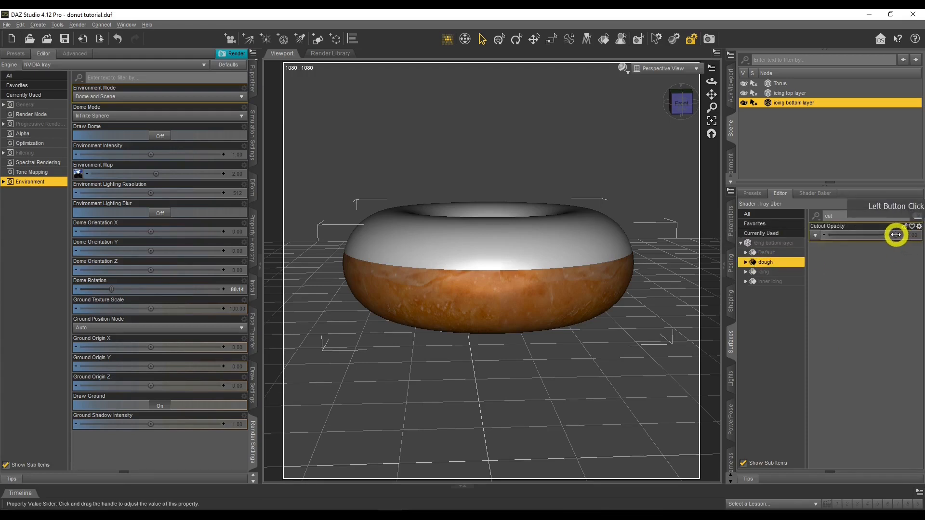
click(790, 282)
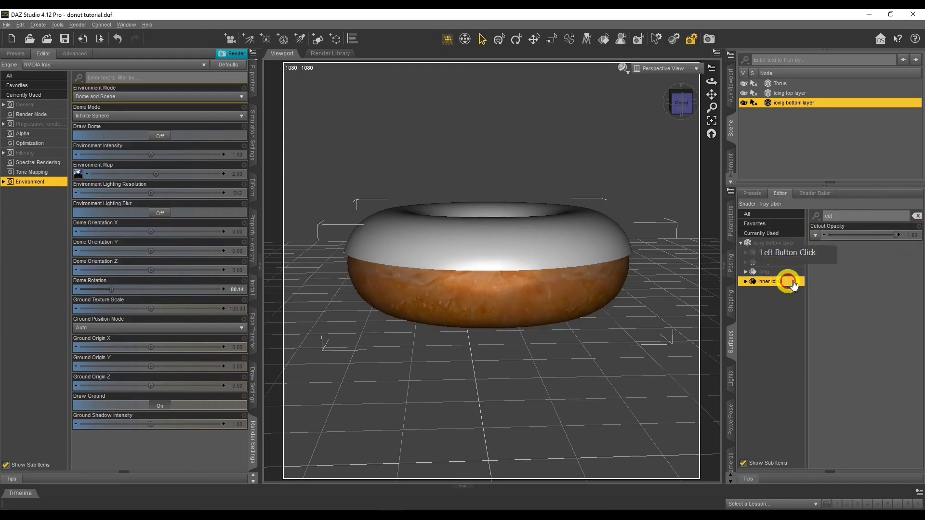
drag(896, 234, 810, 234)
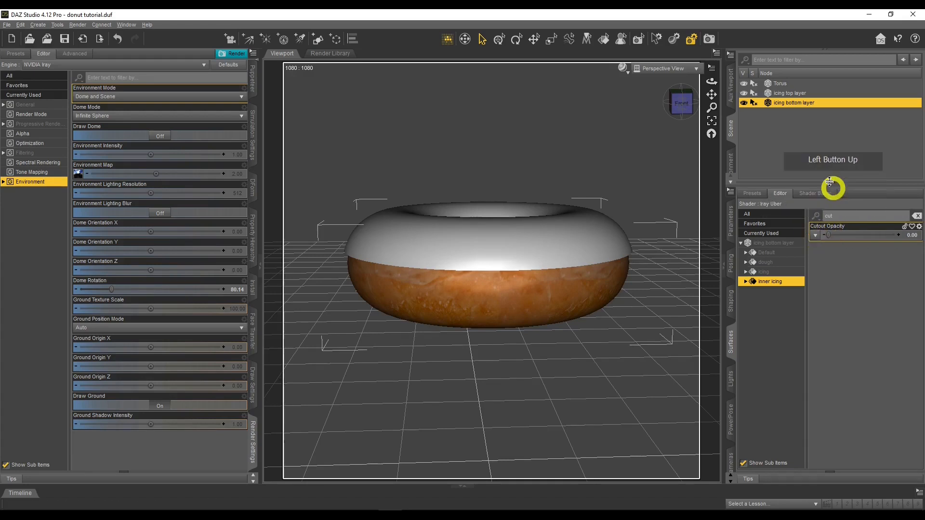
Hide the icing bottom layer and preview the donut from below in the NVIDIA Iray draw style.
click(743, 103)
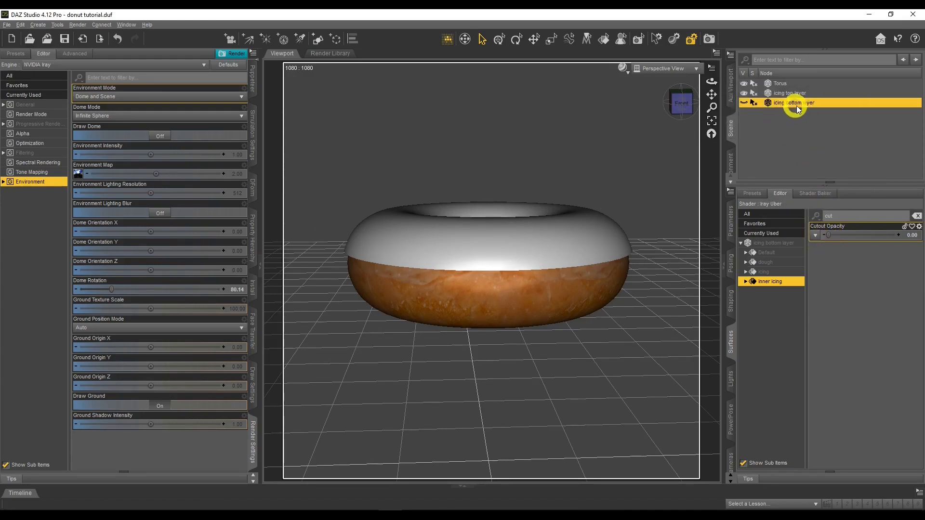
click(623, 68)
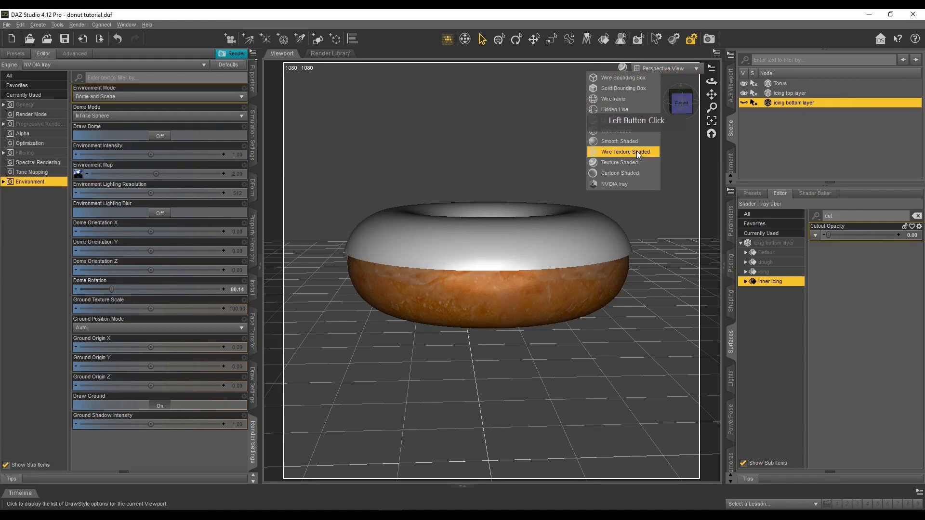
click(637, 181)
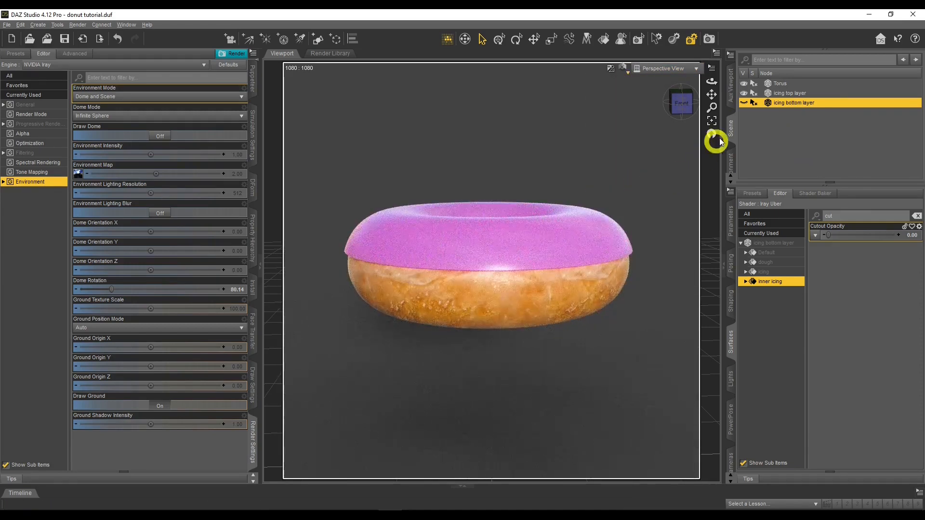
drag(713, 83, 712, 83)
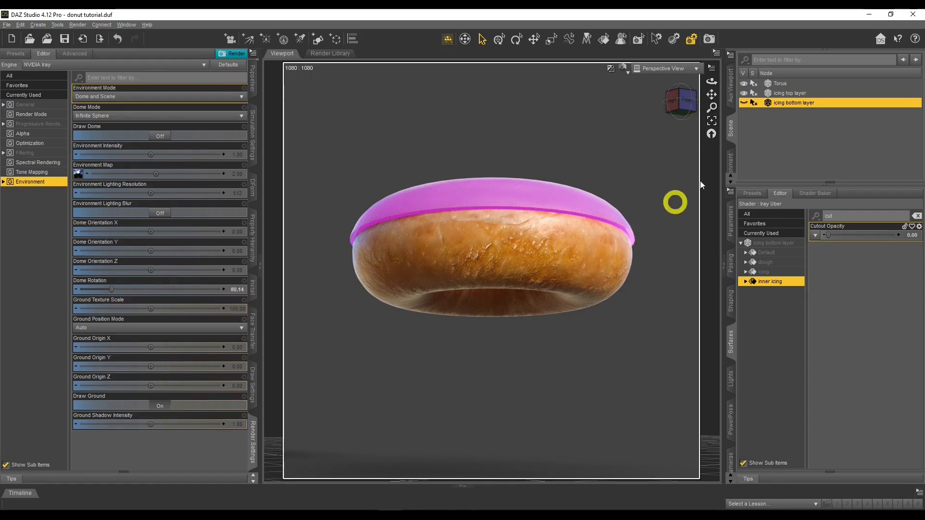
Show the icing bottom layer again and set its X Rotate to 180.
click(746, 104)
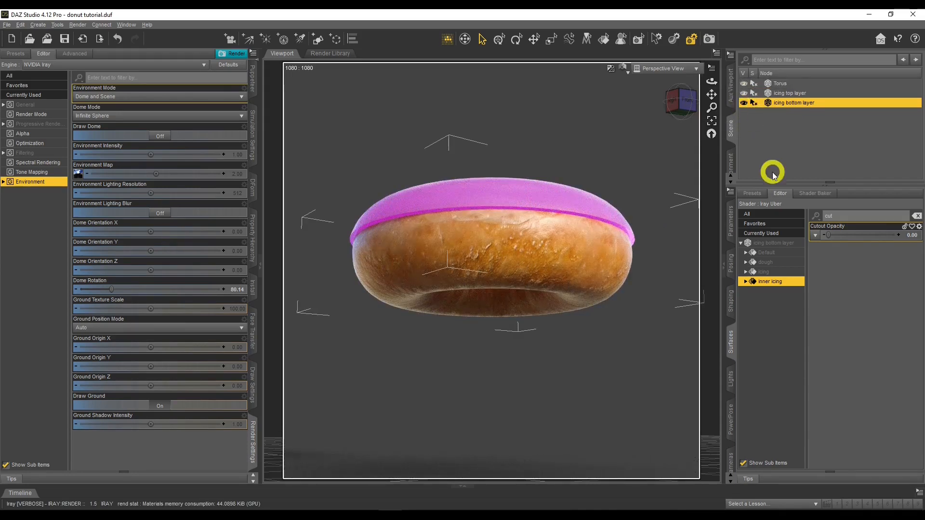
click(731, 223)
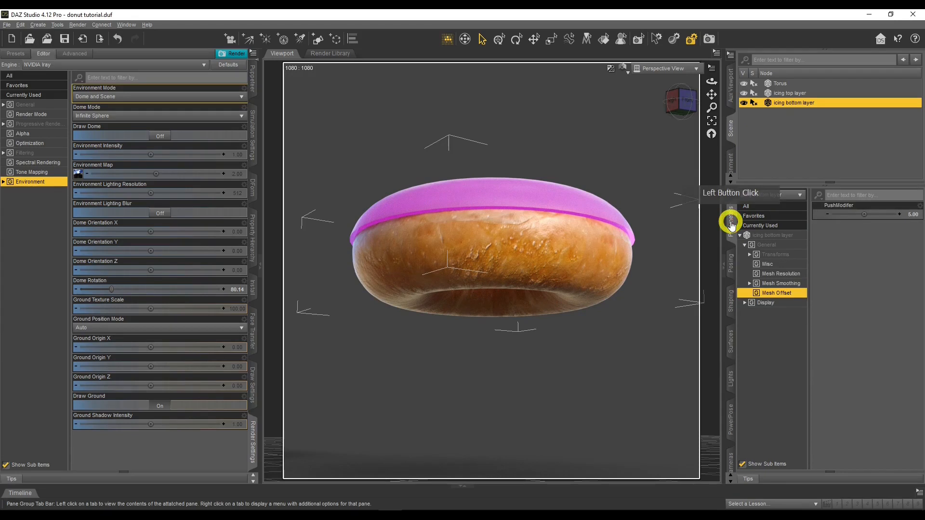
click(763, 246)
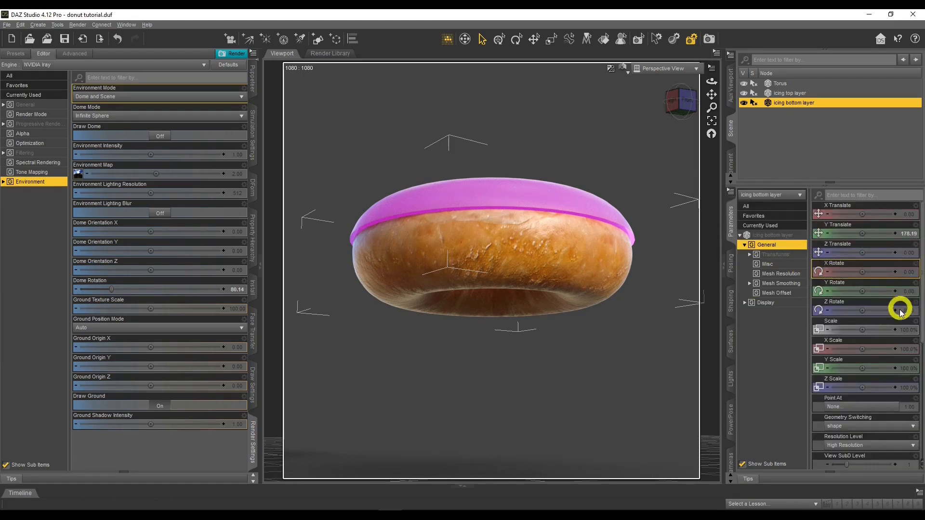
click(904, 273)
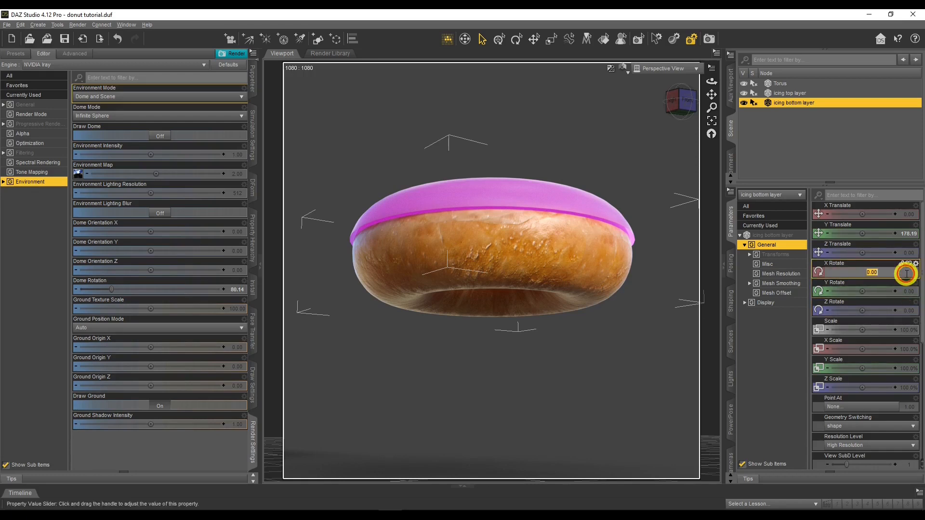
text(18)
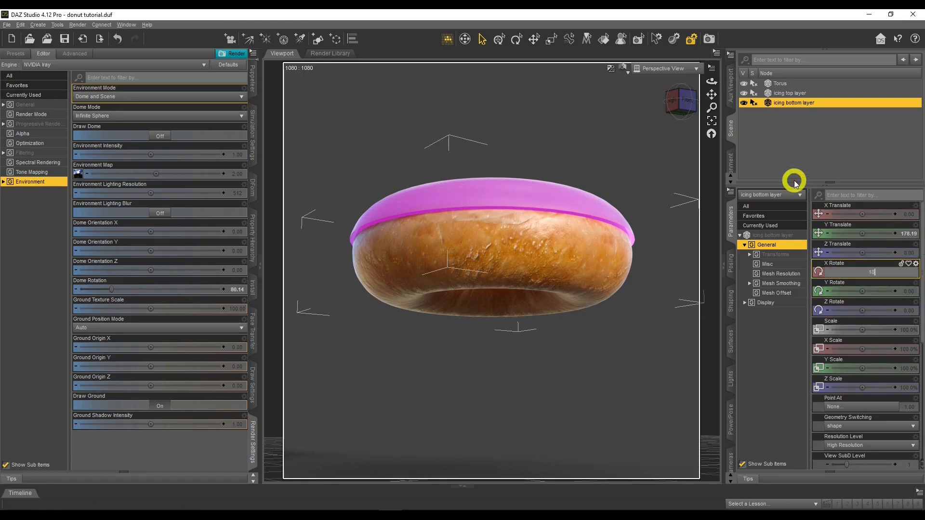
text(0)
key(Return)
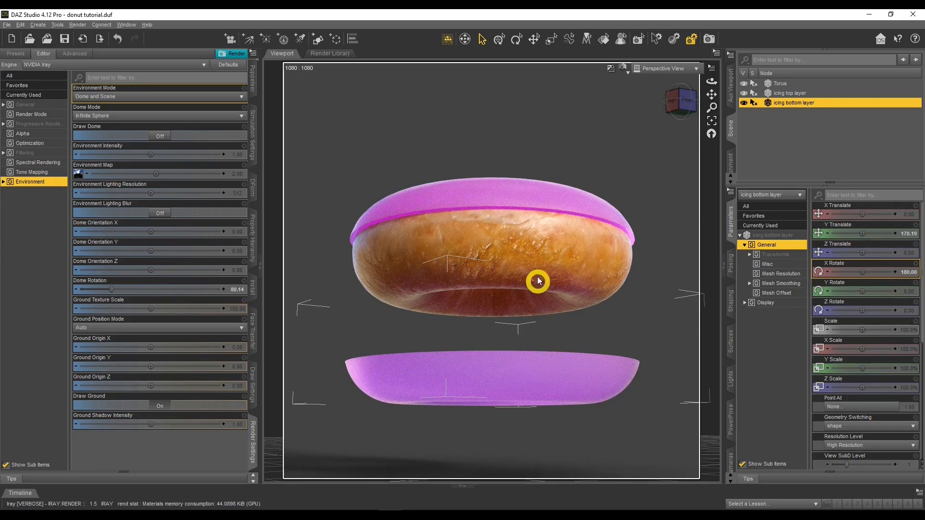
Raise the icing bottom layer to a Y Translate of 306.17 so it meets the top layer, and save the scene.
drag(860, 233, 864, 232)
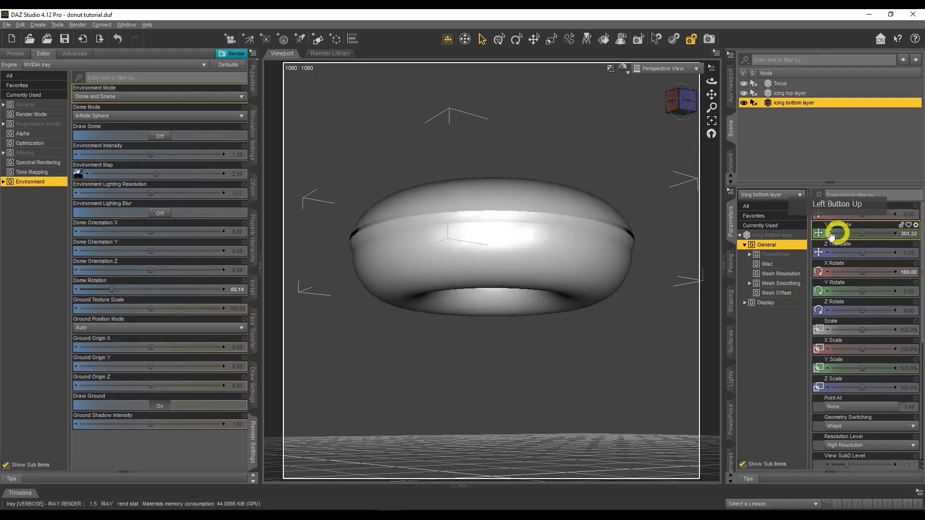
drag(715, 84, 715, 84)
drag(862, 233, 865, 233)
click(864, 234)
click(865, 234)
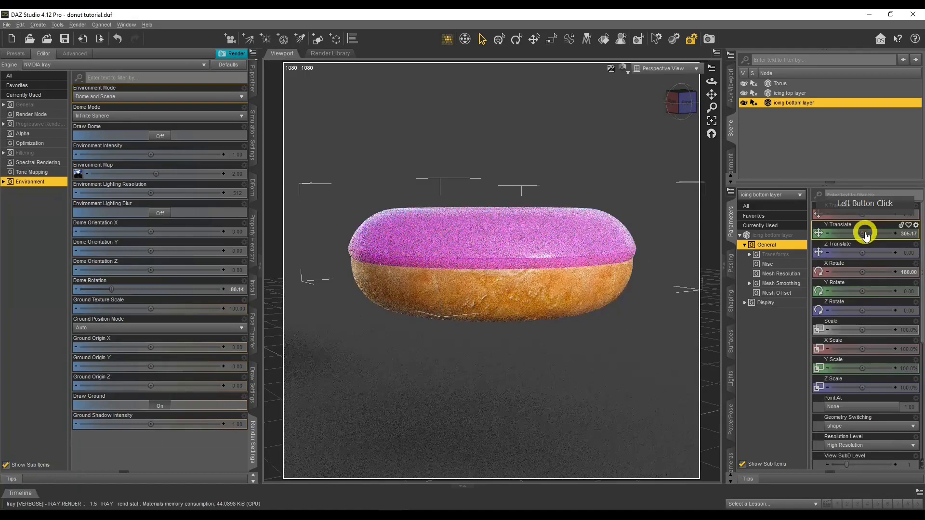
click(894, 234)
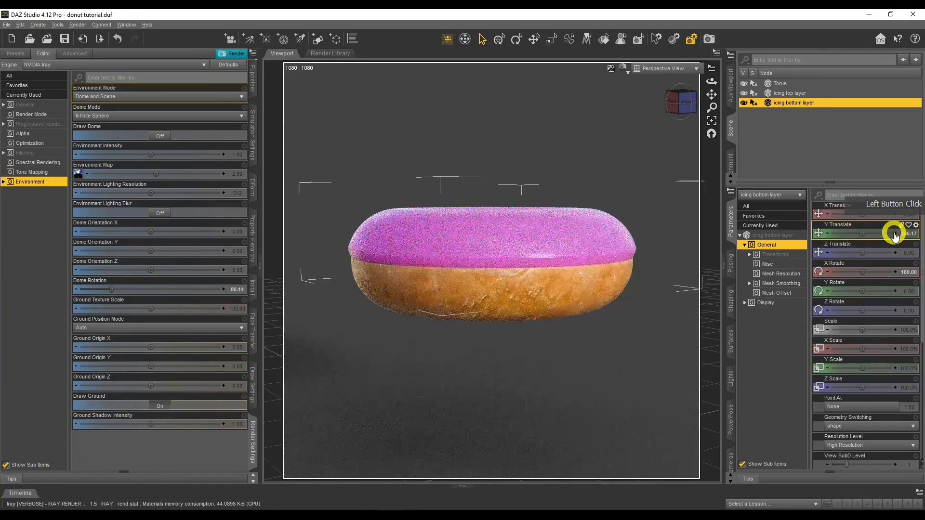
drag(712, 82, 712, 83)
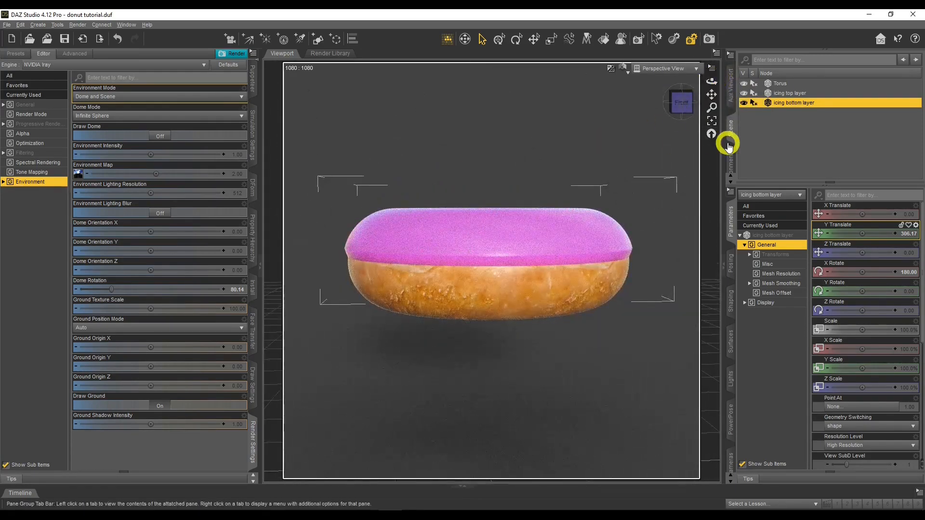
click(65, 38)
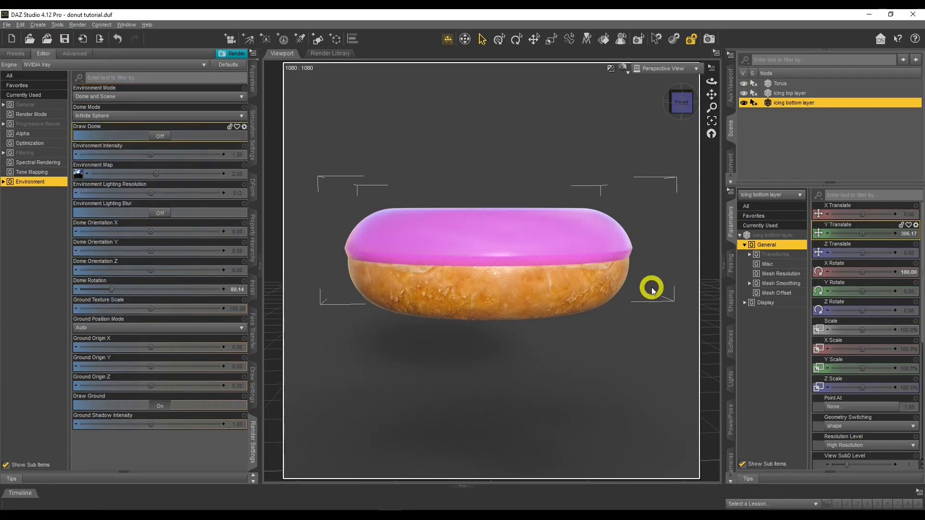
Select the icing and inner icing surfaces of both the icing top layer and the icing bottom layer.
drag(713, 81, 712, 83)
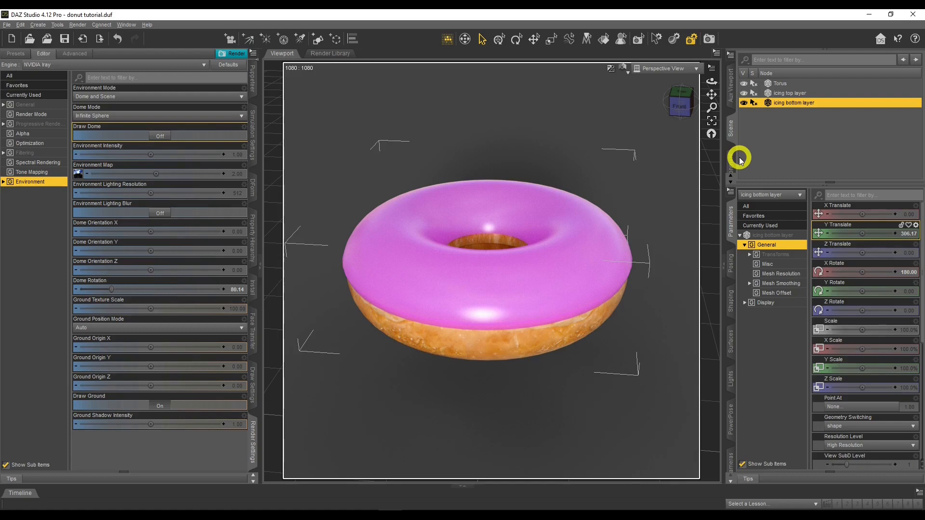
ctrl+click(795, 93)
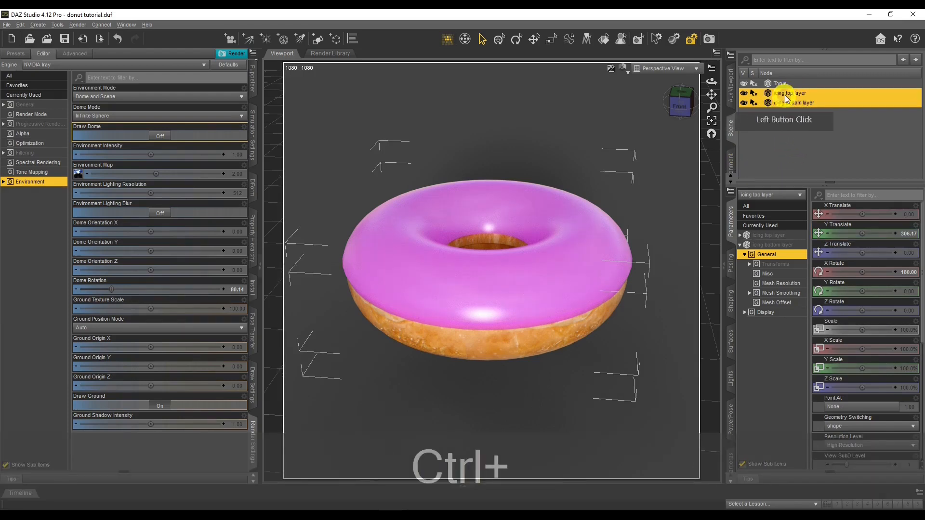
click(732, 341)
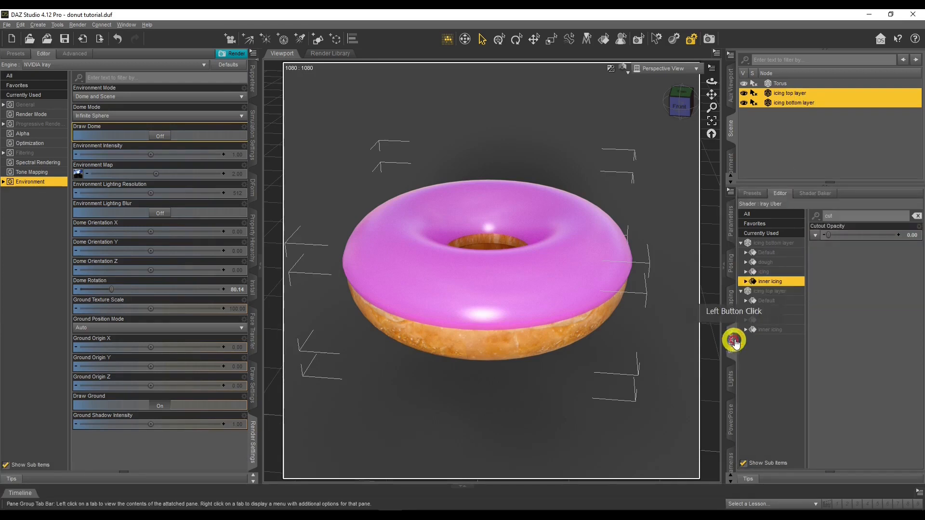
ctrl+click(774, 272)
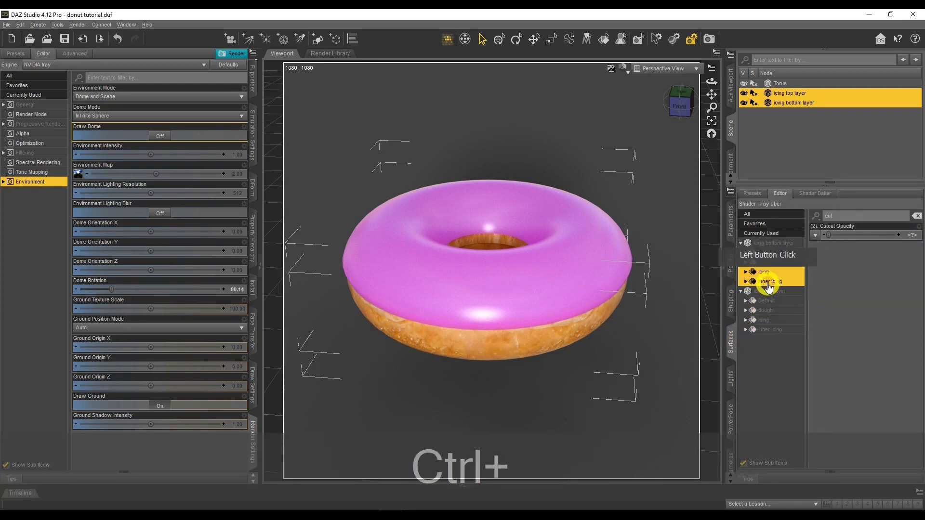
ctrl+click(766, 319)
ctrl+click(766, 329)
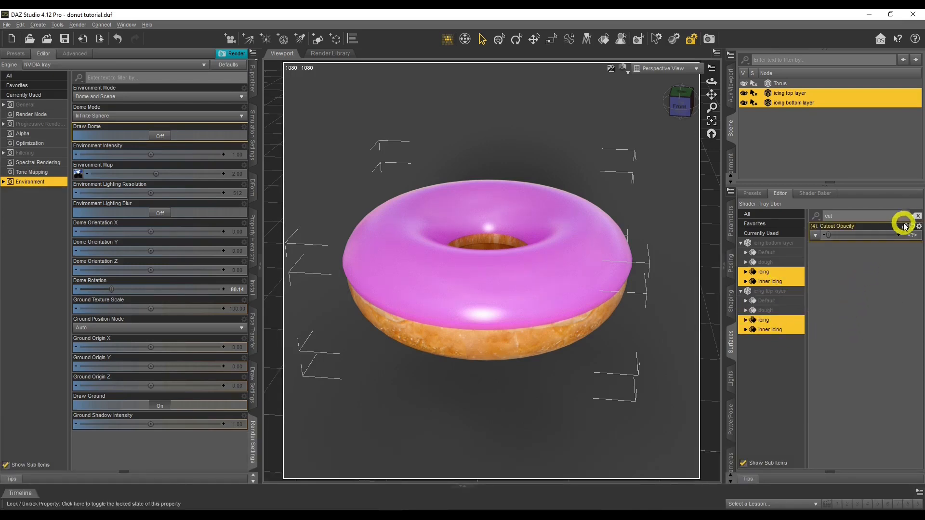
Clear the surface property filter and load the DisplacementMap image from Donut Textures as the Displacement Strength map.
click(918, 216)
click(853, 289)
scroll(848, 294, down, 8)
scroll(837, 306, down, 2)
scroll(837, 305, up, 2)
scroll(836, 312, down, 4)
click(818, 332)
click(825, 343)
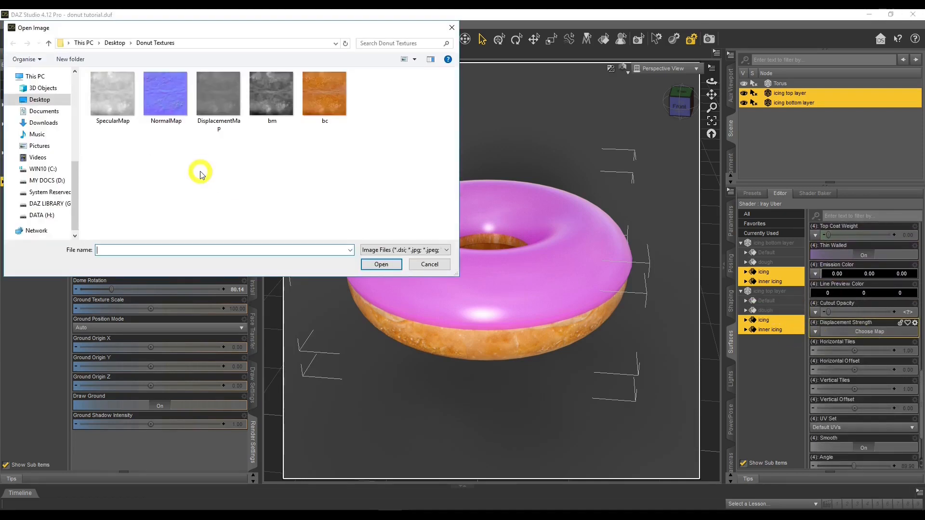
double_click(219, 112)
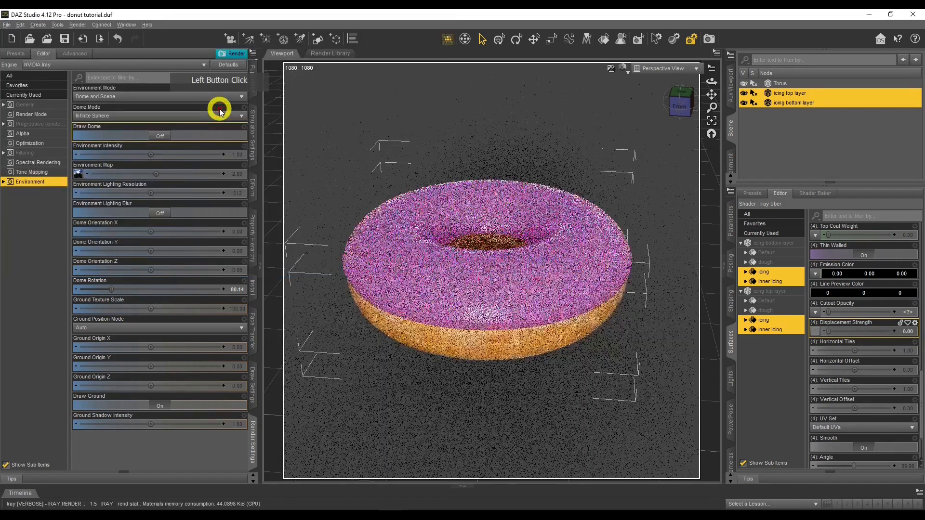
Turn off the limits of the Displacement Strength parameter and set its value to 20.
click(915, 322)
click(868, 329)
click(564, 261)
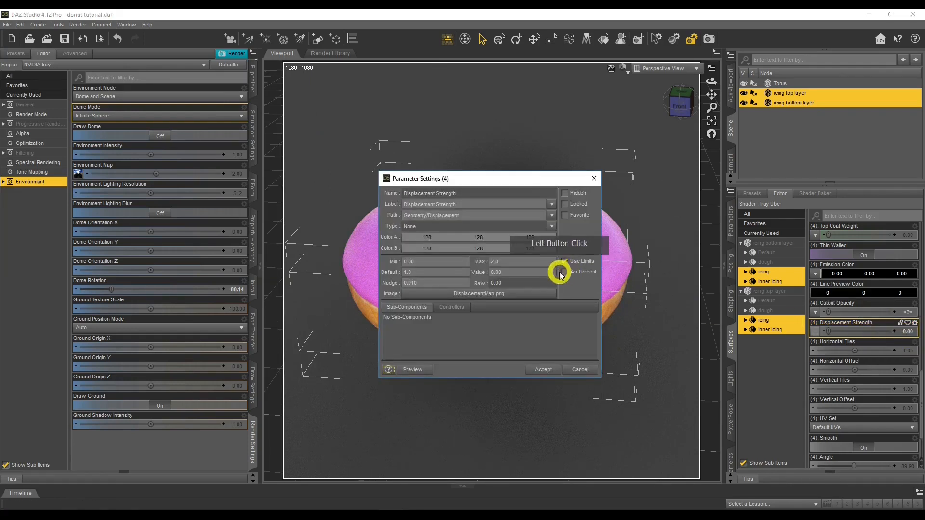
click(549, 369)
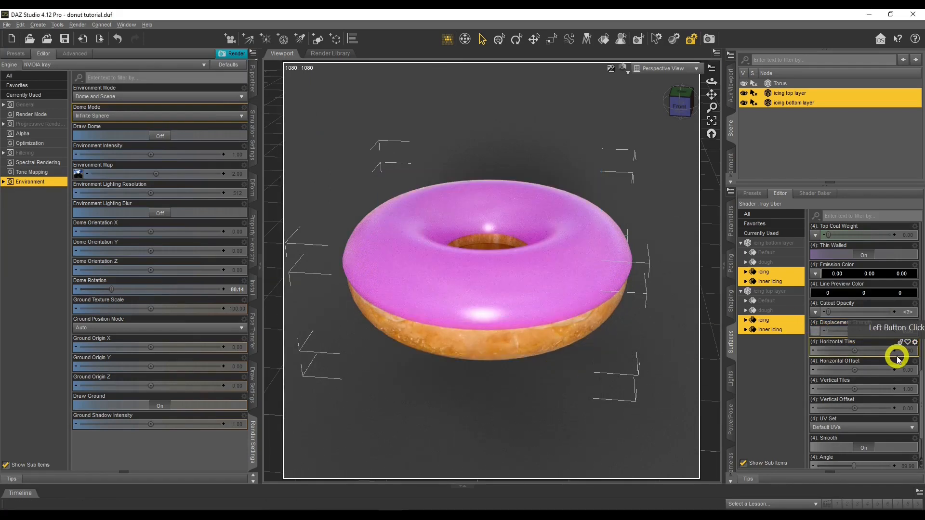
click(907, 332)
click(865, 310)
text(20)
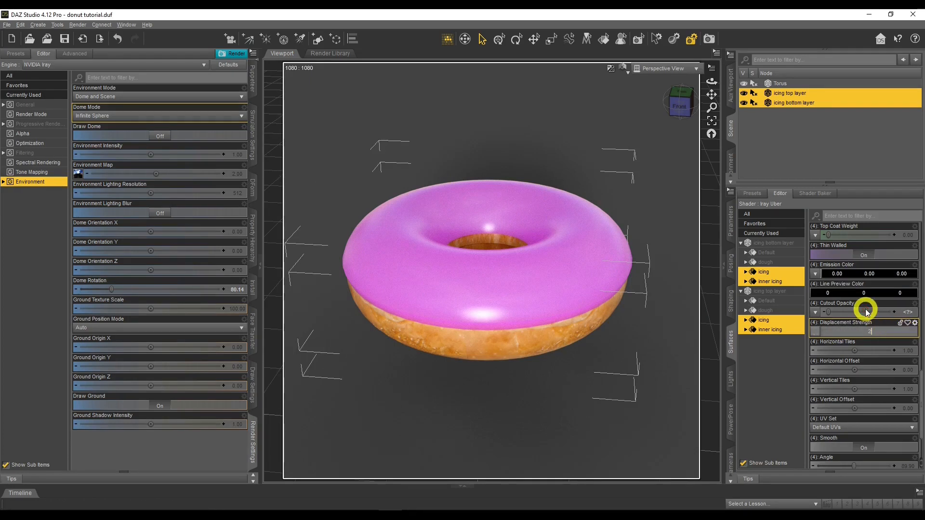
key(Return)
Set the Horizontal Tiles to 10 and the Vertical Tiles to 5 for the selected icing surfaces.
drag(707, 82, 708, 82)
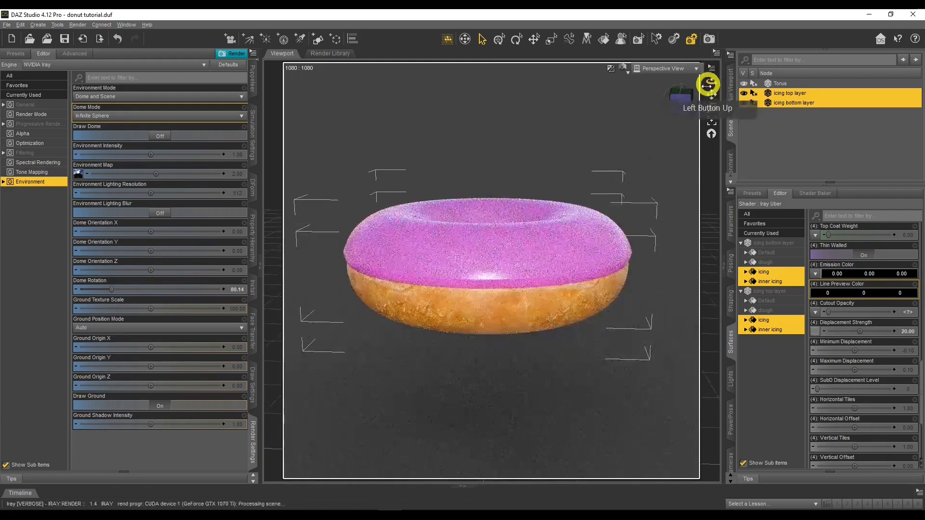
click(834, 457)
scroll(847, 399, down, 3)
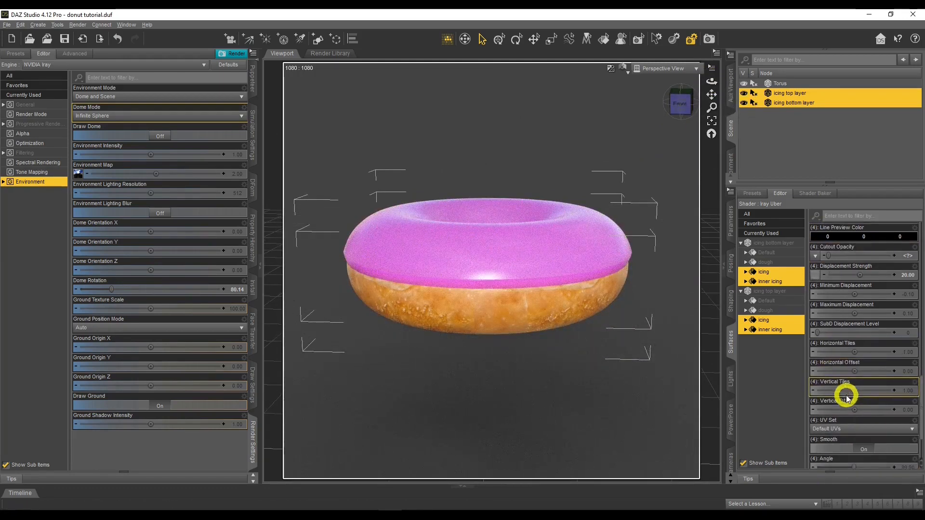
click(911, 346)
text(5)
key(Return)
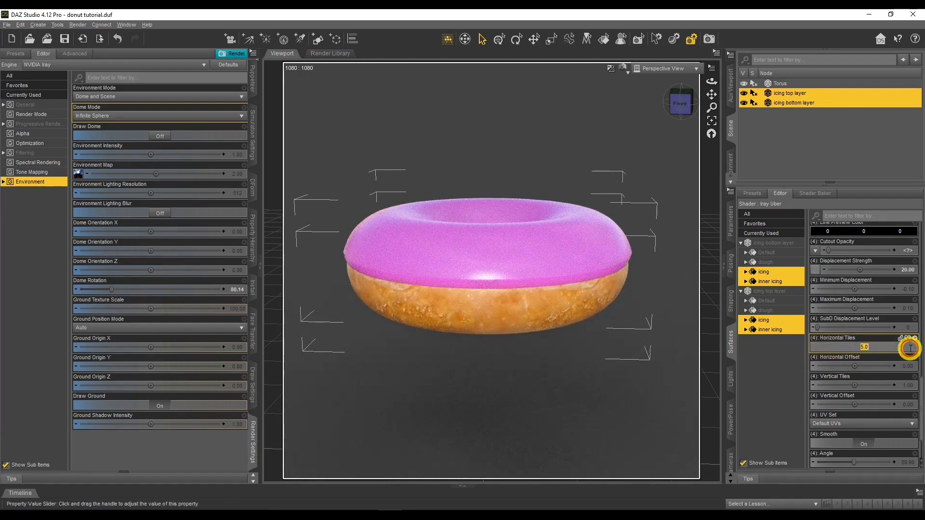
click(910, 350)
text(10)
key(Return)
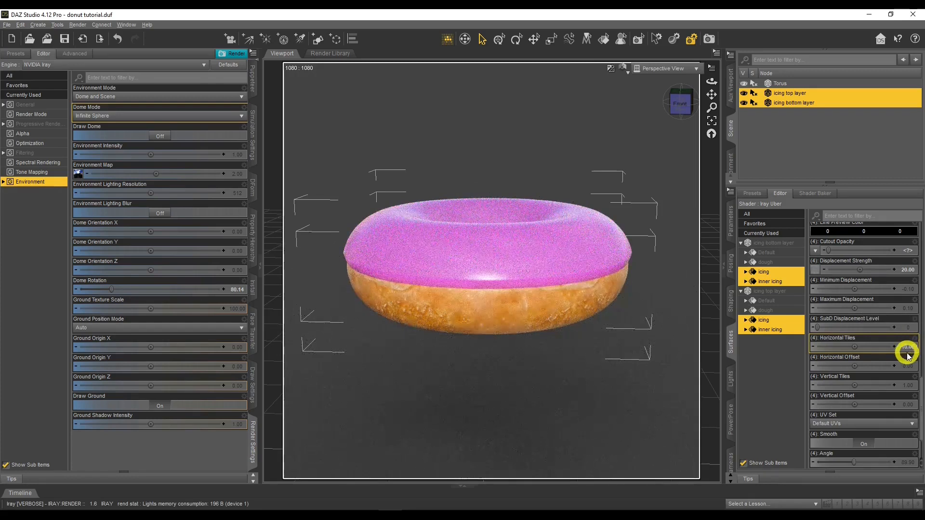
click(908, 386)
text(5)
key(Return)
Set the Displacement Strength of the icing surfaces to 50 and check the donut from the front.
drag(712, 82, 706, 82)
click(908, 270)
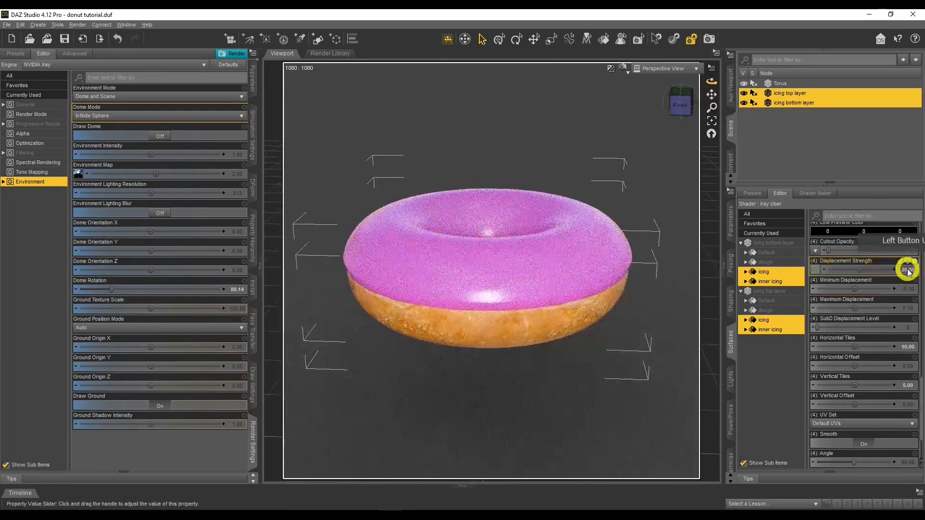
click(861, 207)
text(50)
key(Return)
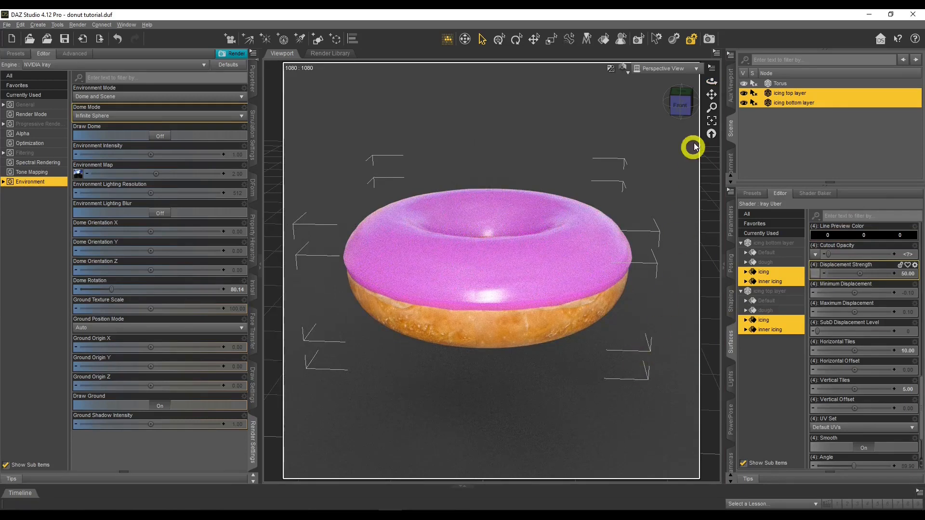
drag(712, 82, 563, 193)
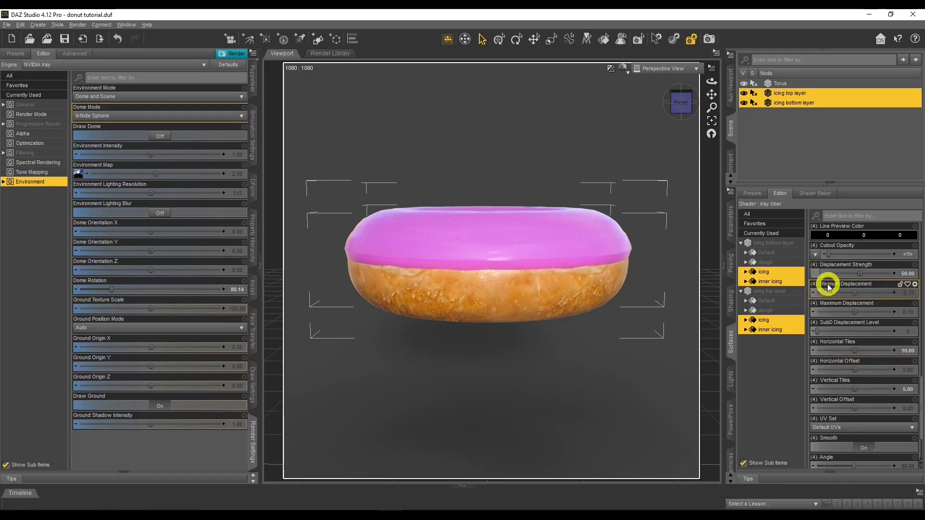
Replace the Displacement Strength map of the icing surfaces with the SpecularMap image.
click(816, 273)
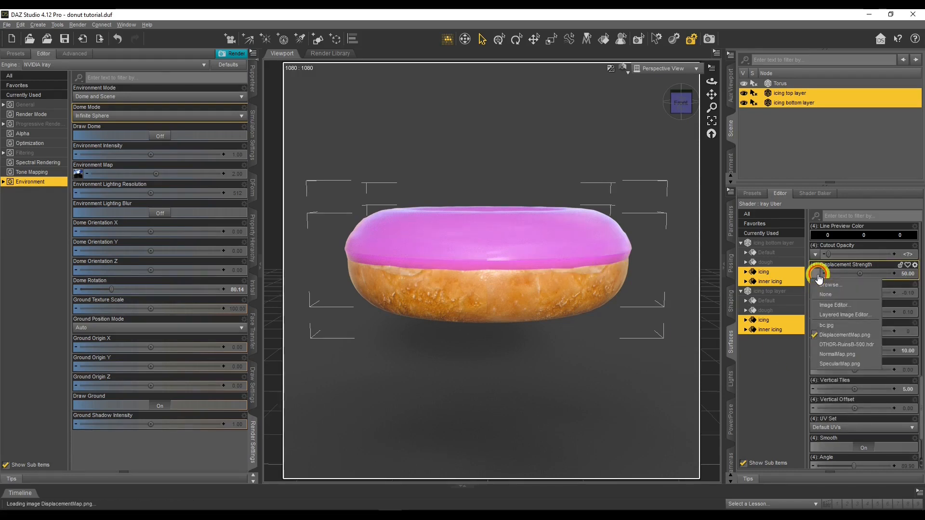
click(819, 283)
click(122, 174)
double_click(115, 94)
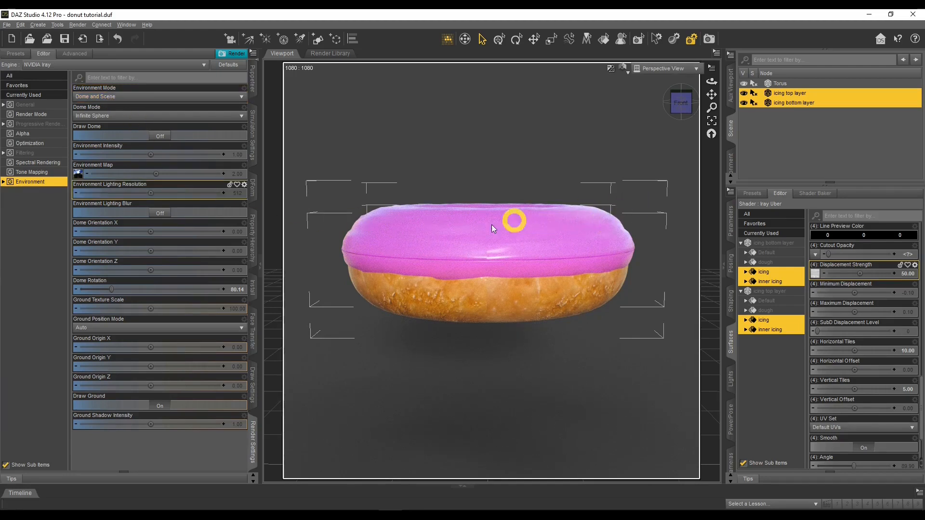
drag(714, 87, 712, 81)
Select only the icing bottom layer and raise its Y Translate to 307.17 to close the seam between the layers.
click(791, 108)
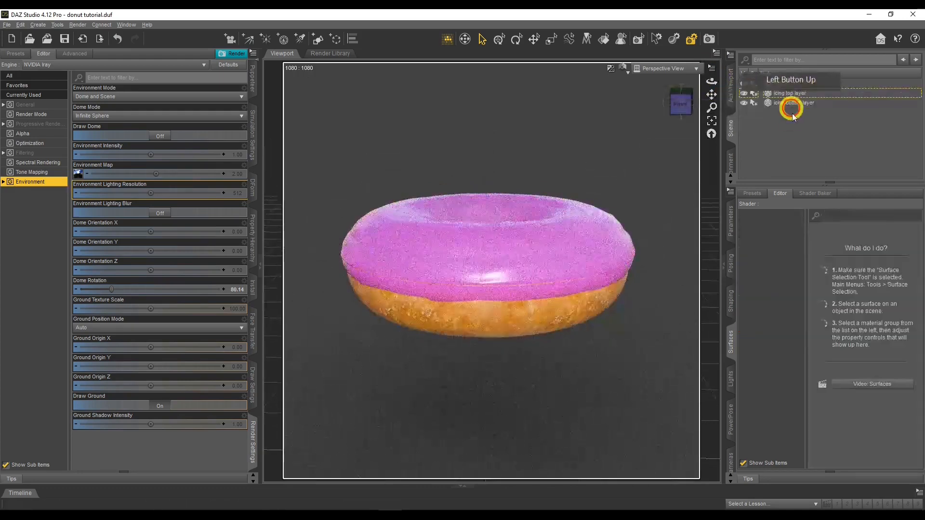
click(731, 222)
click(889, 237)
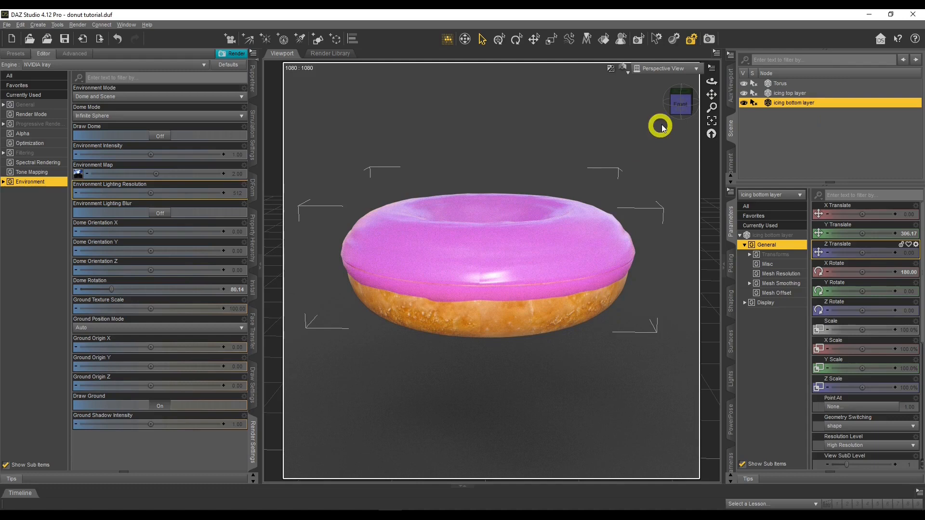
drag(712, 80, 712, 84)
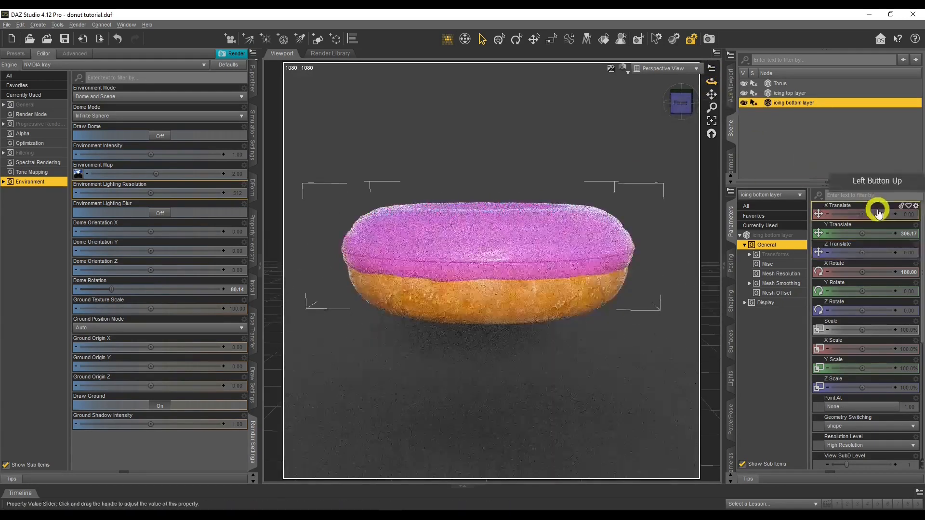
click(896, 235)
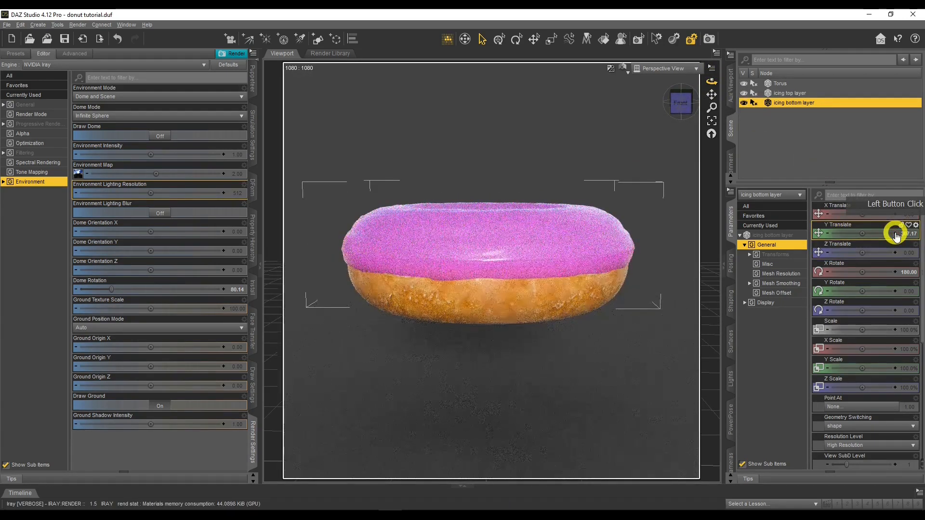
click(896, 235)
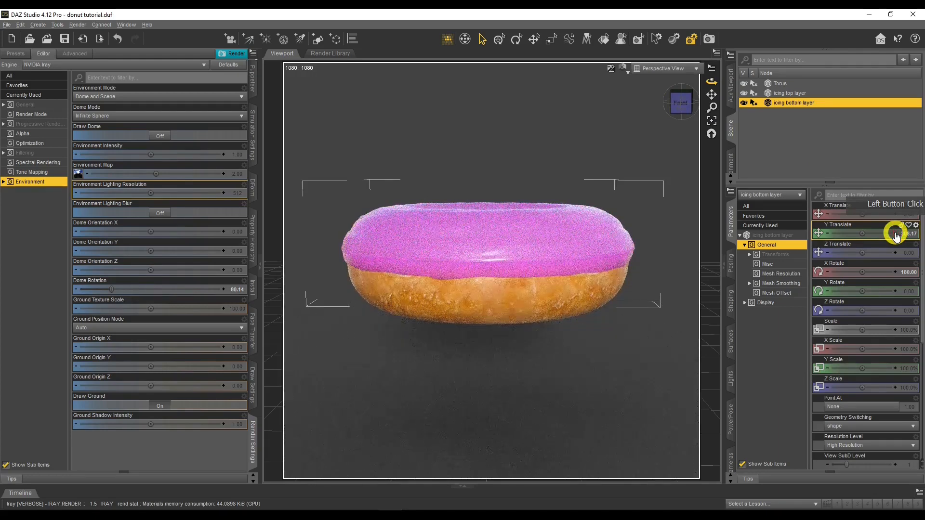
click(829, 235)
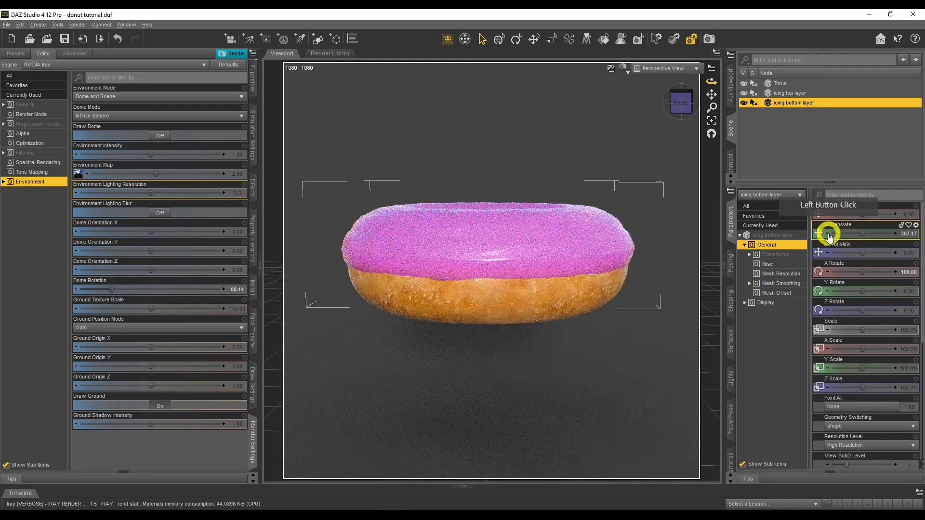
drag(711, 79, 714, 79)
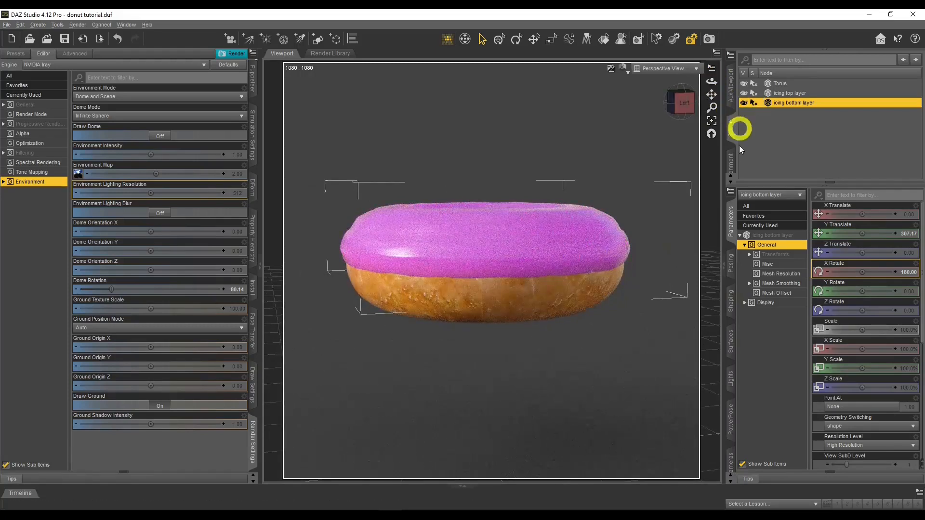
Select both icing layers, bring up their surface settings and examine the displaced icing from above.
ctrl+click(791, 93)
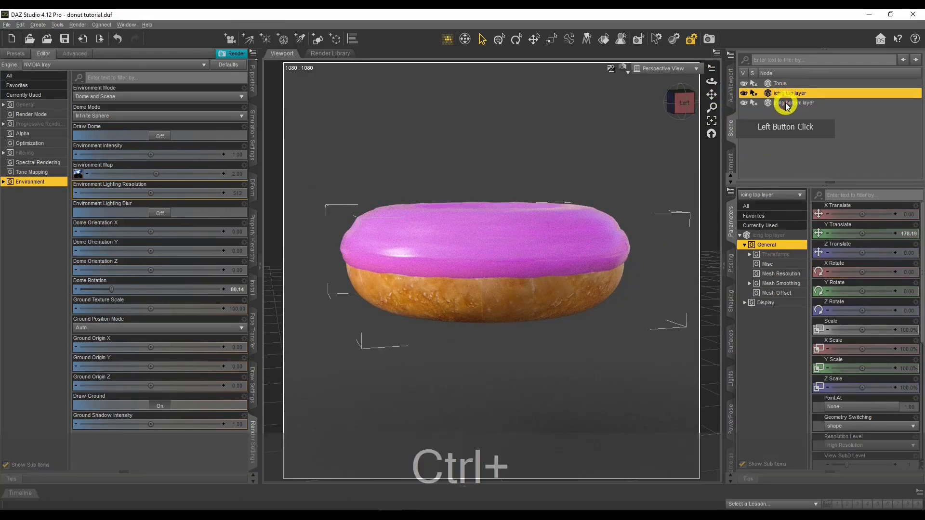
click(731, 341)
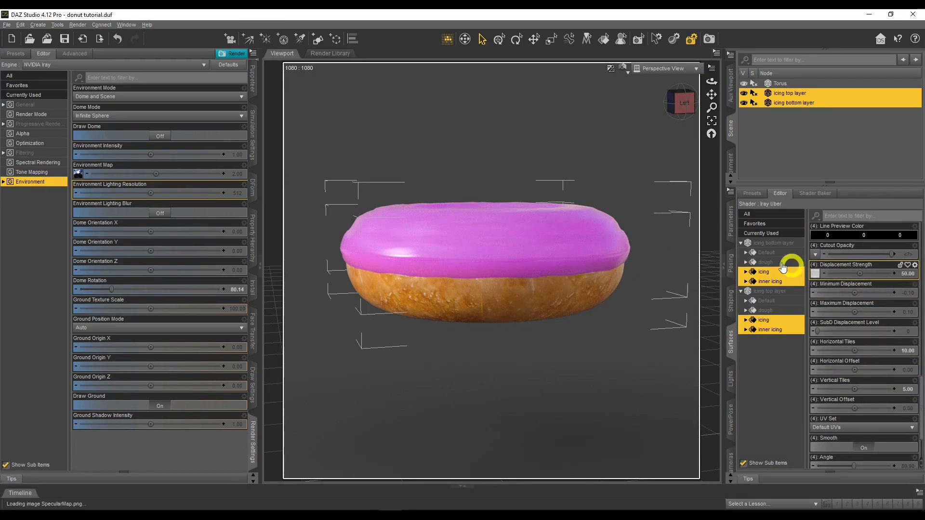
drag(712, 82, 711, 90)
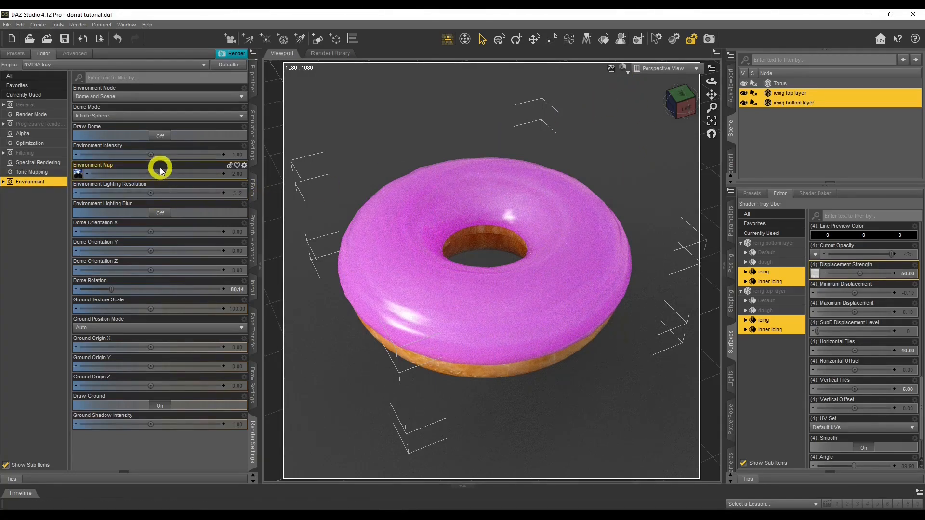
Set the Environment Map value to 3 and check the brighter donut from the side.
click(235, 174)
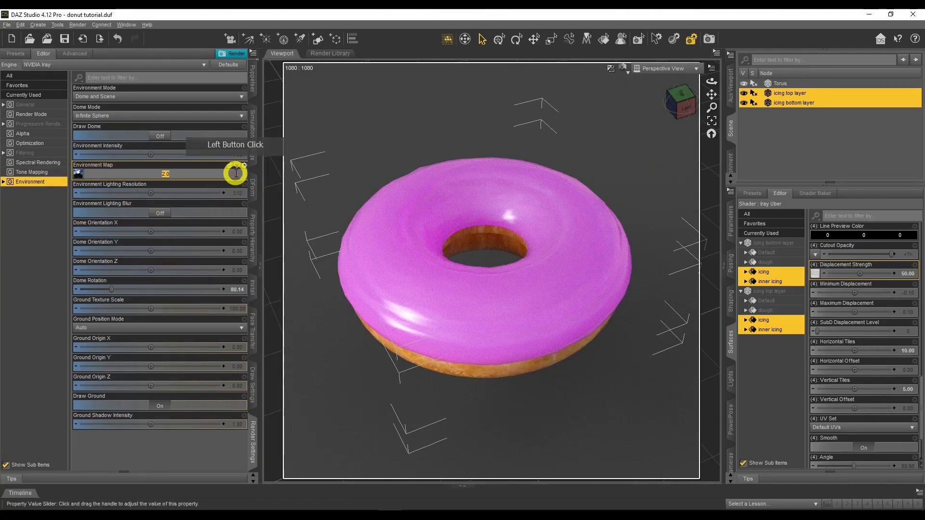
text(5)
key(Return)
double_click(236, 174)
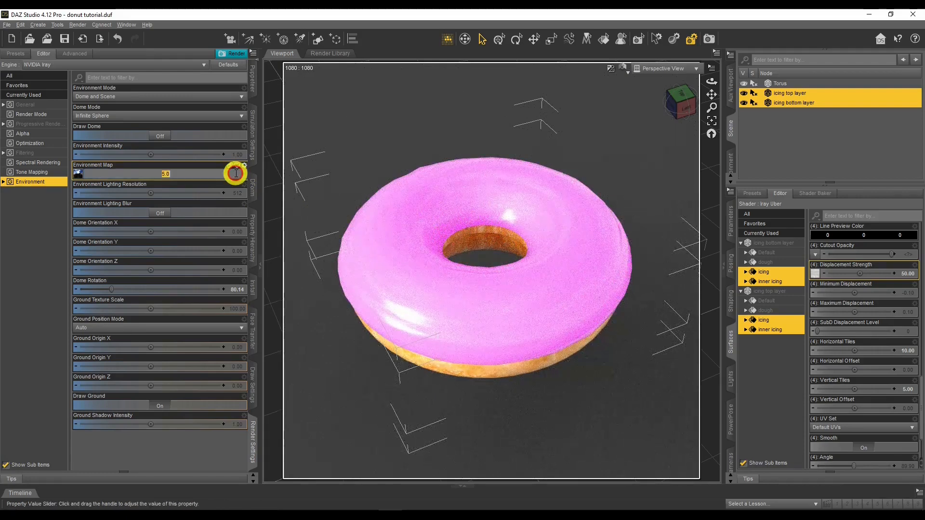
key(Return)
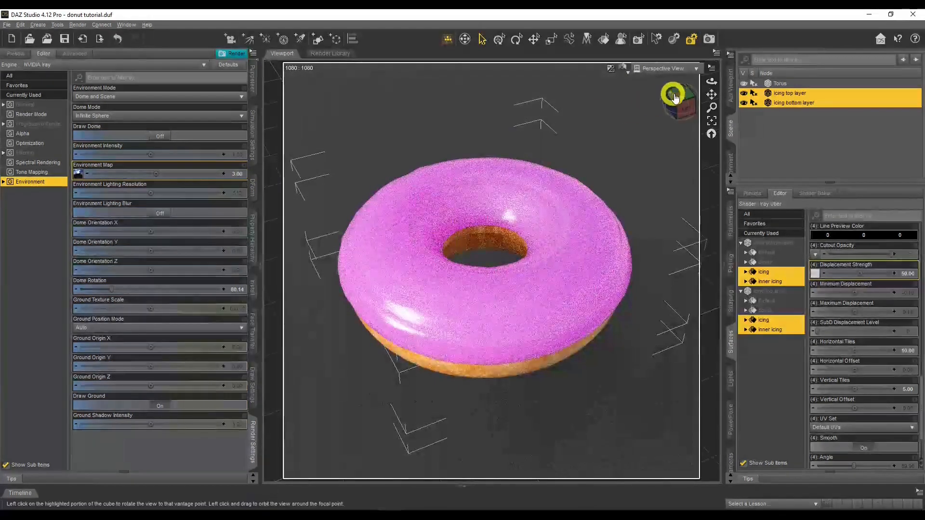
mouse_move(713, 82)
mouse_down()
mouse_move(730, 72)
mouse_move(713, 87)
mouse_up()
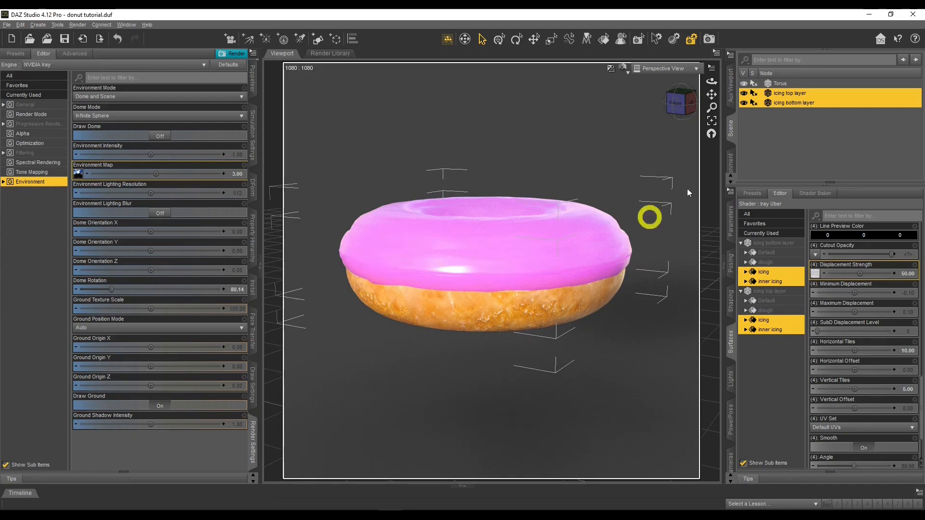
drag(714, 84, 713, 83)
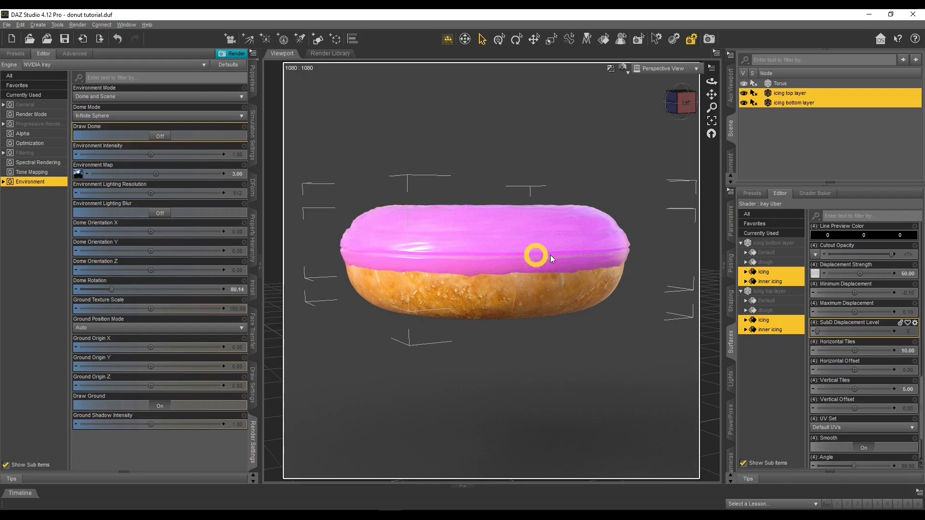
drag(710, 82, 710, 81)
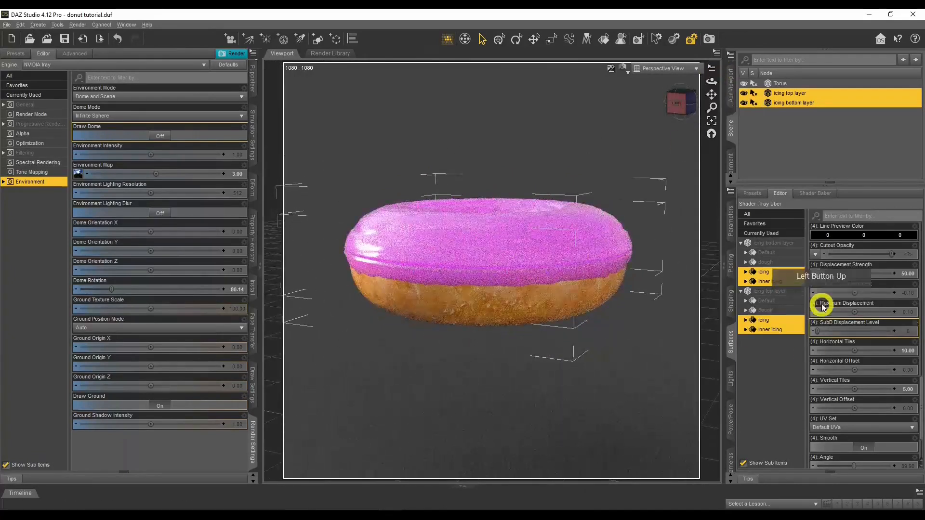
Replace the Displacement Strength map of the icing surfaces with the bm image from the Donut Textures folder.
mouse_move(821, 278)
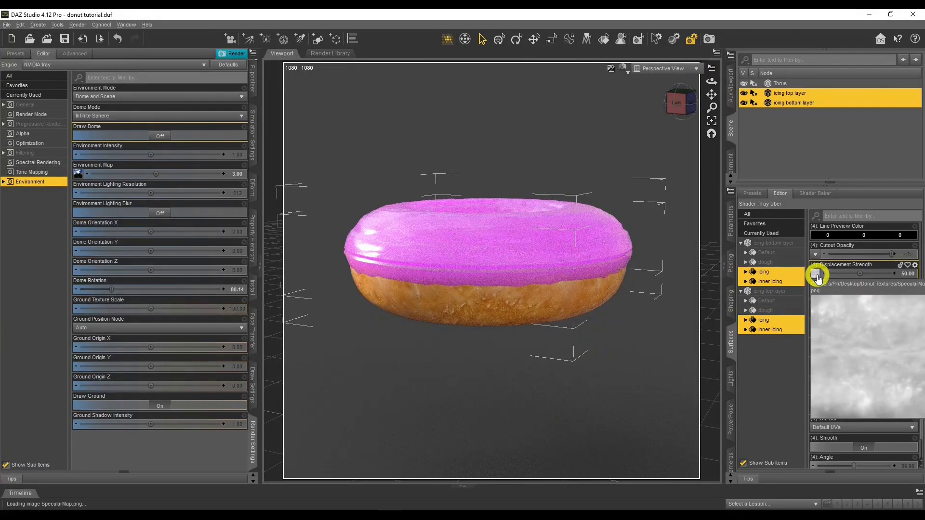
click(818, 276)
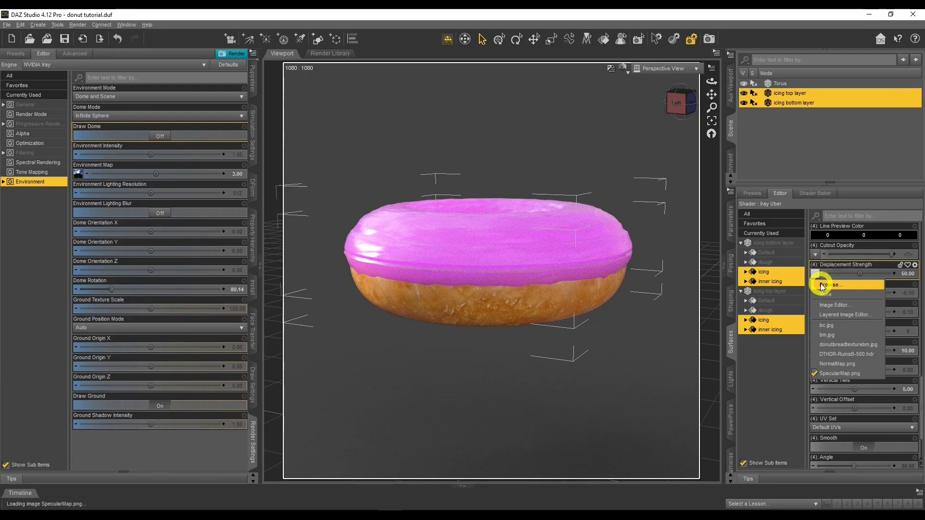
click(823, 286)
click(330, 203)
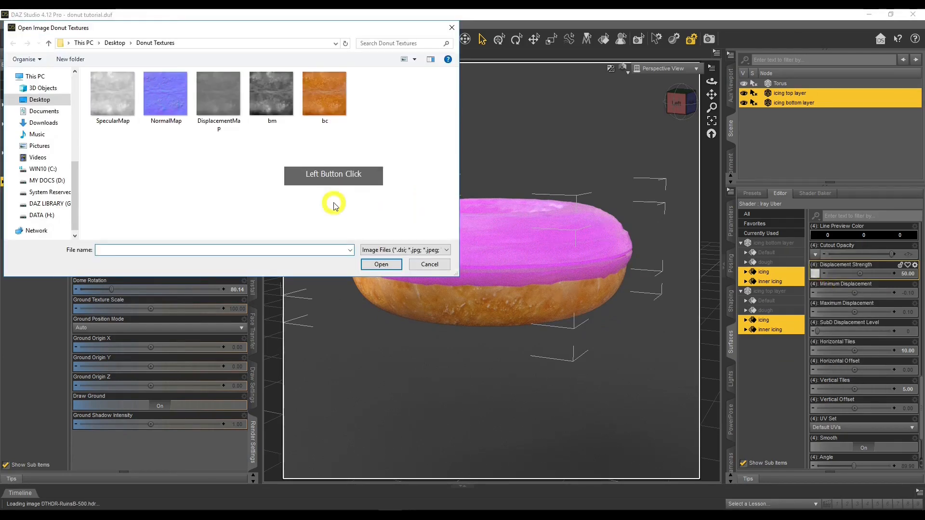
double_click(282, 96)
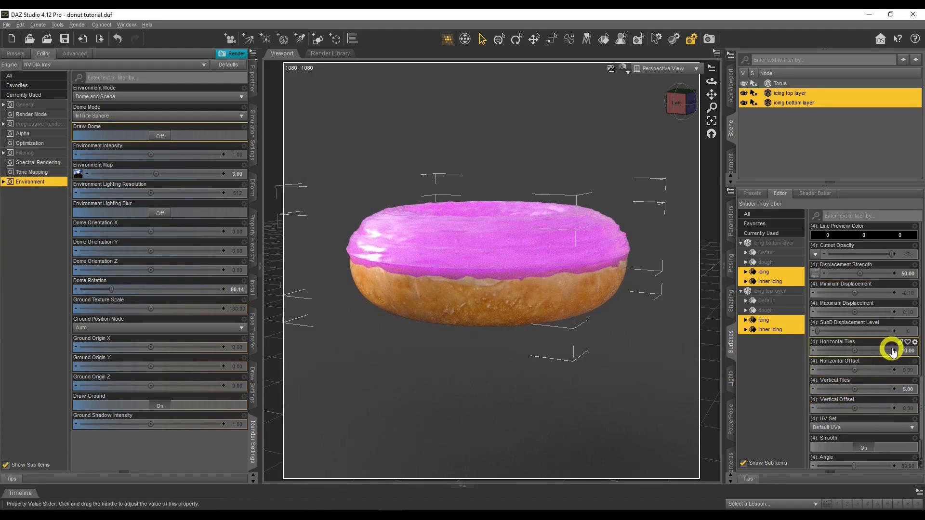
Raise the SubD Displacement Level of the icing surfaces to 2 and check the icing from the side and above.
click(895, 332)
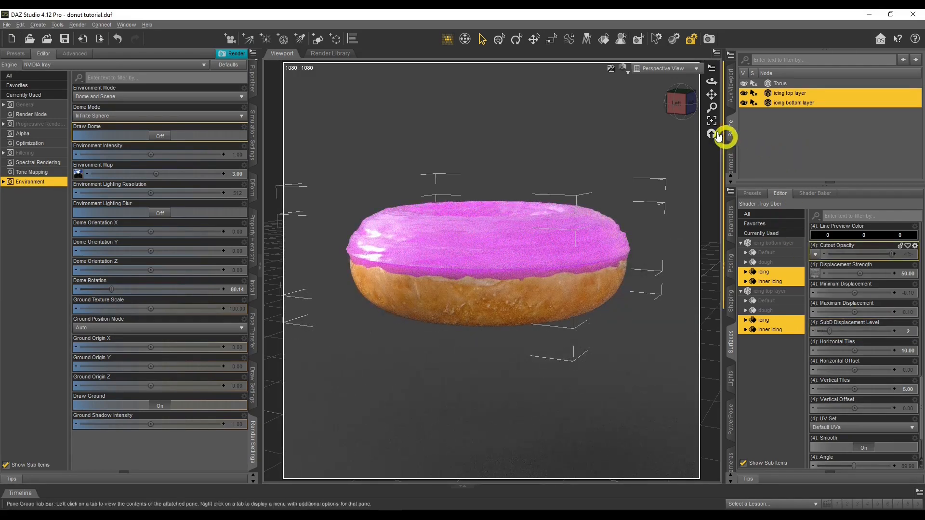
mouse_move(709, 82)
mouse_down()
mouse_move(724, 80)
mouse_move(710, 82)
mouse_up()
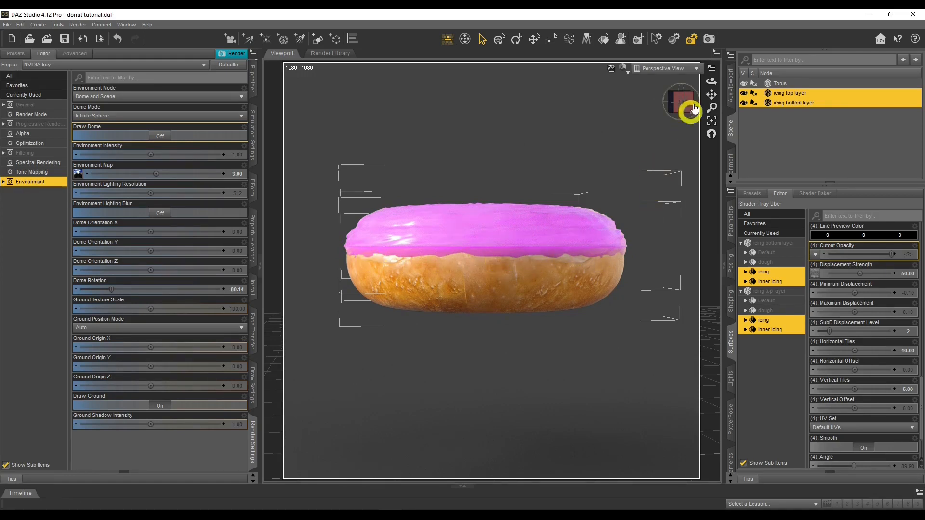
drag(710, 82, 710, 83)
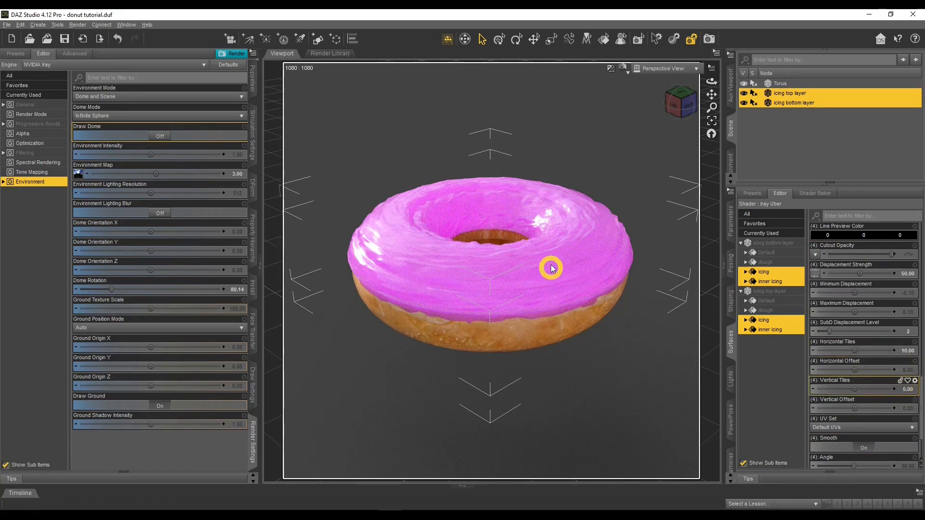
Try 5 Horizontal Tiles and 10 Vertical Tiles on the icing surfaces.
click(907, 351)
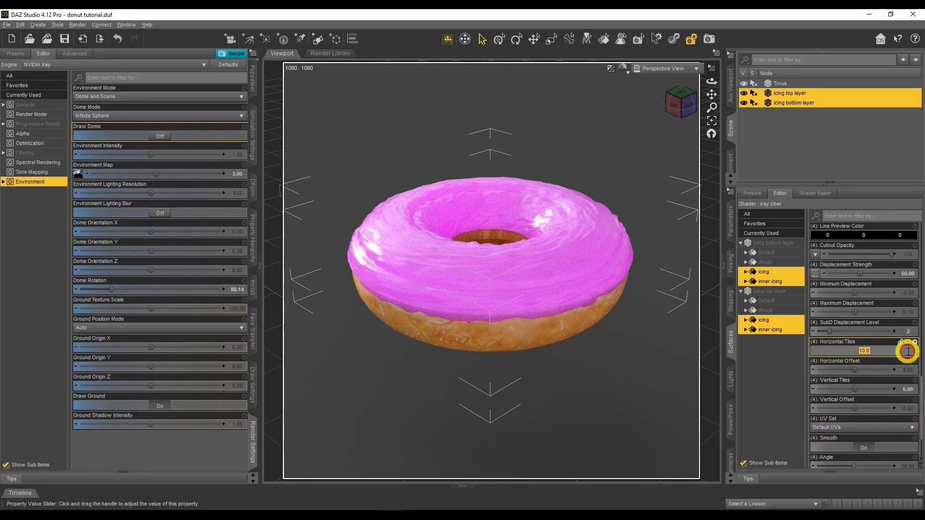
click(907, 391)
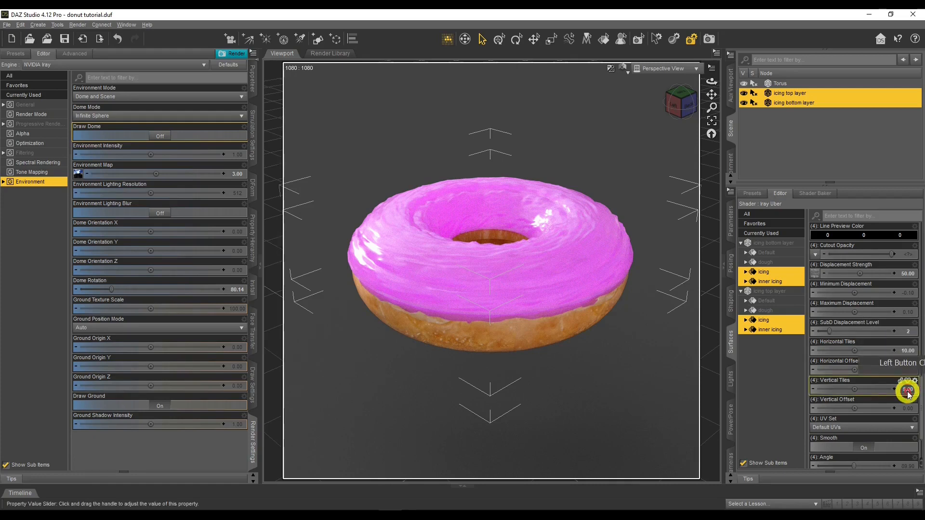
text(10)
key(Return)
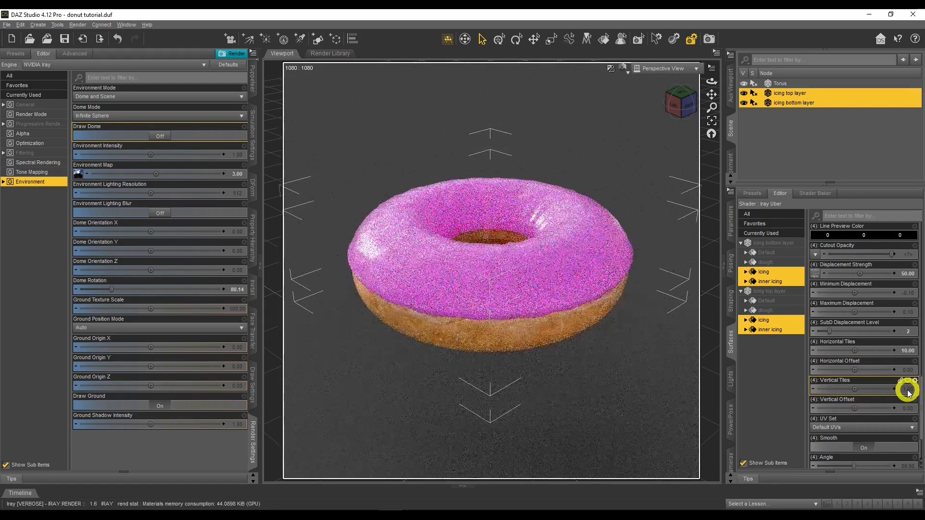
click(909, 351)
text(5)
key(Return)
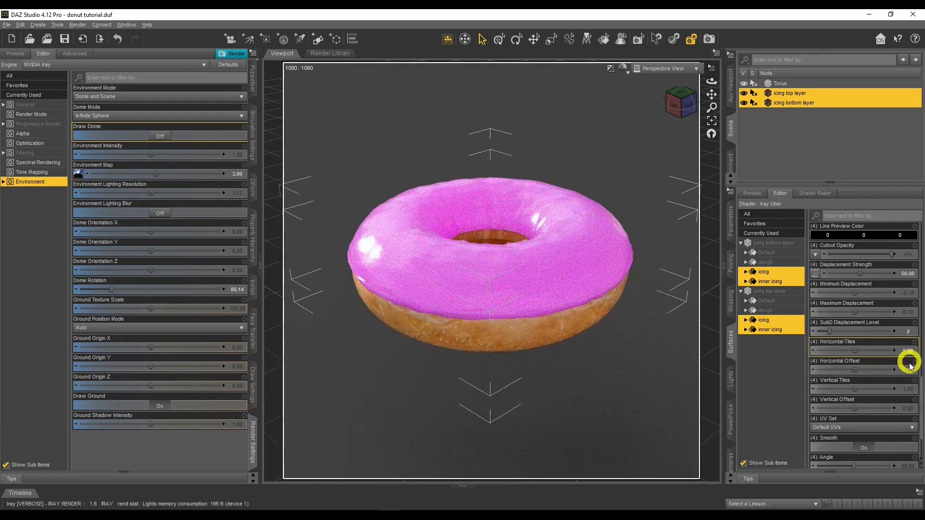
click(911, 389)
text(10)
key(Return)
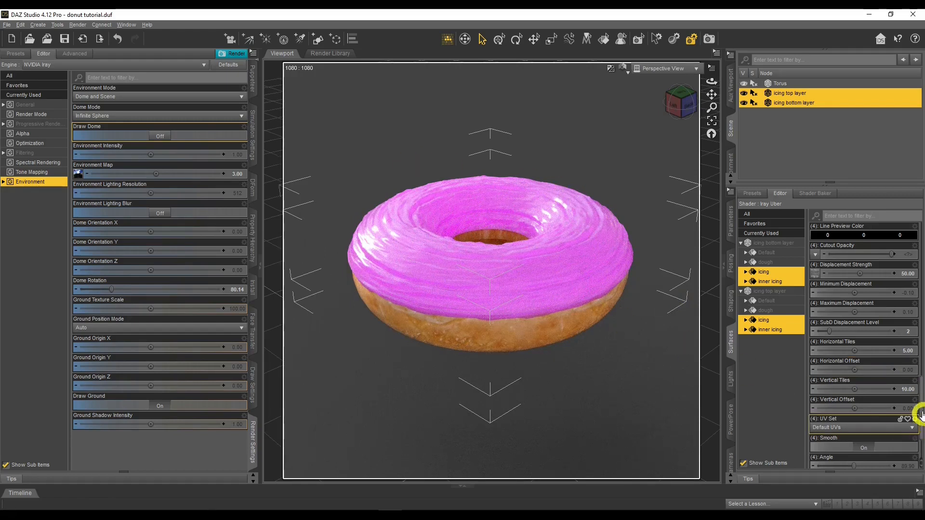
Set the icing surfaces to 10 Horizontal Tiles and 5 Vertical Tiles and check the donut from the side.
click(910, 389)
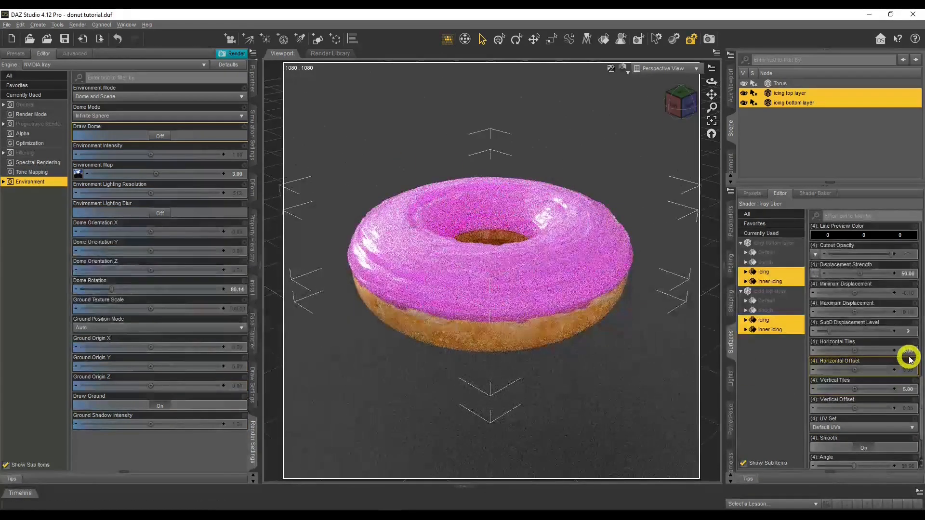
click(910, 387)
key(Return)
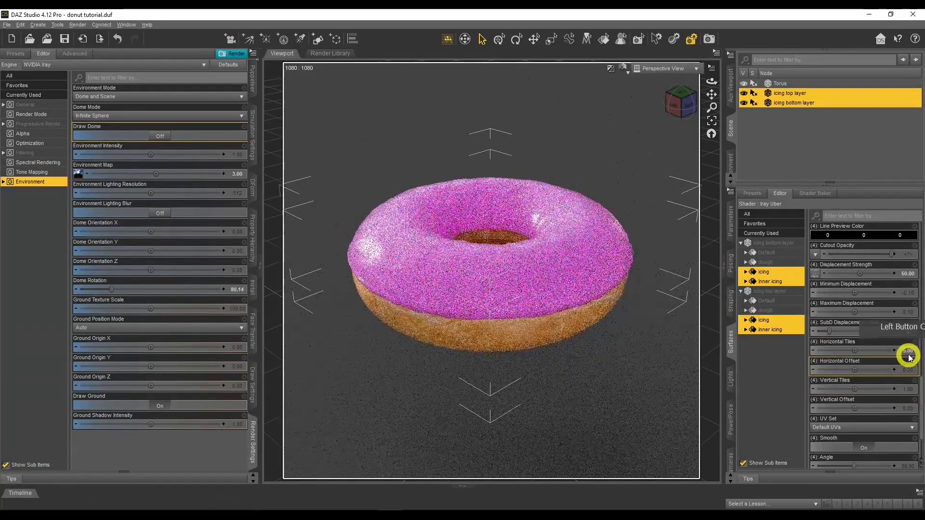
click(908, 351)
text(10)
key(Return)
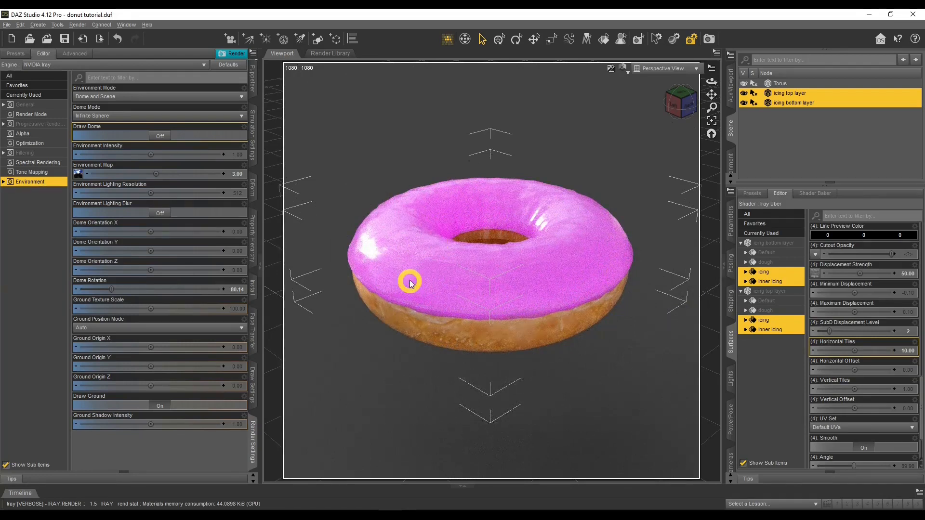
click(909, 348)
click(909, 386)
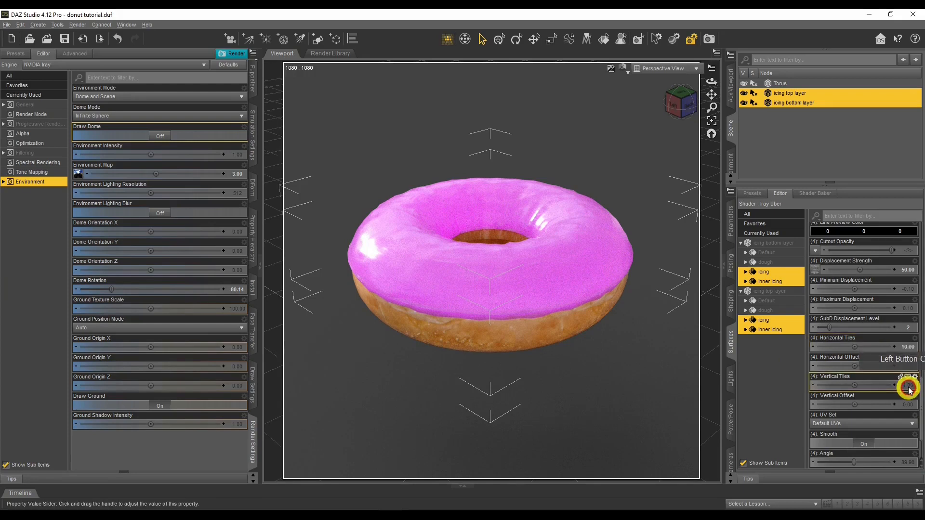
text(5)
key(Return)
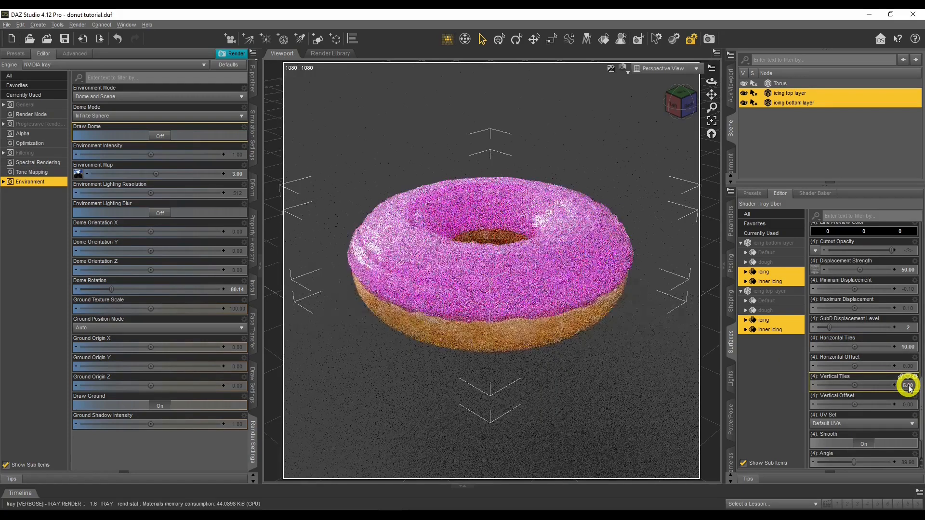
mouse_move(711, 83)
mouse_down()
mouse_move(728, 68)
mouse_move(712, 87)
mouse_up()
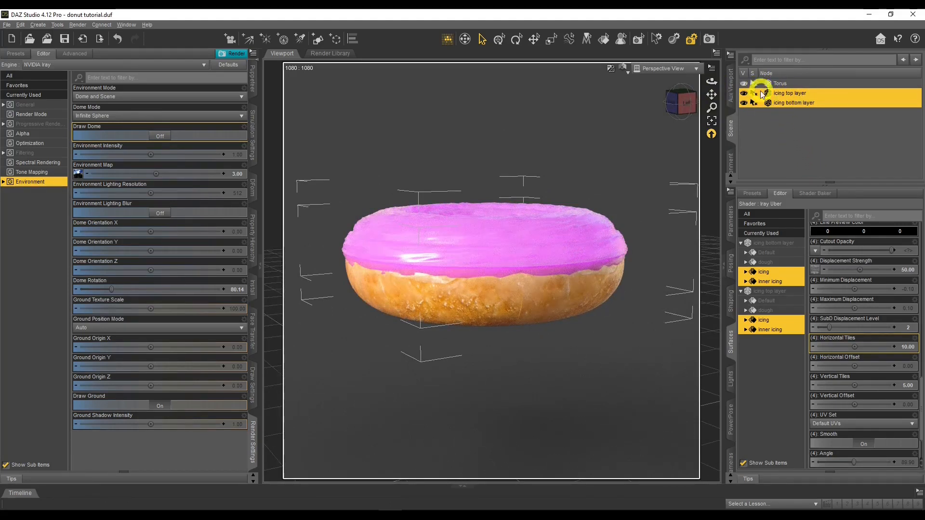
Add the Torus to the selected icing layers and raise the View and Render SubD Levels of all three to 2.
key(ctrl)
ctrl+click(788, 83)
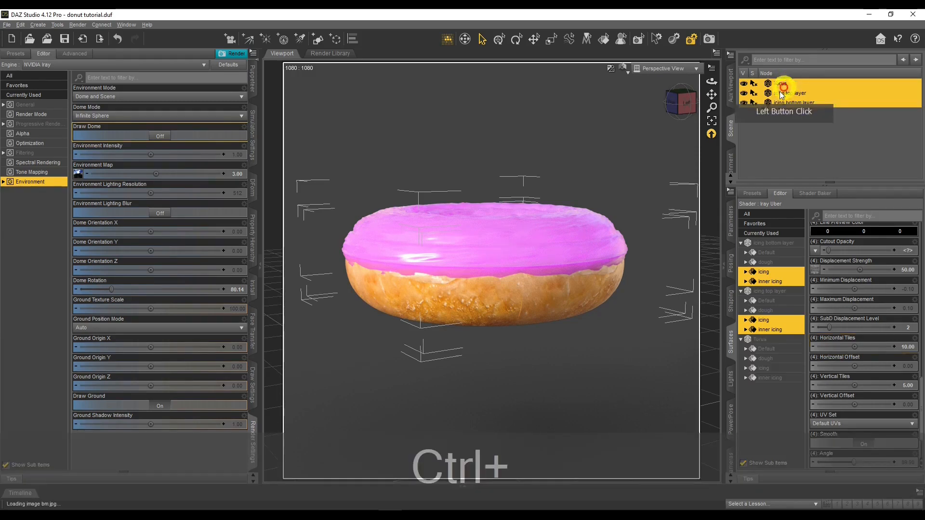
click(731, 227)
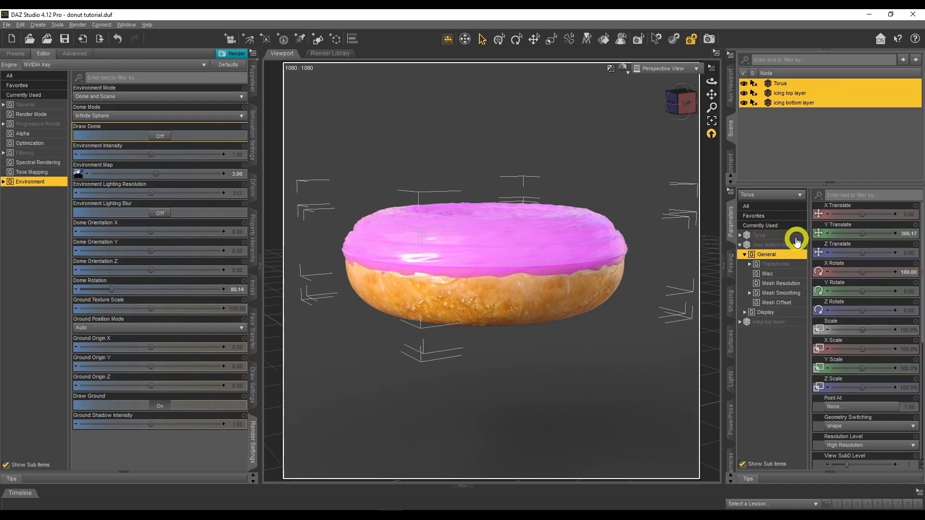
click(758, 207)
scroll(876, 346, down, 5)
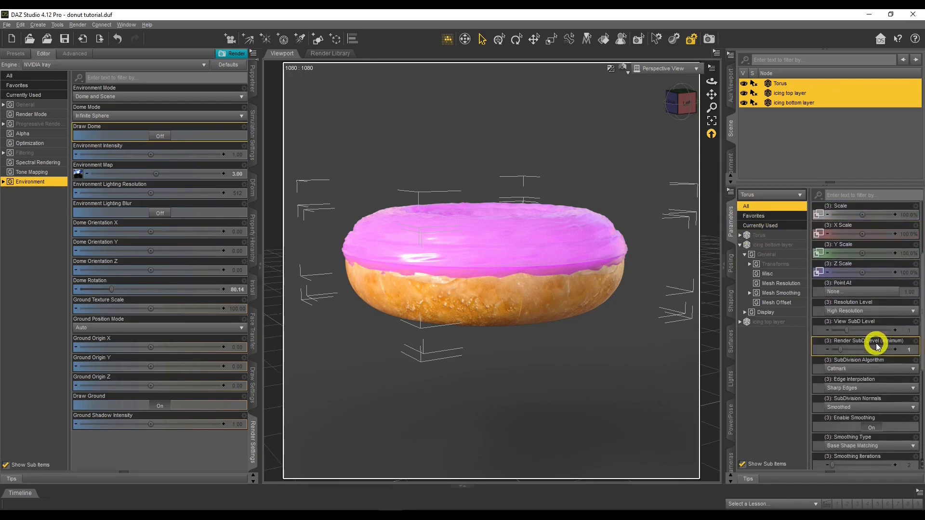
click(895, 329)
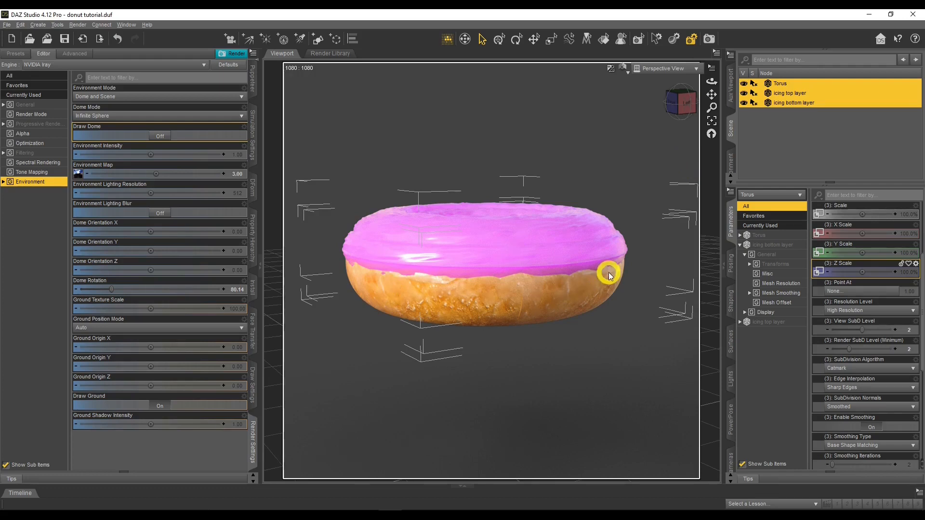
Examine the whole donut and its ground shadow from farther away and slightly above.
scroll(534, 334, down, 6)
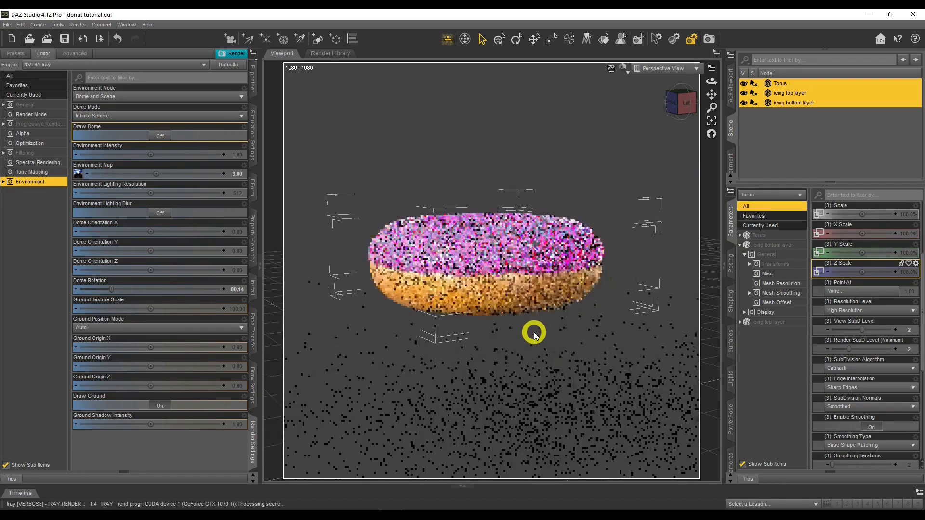
scroll(534, 333, down, 3)
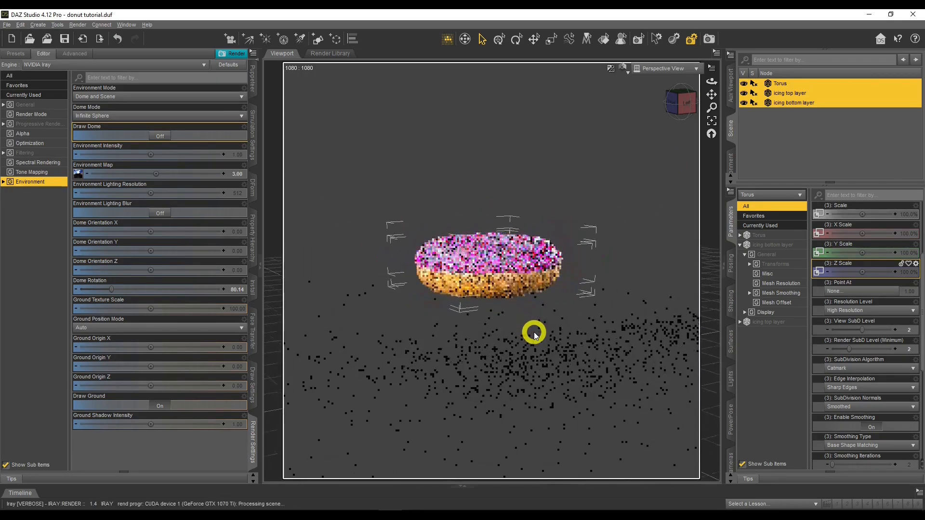
scroll(534, 335, down, 2)
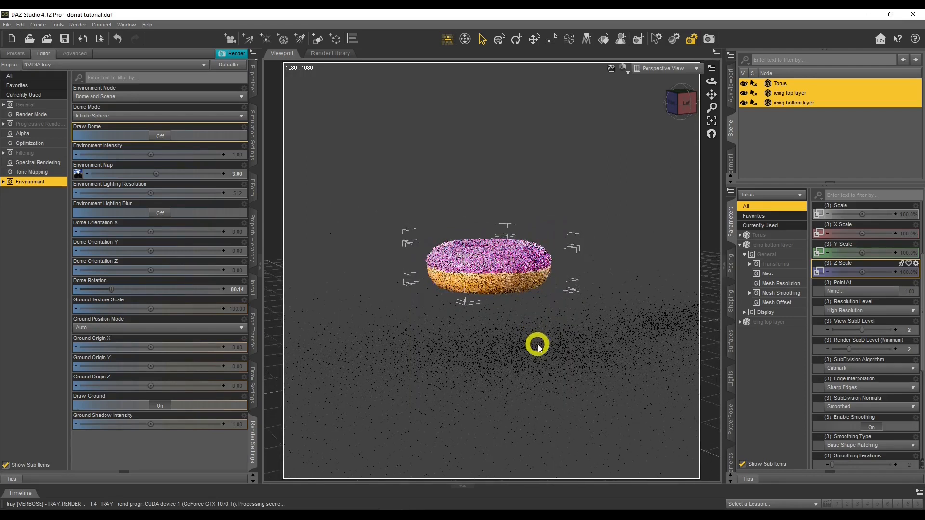
scroll(542, 361, down, 3)
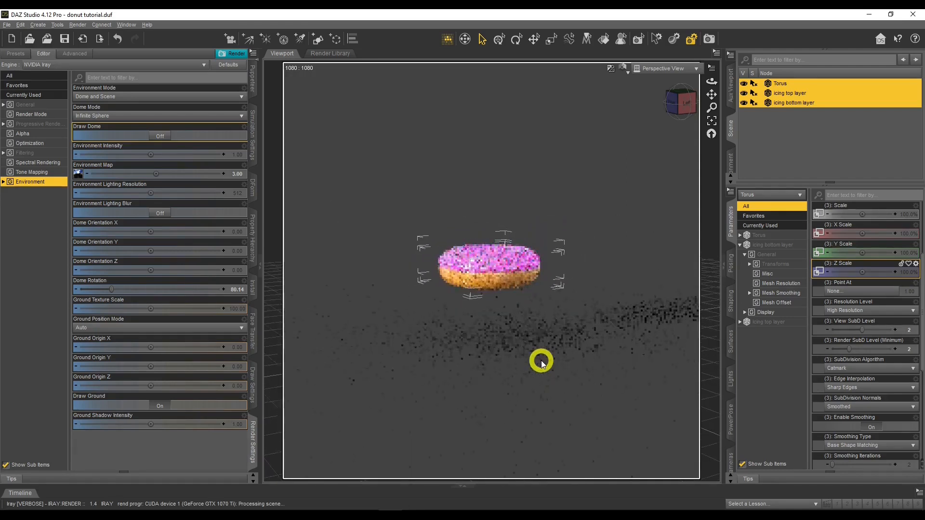
scroll(542, 361, down, 2)
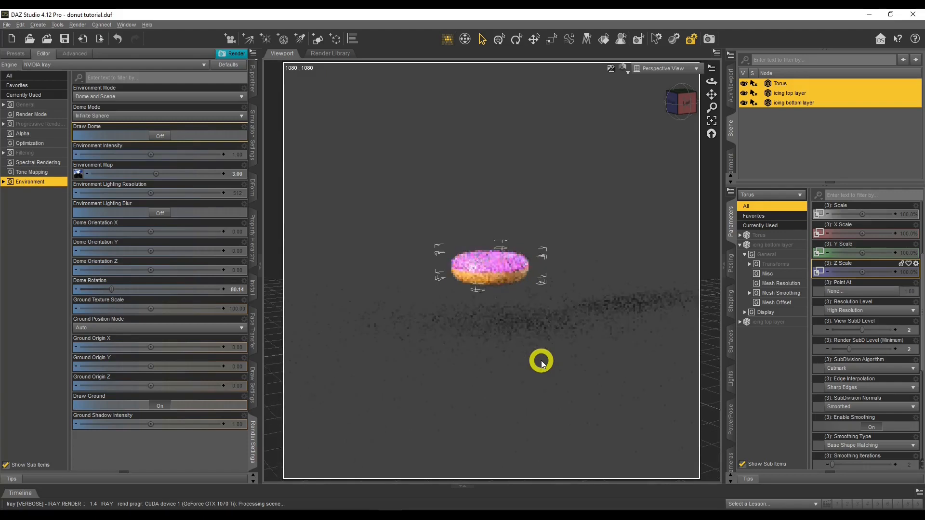
scroll(542, 361, down, 1)
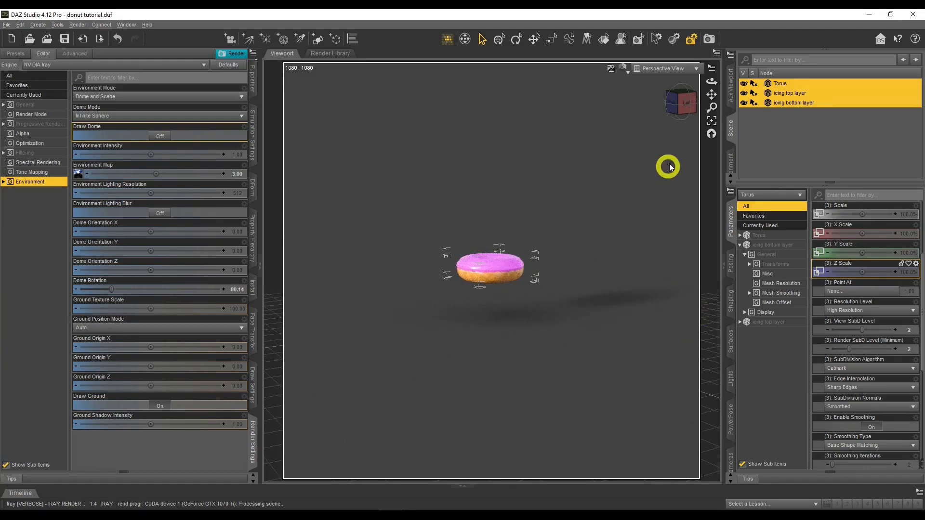
mouse_move(711, 82)
mouse_down()
mouse_move(694, 79)
mouse_move(710, 81)
mouse_up()
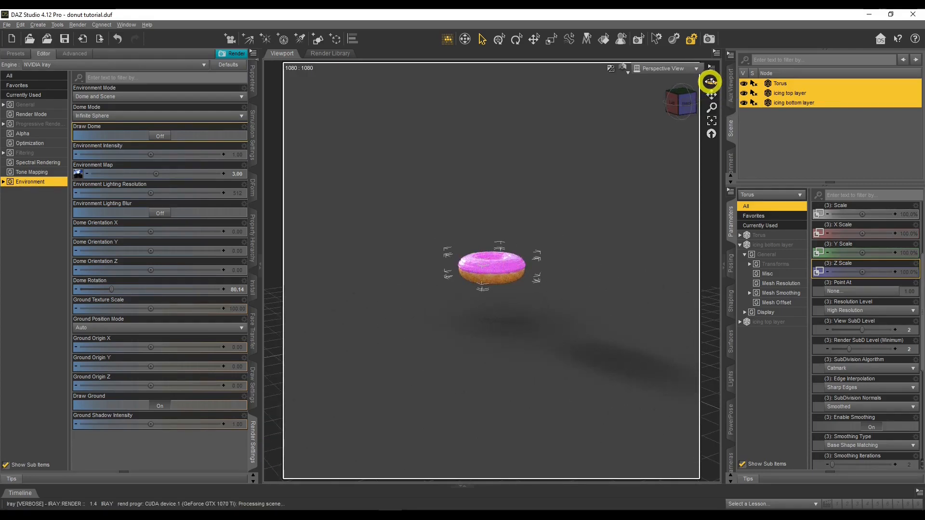
Examine the donut from above and from the side, framed close up with all layers deselected.
drag(711, 83, 708, 82)
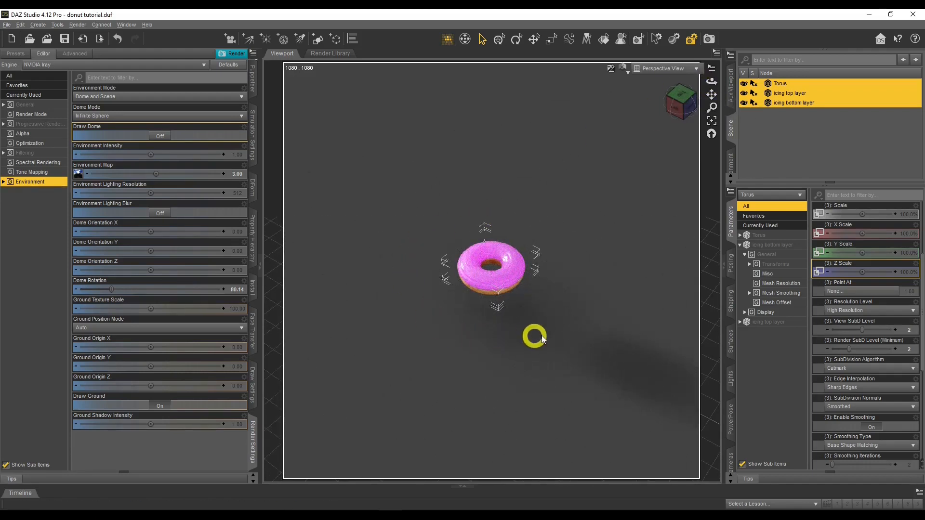
drag(710, 82, 710, 82)
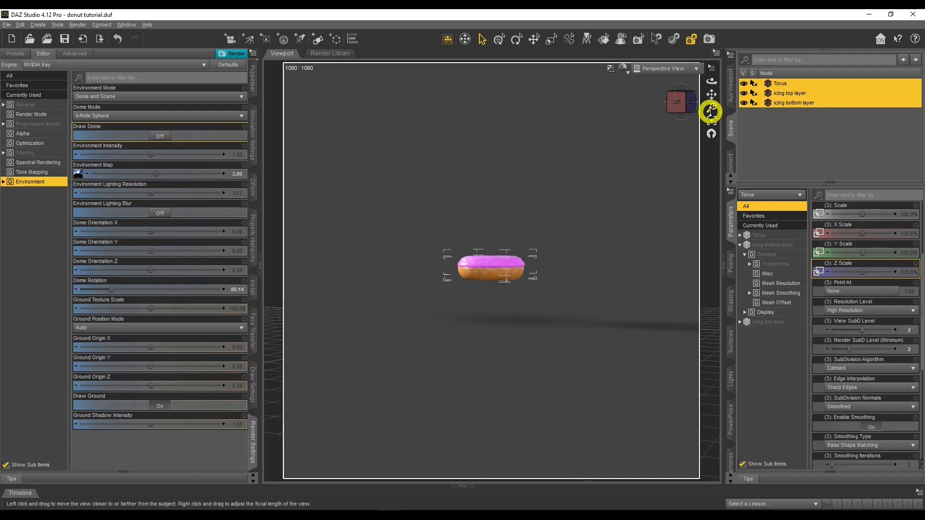
click(712, 120)
click(790, 128)
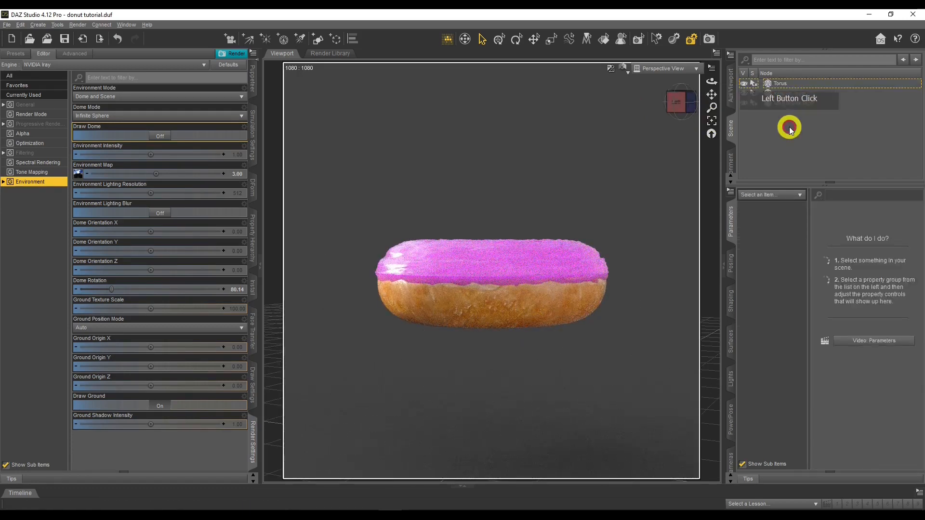
drag(711, 83, 711, 83)
click(780, 183)
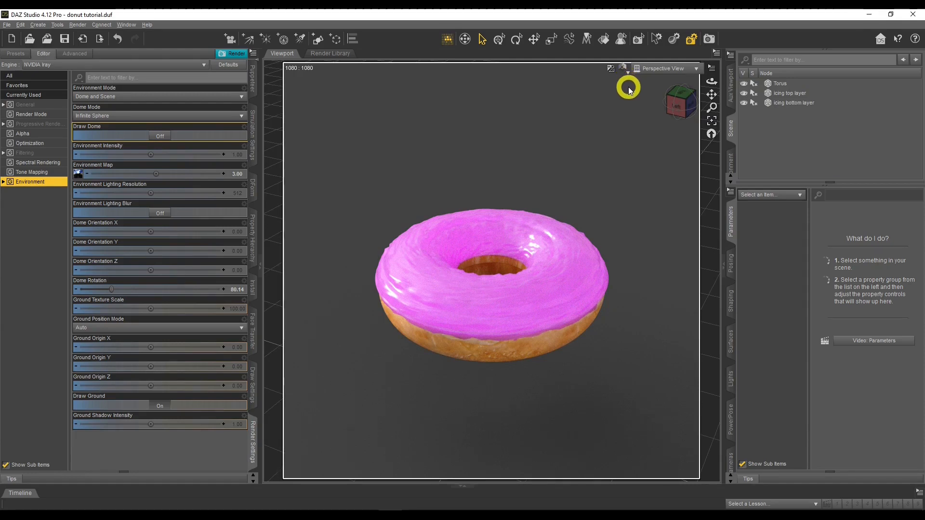
Switch the viewport draw style to Texture Shaded and save the scene.
click(626, 72)
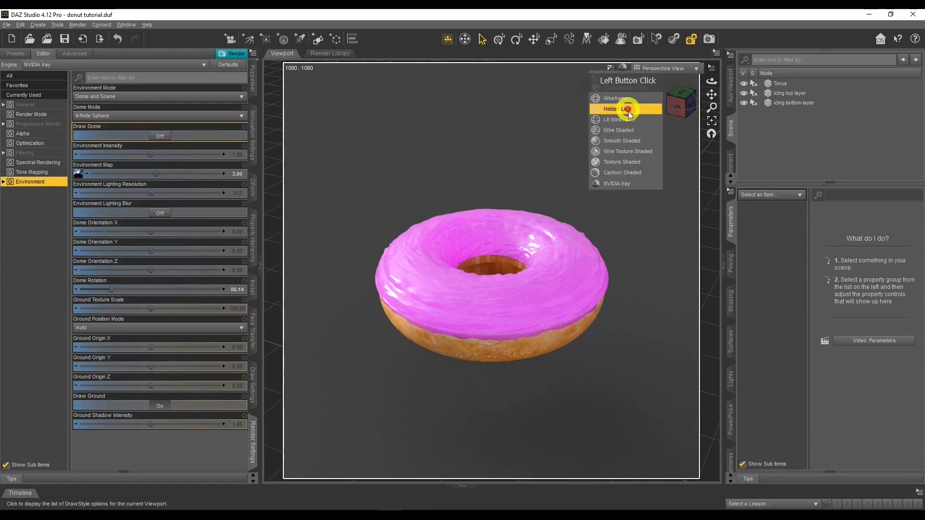
click(635, 161)
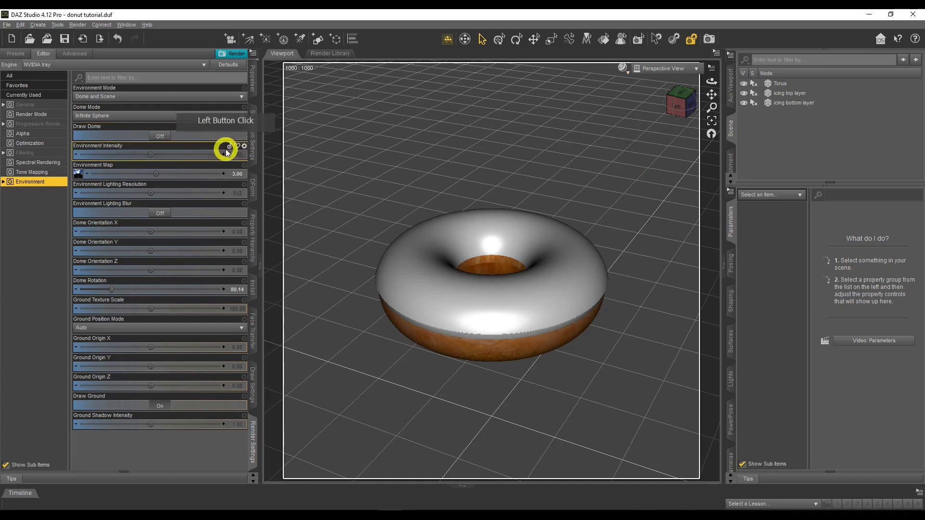
click(65, 38)
Create a cylinder primitive at World Center with a length of 1 m.
click(38, 24)
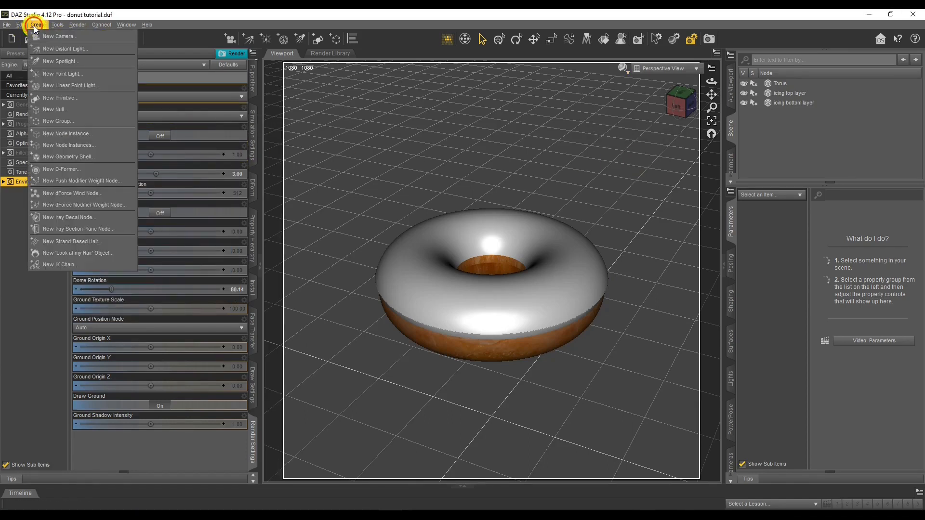
click(90, 118)
click(441, 220)
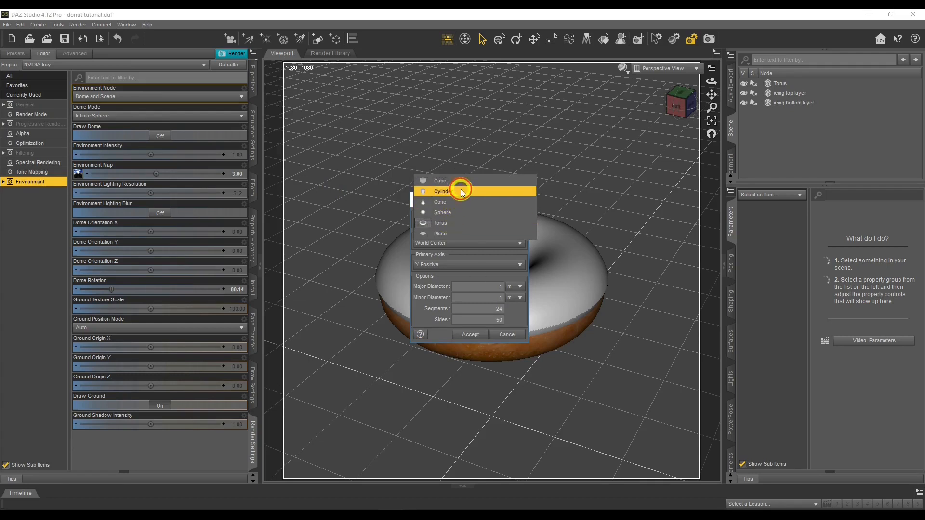
click(460, 192)
click(465, 287)
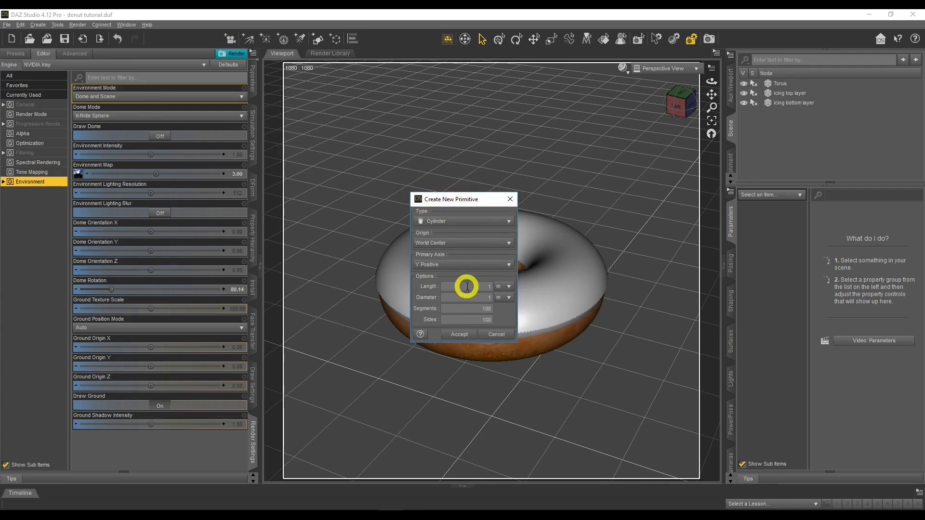
key(BackSpace)
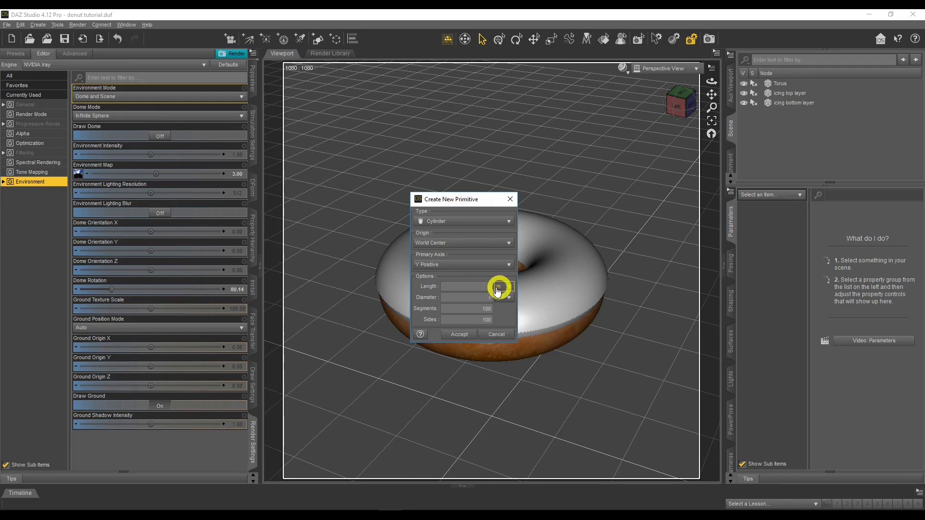
text(1)
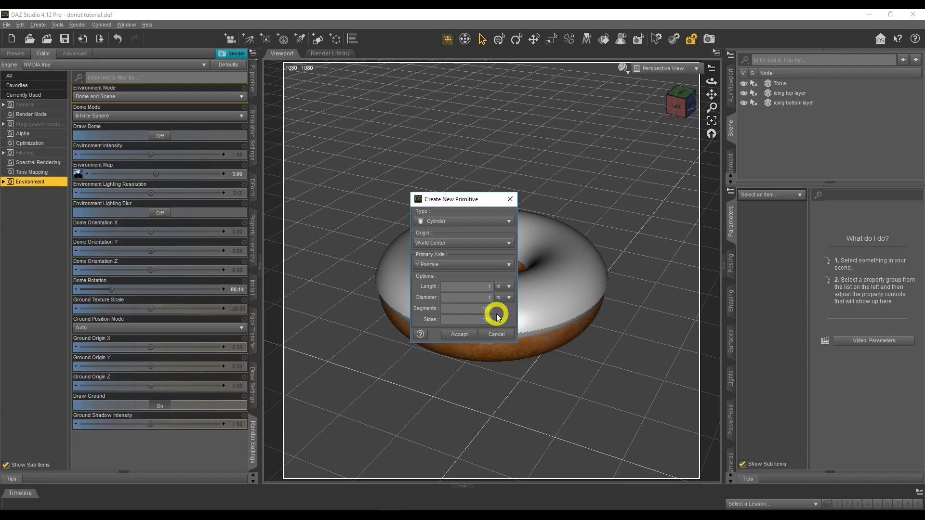
click(462, 334)
click(483, 400)
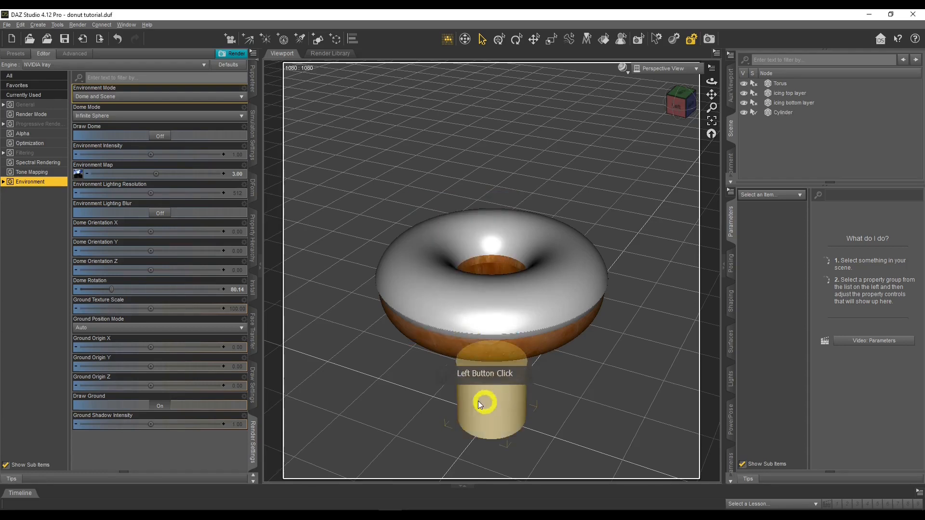
Raise the cylinder above the donut hole by setting its Y Translate to about 286.70.
click(783, 113)
click(797, 255)
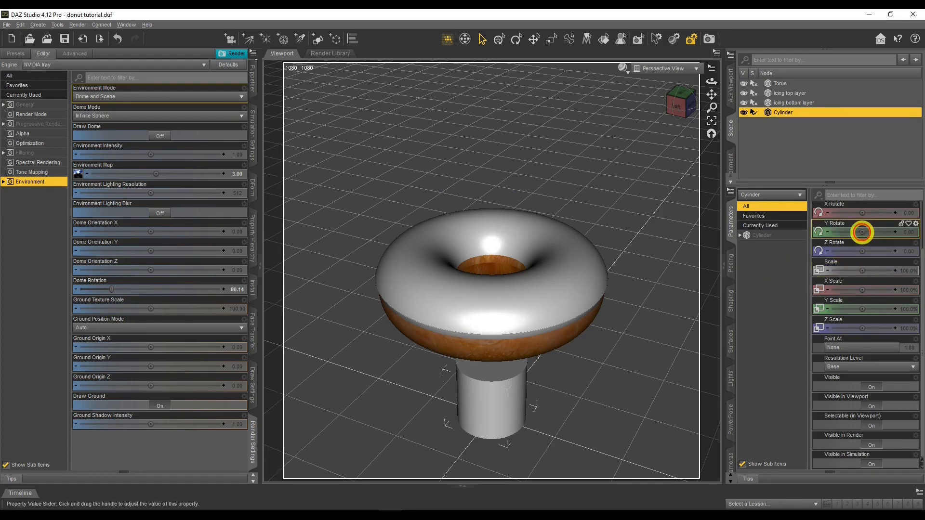
scroll(814, 231, up, 3)
drag(835, 232, 857, 235)
click(844, 318)
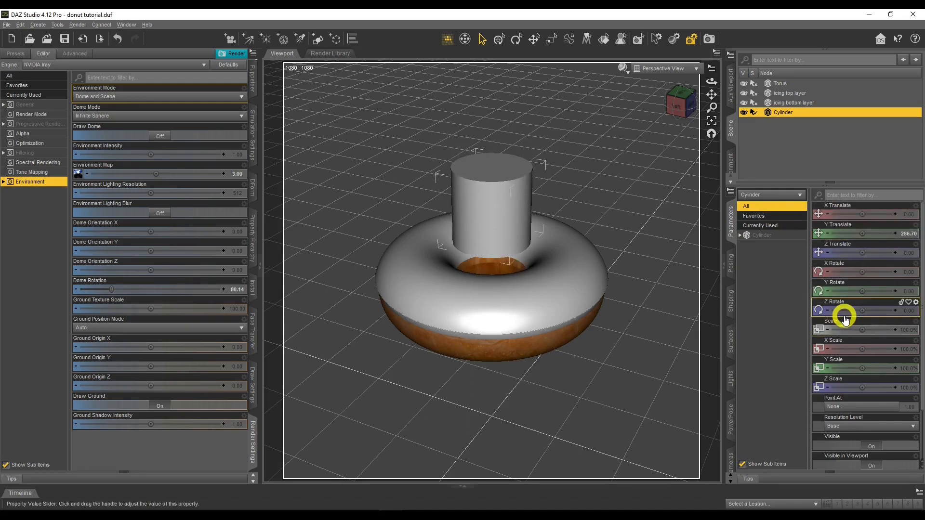
Shrink the cylinder to a Scale of about 4.4% and stretch its Y Scale to about 217.8%.
drag(863, 331, 861, 331)
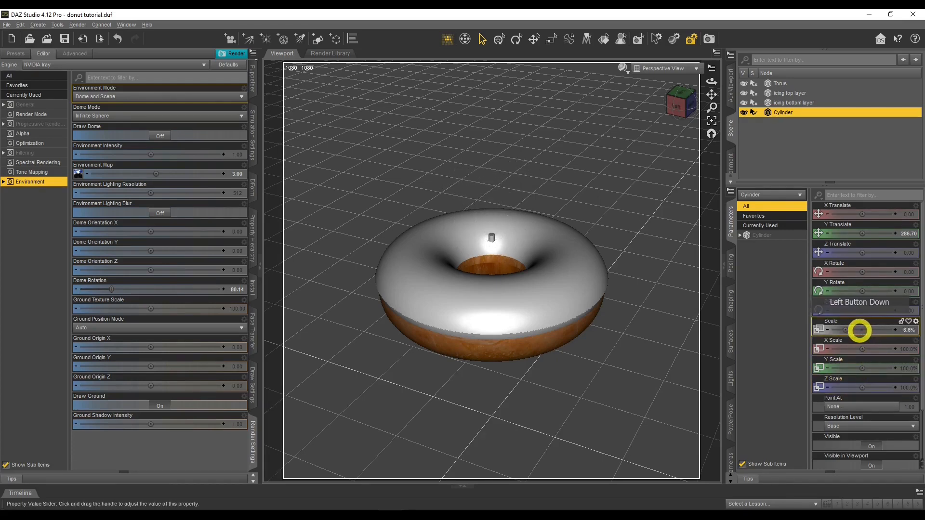
drag(861, 331, 861, 331)
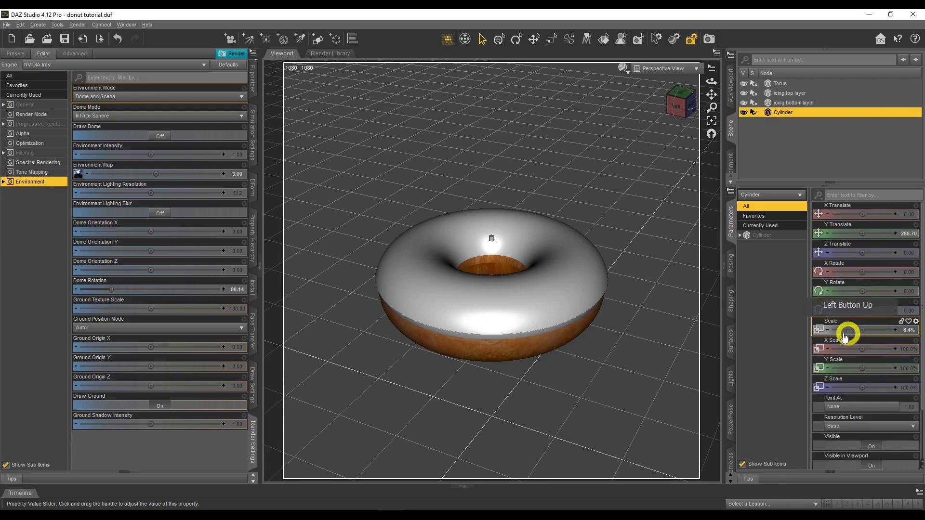
scroll(553, 237, up, 4)
scroll(554, 246, up, 8)
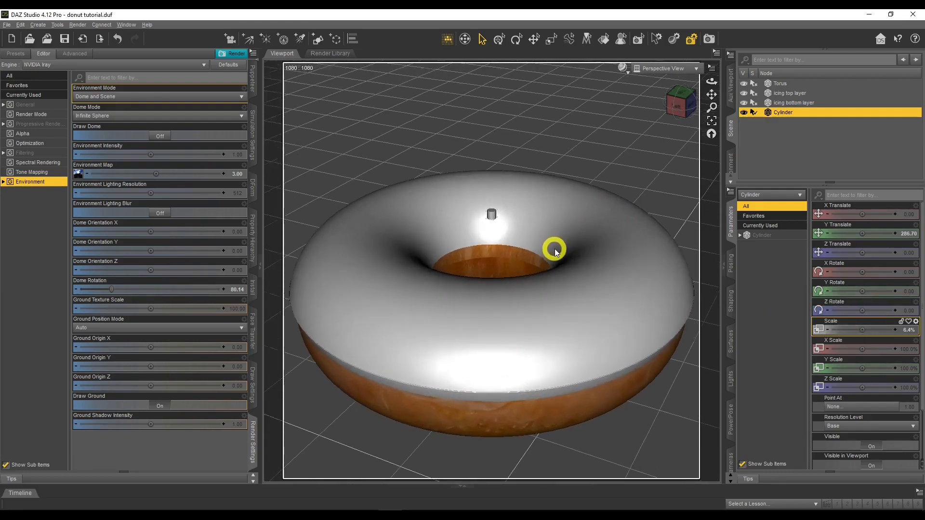
drag(862, 368, 862, 367)
drag(862, 330, 856, 330)
scroll(624, 235, down, 2)
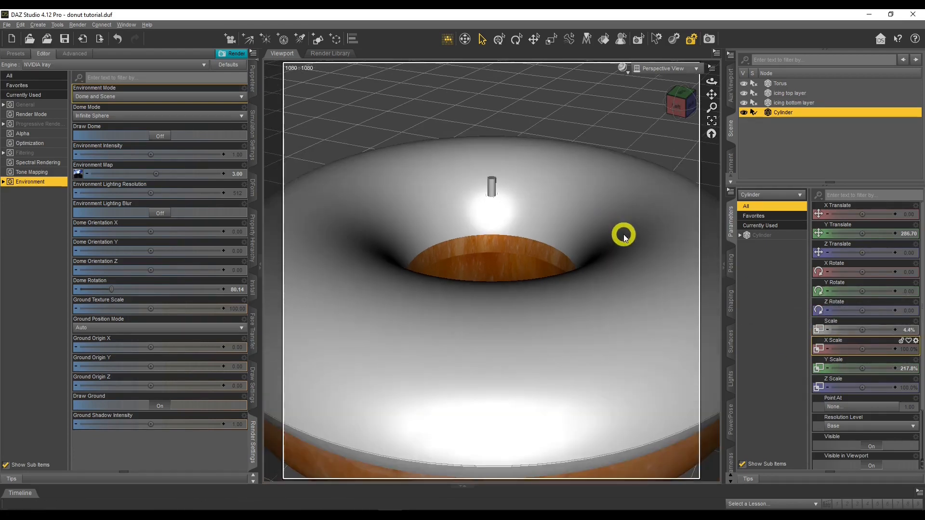
scroll(626, 235, down, 3)
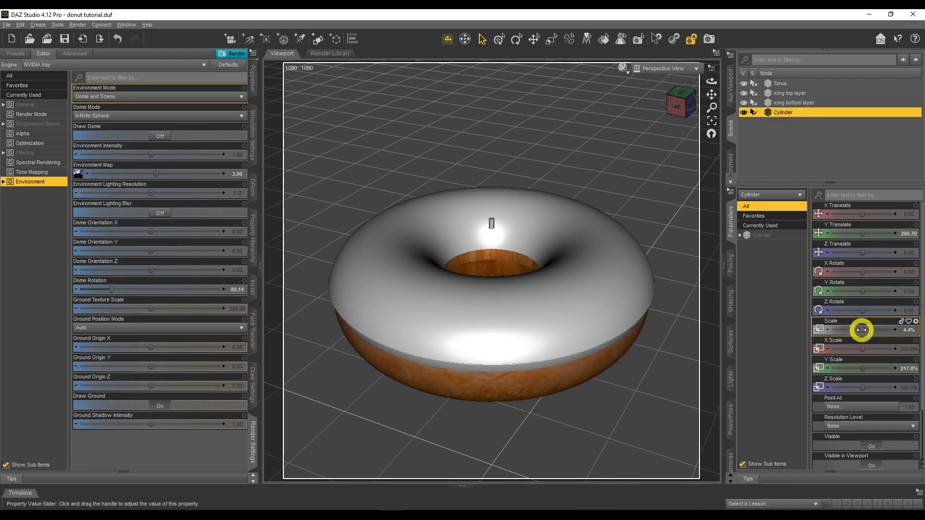
Try a Scale of 10% on the cylinder and settle on 5%.
click(909, 332)
text(10)
key(Return)
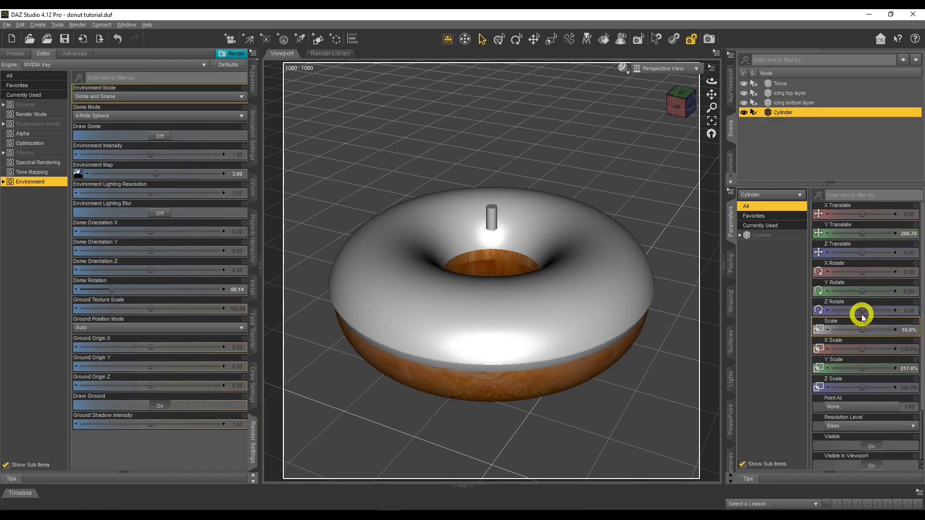
click(909, 331)
key(Return)
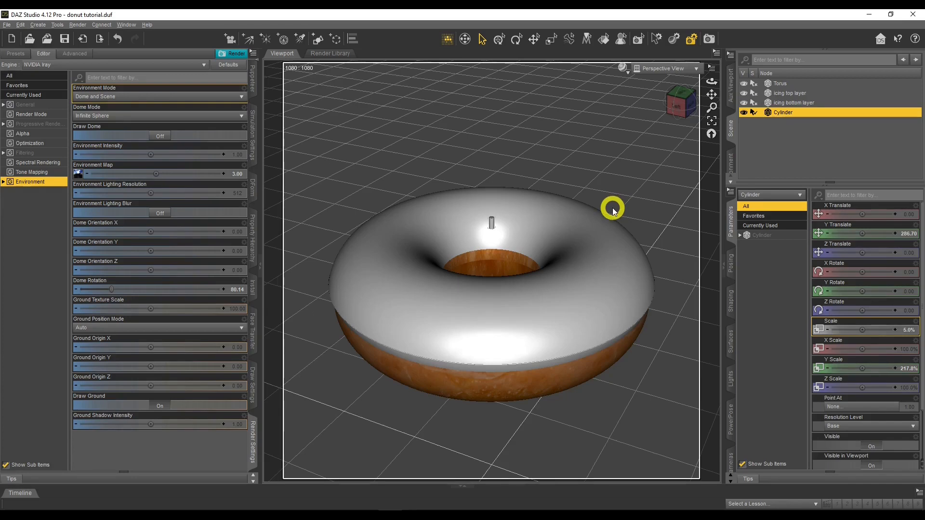
Show the cylinder's surface settings and preview it close up in the NVIDIA Iray draw style.
click(728, 346)
click(762, 244)
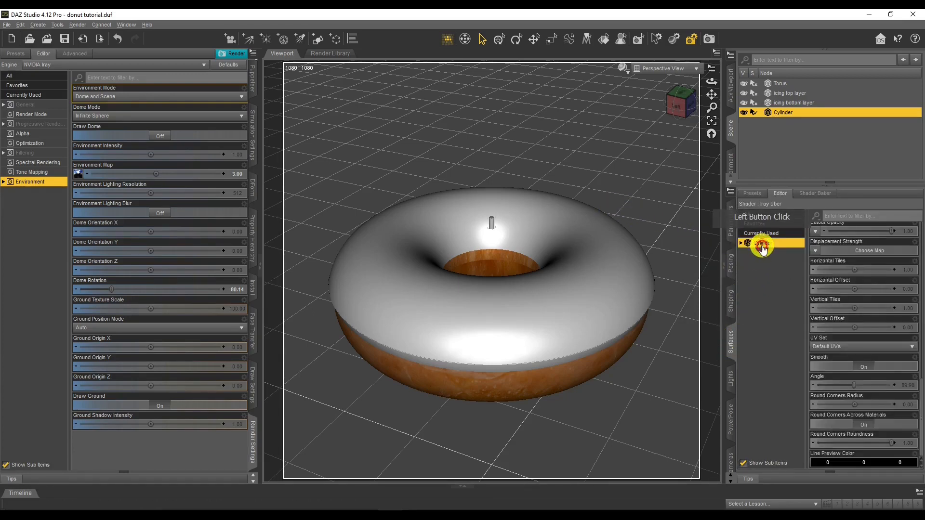
scroll(840, 324, up, 10)
scroll(553, 203, up, 2)
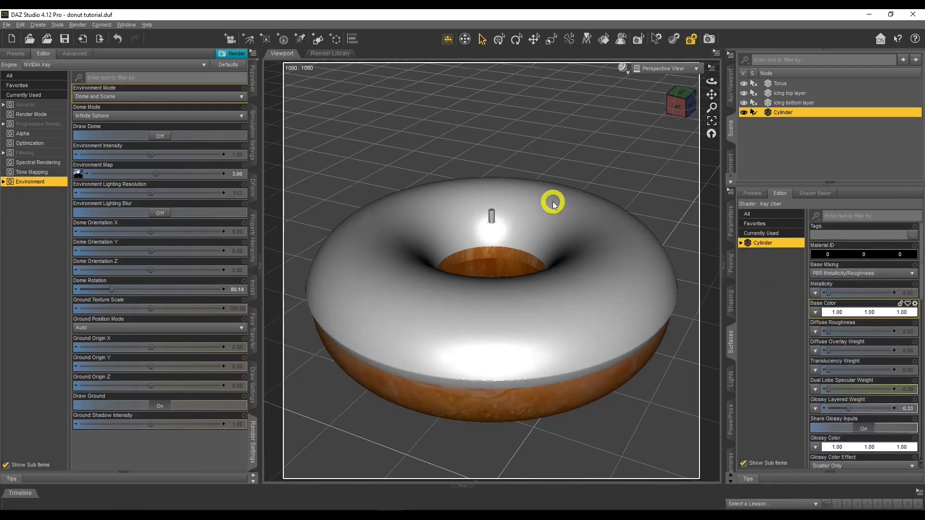
scroll(552, 203, up, 6)
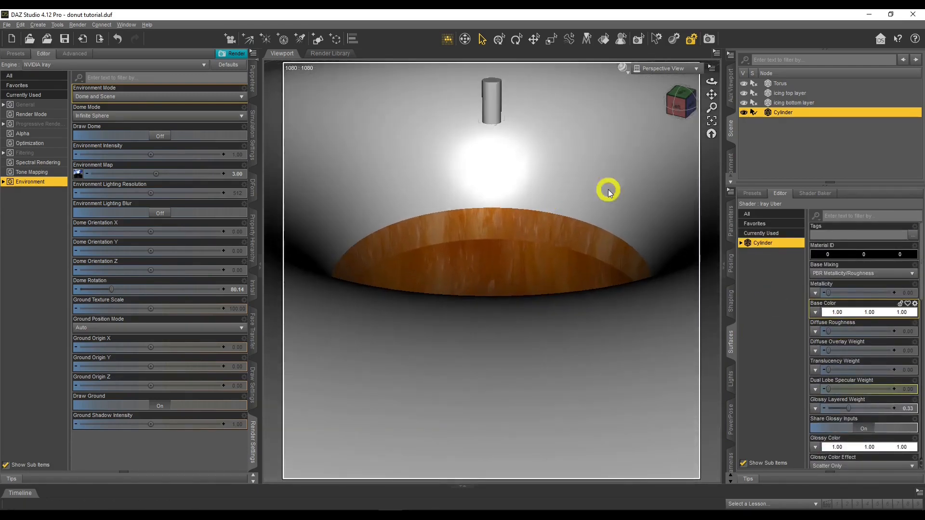
drag(712, 94, 712, 93)
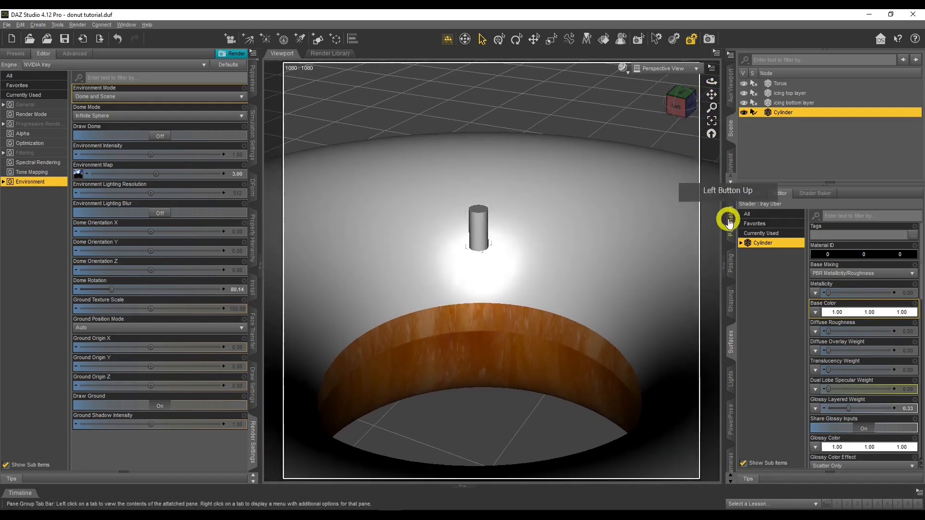
click(623, 68)
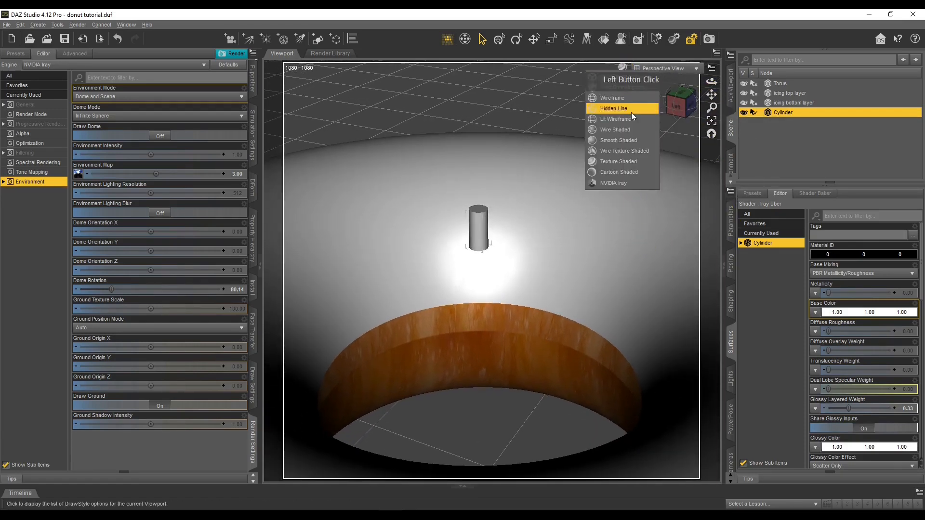
click(635, 180)
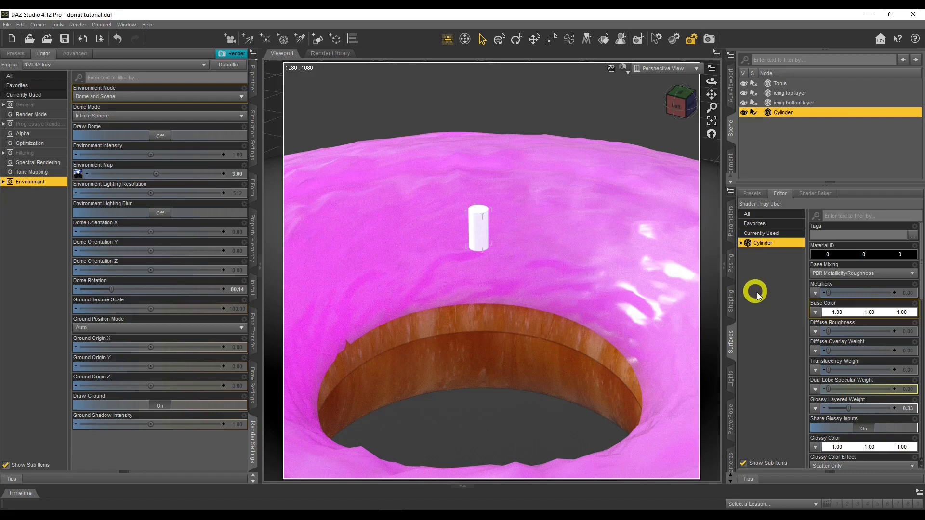
Set the cylinder's Base Color to the basic blue 0.00, 0.22, 1.00.
click(854, 314)
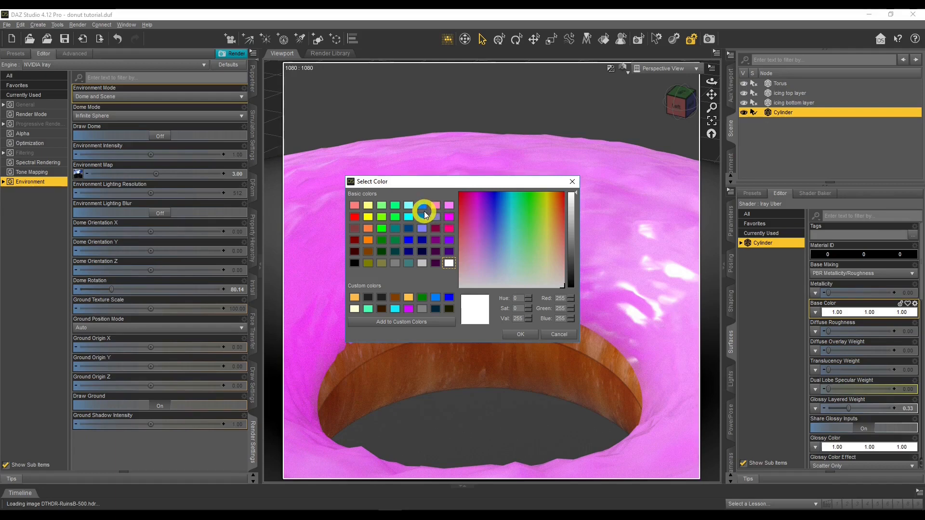
click(423, 208)
click(520, 334)
click(731, 337)
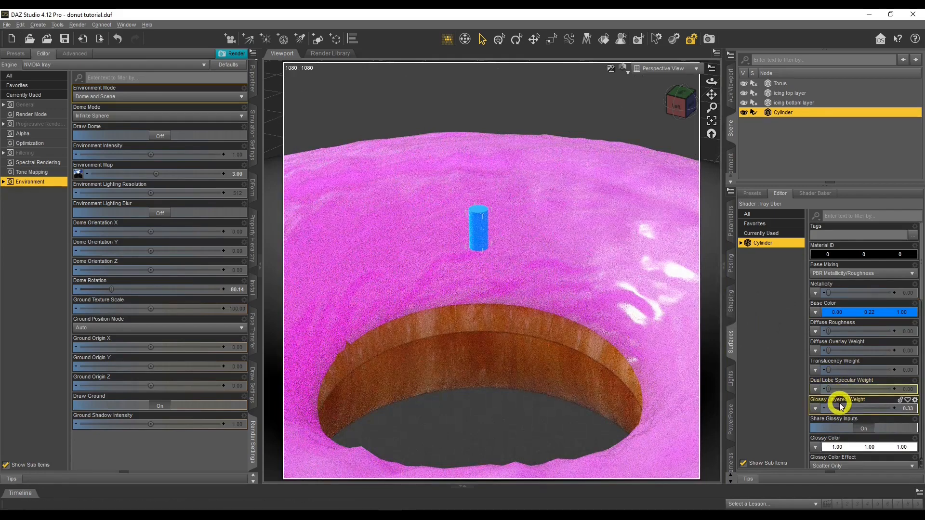
Set the cylinder's Translucency Weight to about 0.86 and its Translucency Color to the same blue, 0.00, 0.22, 1.00.
scroll(837, 400, down, 3)
drag(831, 320, 867, 330)
click(854, 350)
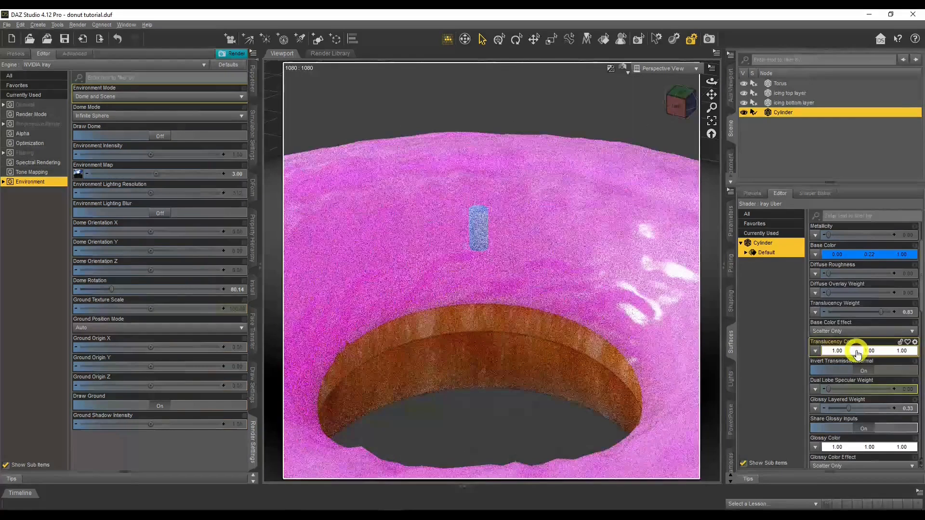
click(423, 205)
click(519, 333)
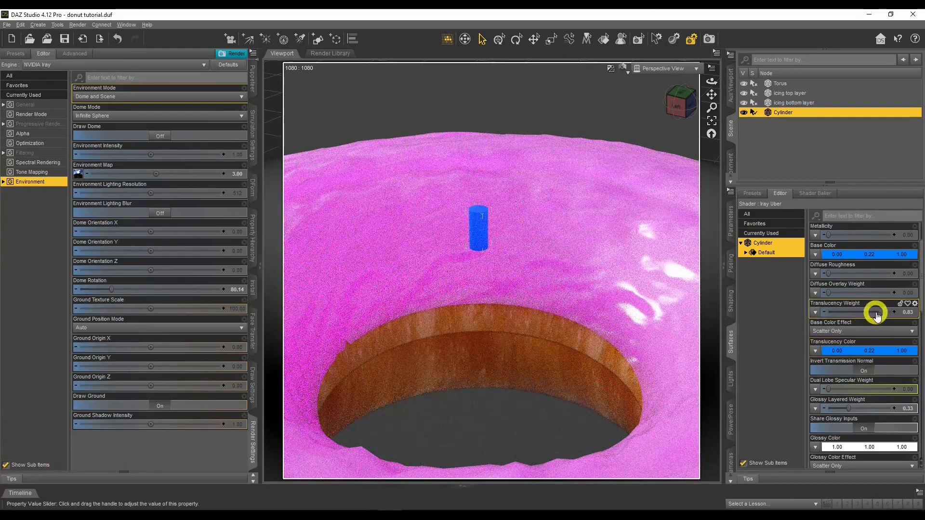
drag(883, 311, 883, 310)
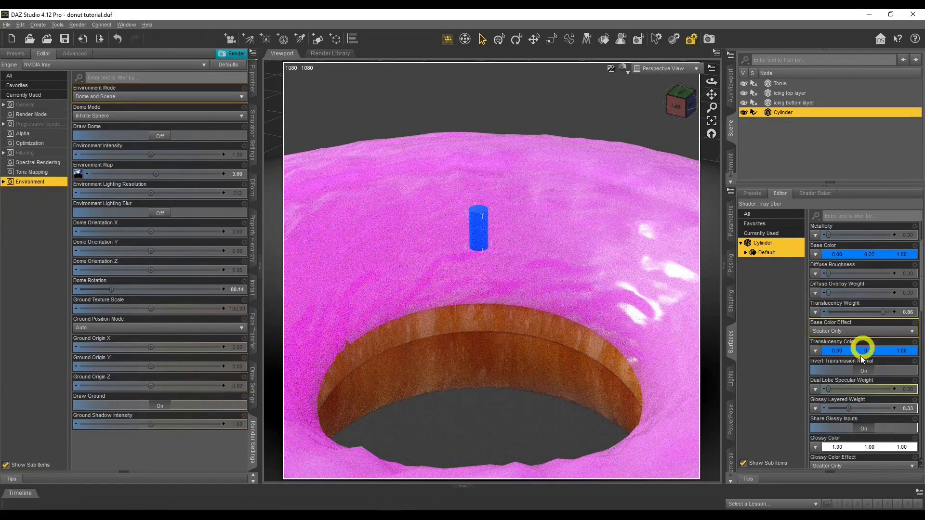
Set the cylinder's Glossy Layered Weight to 1.00 and its Glossy Roughness to about 0.19.
drag(849, 408, 921, 411)
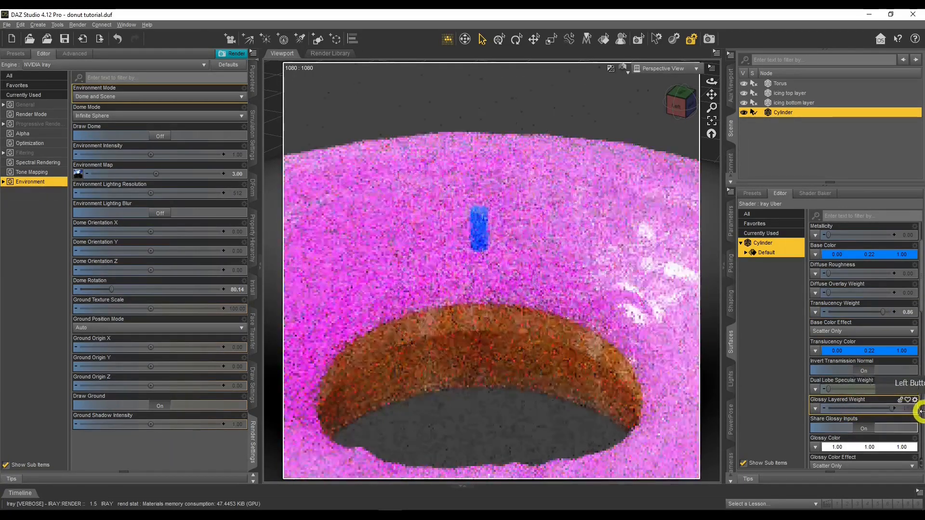
scroll(889, 379, down, 1)
scroll(887, 378, down, 4)
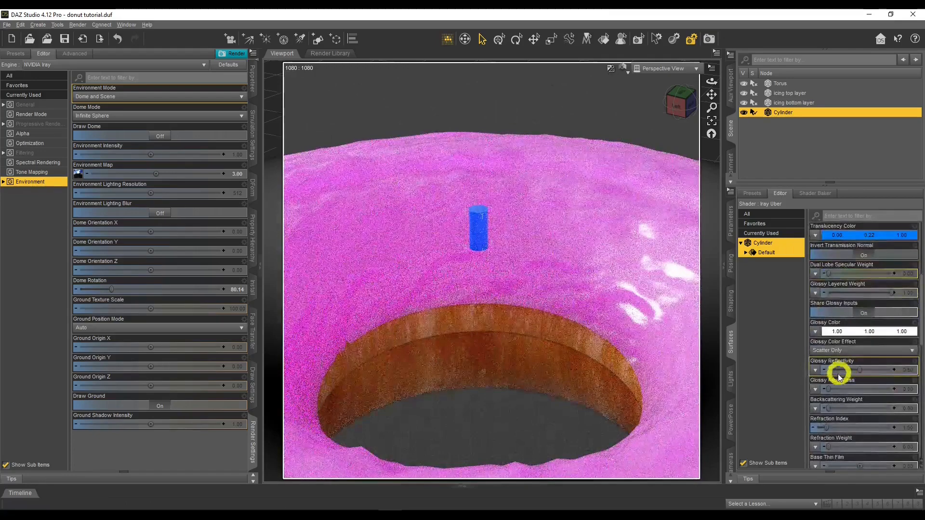
drag(827, 389, 842, 388)
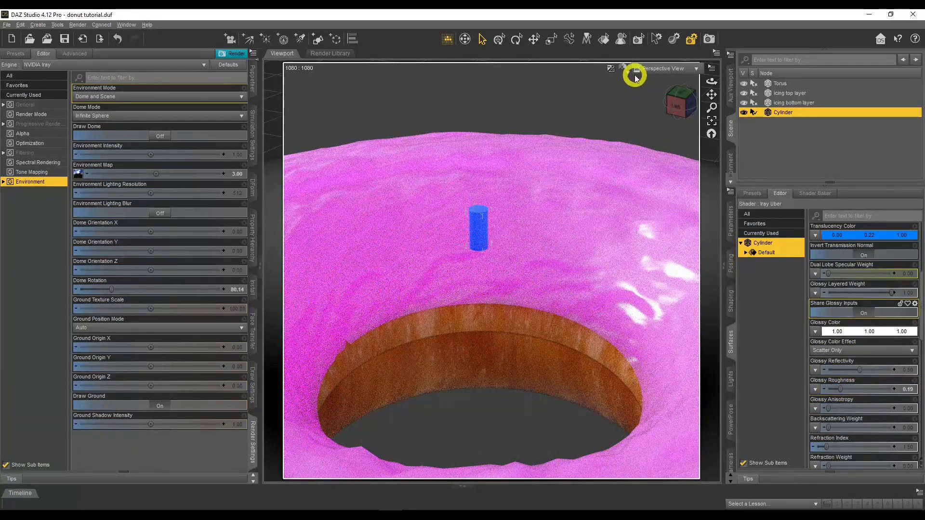
Return the viewport to Texture Shaded and move the blue cylinder onto the icing at about X 2.70, Y 278.63, Z 80.47.
click(623, 68)
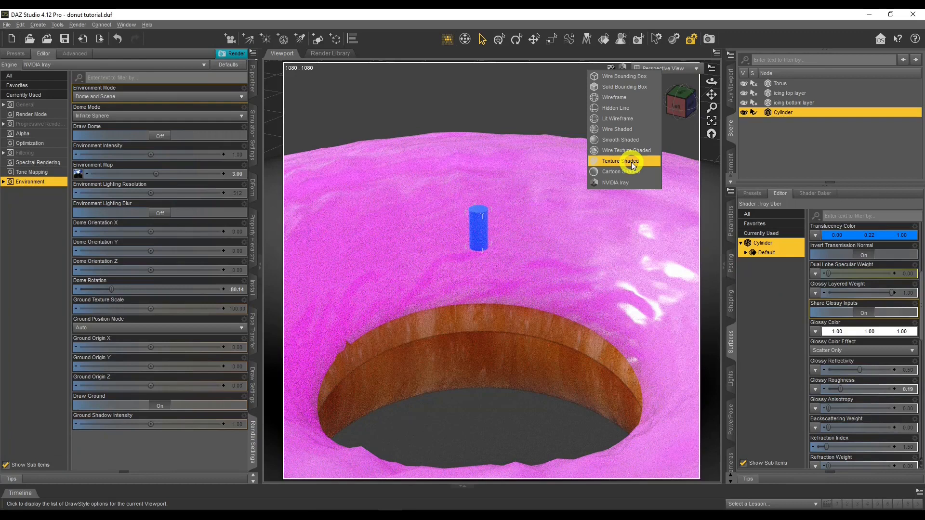
click(631, 162)
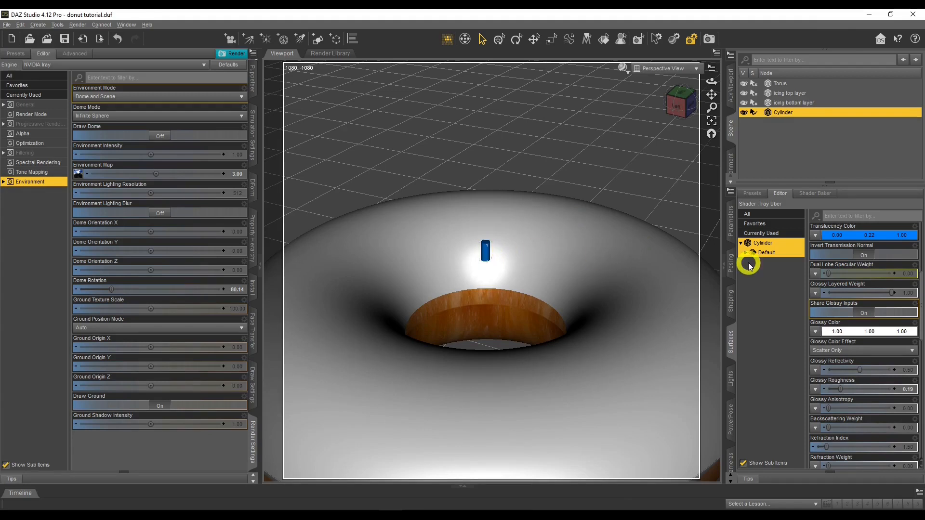
click(731, 222)
click(534, 40)
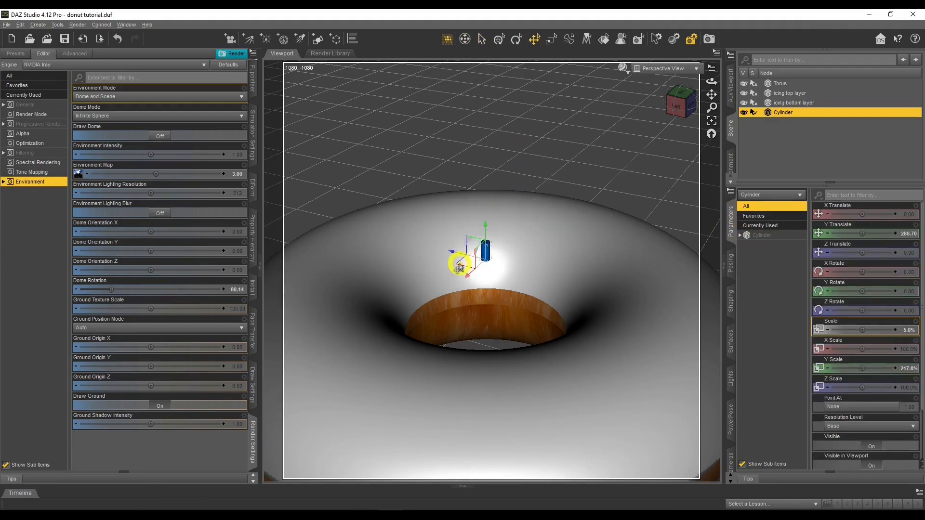
drag(458, 266, 361, 211)
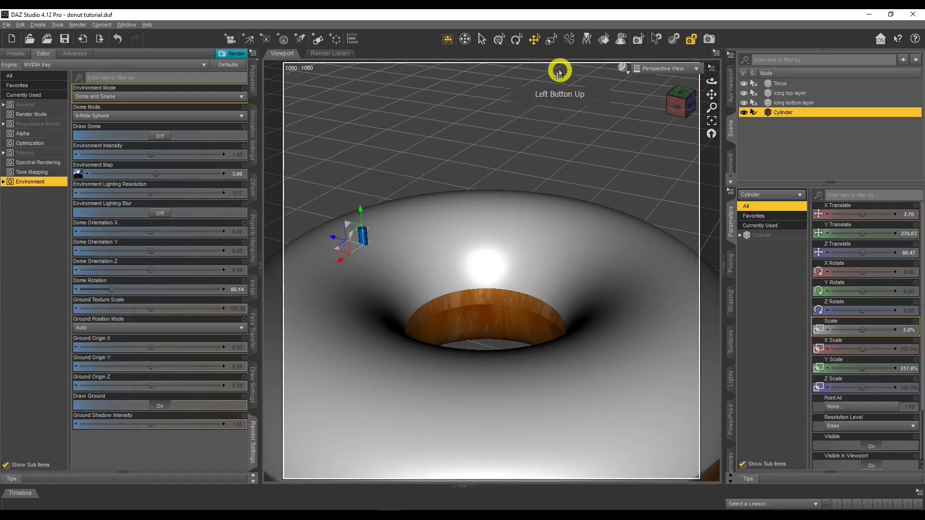
Rotate the cylinder about -108.32 on X so it lies on the icing, and adjust its position to about Y 279.85, Z 80.06.
click(517, 39)
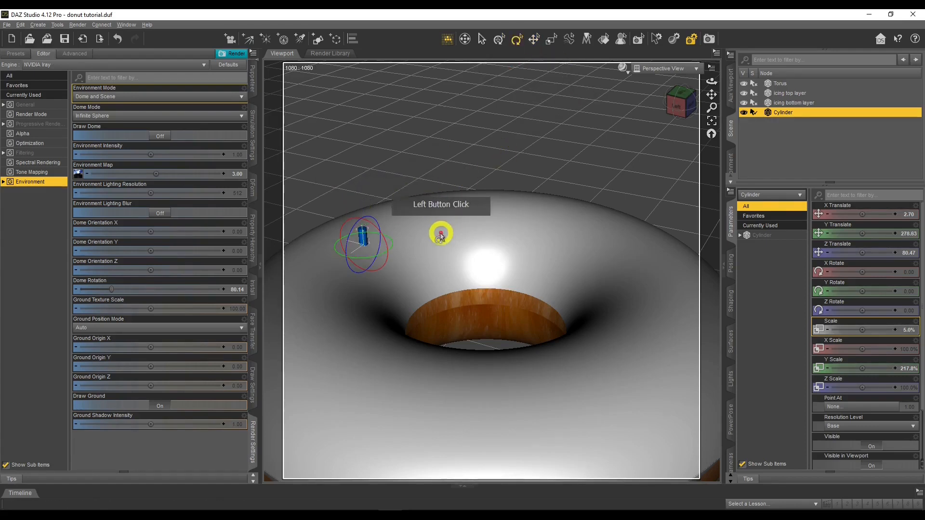
click(387, 247)
drag(386, 244, 436, 245)
click(534, 38)
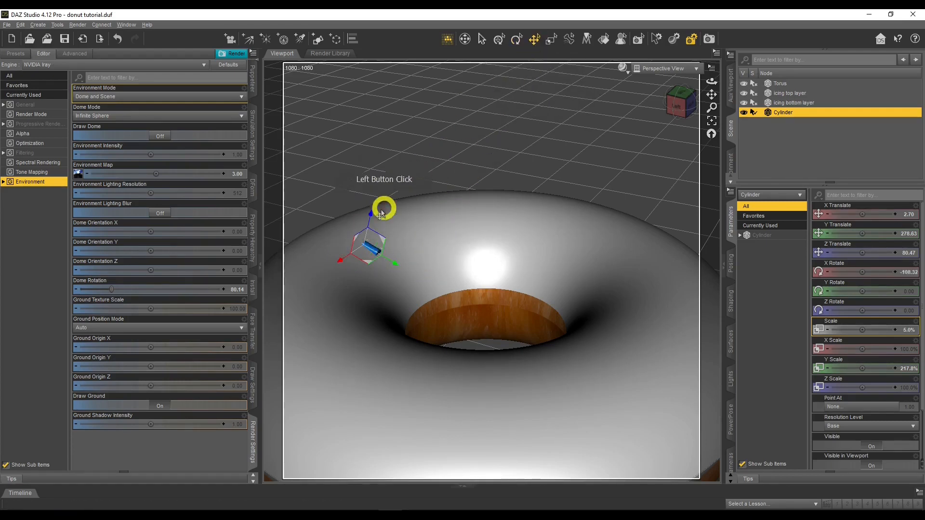
drag(368, 211, 373, 214)
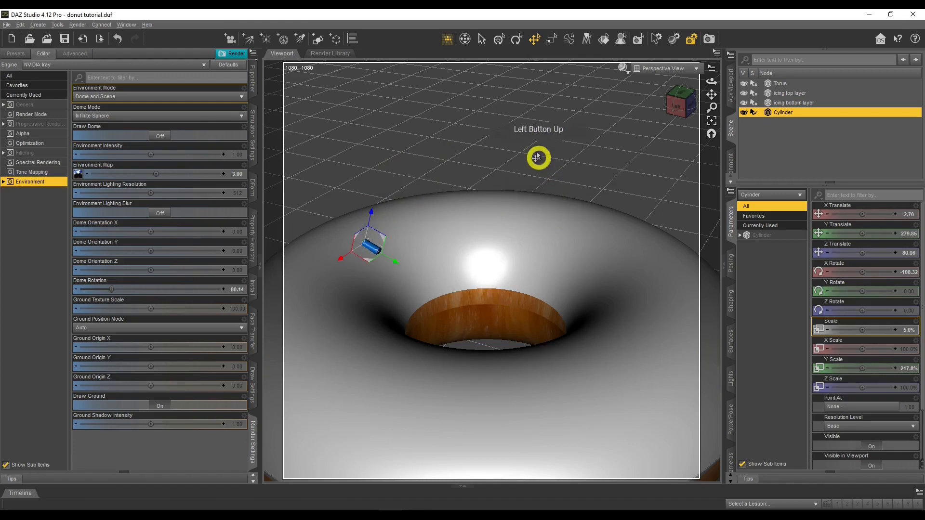
Preview the placed cylinder in the NVIDIA Iray draw style and return to Texture Shaded.
click(623, 68)
click(630, 182)
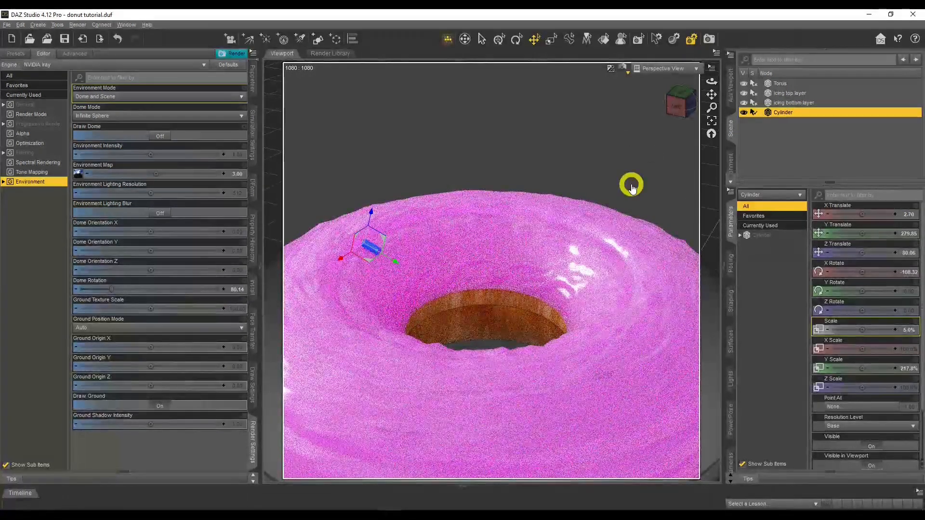
scroll(454, 231, up, 1)
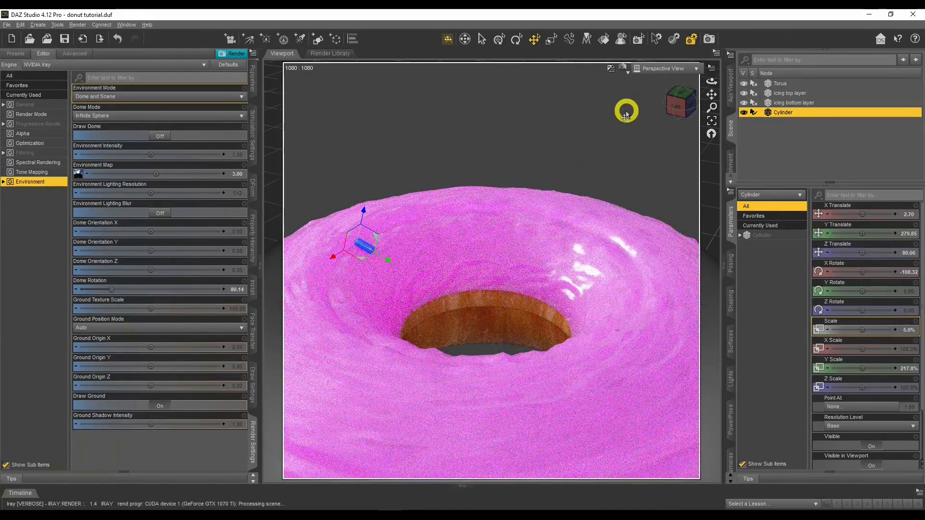
click(623, 68)
click(626, 160)
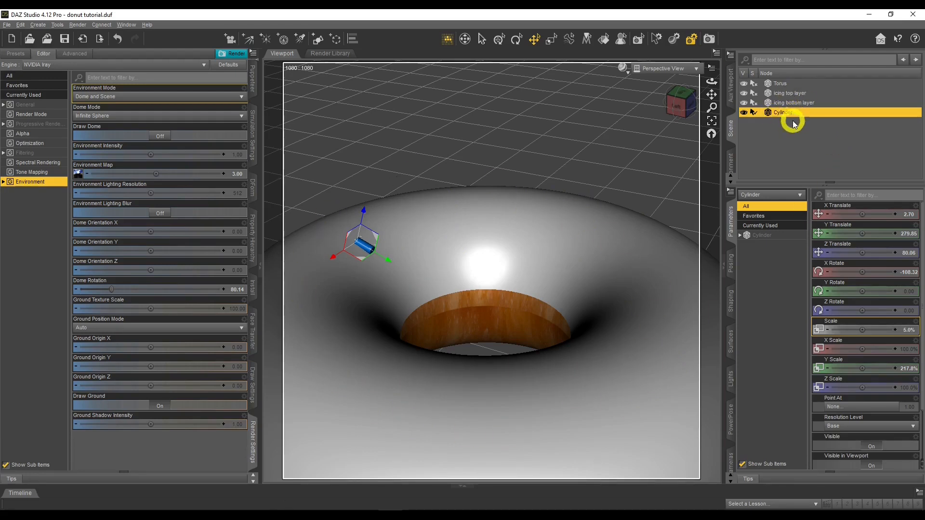
Duplicate the cylinder four times and recolour the copies' base and translucency green, orange (1.00, 0.22, 0.00), red and white.
click(731, 341)
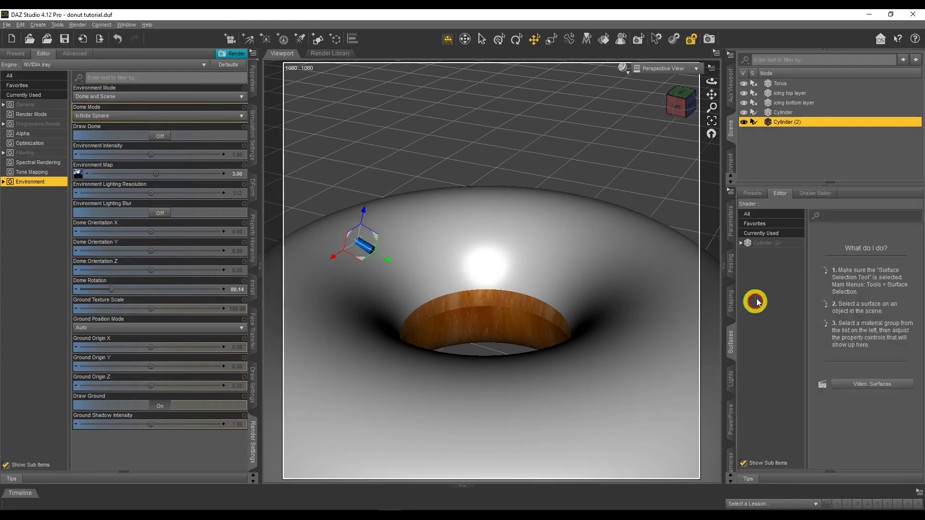
click(767, 242)
click(848, 409)
click(853, 409)
click(785, 131)
Arrange the five coloured cylinders as a loose cluster of sprinkles at different angles on the icing.
click(781, 151)
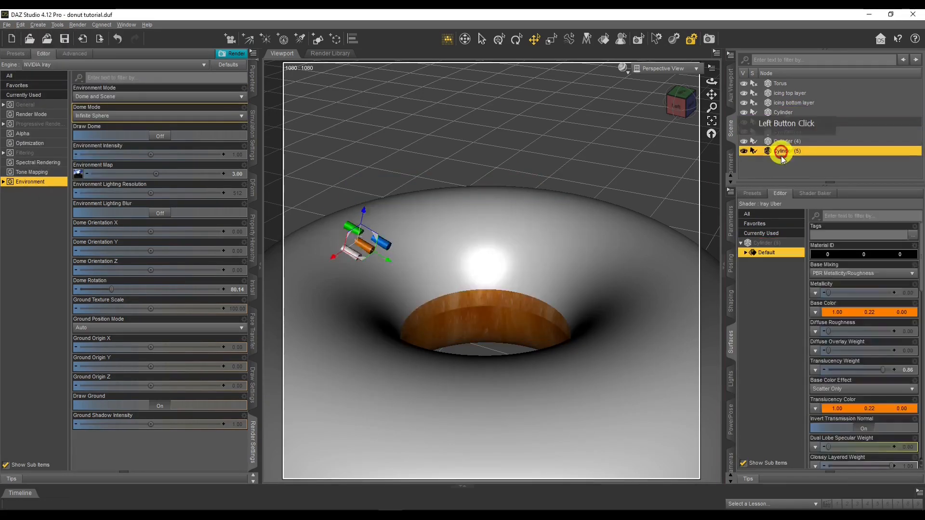
click(785, 141)
click(785, 132)
click(784, 141)
drag(386, 239, 378, 233)
Select all five cylinders and parent them to a new group labelled sprinkles.
click(783, 112)
scroll(635, 229, down, 5)
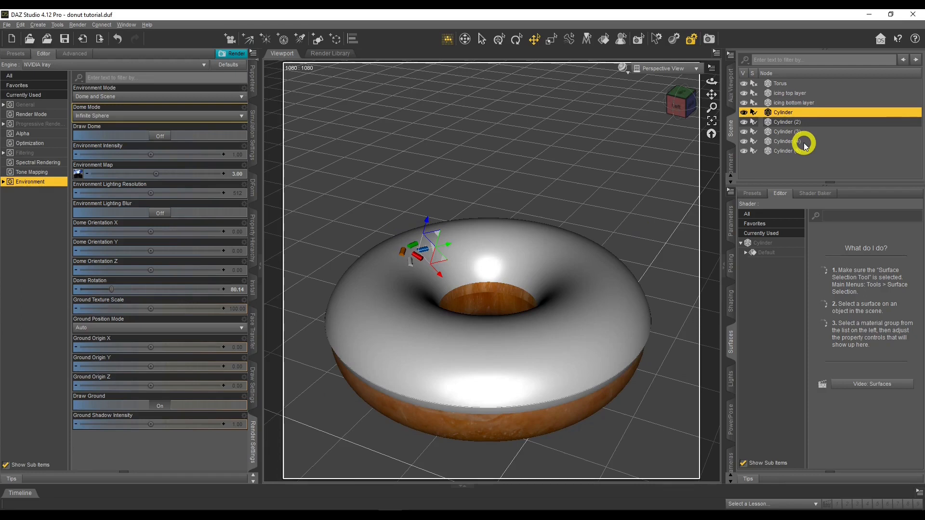
ctrl+click(780, 123)
ctrl+click(781, 131)
ctrl+click(781, 141)
ctrl+click(783, 153)
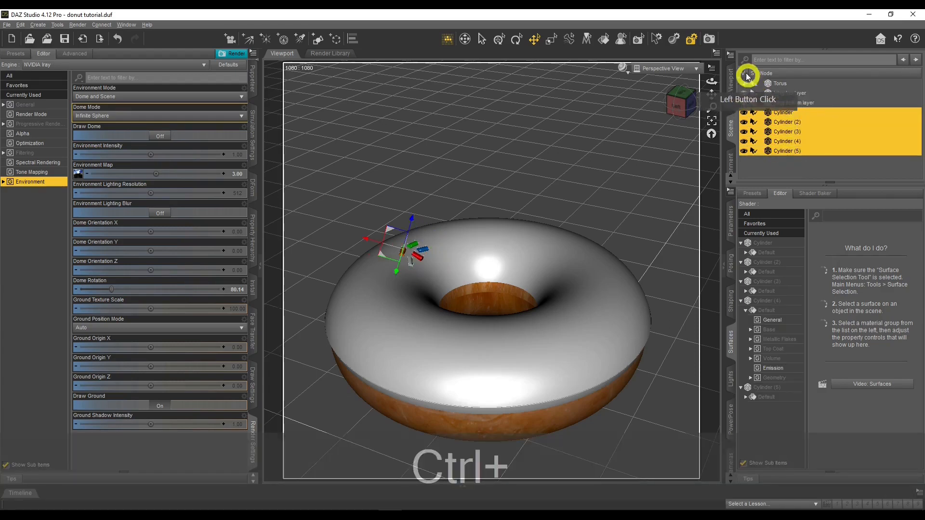
click(732, 55)
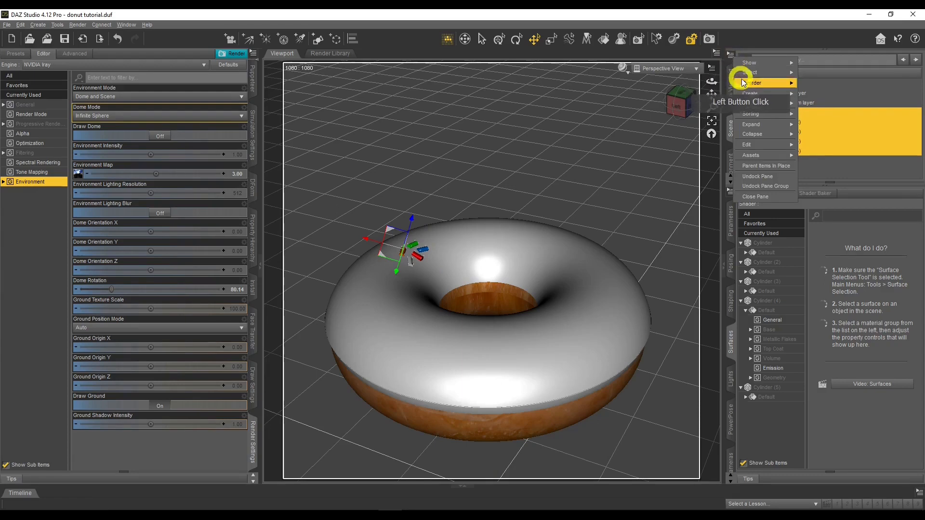
mouse_move(753, 96)
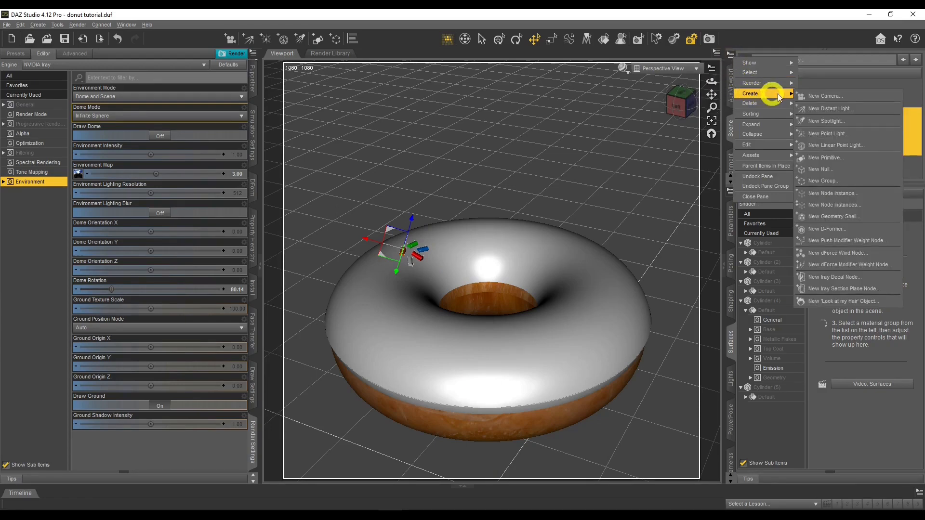
click(842, 182)
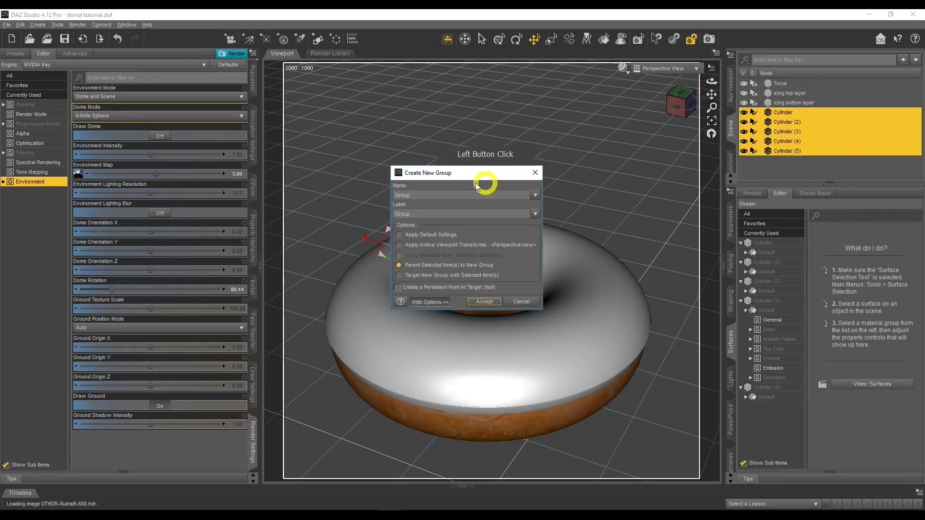
drag(424, 214, 389, 214)
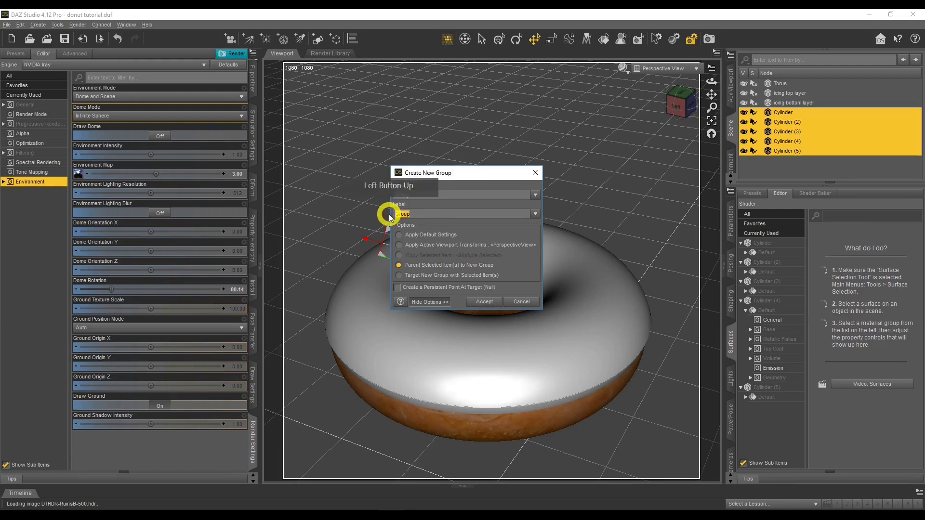
key(BackSpace)
text(sprinkles)
click(482, 302)
Create 10 node instances of the sprinkles group.
click(779, 114)
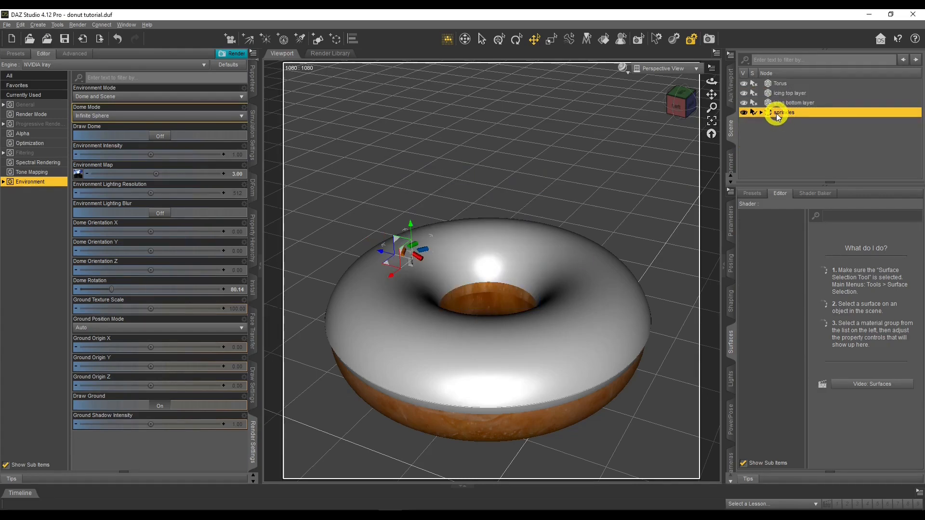
click(37, 25)
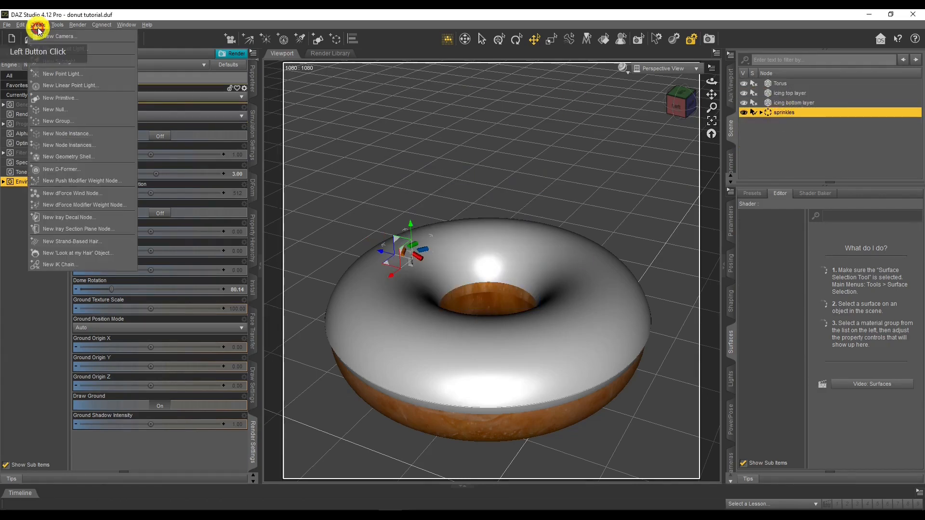
click(79, 144)
click(400, 250)
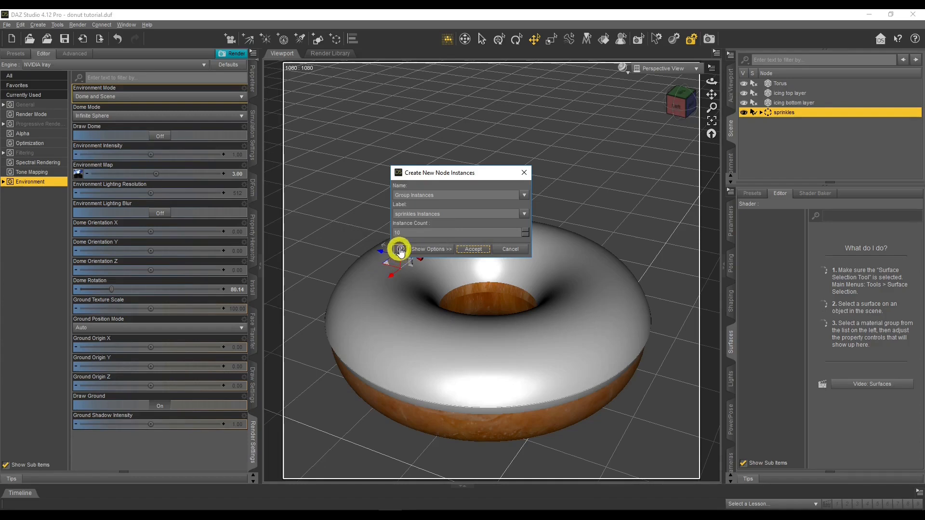
click(476, 249)
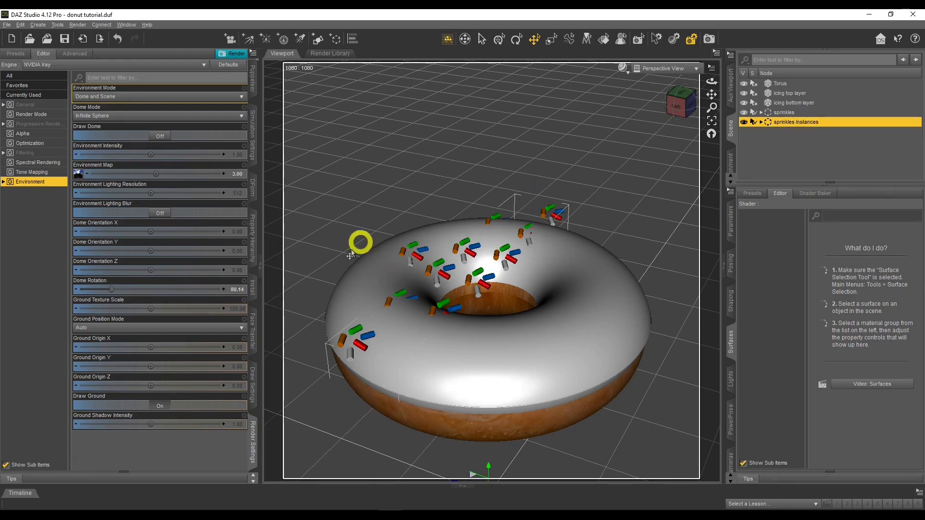
Move the first sprinkles instance to the far side of the donut's hole, rotate it and adjust its height to sit on the icing.
click(760, 123)
click(794, 134)
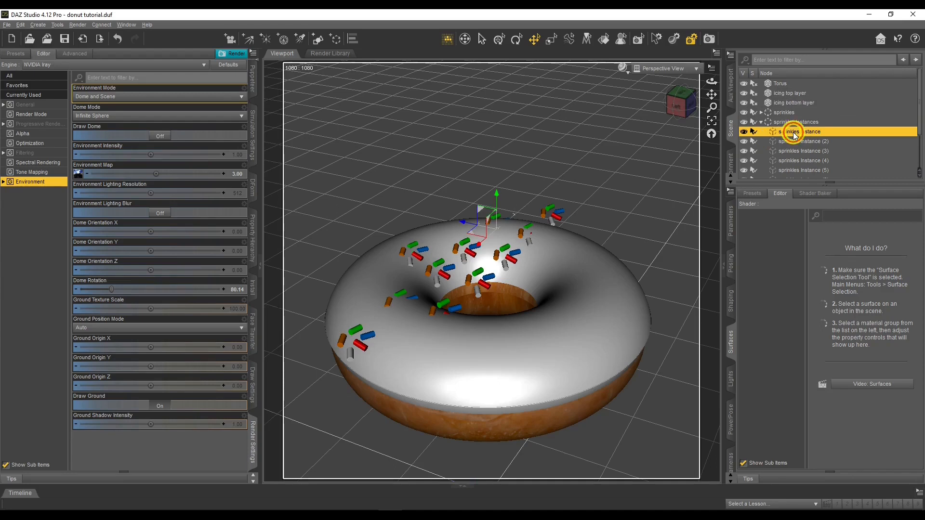
drag(471, 235, 542, 236)
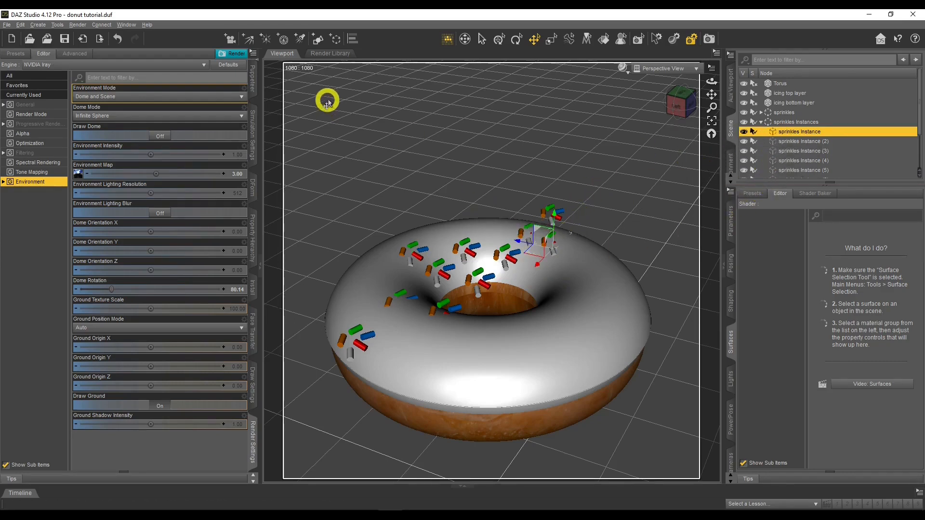
click(517, 39)
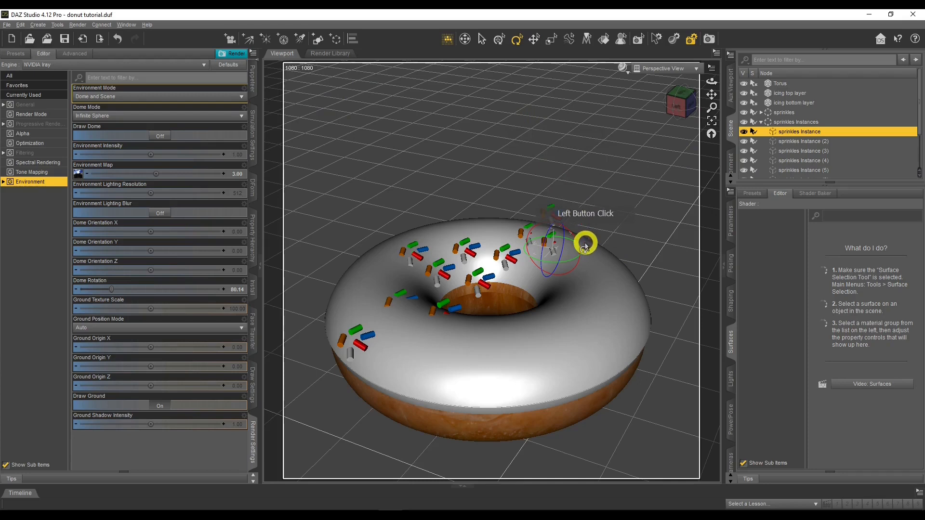
drag(578, 247, 576, 241)
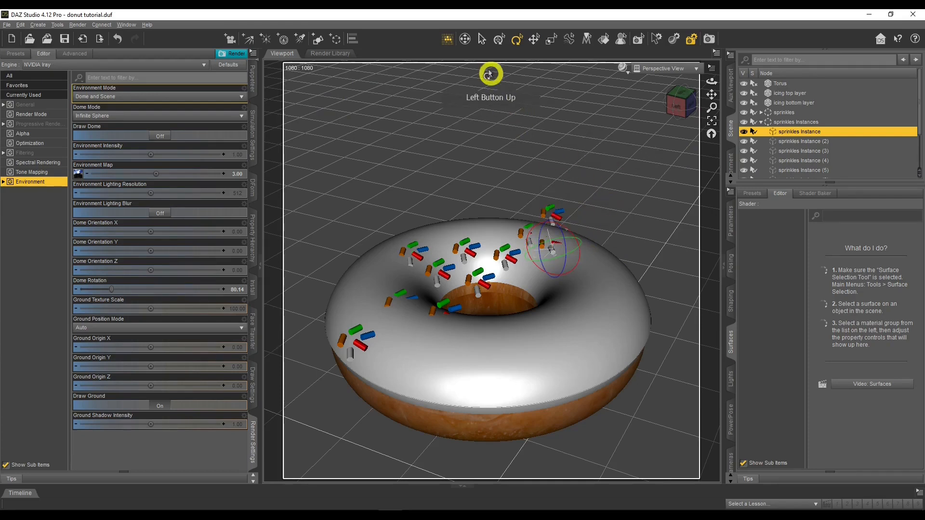
click(533, 38)
click(542, 213)
drag(542, 213, 542, 211)
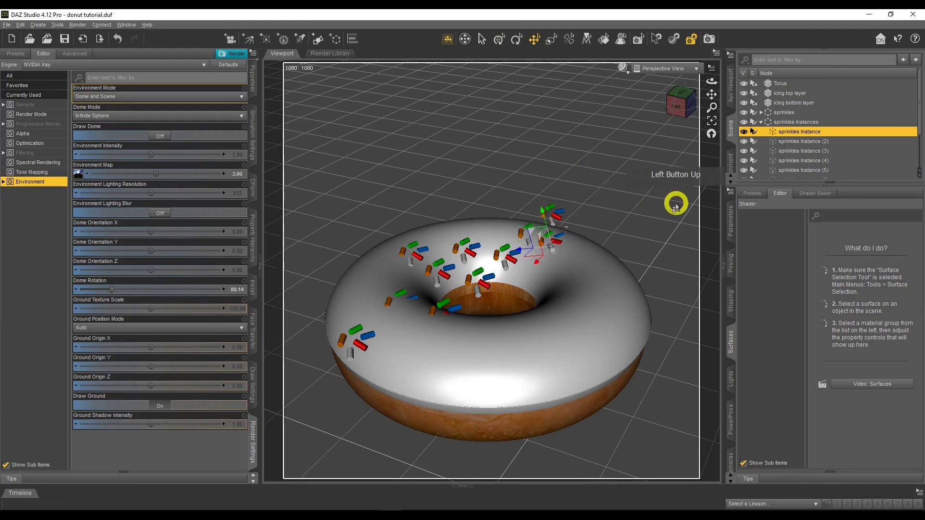
Reposition the remaining sprinkles instances, from (2) to (10), so the clusters spread around the ring of icing.
click(809, 142)
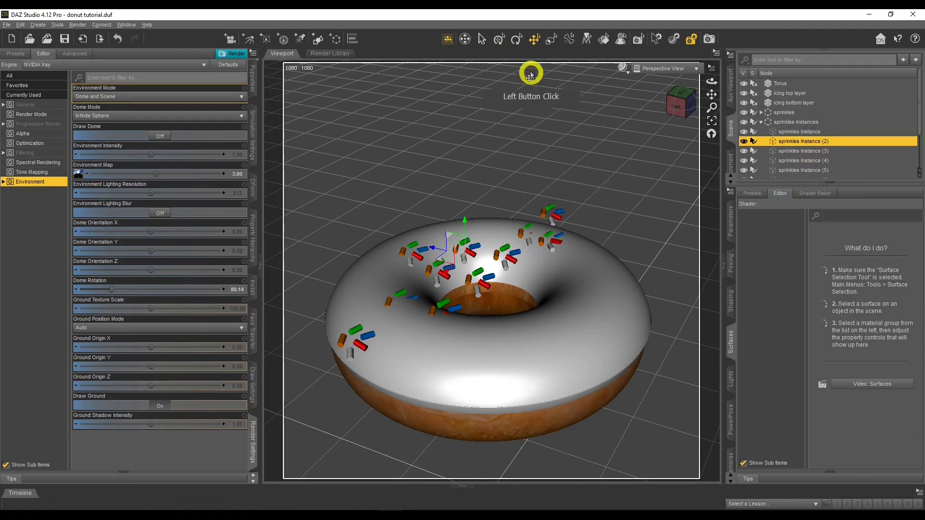
mouse_move(439, 260)
mouse_down()
mouse_move(497, 289)
mouse_move(561, 282)
mouse_move(440, 242)
mouse_move(436, 273)
mouse_up()
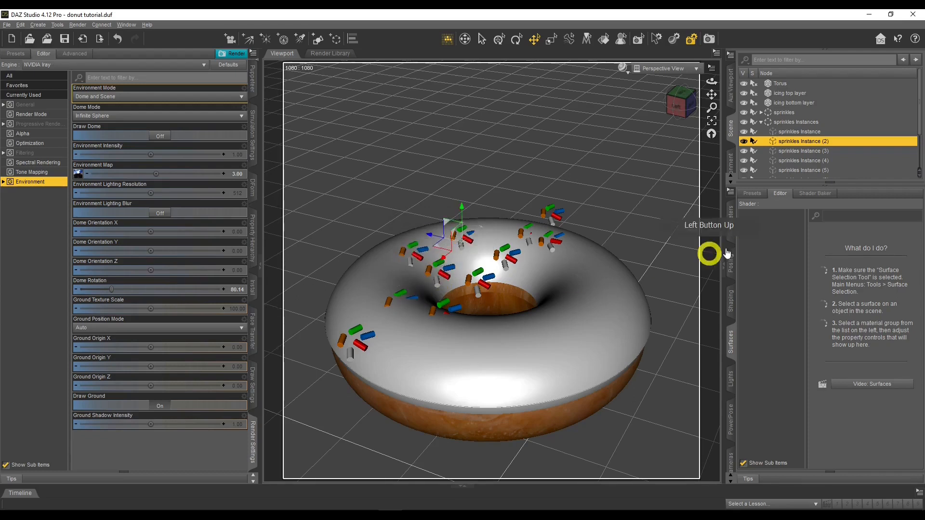
click(802, 151)
drag(389, 334, 386, 342)
scroll(800, 145, down, 3)
click(800, 136)
click(800, 154)
drag(528, 219, 499, 362)
click(800, 164)
click(800, 154)
click(799, 135)
drag(585, 252, 617, 266)
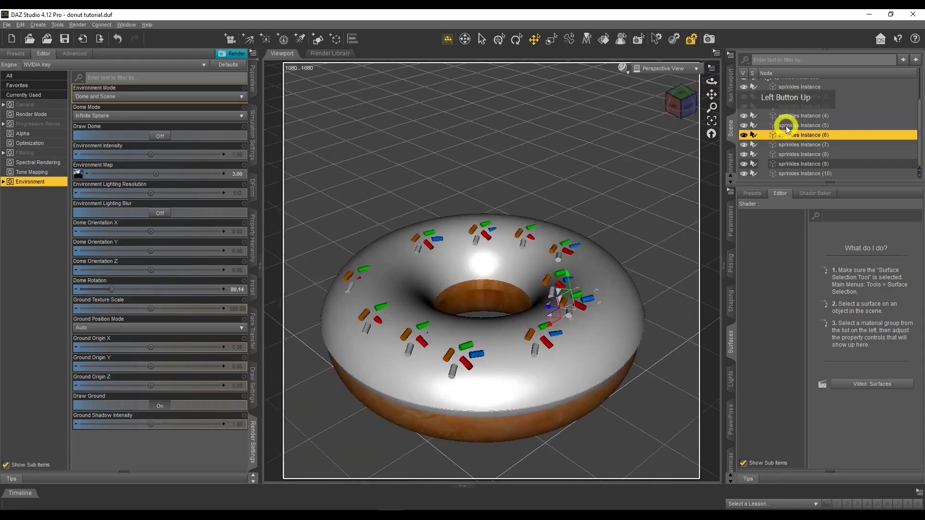
Select several sprinkles instances, their instances group and the original sprinkles group to check where each sits on the donut.
click(809, 154)
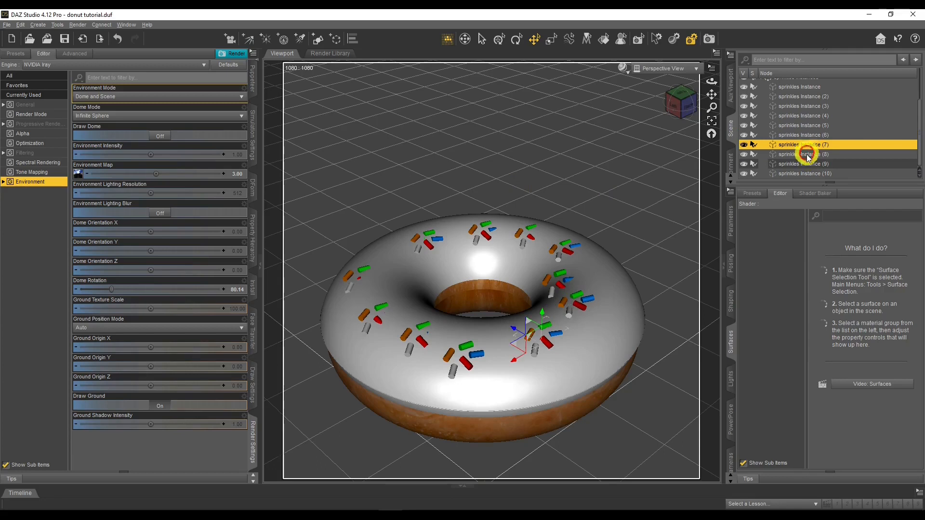
click(807, 164)
click(812, 116)
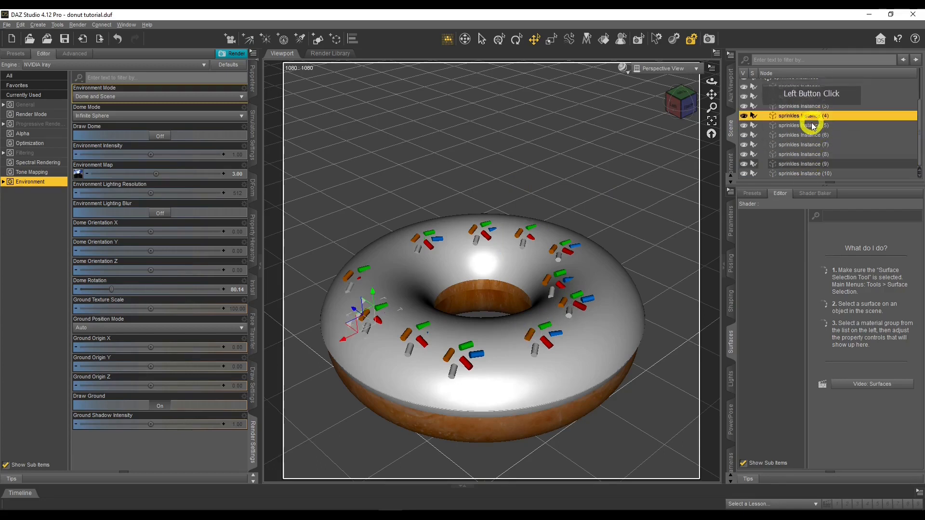
scroll(810, 120, up, 3)
click(811, 136)
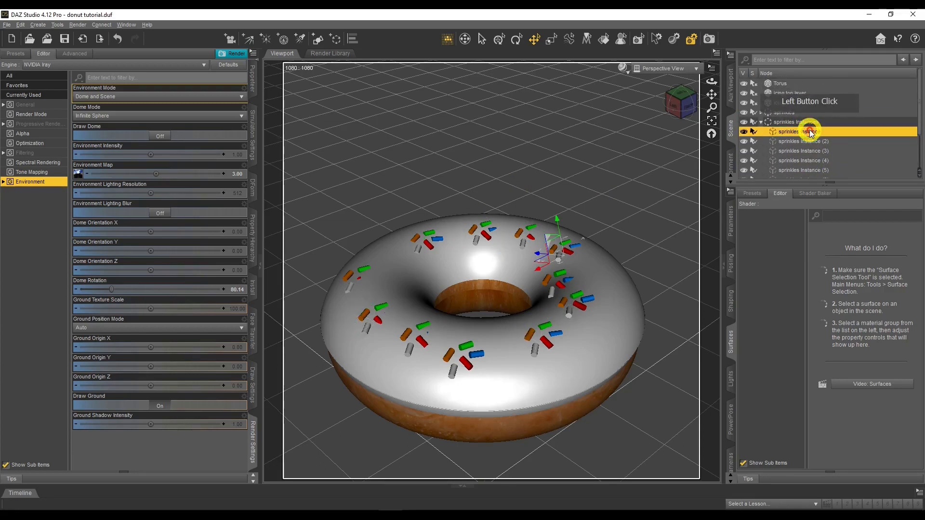
click(810, 122)
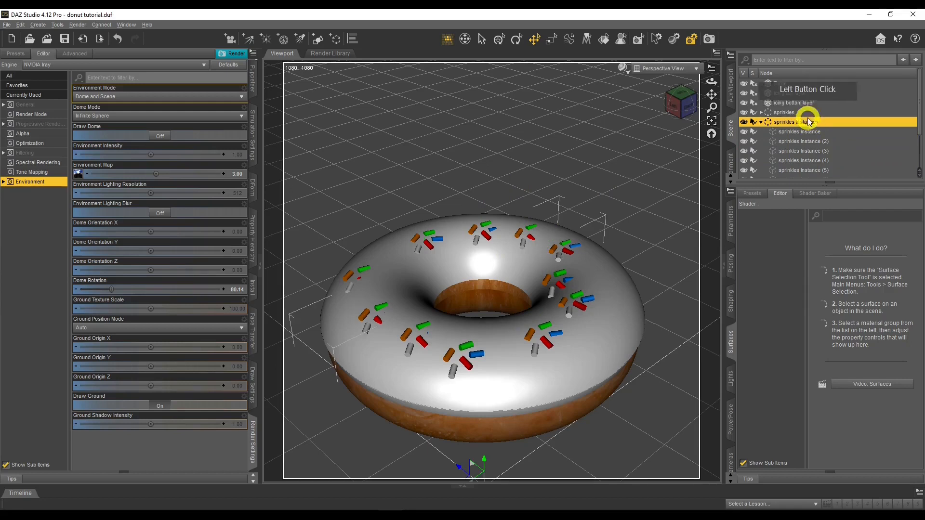
click(808, 112)
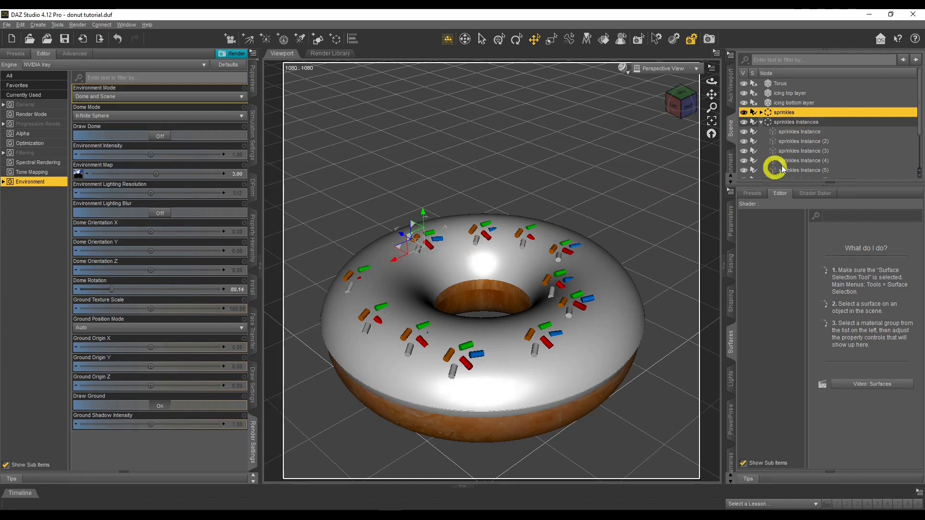
Move sprinkles instance (3) inward and upward so all its sprinkles sit on top of the icing.
click(802, 134)
click(802, 142)
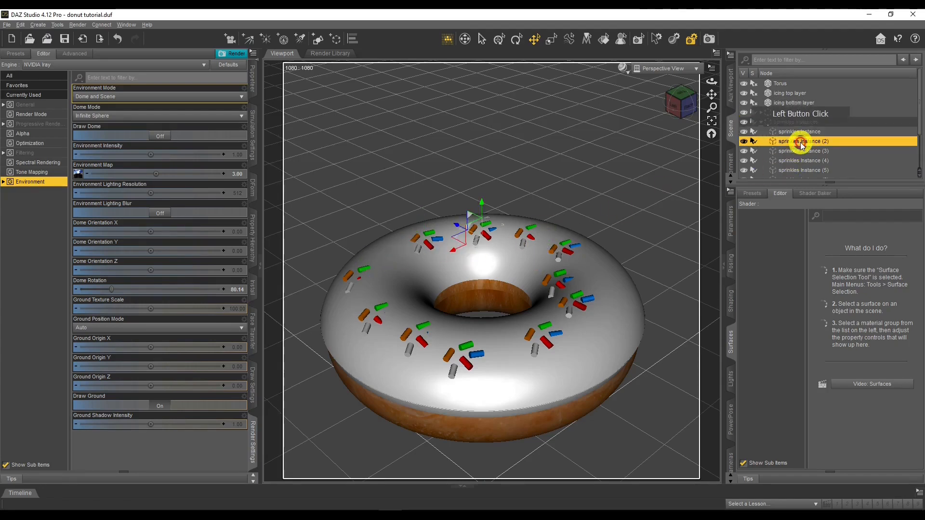
click(802, 151)
drag(327, 299, 363, 262)
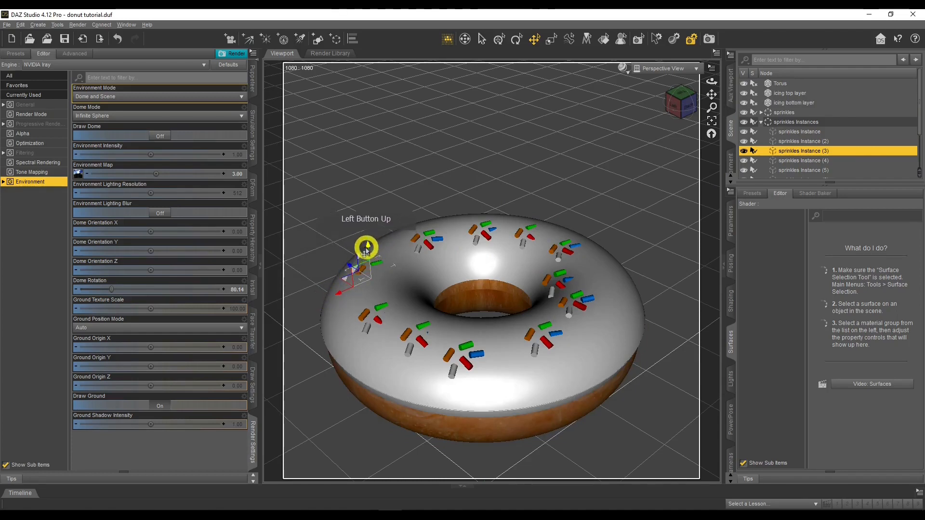
click(369, 240)
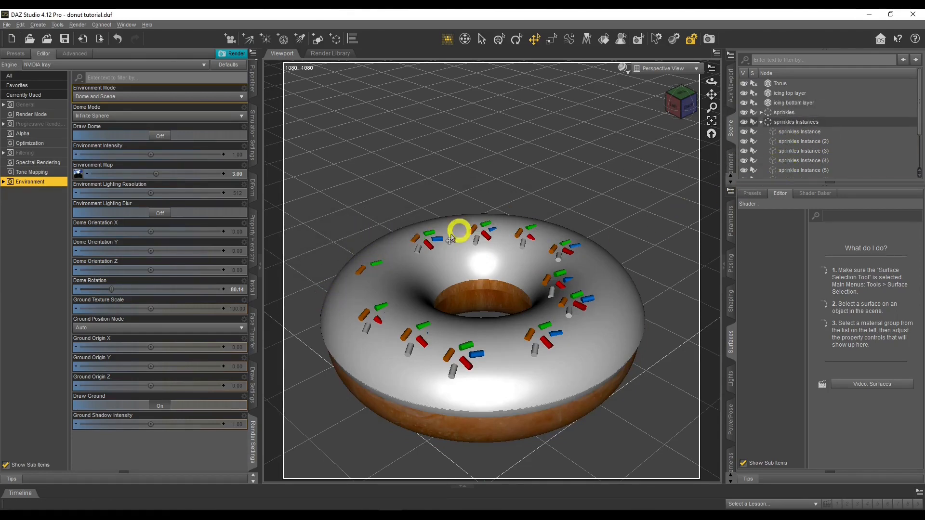
click(374, 264)
drag(349, 264, 376, 247)
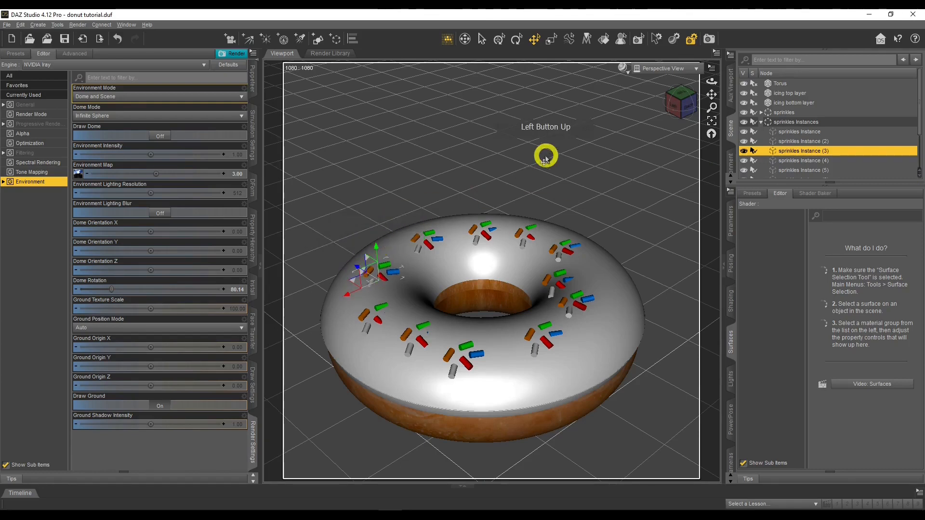
Preview the donut in the NVIDIA Iray draw style and inspect the sprinkles and icing from a lower angle.
click(623, 68)
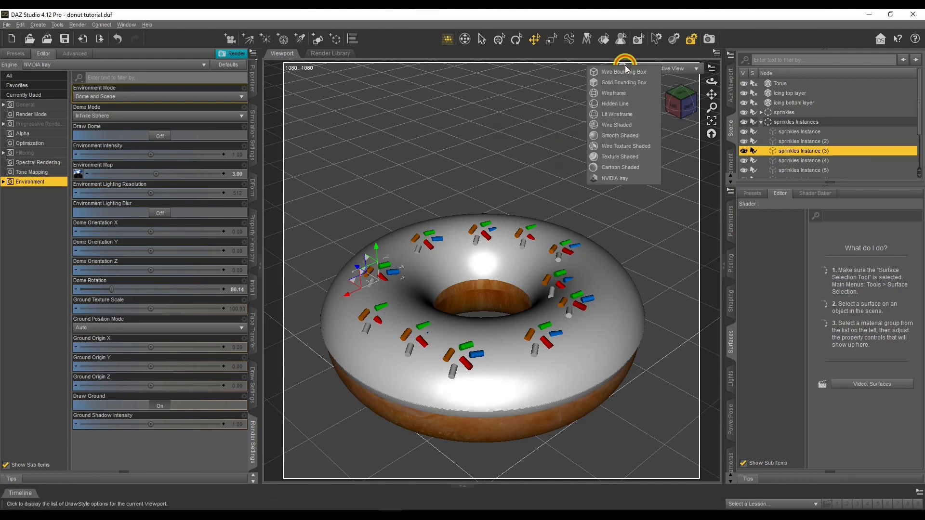
click(635, 176)
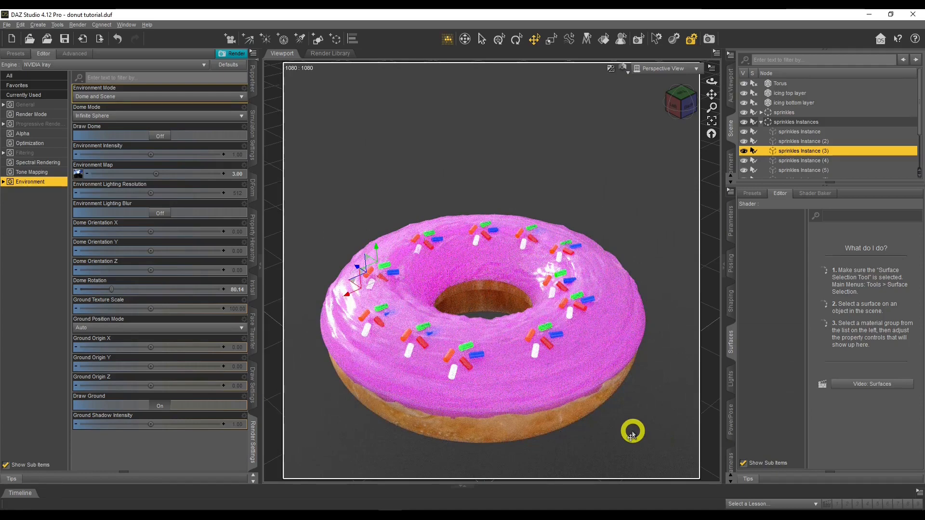
scroll(632, 434, down, 6)
scroll(632, 433, down, 2)
drag(711, 78, 607, 366)
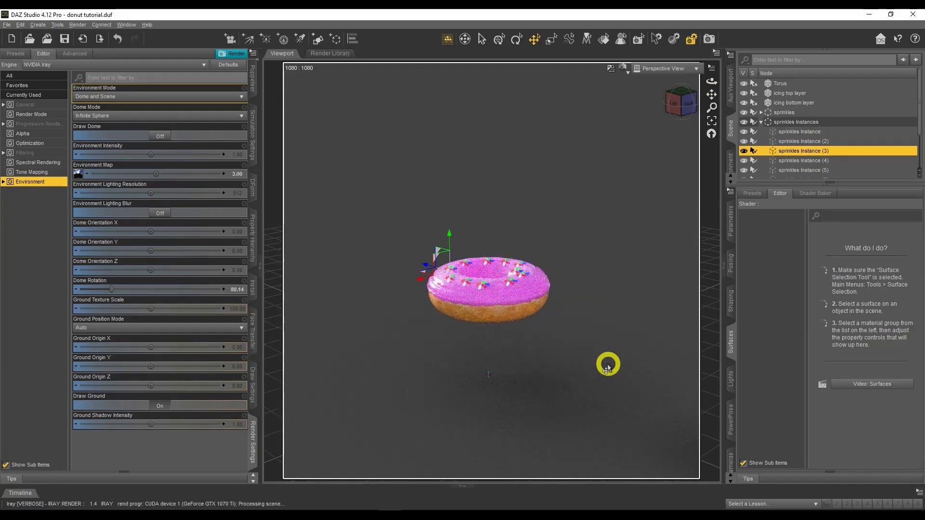
scroll(607, 367, up, 3)
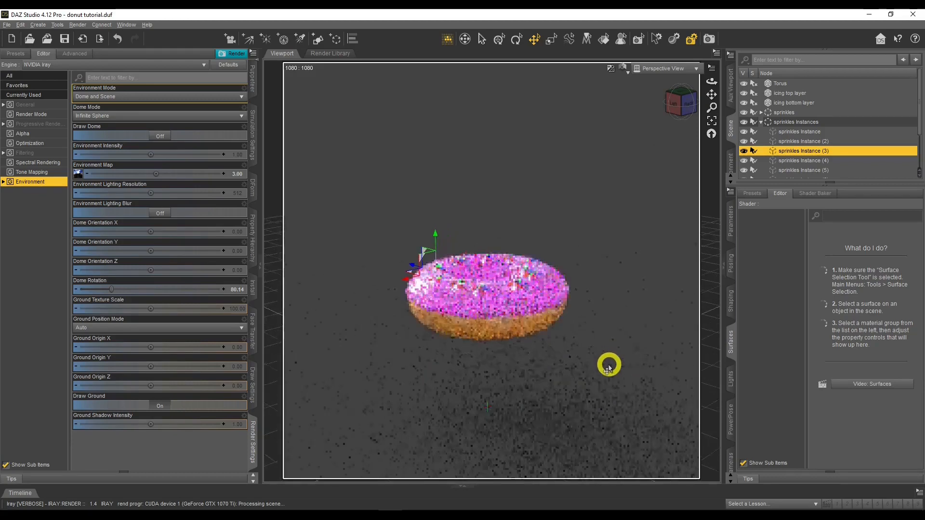
scroll(608, 367, up, 5)
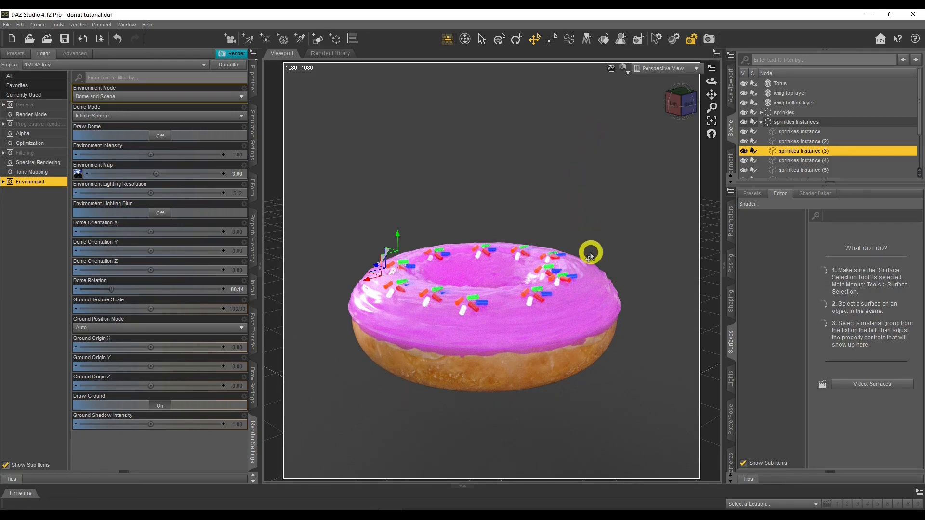
Switch the viewport to the Texture Shaded draw style for comparison and return it to NVIDIA Iray.
click(623, 68)
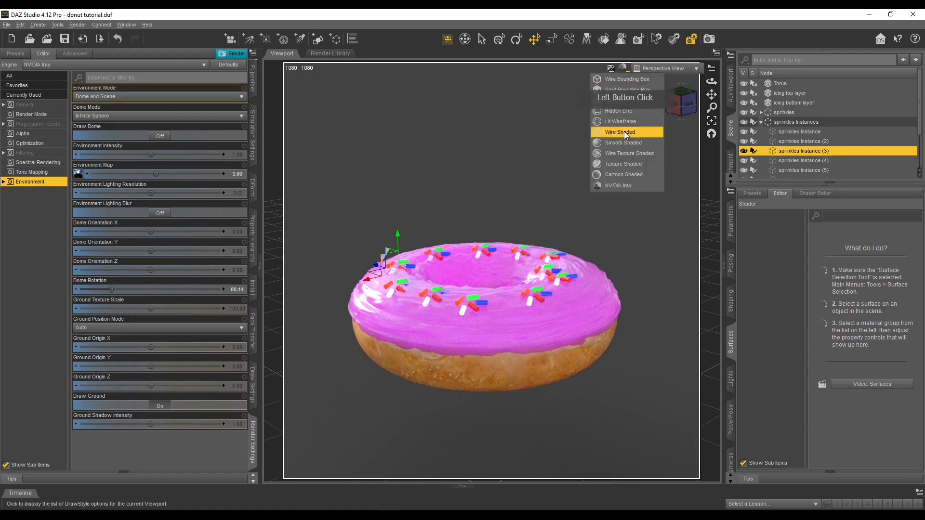
click(623, 164)
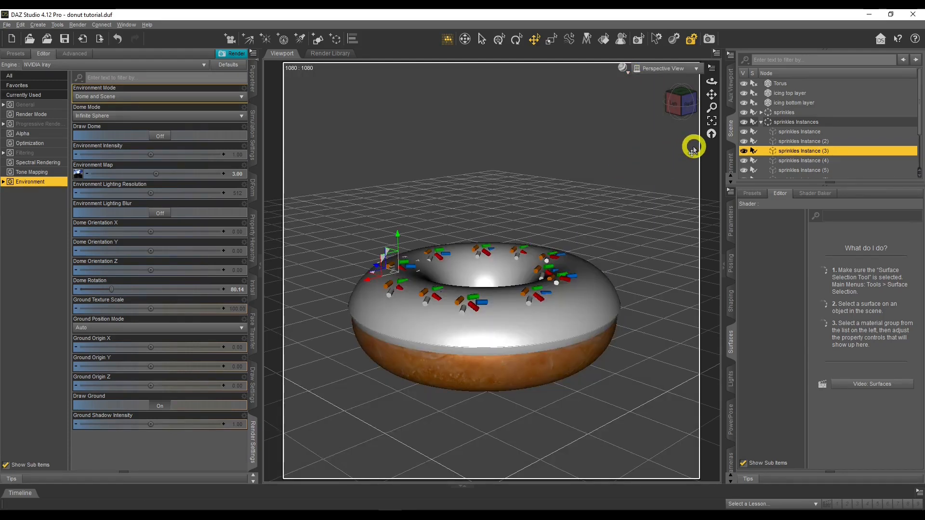
click(625, 69)
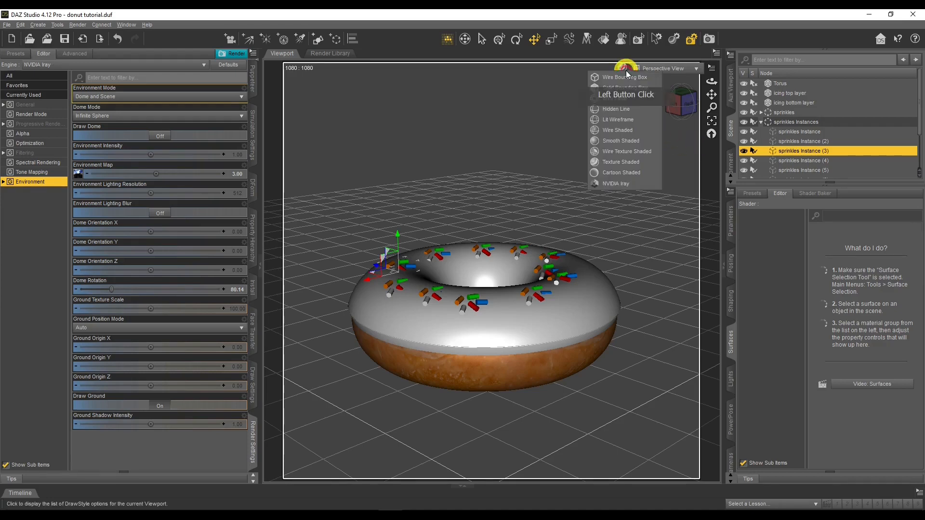
click(626, 185)
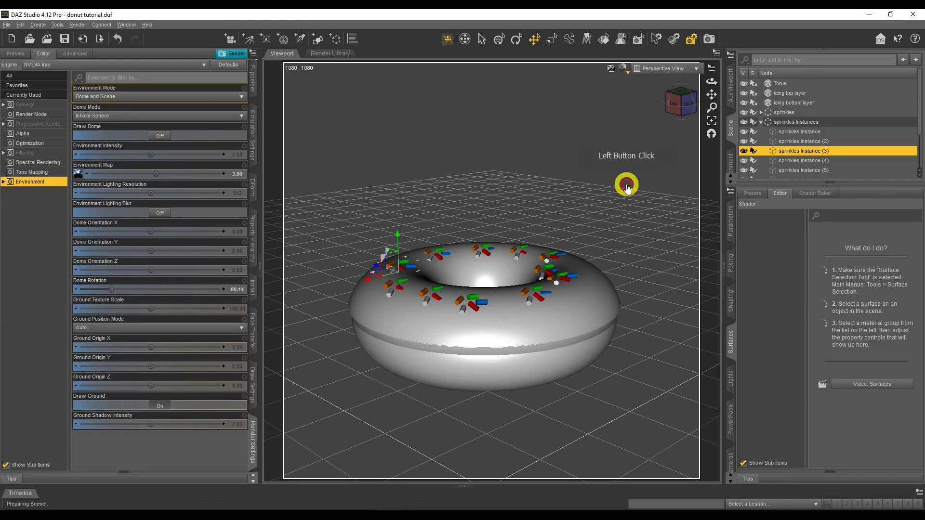